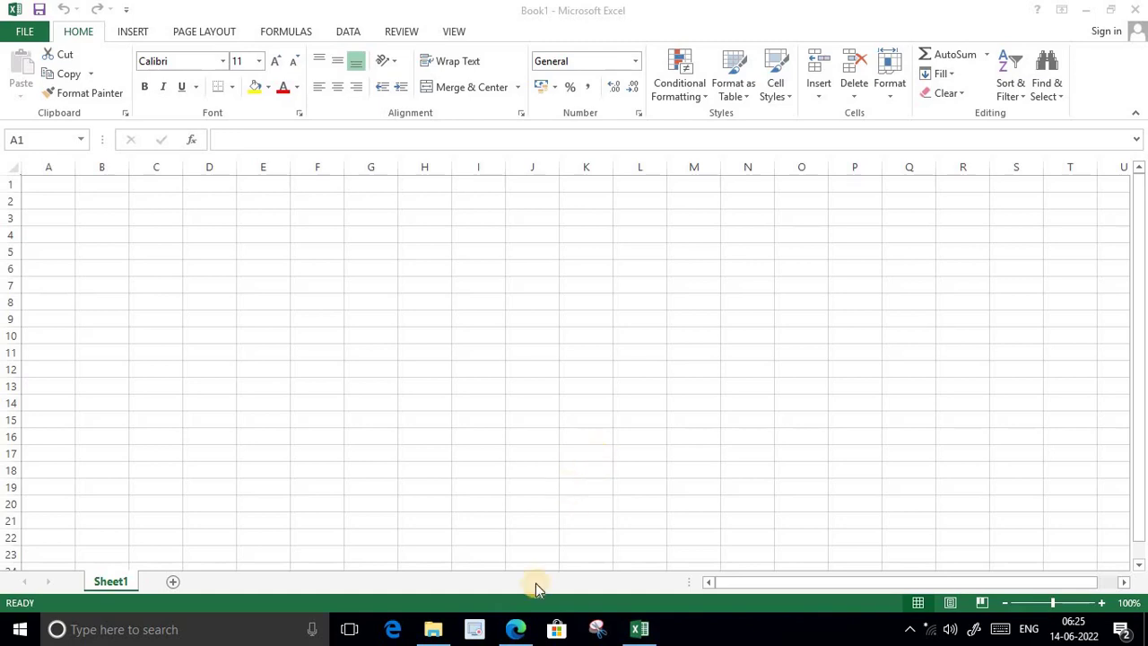
Step: Switch from Excel to the MS EXCEL LECTURE-8.pdf tab showing Question C
click(516, 629)
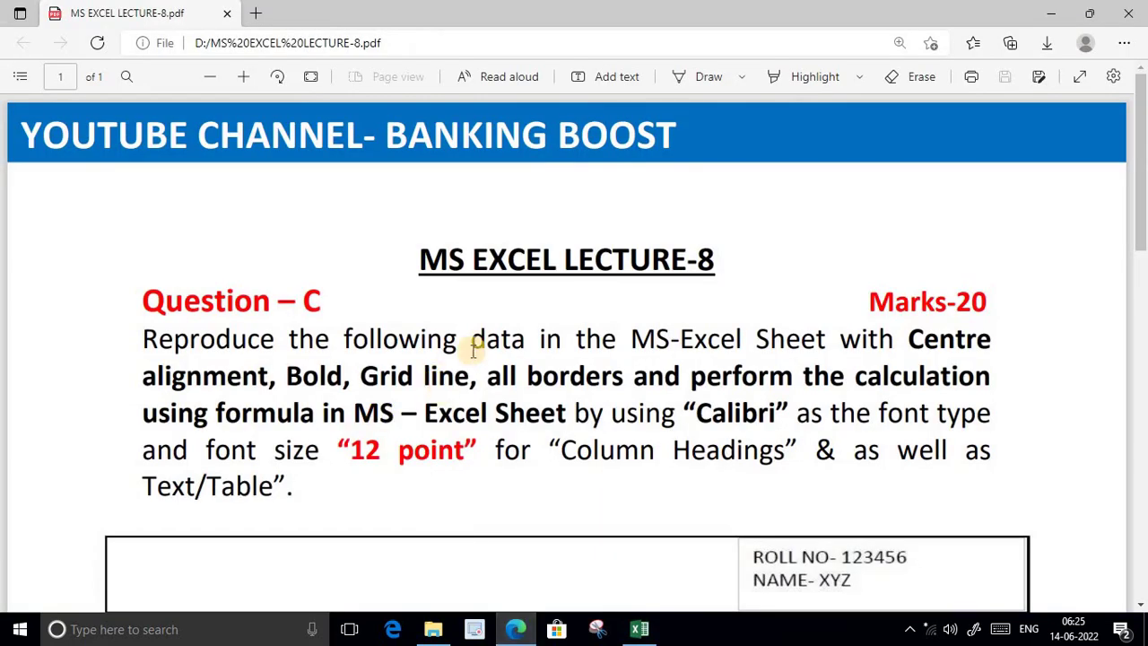
Step: With the Draw pen, underline Reproduce, data, alignment, Bold, borders, calculation, formula and Excel Sheet
click(691, 89)
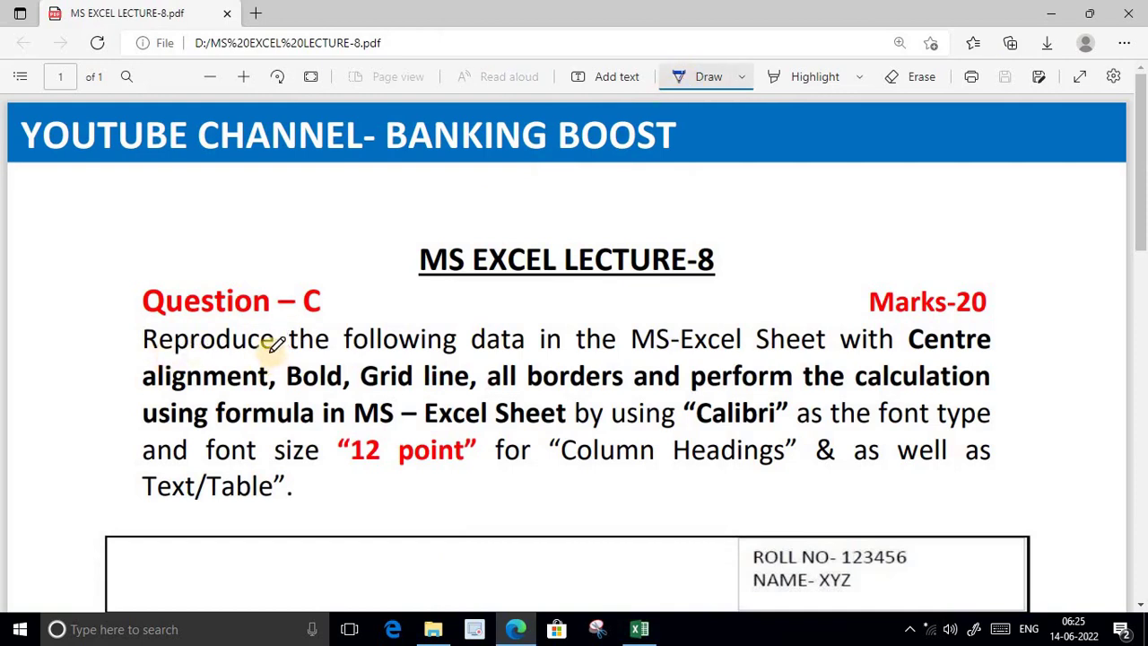
drag(208, 352, 273, 352)
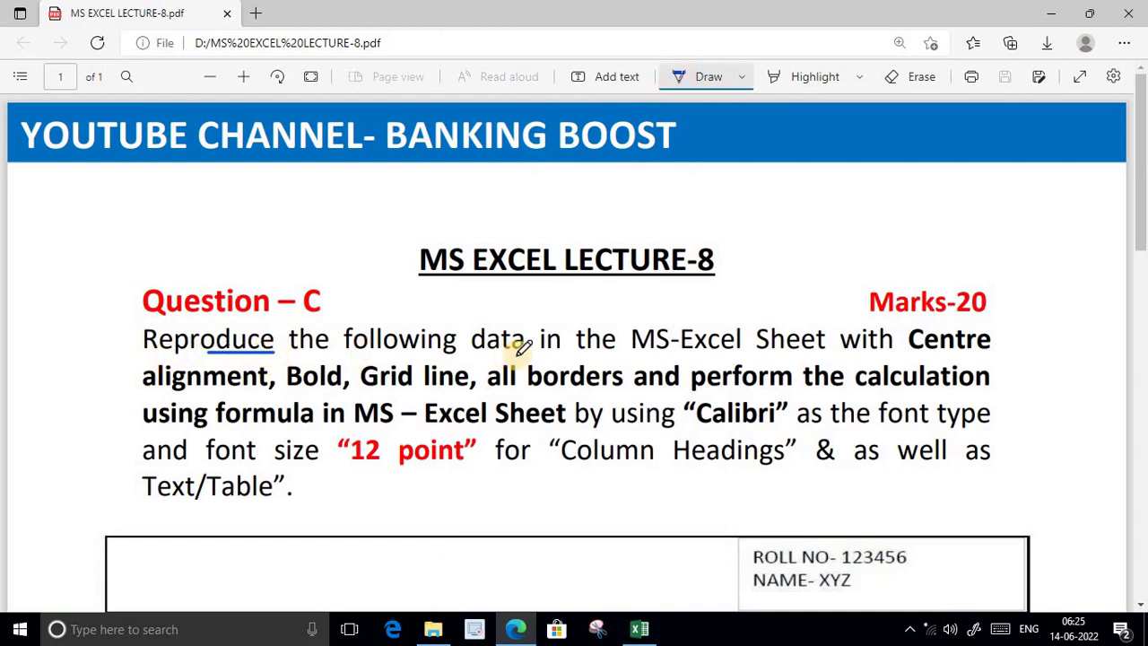
drag(470, 355, 680, 364)
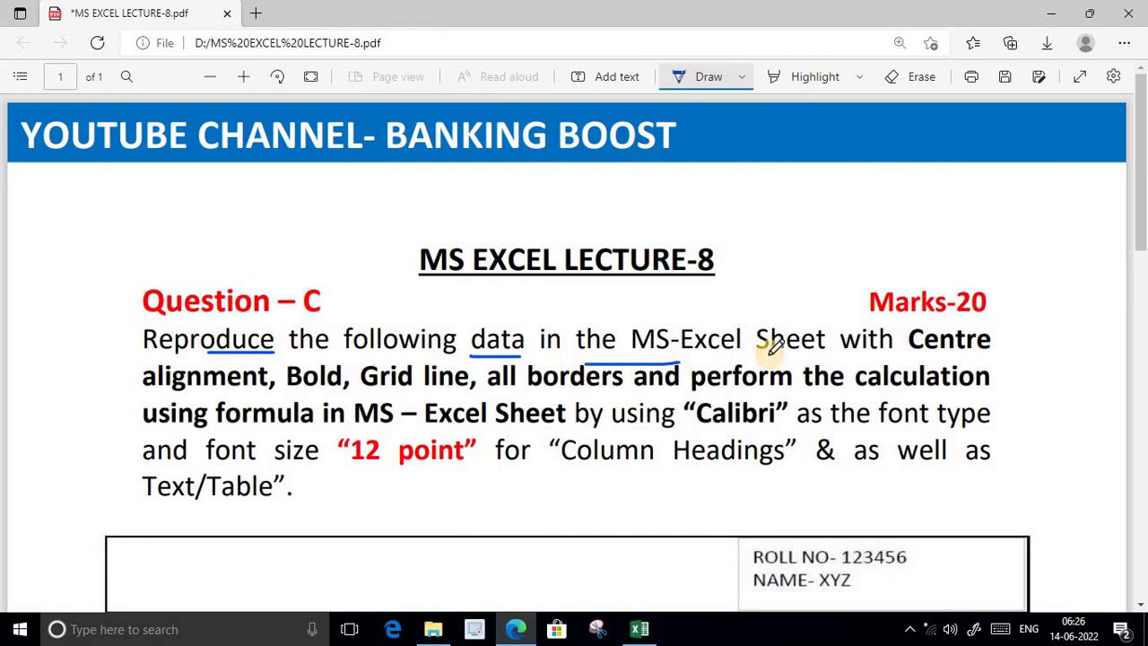
drag(180, 396, 328, 392)
drag(413, 392, 464, 392)
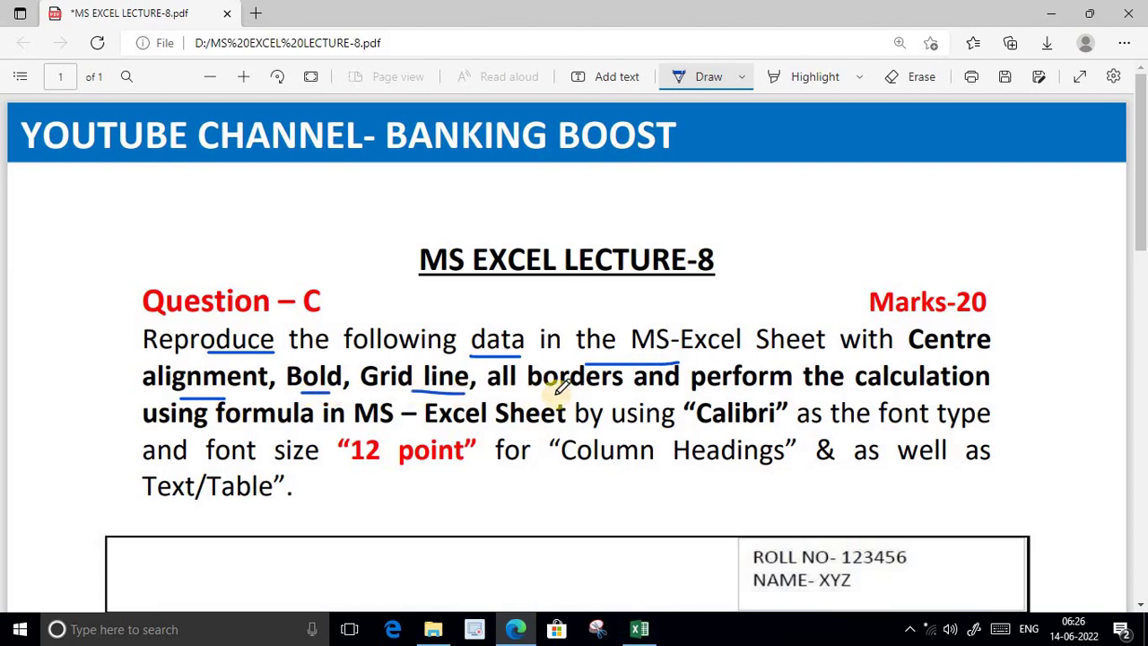
drag(545, 392, 633, 392)
drag(789, 394, 916, 384)
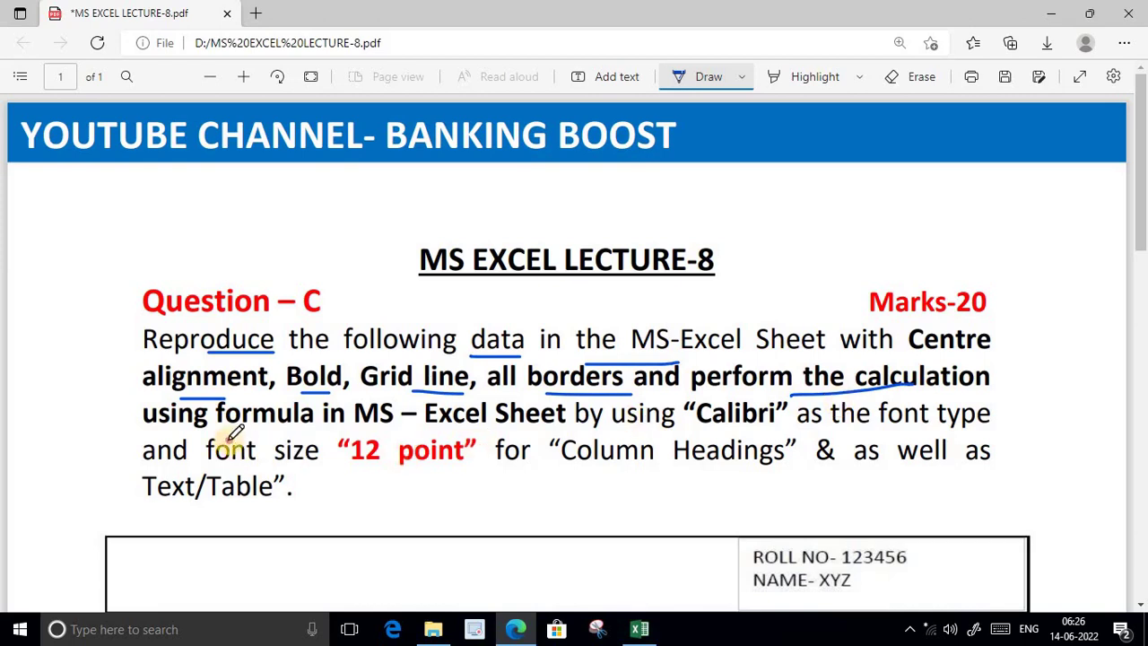
drag(226, 439, 341, 429)
drag(473, 431, 540, 430)
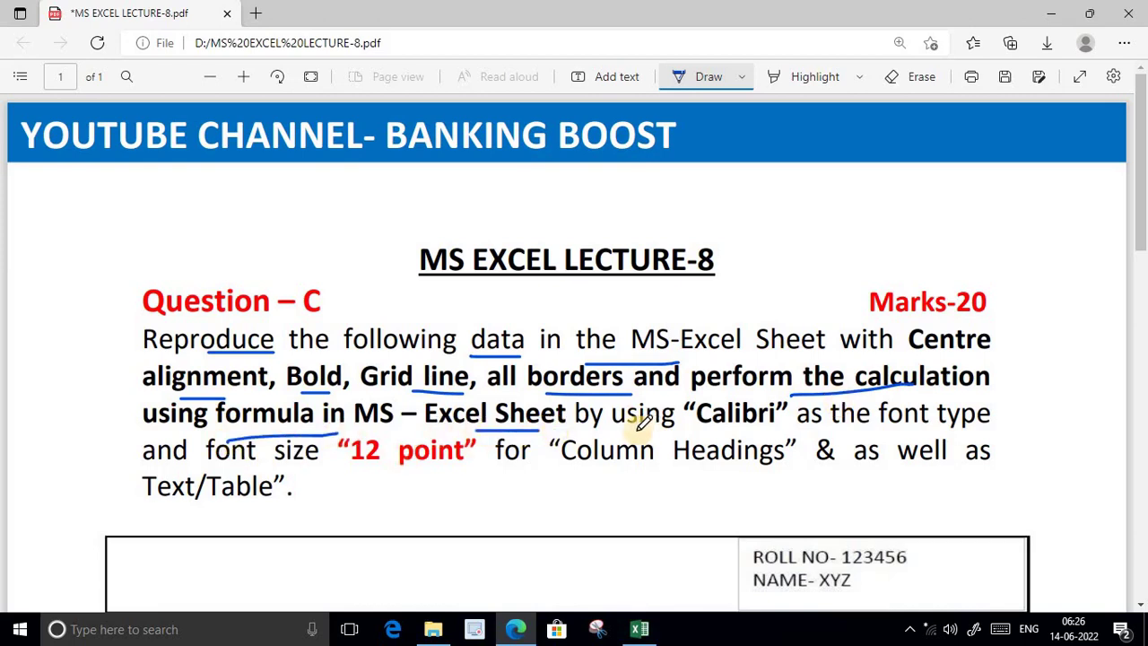
Step: Circle 'Calibri' and '12 point' and underline font size, Column Headings and Text/Table
mouse_move(637, 430)
mouse_down()
mouse_move(732, 429)
mouse_move(791, 394)
mouse_up()
drag(704, 384, 729, 434)
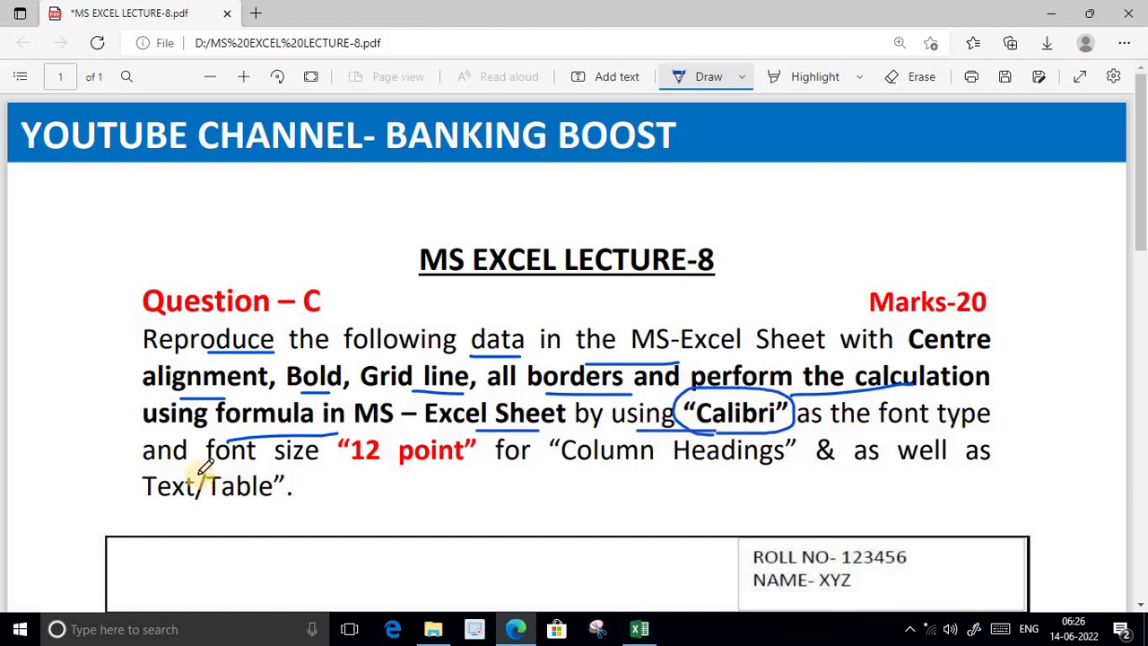
drag(215, 467, 319, 466)
drag(390, 465, 467, 464)
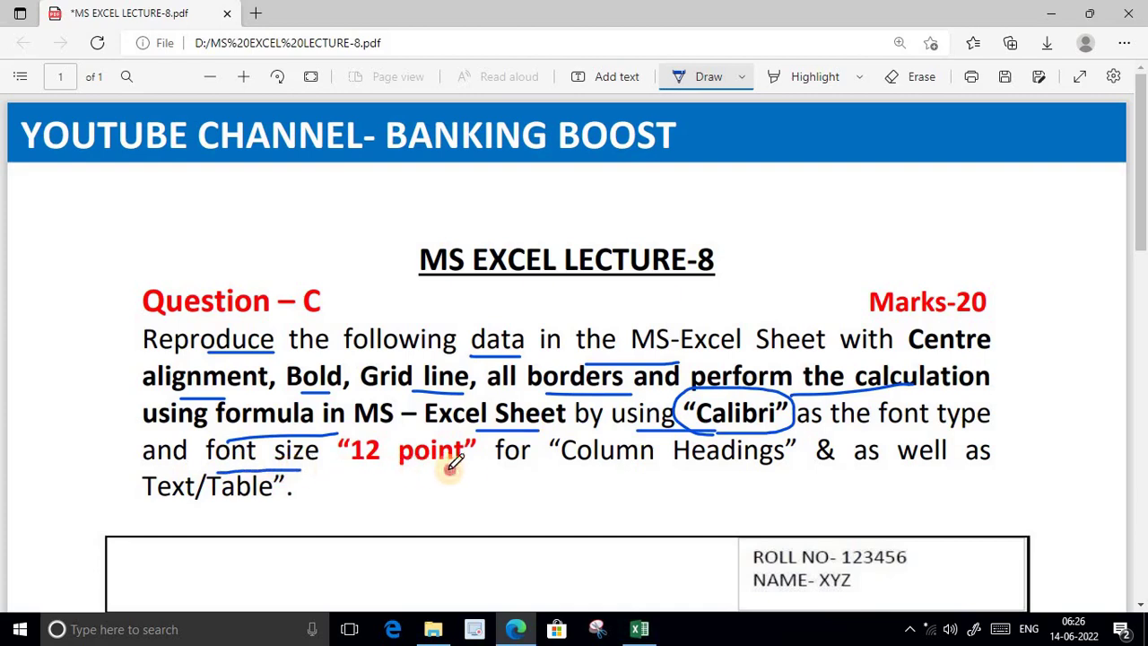
drag(614, 467, 737, 464)
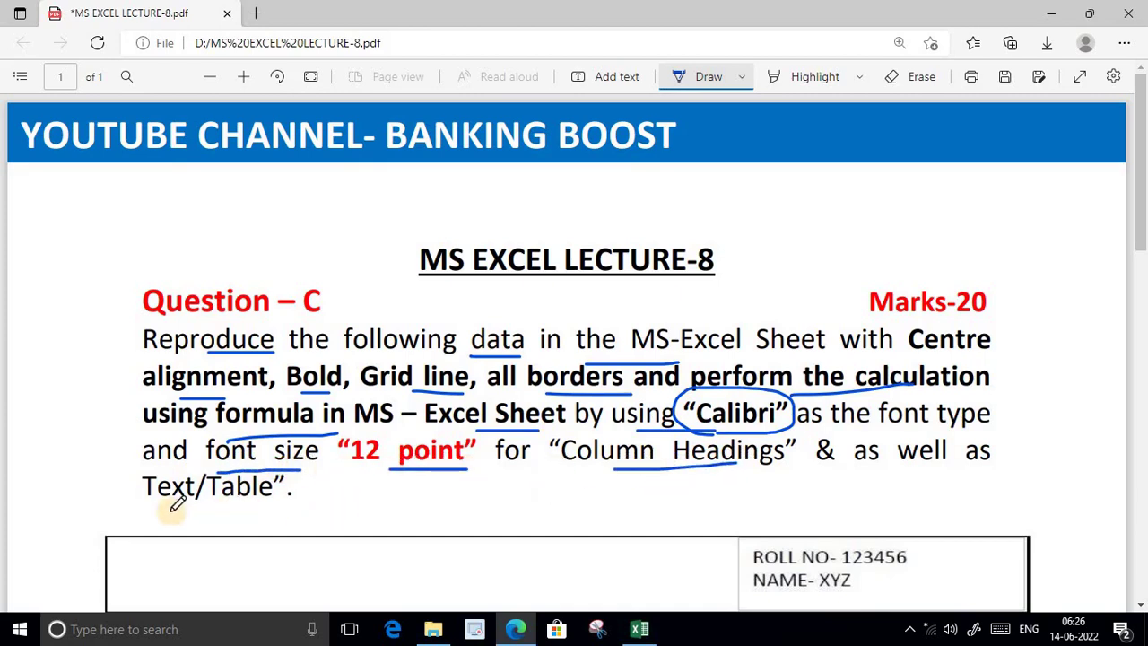
drag(166, 512, 256, 511)
drag(429, 430, 359, 489)
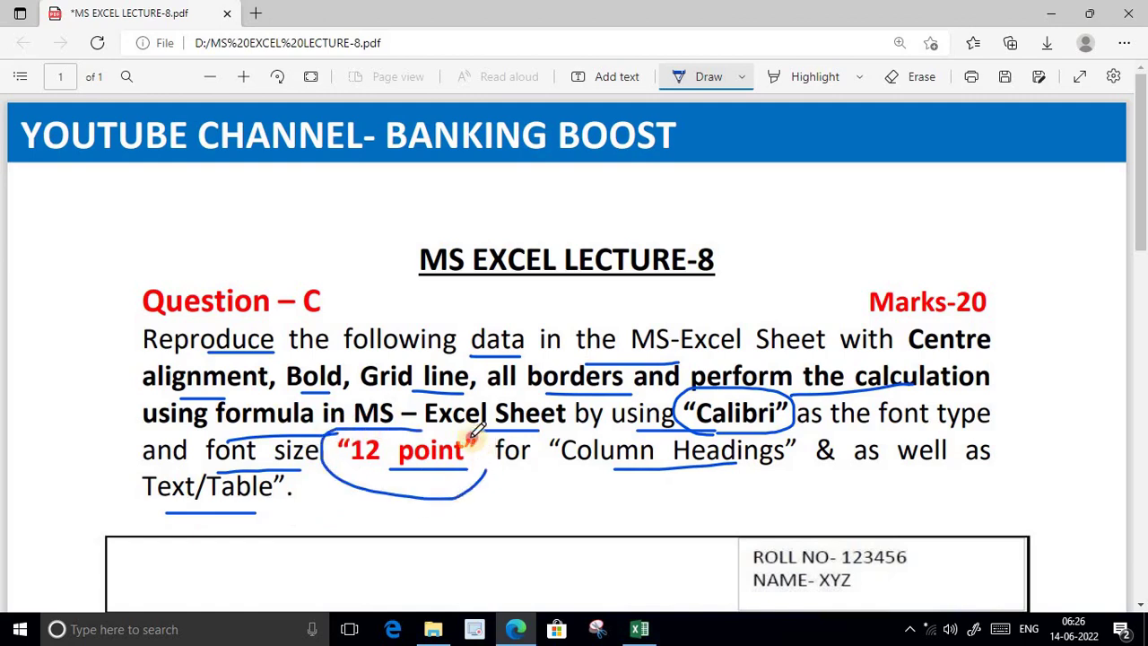
drag(473, 485, 422, 429)
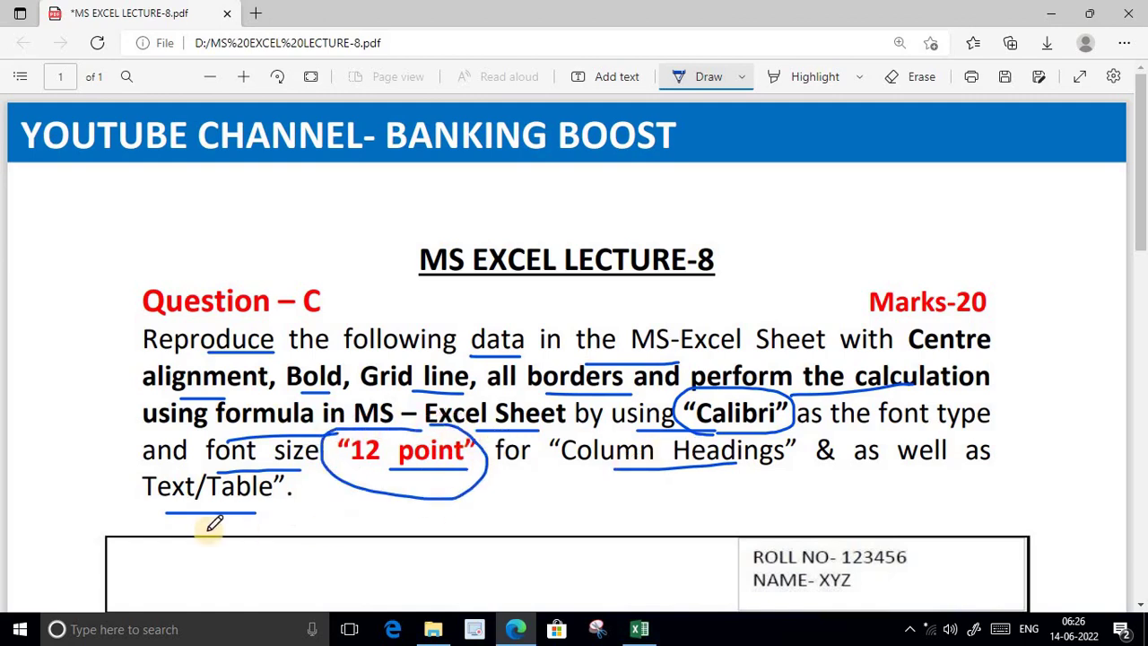
scroll(503, 522, down, 2)
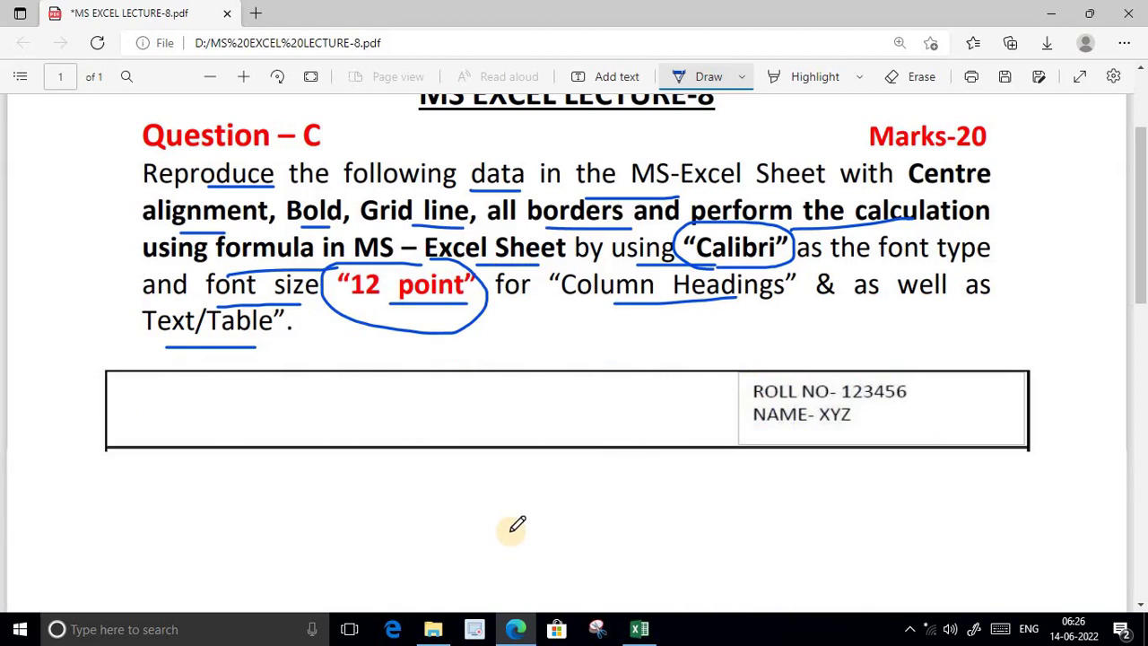
Step: Scroll to the ESIC table and ink-underline the NAME line, redoing the stray stroke
scroll(512, 523, down, 3)
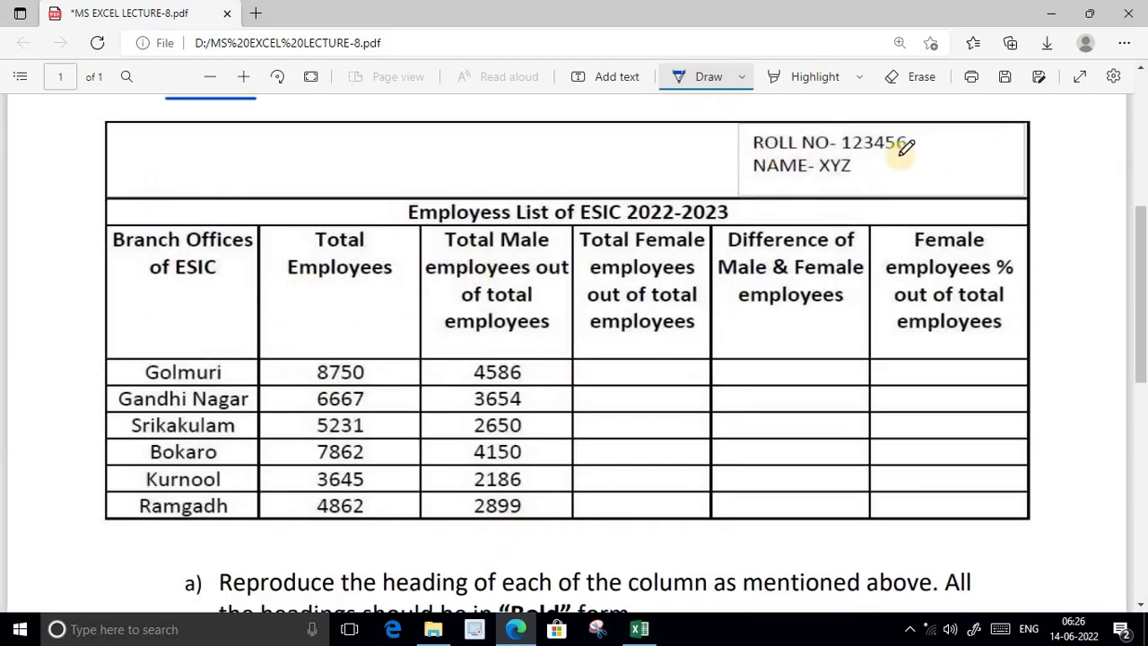
drag(826, 153, 799, 163)
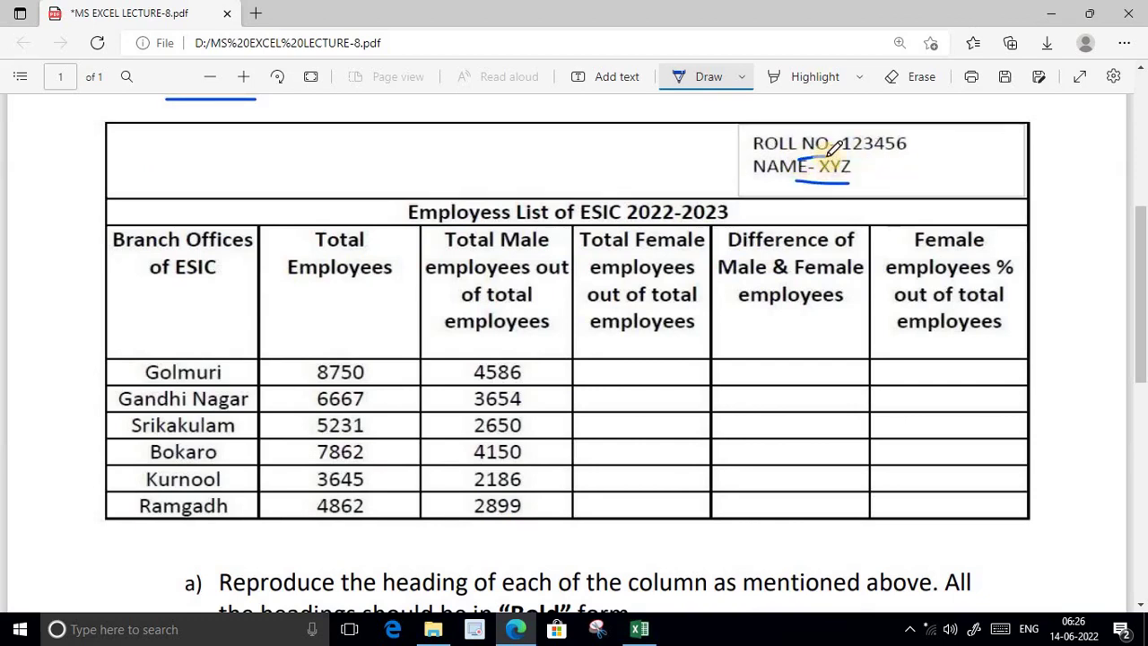
key(ctrl+z)
drag(797, 164, 826, 156)
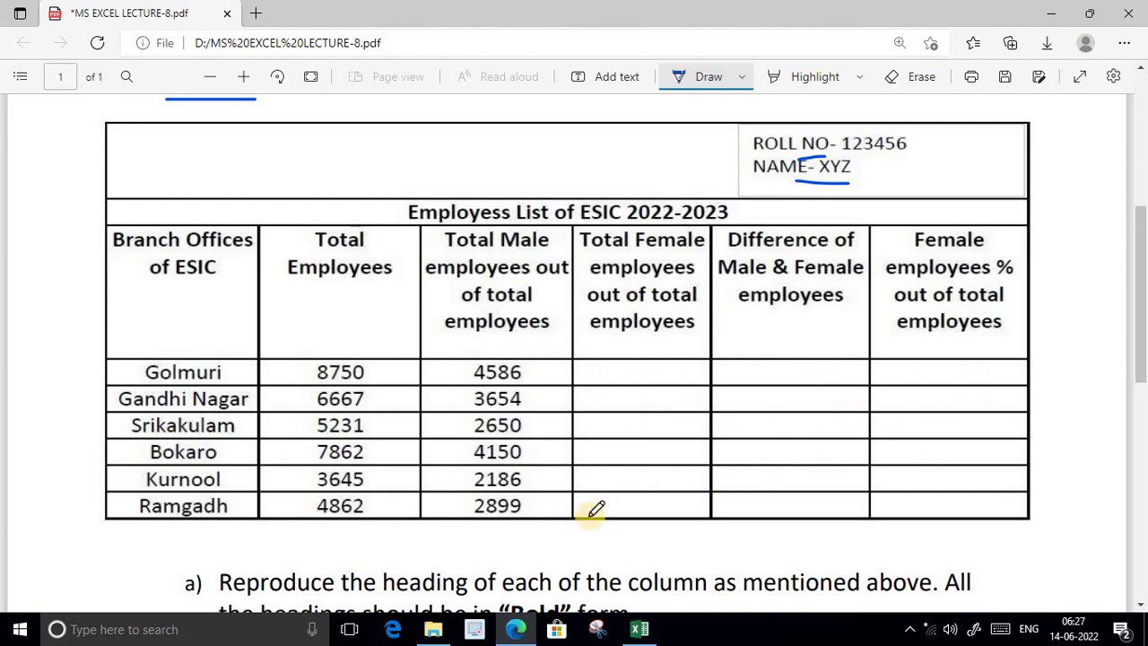
Step: Tick item e) and underline '2-D Stacked Bar Chart' in its wording
scroll(637, 530, down, 4)
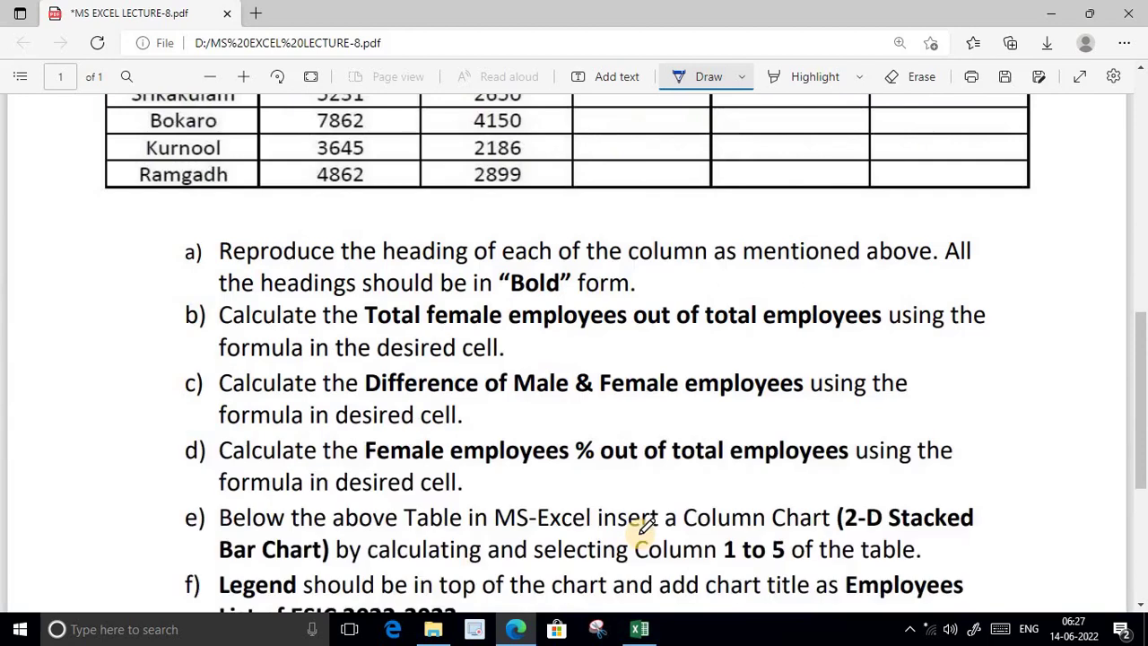
scroll(641, 528, down, 1)
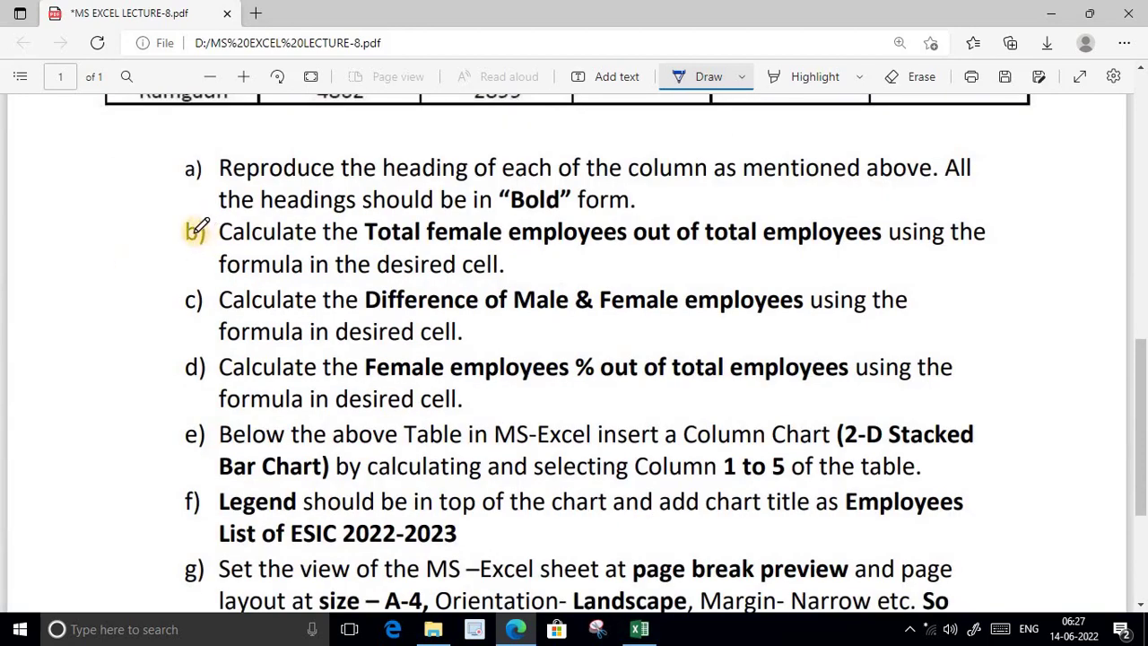
scroll(415, 439, down, 1)
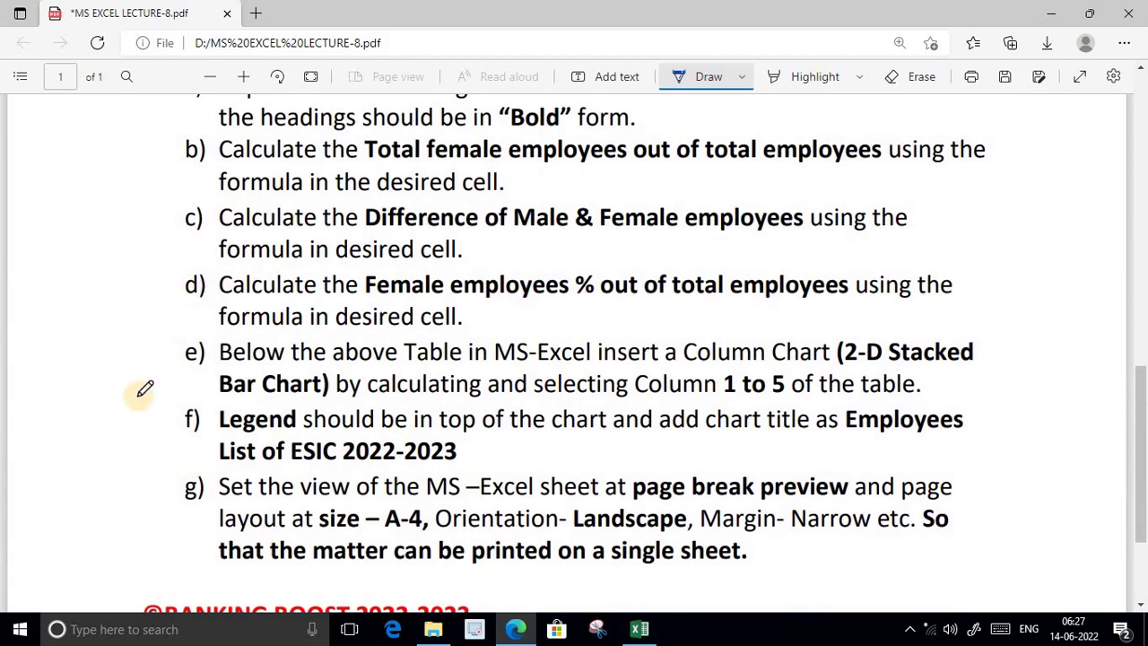
drag(128, 359, 153, 374)
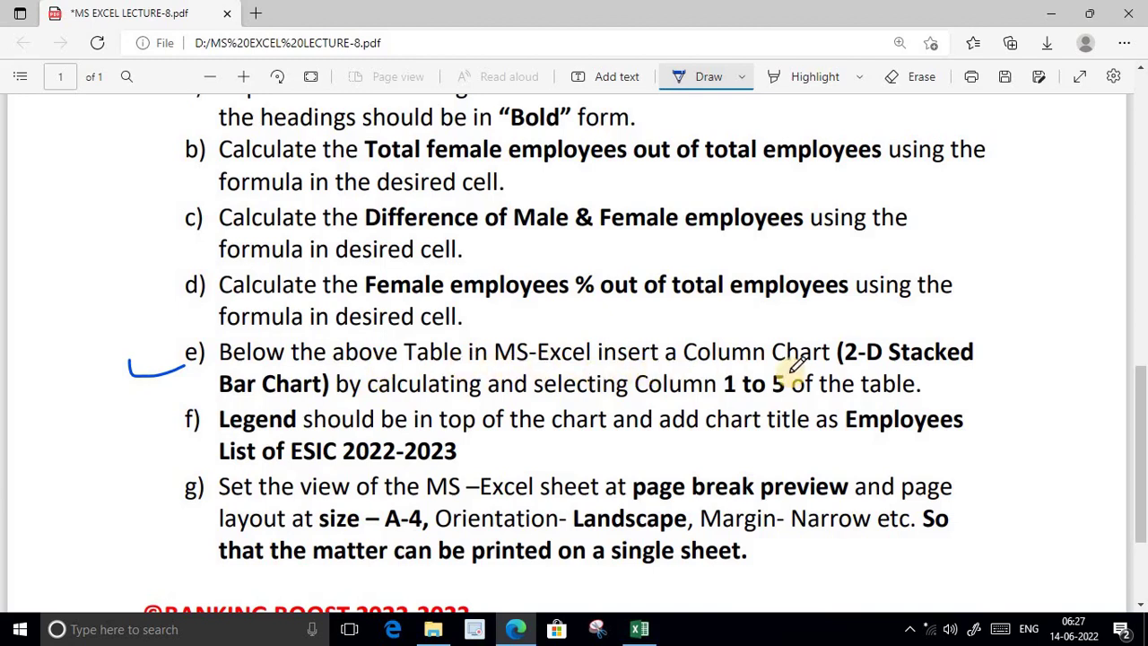
drag(741, 366, 789, 366)
drag(965, 372, 863, 371)
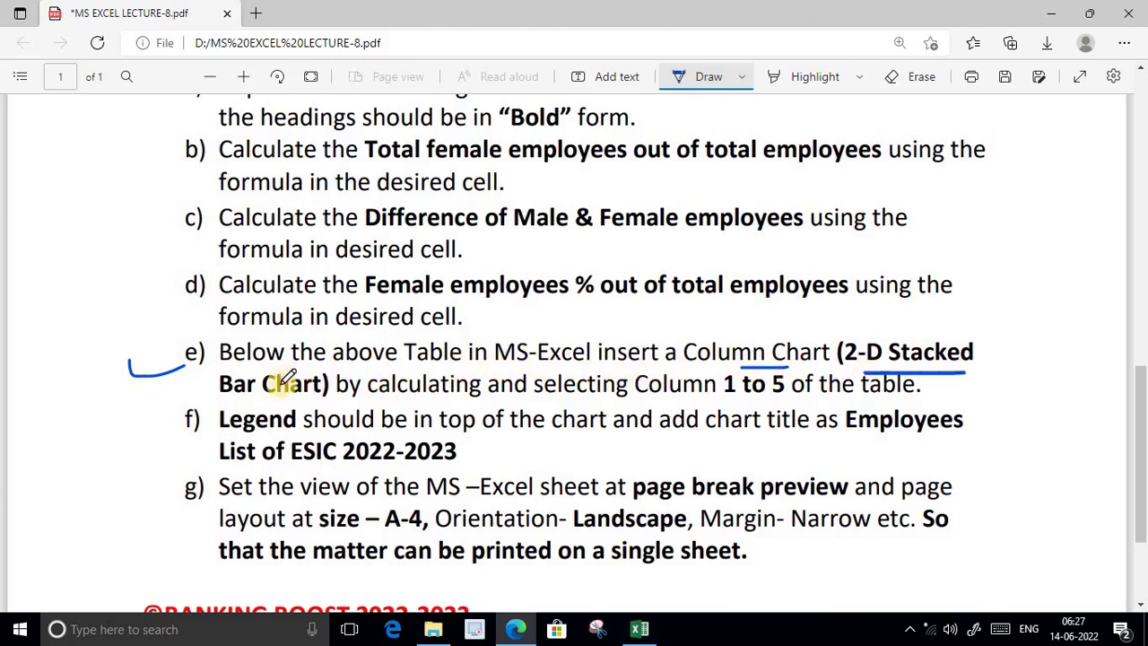
drag(242, 403, 305, 402)
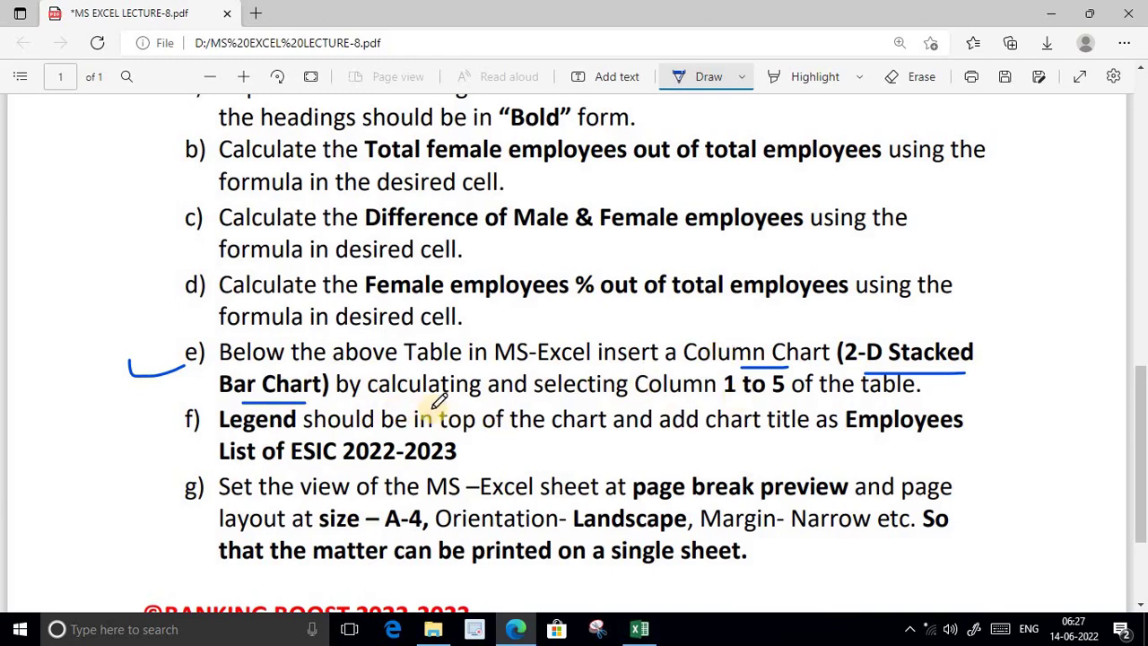
Step: Cross out 'Column', underline 'calculating' and circle '1 to 5' in item e)
mouse_move(698, 339)
mouse_down()
mouse_move(735, 366)
mouse_move(704, 368)
mouse_up()
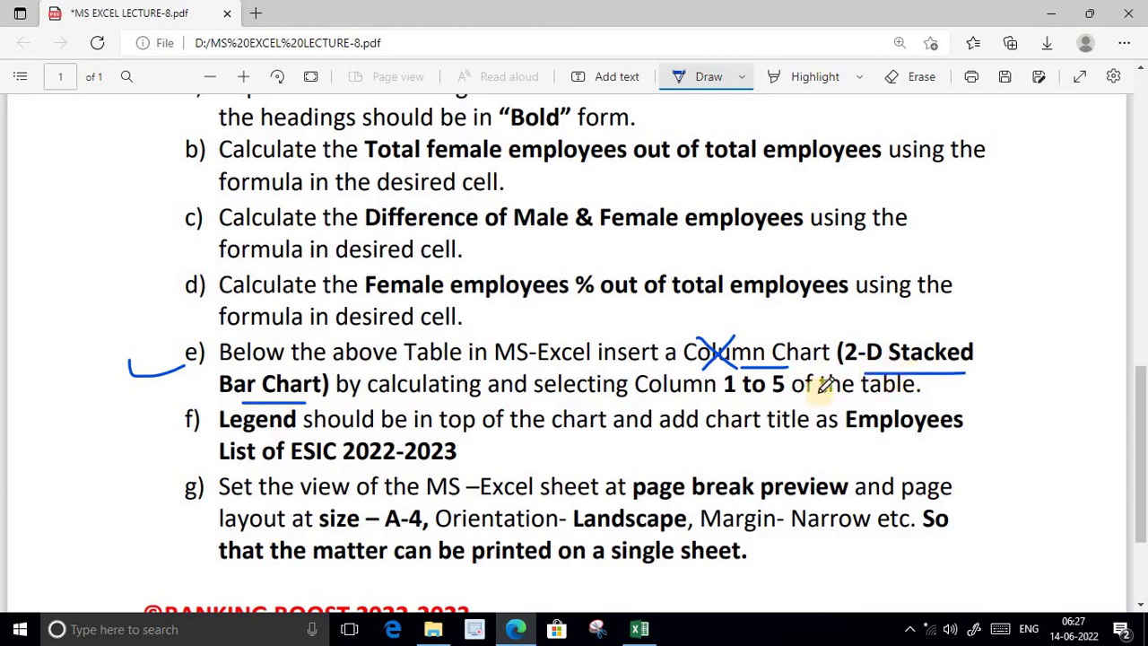
drag(368, 397, 628, 396)
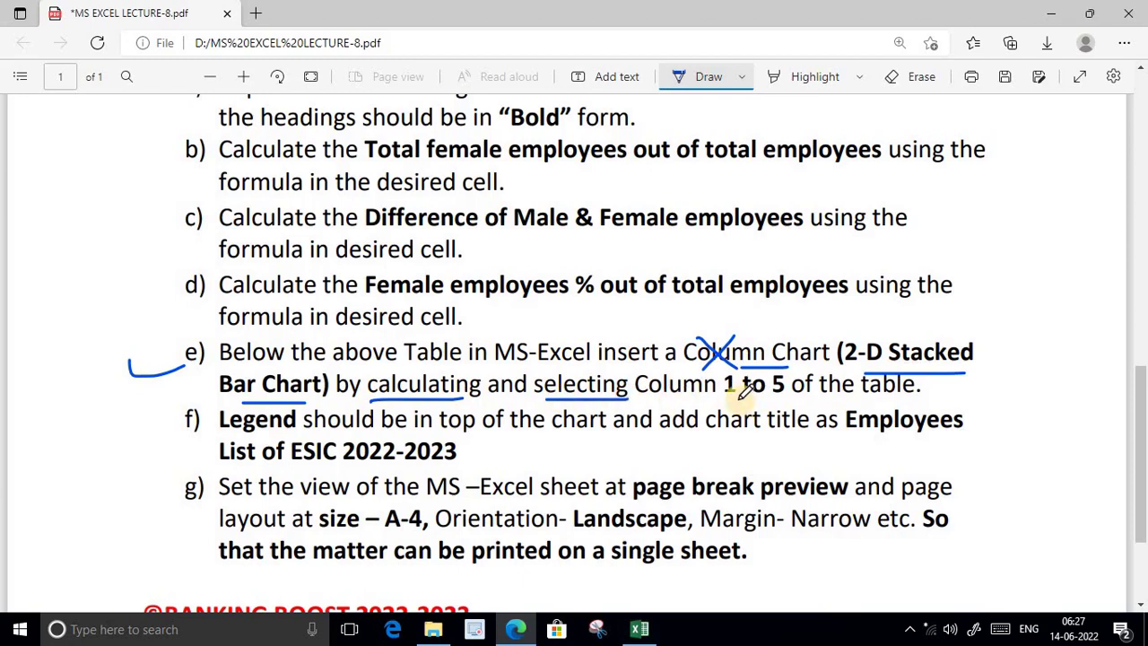
mouse_move(734, 392)
mouse_down()
mouse_move(728, 358)
mouse_move(732, 405)
mouse_up()
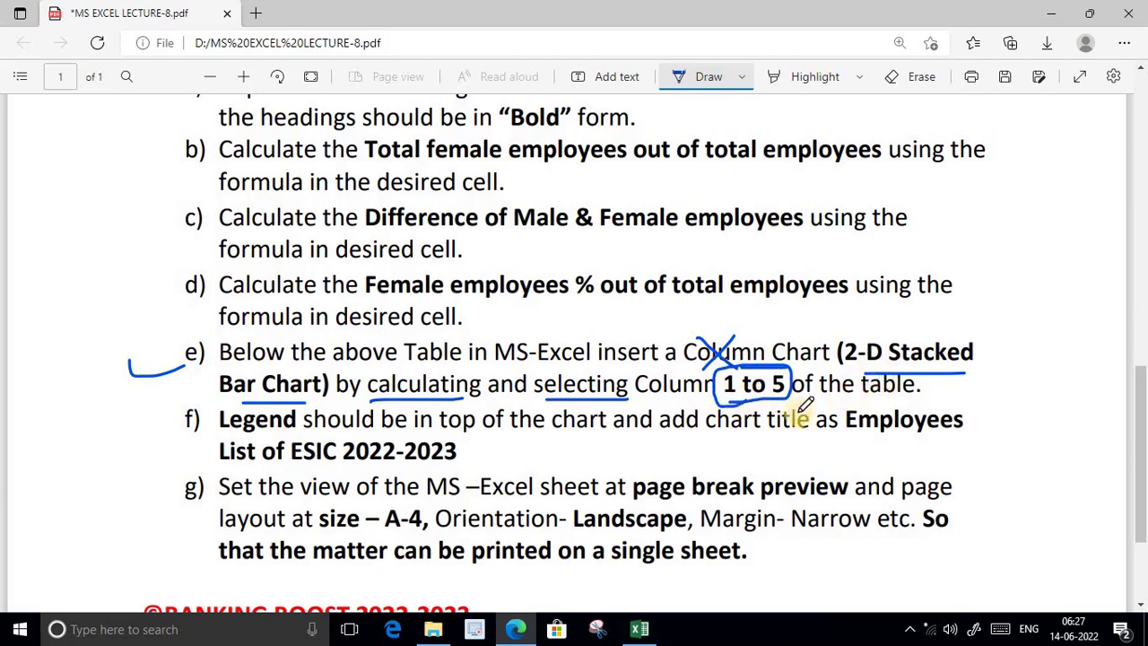
Step: Underline the legend and chart title 'Employees List of ESIC 2022-2023' in item f), ticking f and g
scroll(574, 458, down, 1)
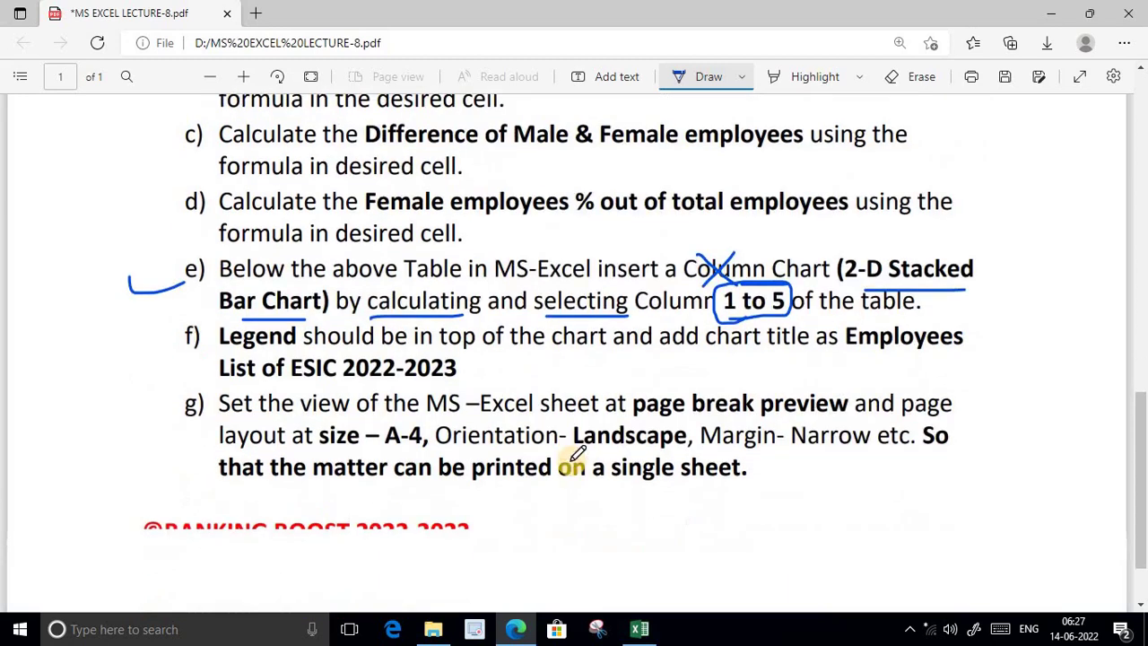
drag(219, 350, 606, 352)
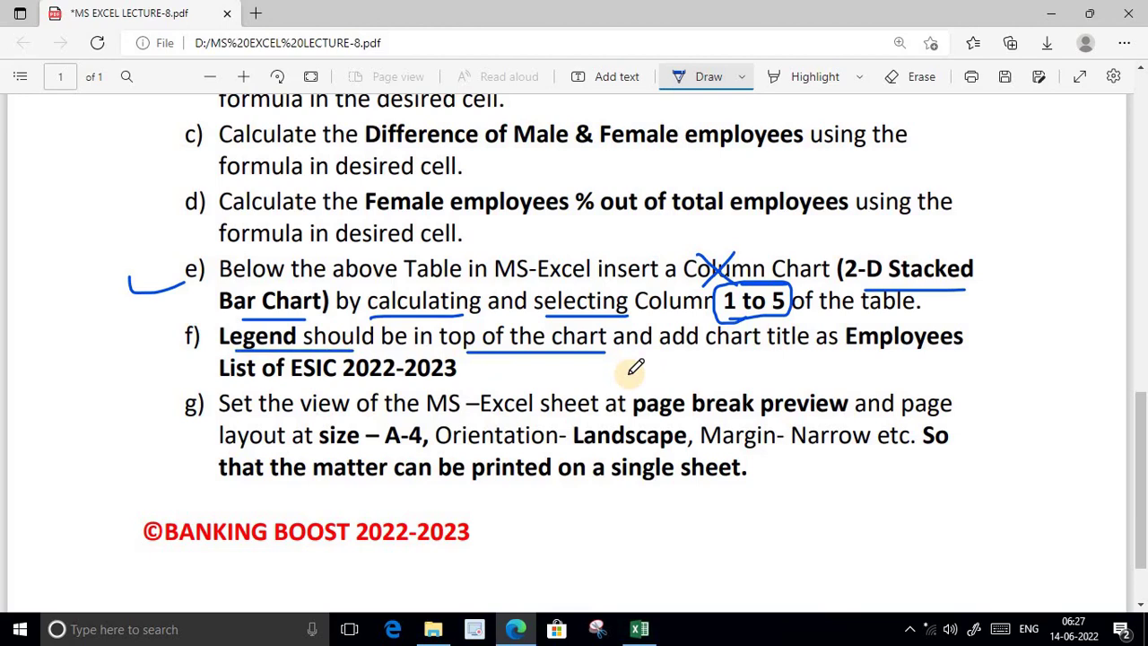
drag(680, 356, 795, 357)
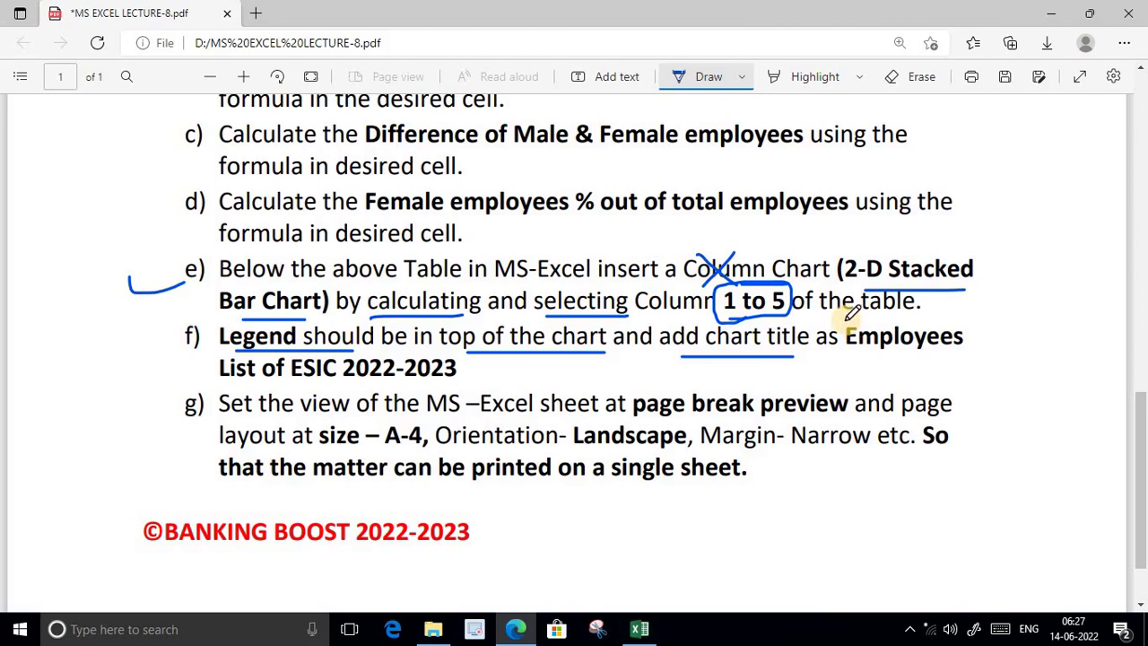
drag(839, 323, 978, 357)
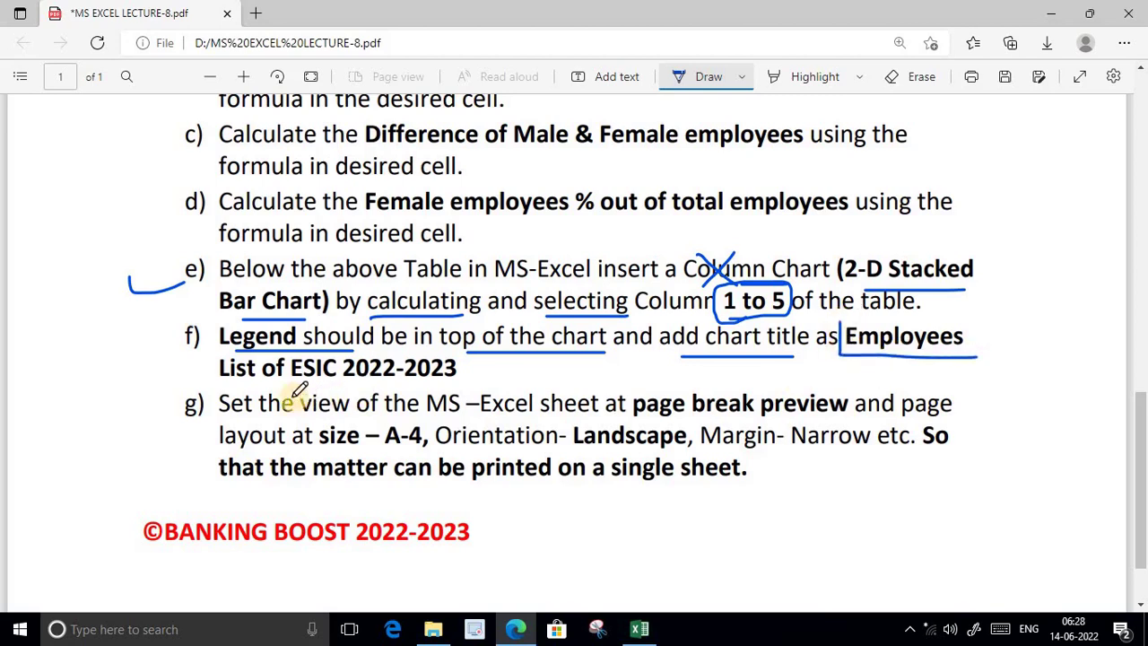
drag(276, 391, 478, 389)
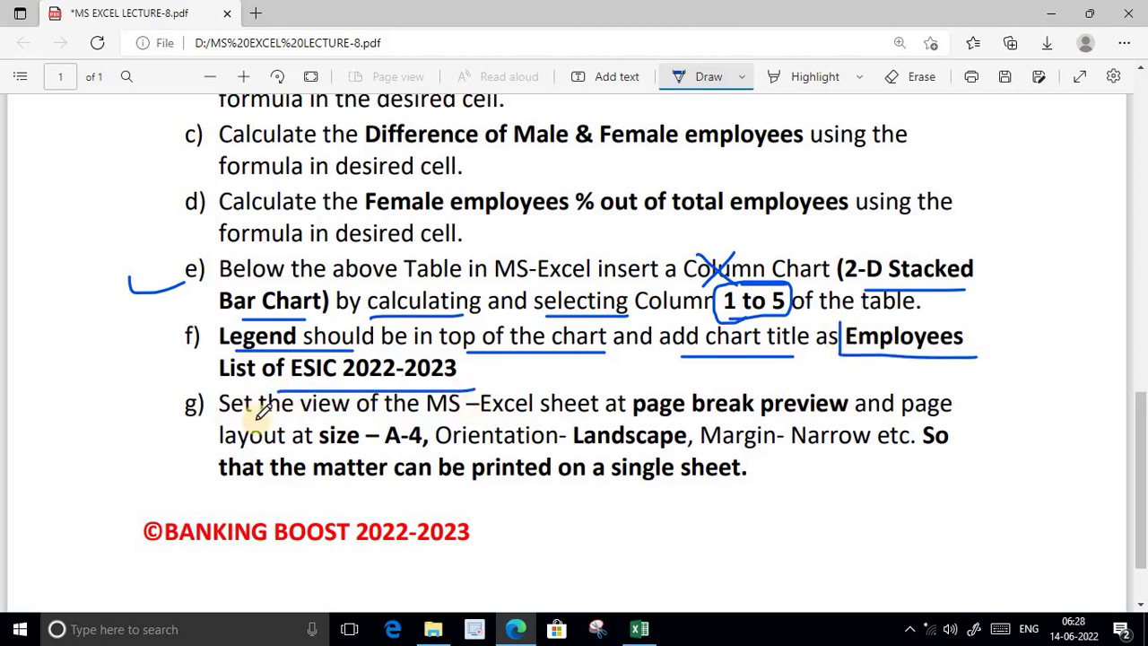
drag(111, 408, 177, 428)
drag(121, 316, 184, 350)
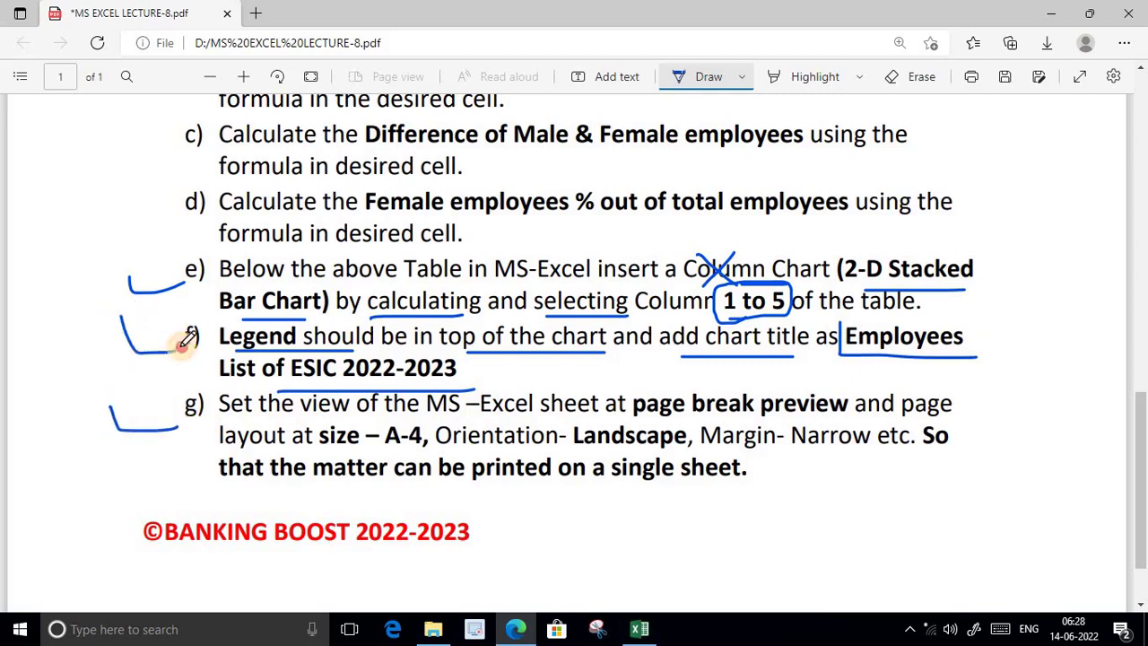
Step: Underline 'page break preview', 'A-4', 'Landscape', 'Narrow' and single-sheet printing in item g)
drag(237, 417, 364, 417)
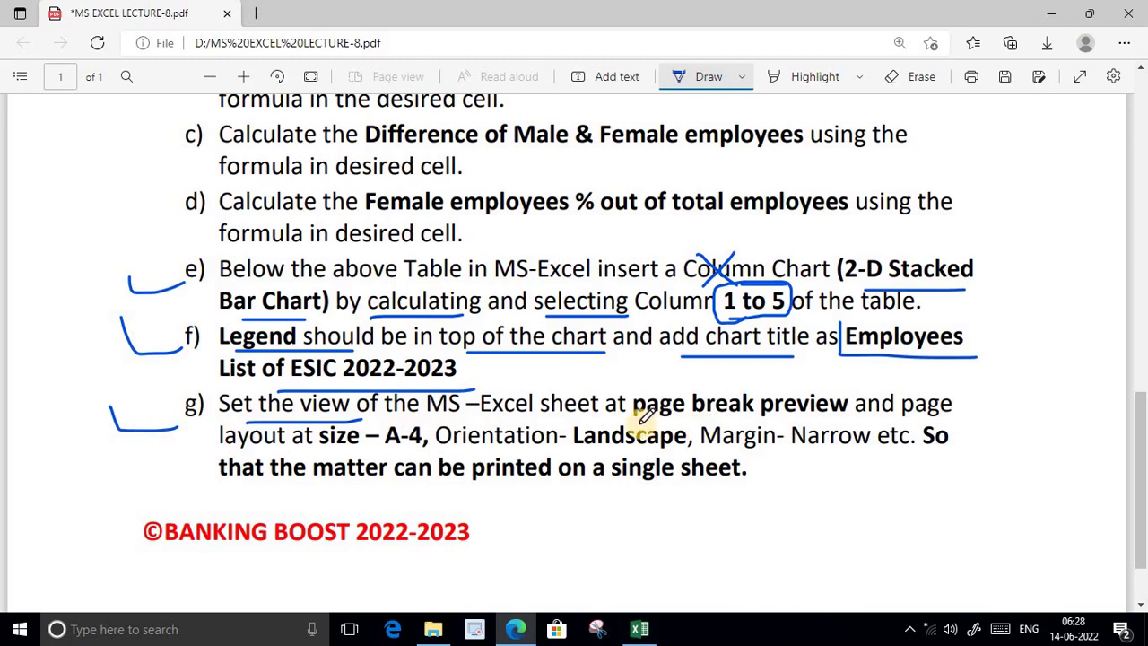
drag(639, 418, 708, 417)
drag(787, 414, 847, 413)
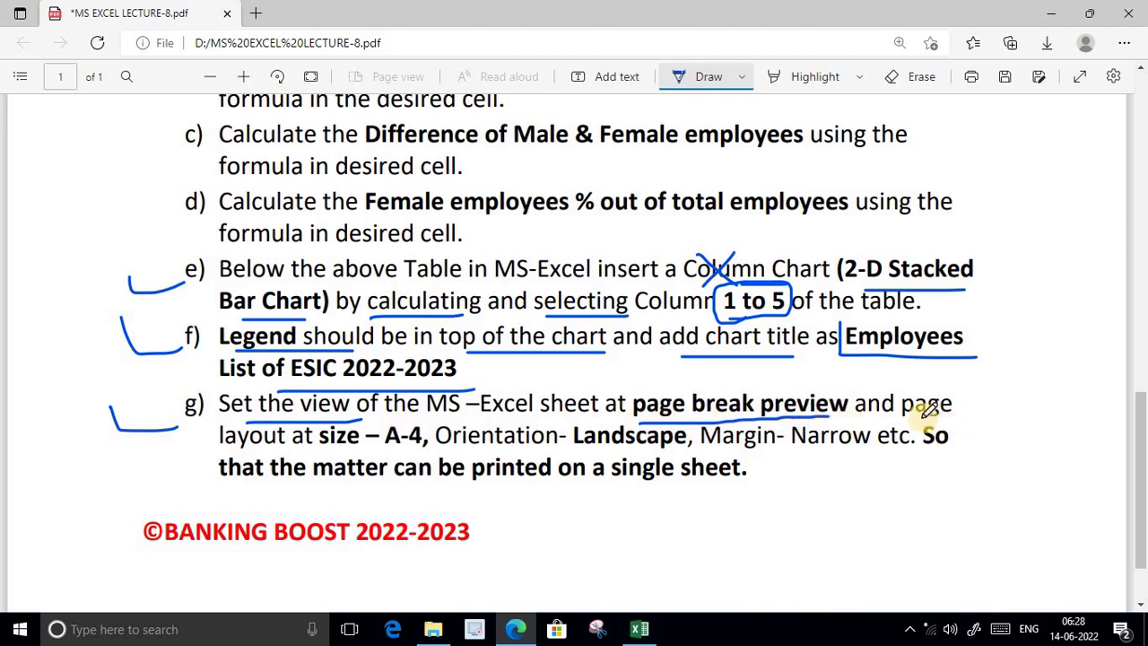
drag(923, 416, 951, 415)
drag(320, 446, 653, 445)
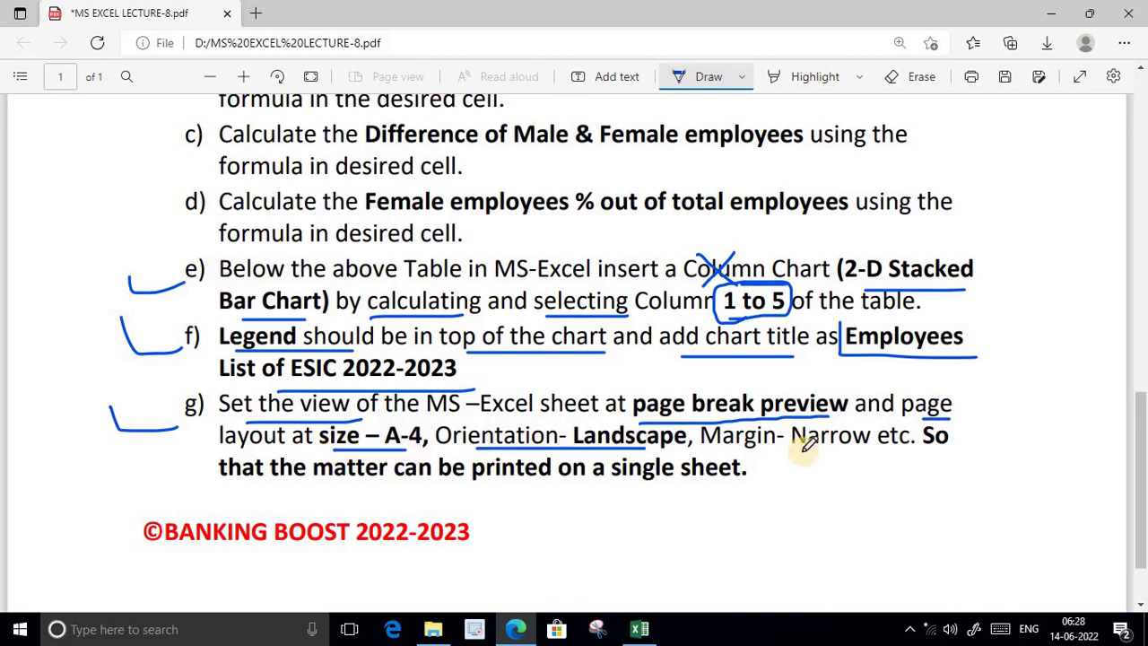
drag(790, 453, 869, 452)
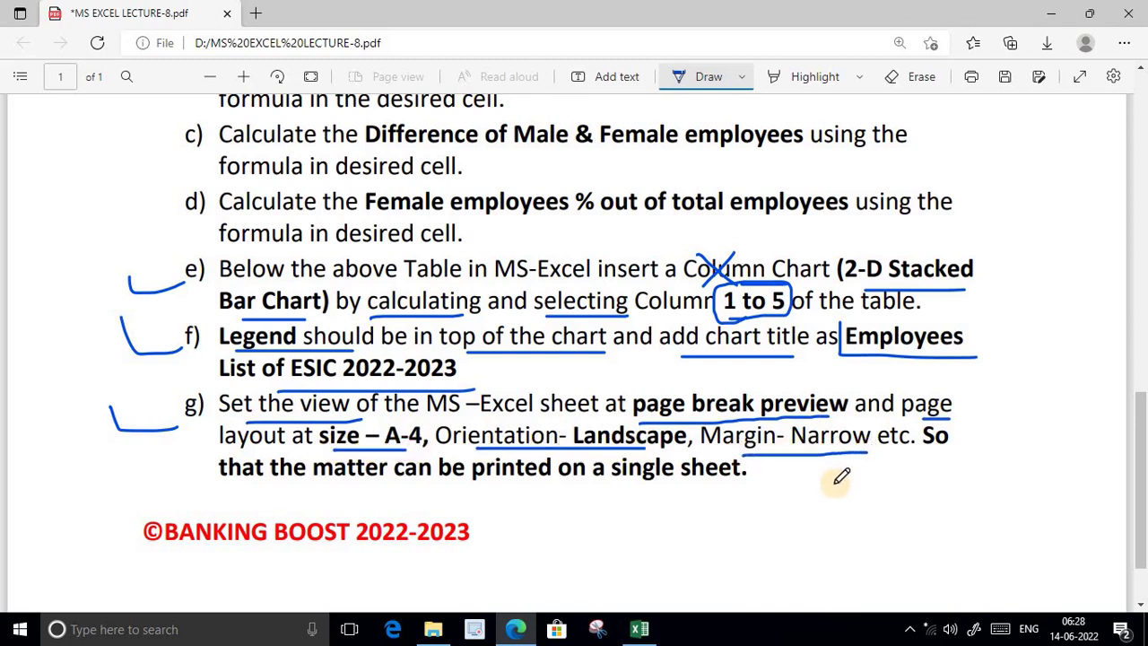
drag(324, 495, 588, 500)
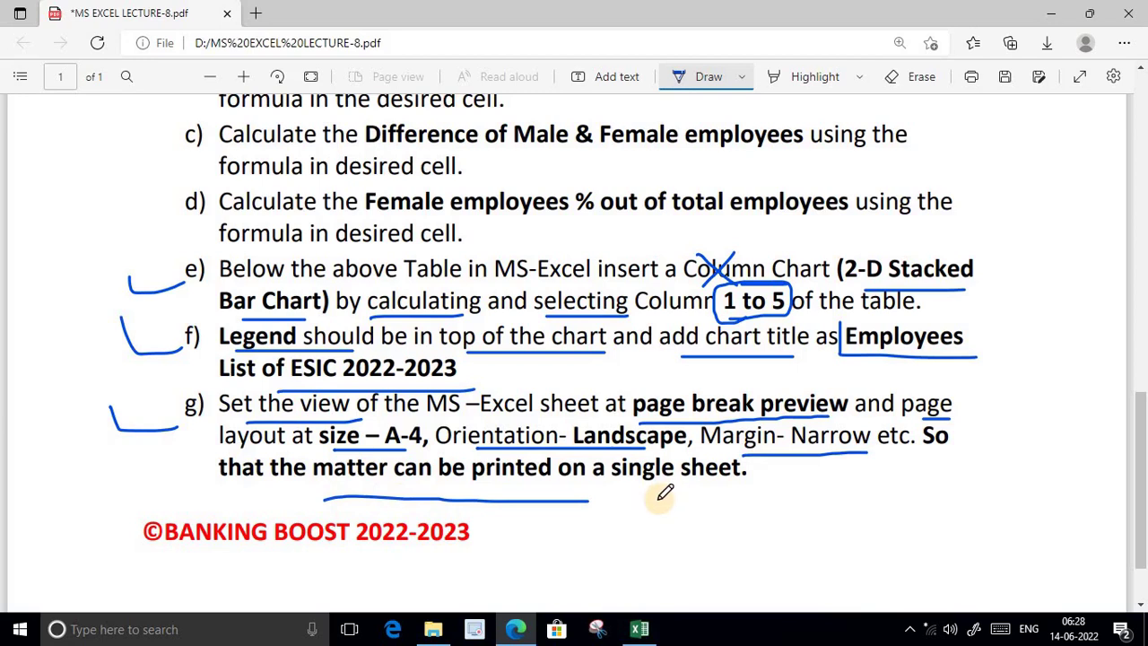
Step: Glance at the blank Excel workbook, then return to the PDF task sheet
scroll(718, 481, up, 10)
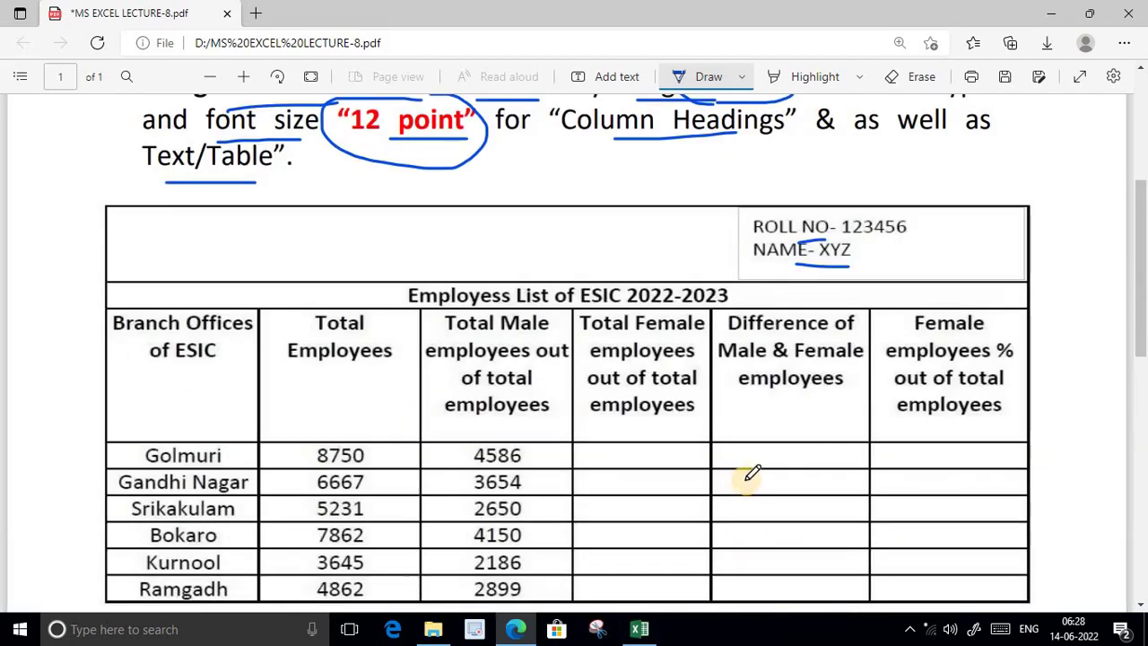
scroll(871, 441, down, 1)
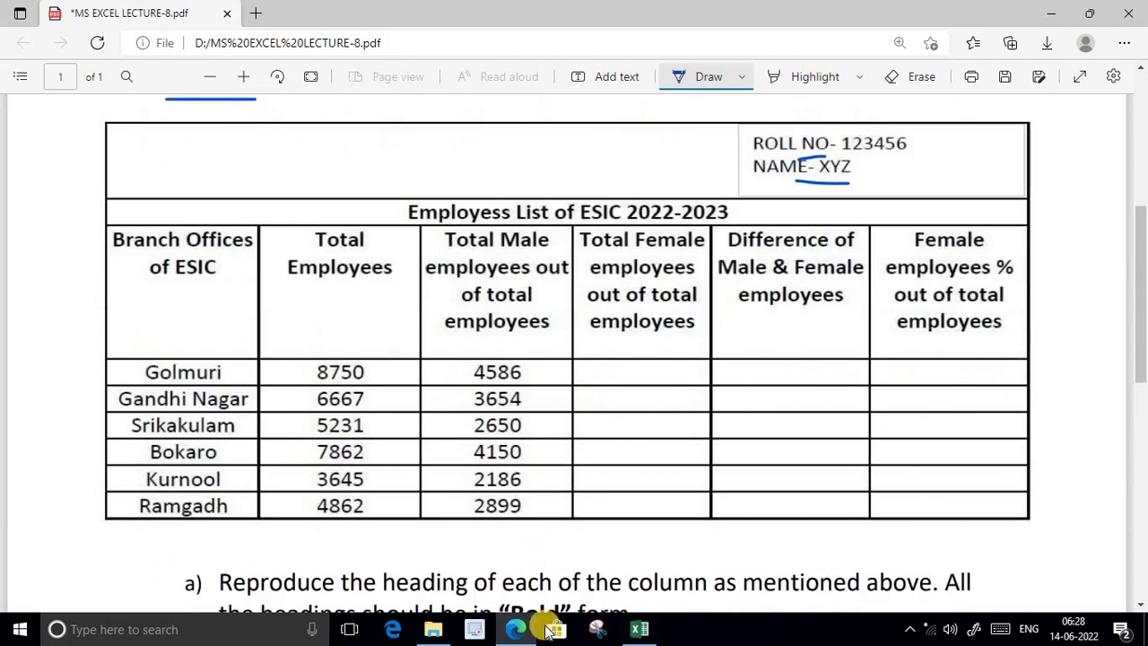
click(640, 629)
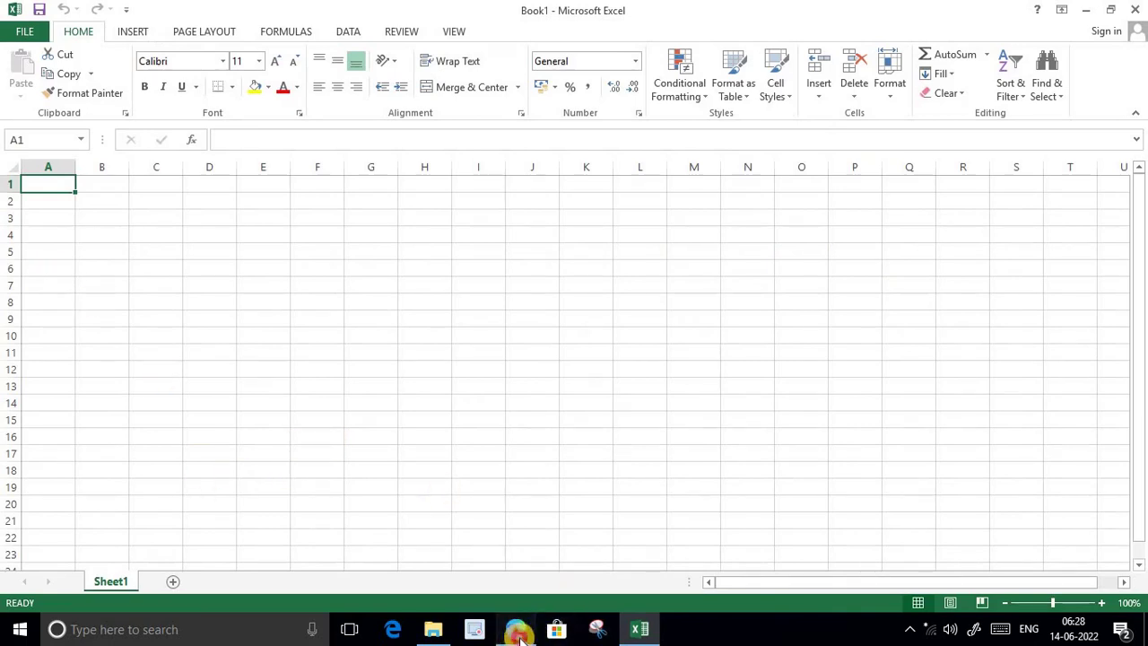
click(527, 633)
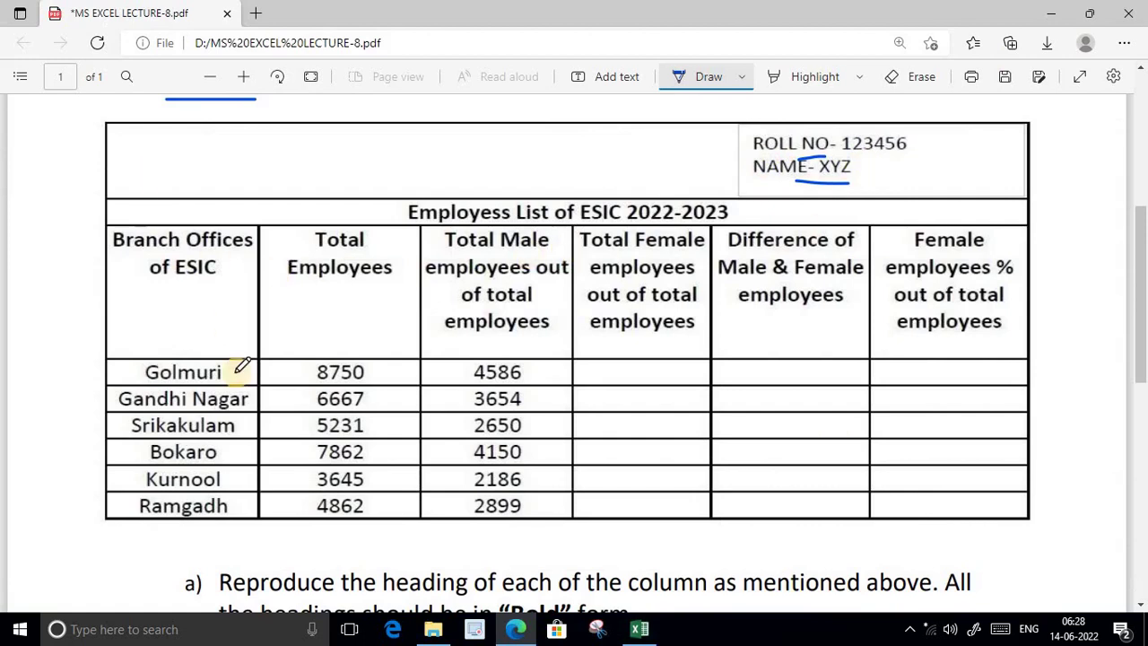
Step: Draw vertical ink marks above all six column headings, then go back to Excel Book1
drag(193, 176, 193, 222)
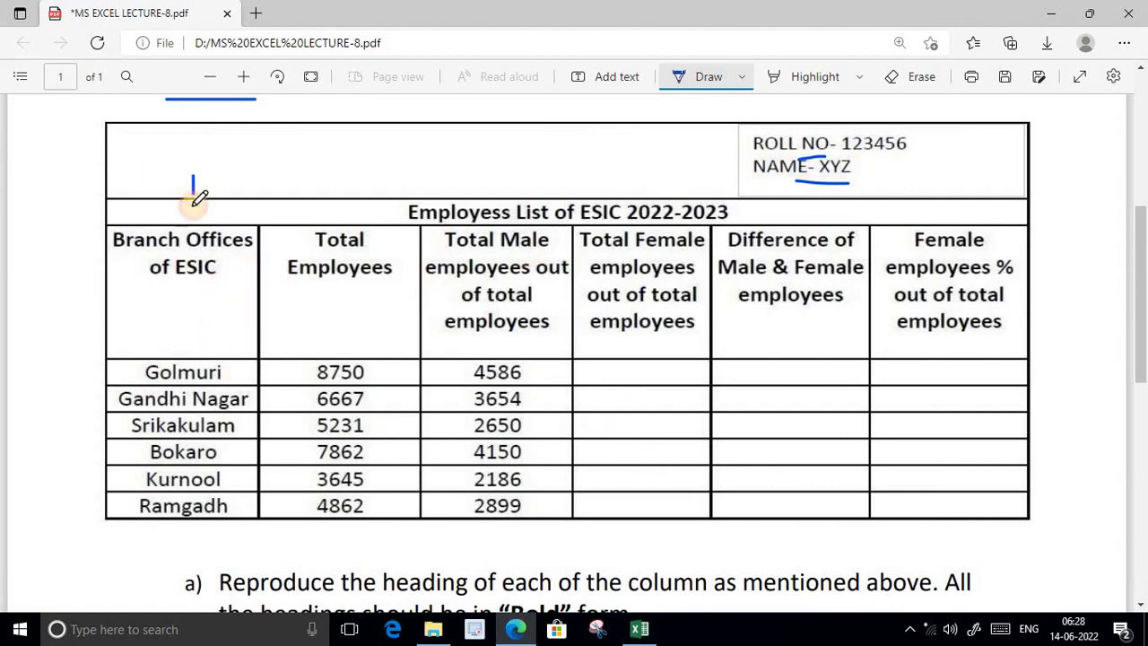
drag(351, 172, 349, 224)
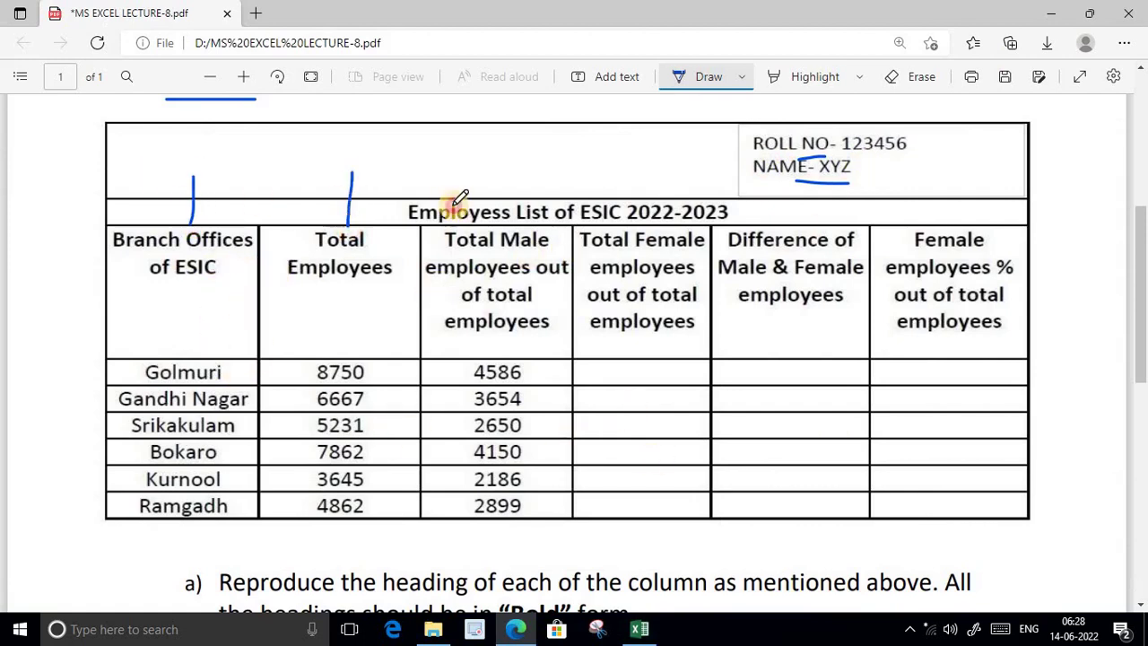
drag(541, 158, 543, 198)
drag(676, 176, 673, 208)
drag(824, 196, 825, 235)
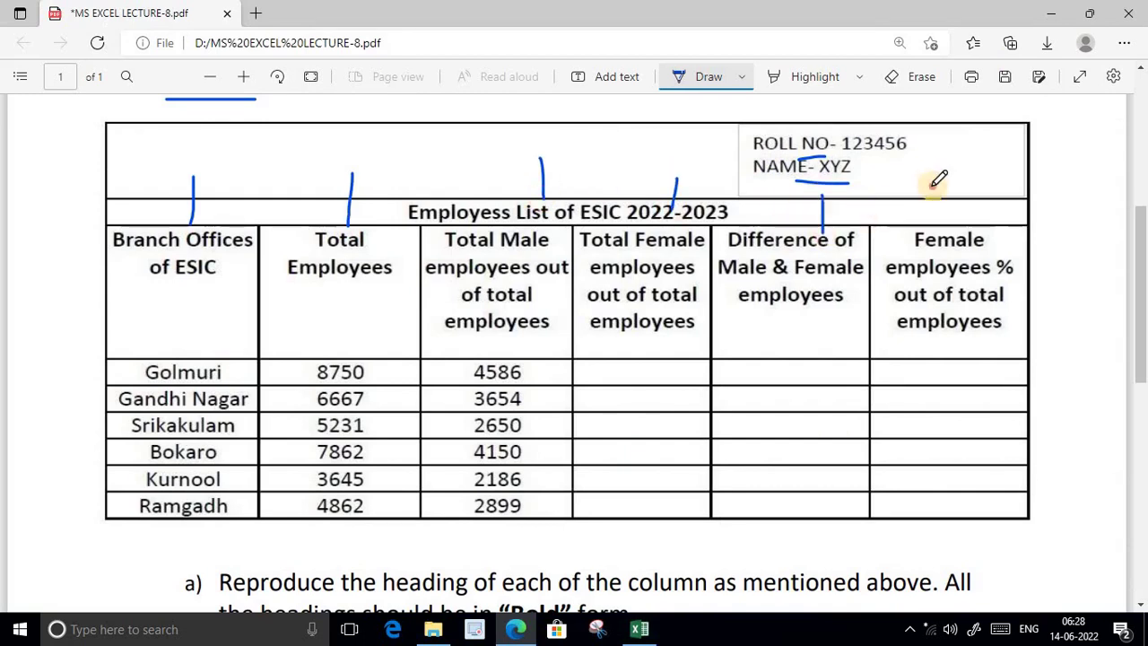
drag(934, 183, 934, 225)
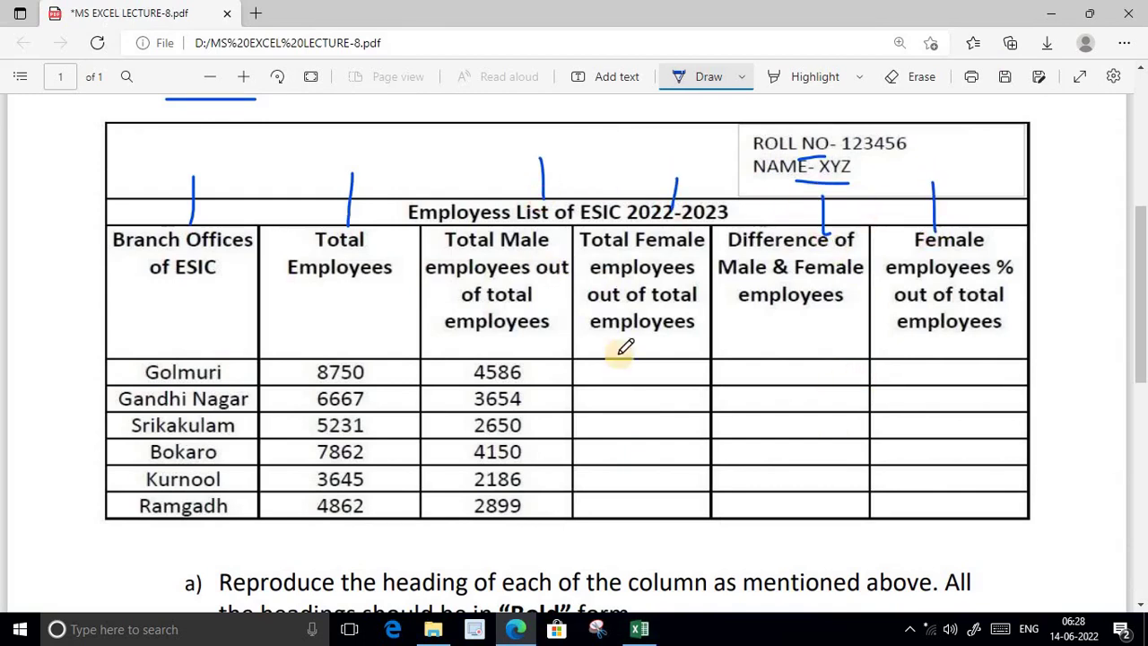
click(639, 629)
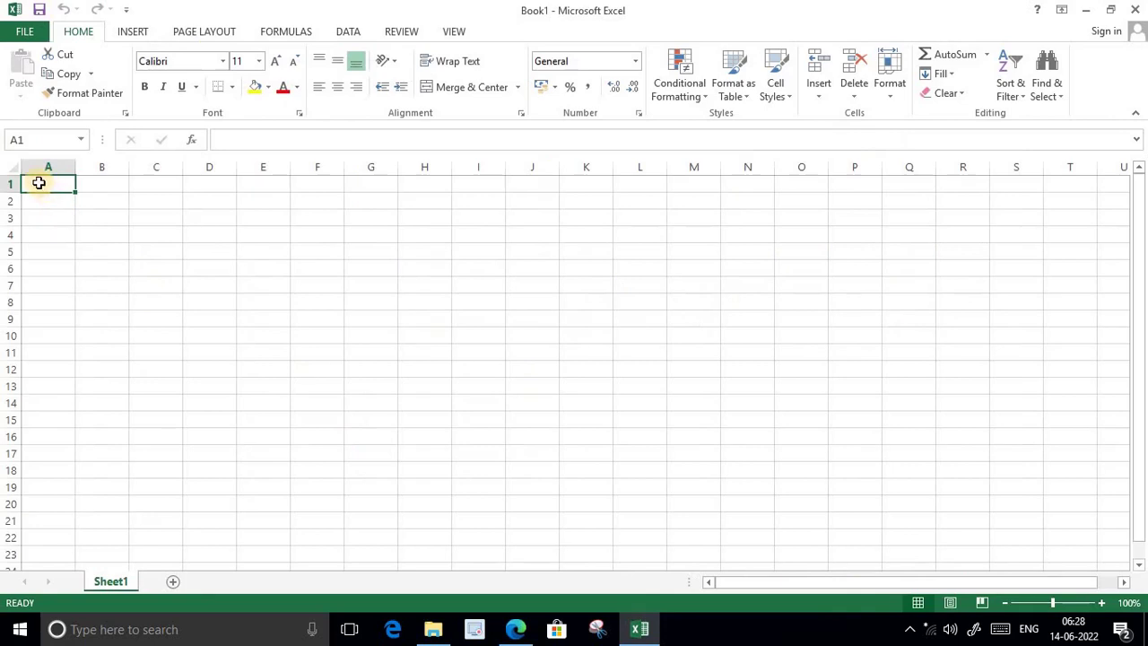
Step: Select A1:F3 and merge and centre it into one header block
mouse_move(39, 184)
mouse_down()
mouse_move(56, 220)
mouse_move(325, 224)
mouse_up()
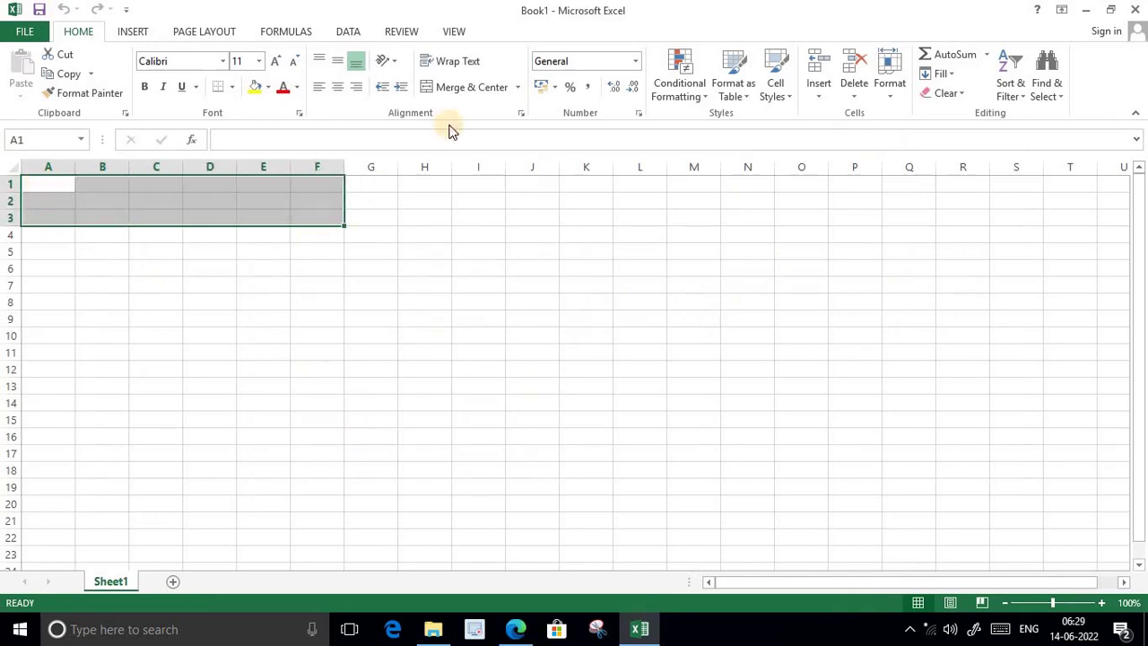
click(484, 88)
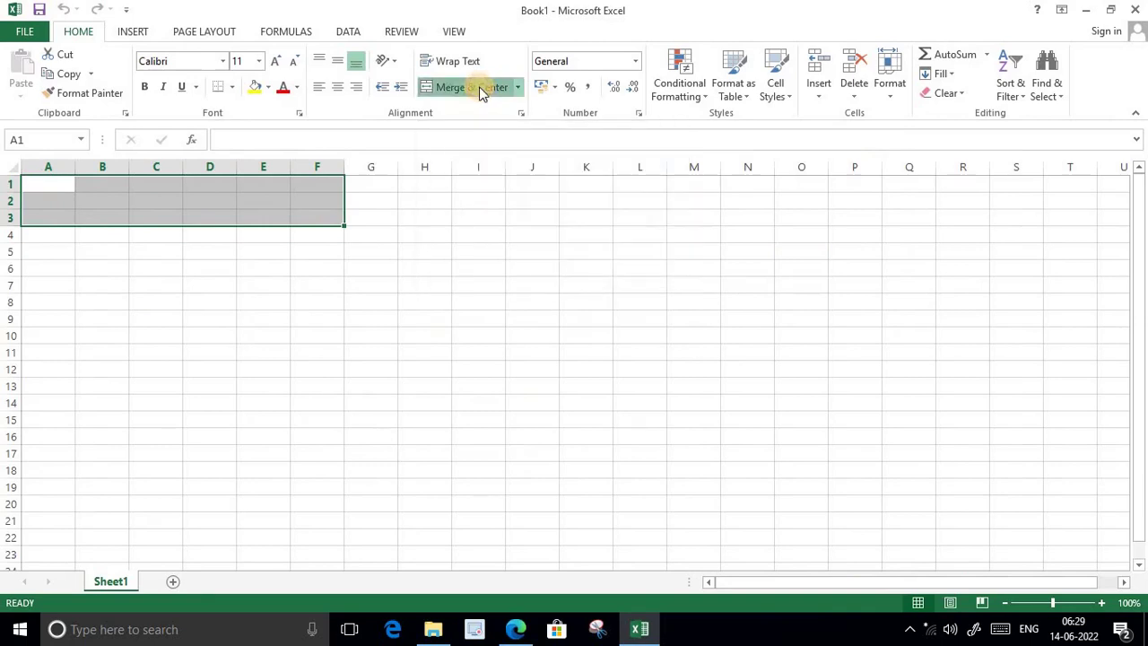
click(450, 282)
click(239, 197)
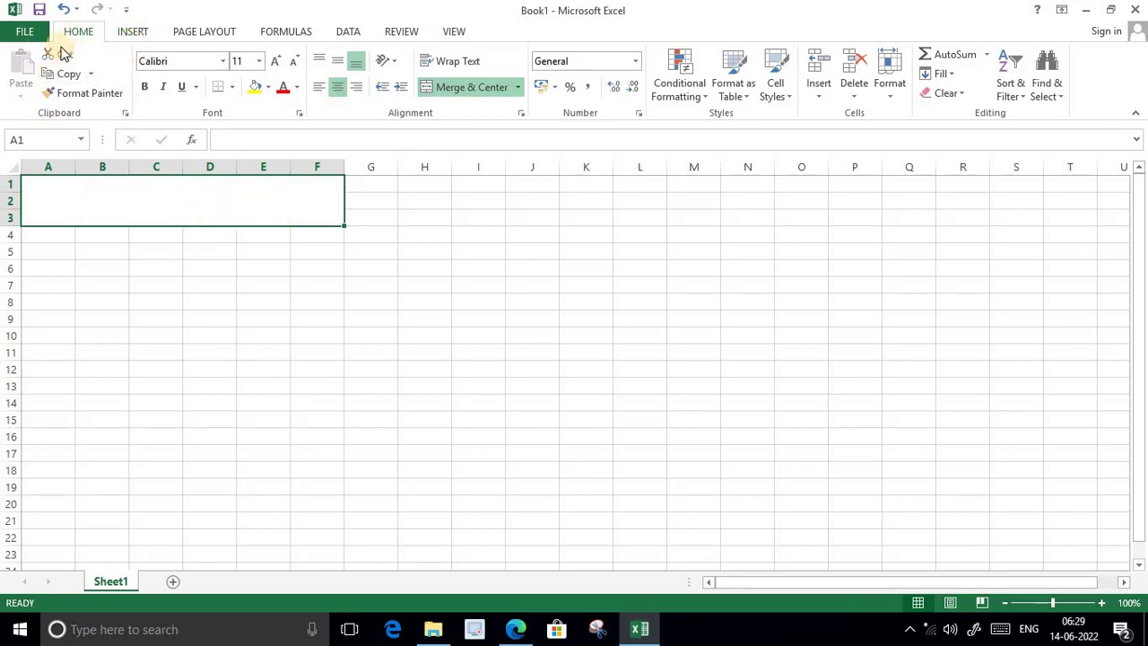
click(135, 34)
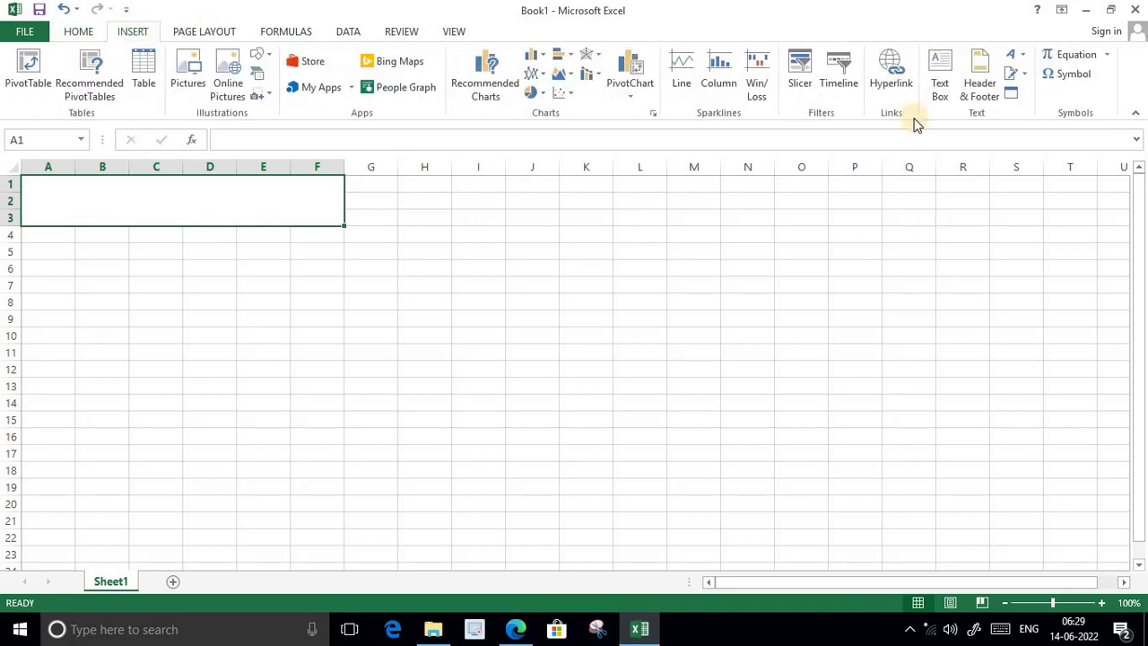
Step: Draw a text box over columns D–F of rows 1–3 holding the ROLL NO and NAME lines
click(950, 84)
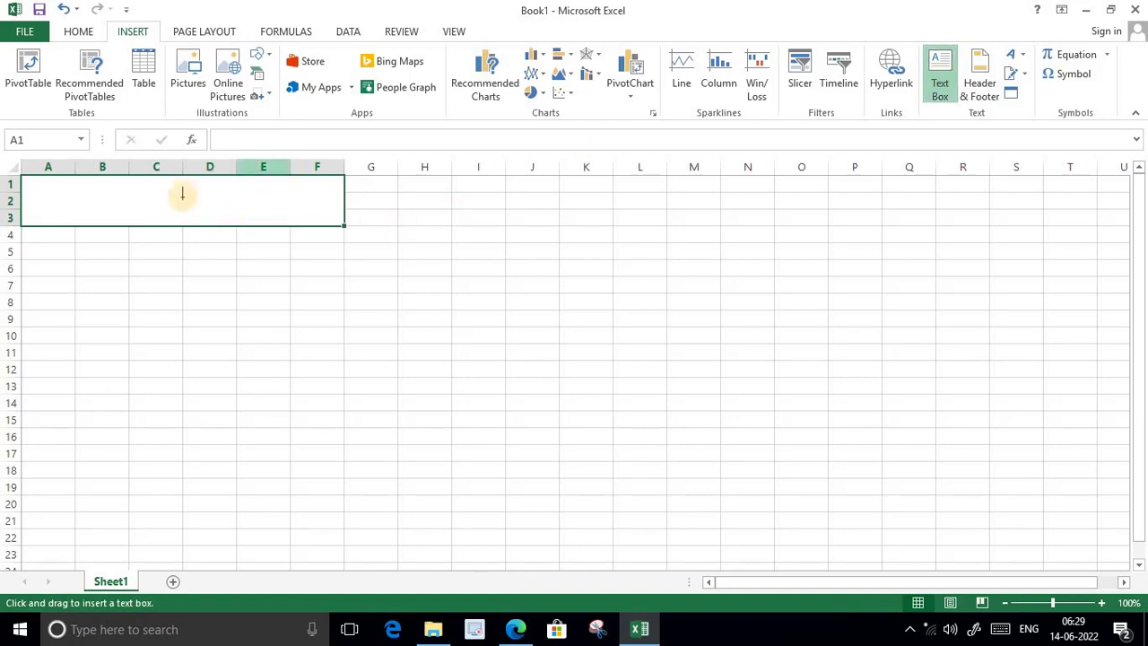
drag(214, 186, 340, 220)
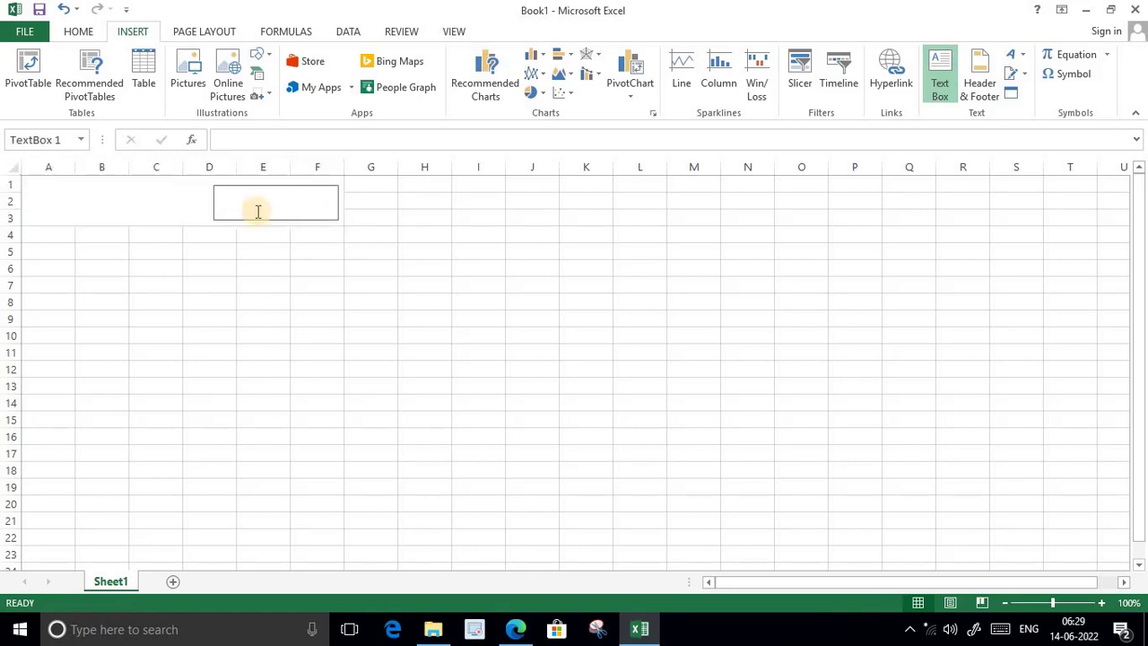
drag(213, 202, 186, 201)
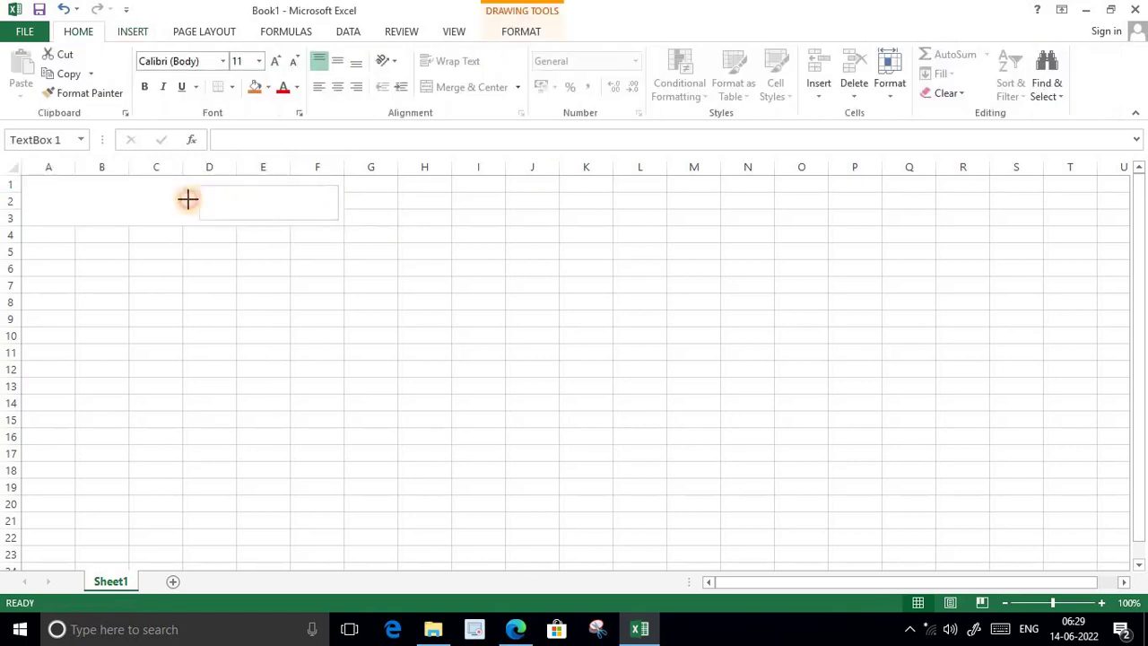
drag(261, 179, 262, 173)
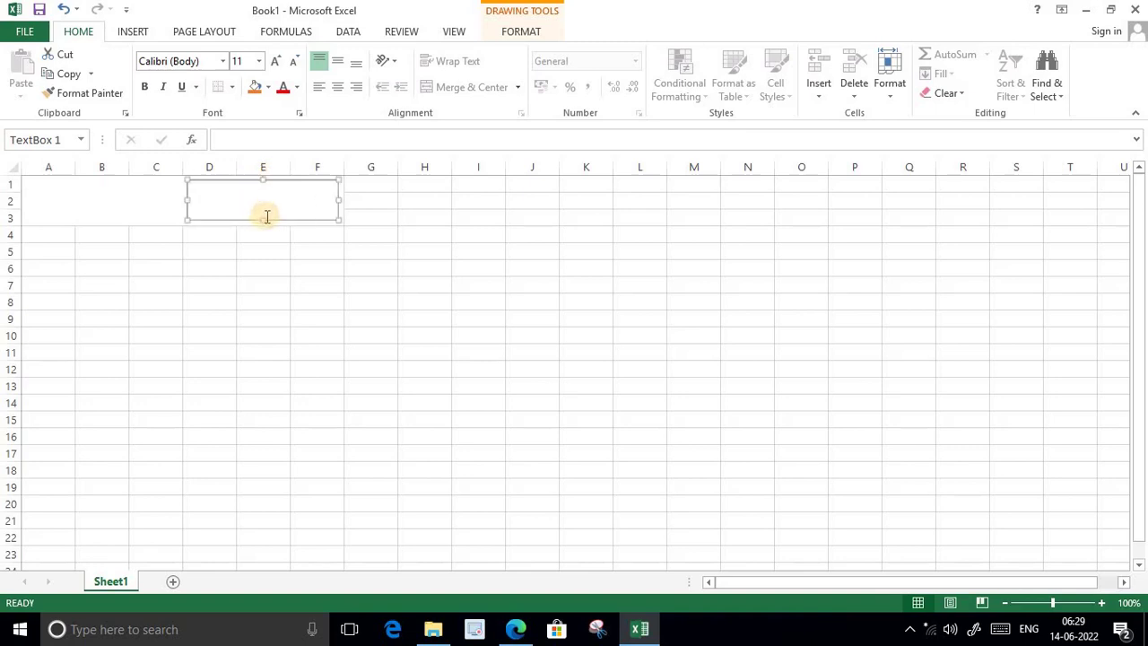
drag(261, 221, 261, 221)
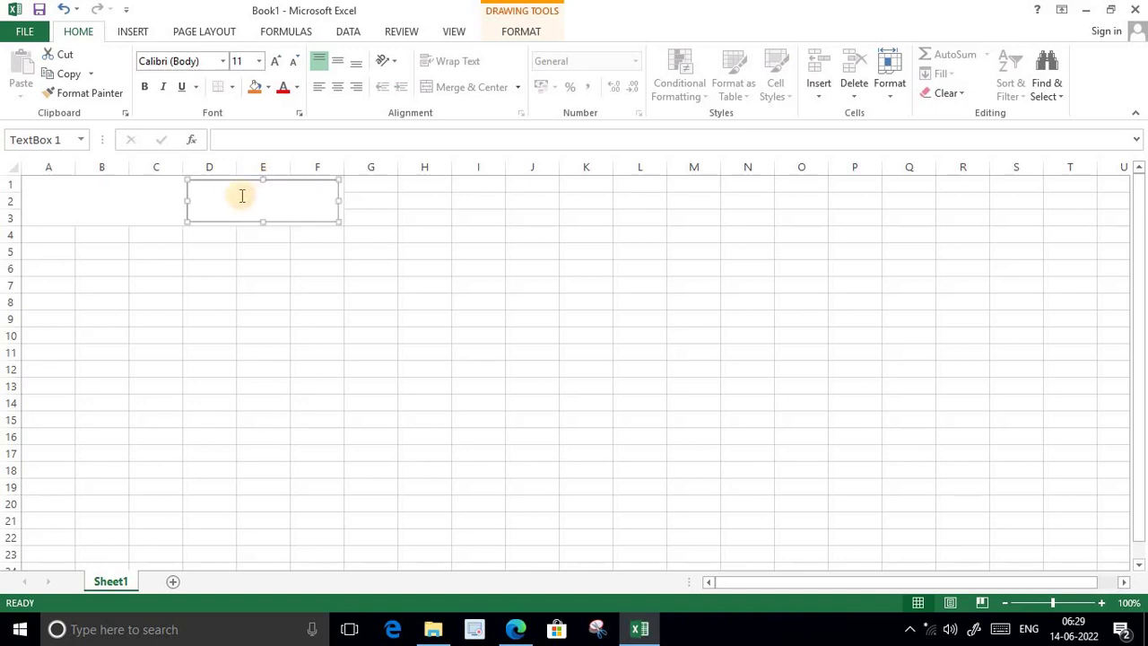
click(234, 193)
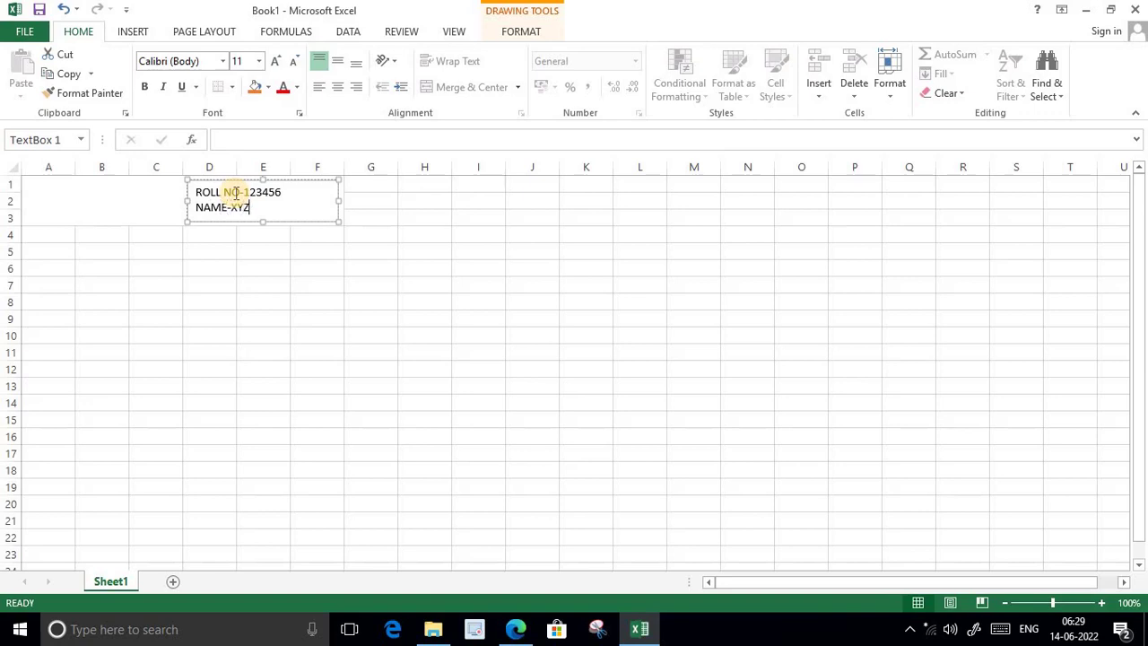
drag(189, 201, 158, 201)
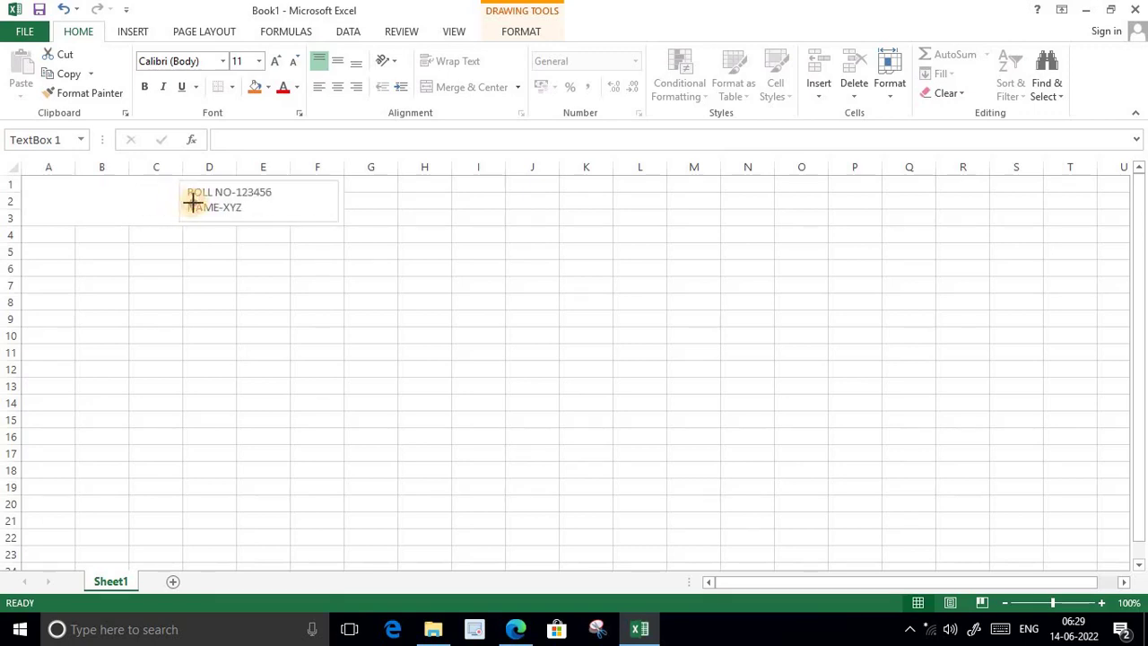
drag(158, 201, 186, 205)
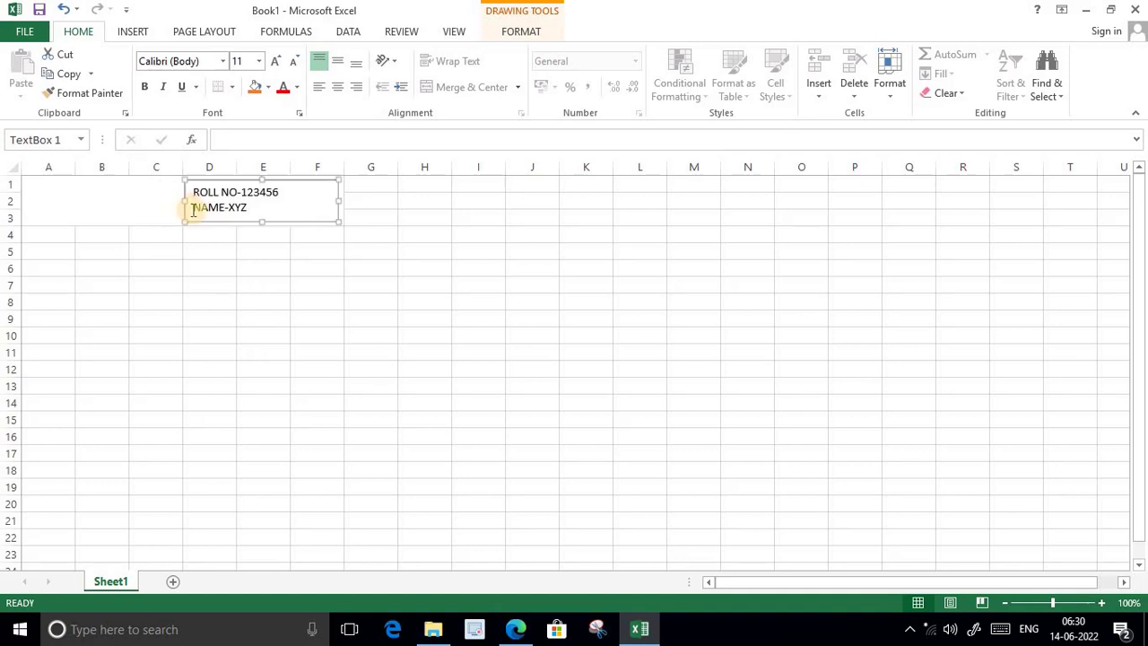
click(39, 237)
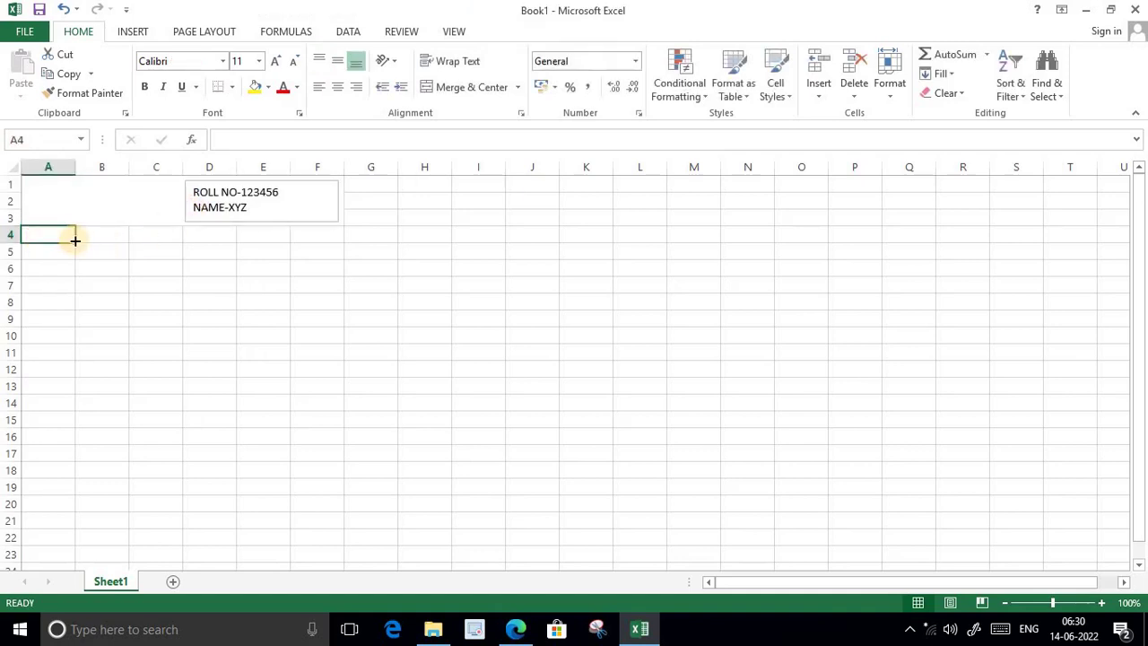
Step: Merge and centre A4:F4, checking the title wording in the PDF
drag(46, 236, 317, 238)
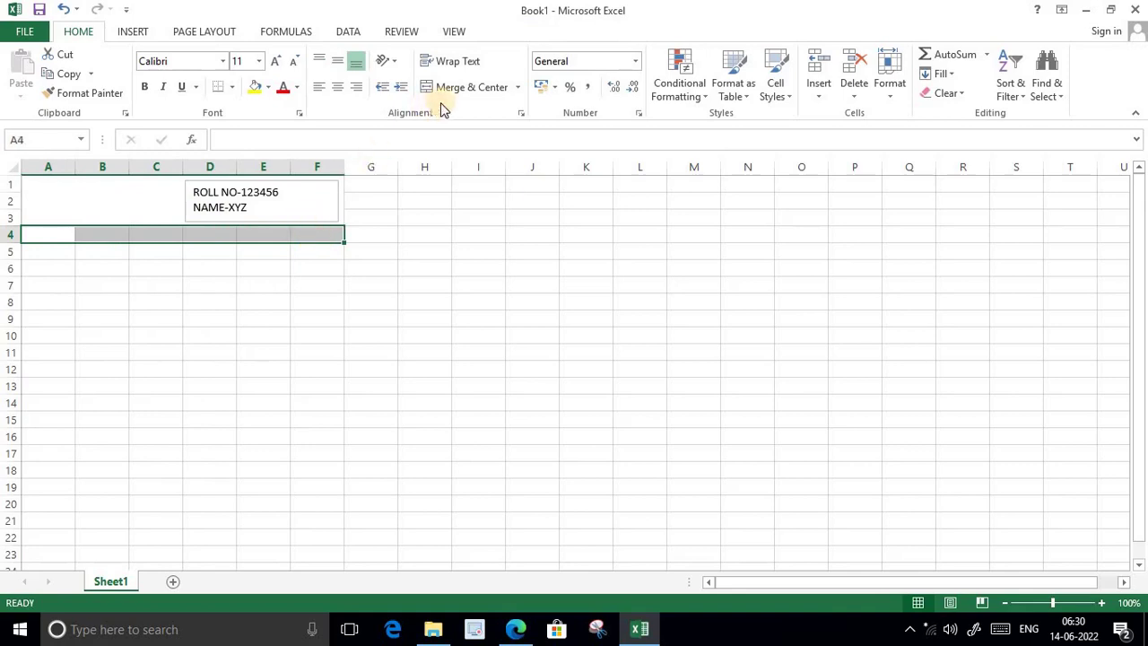
click(467, 92)
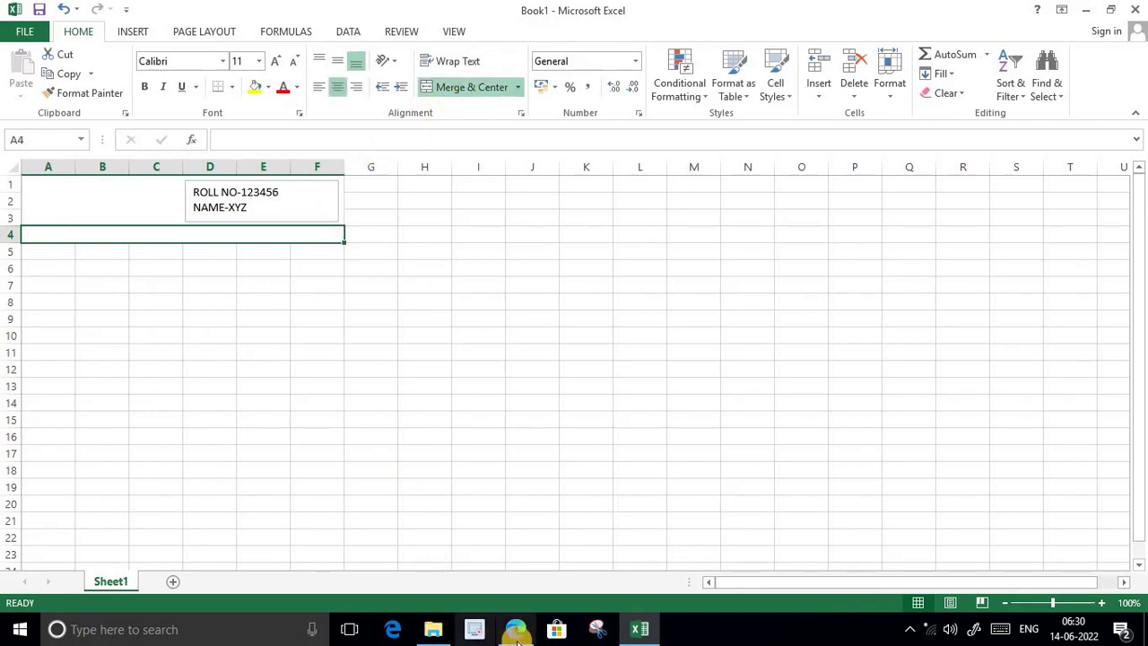
click(516, 629)
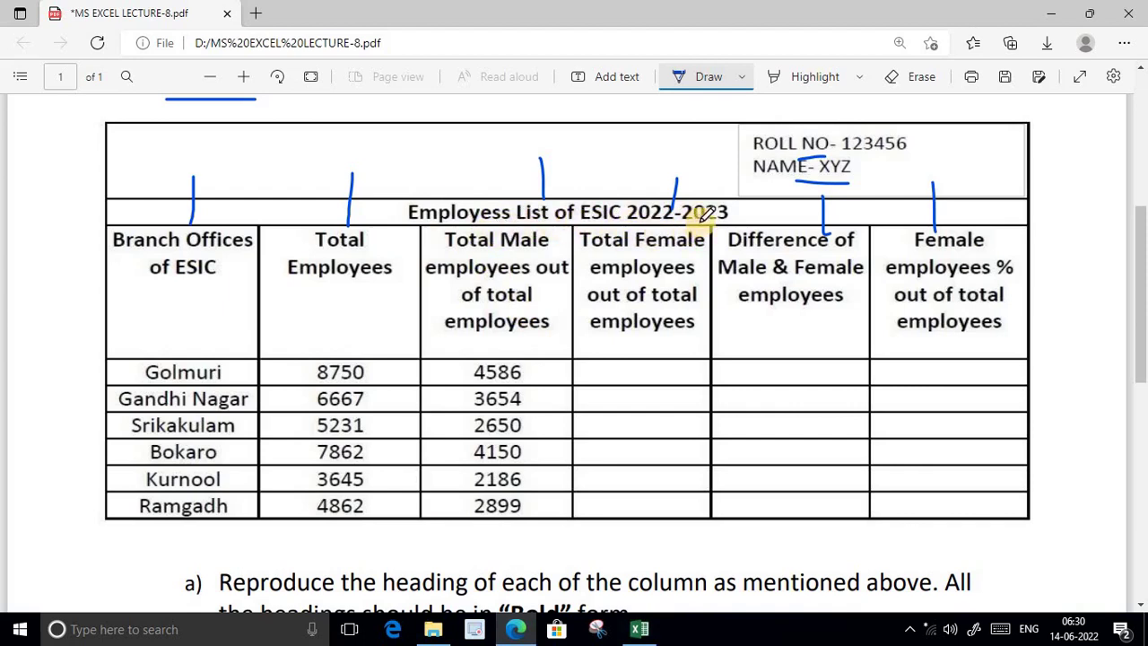
click(640, 629)
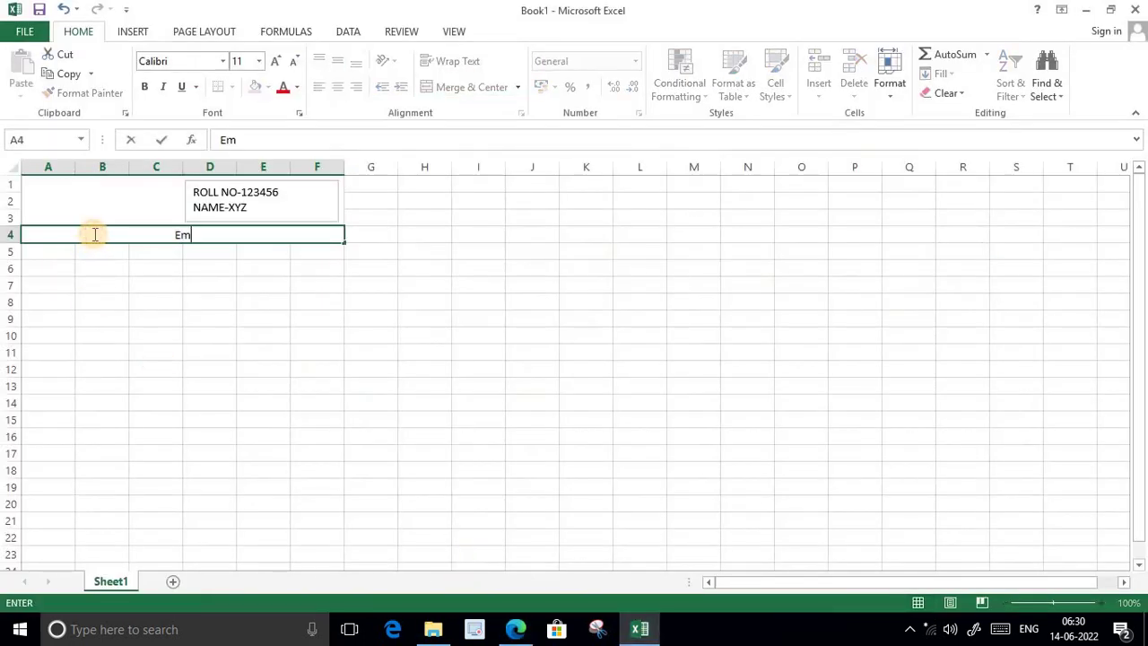
Step: Type 'Employees List of ESIC 2022-2023' into the merged A4, fixing the misspelling
text(lyees)
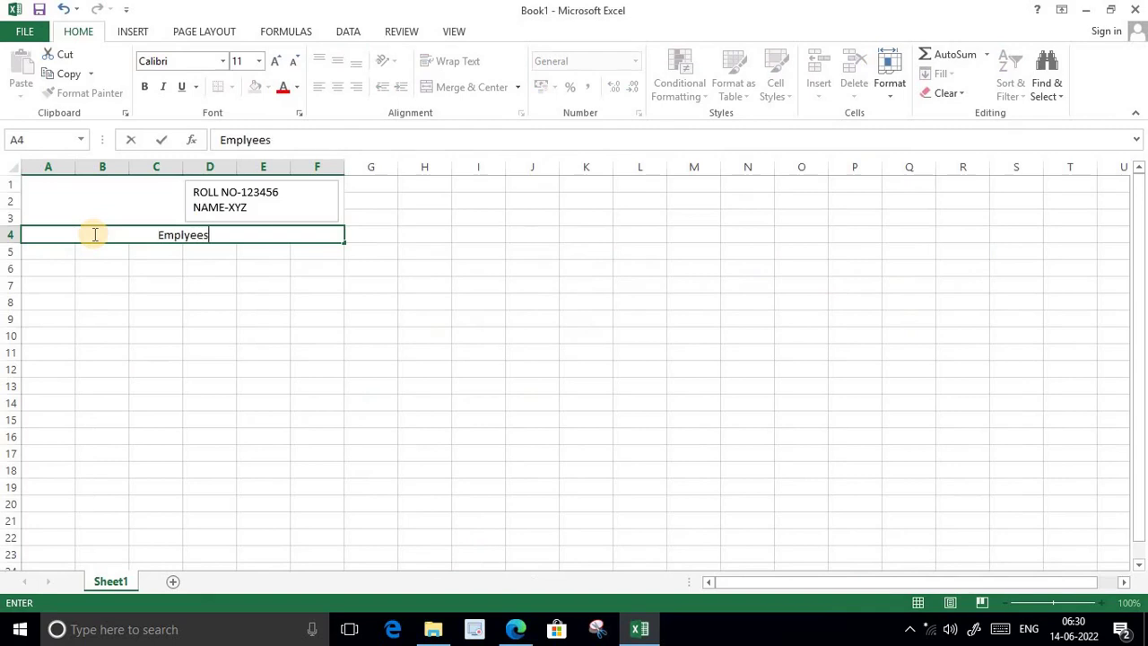
click(190, 243)
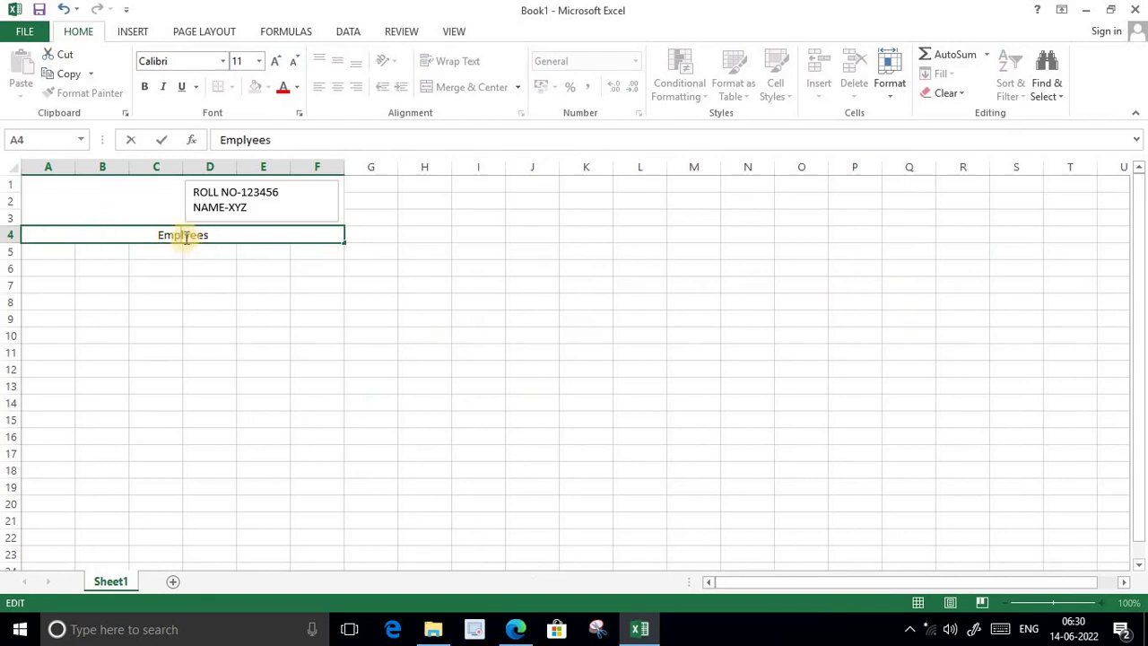
text(oyees)
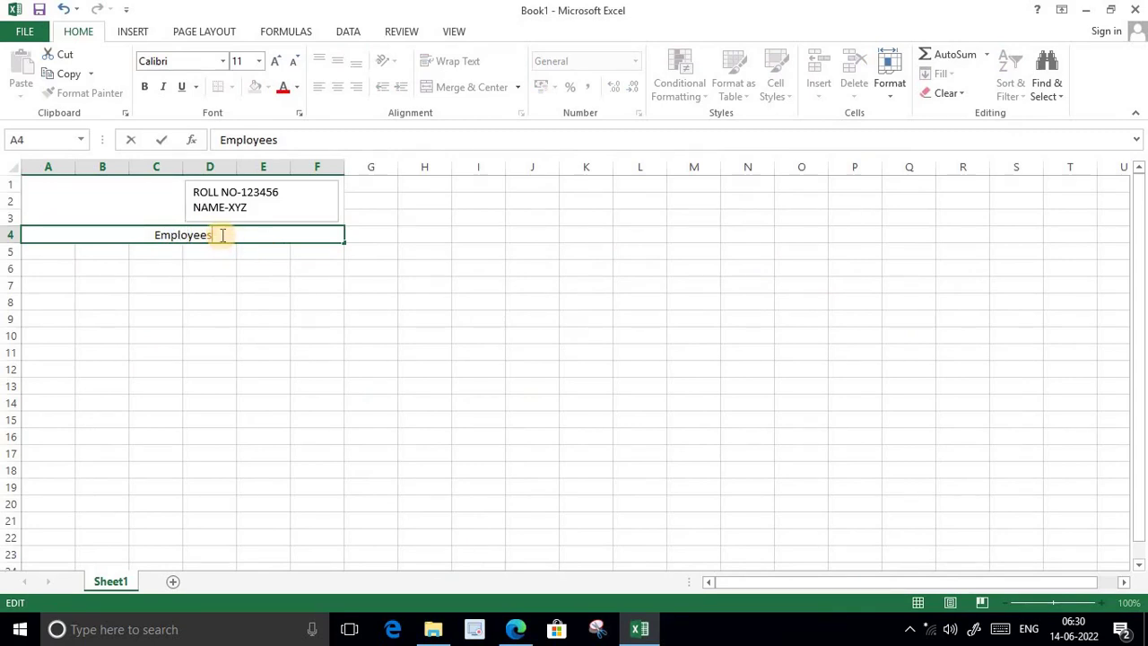
text( List)
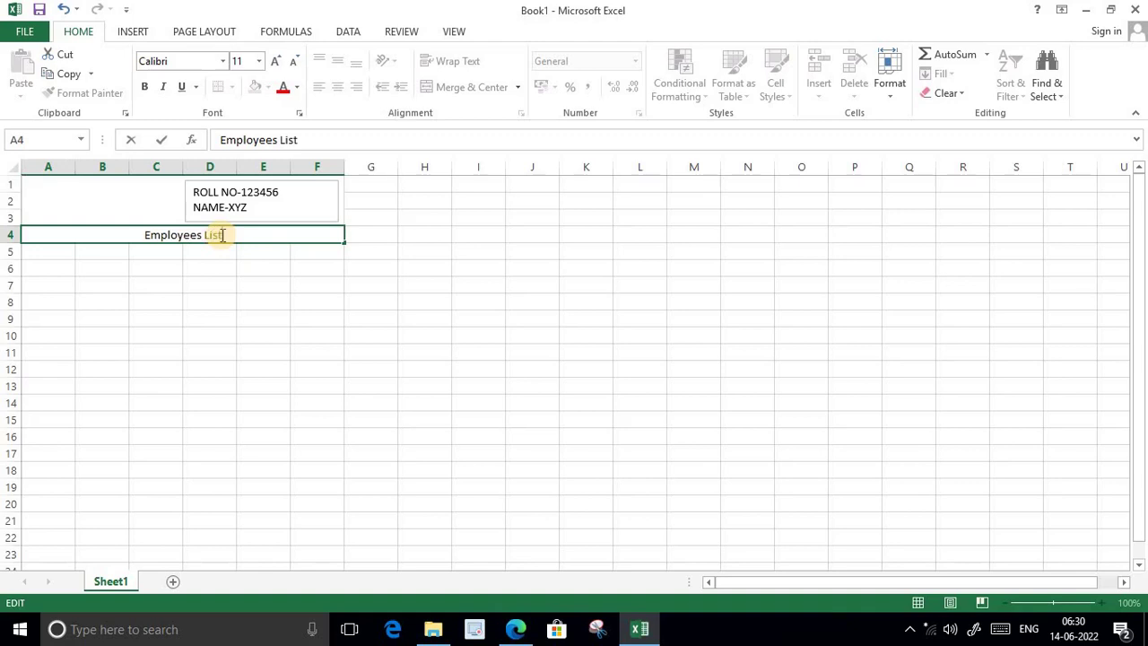
text( o)
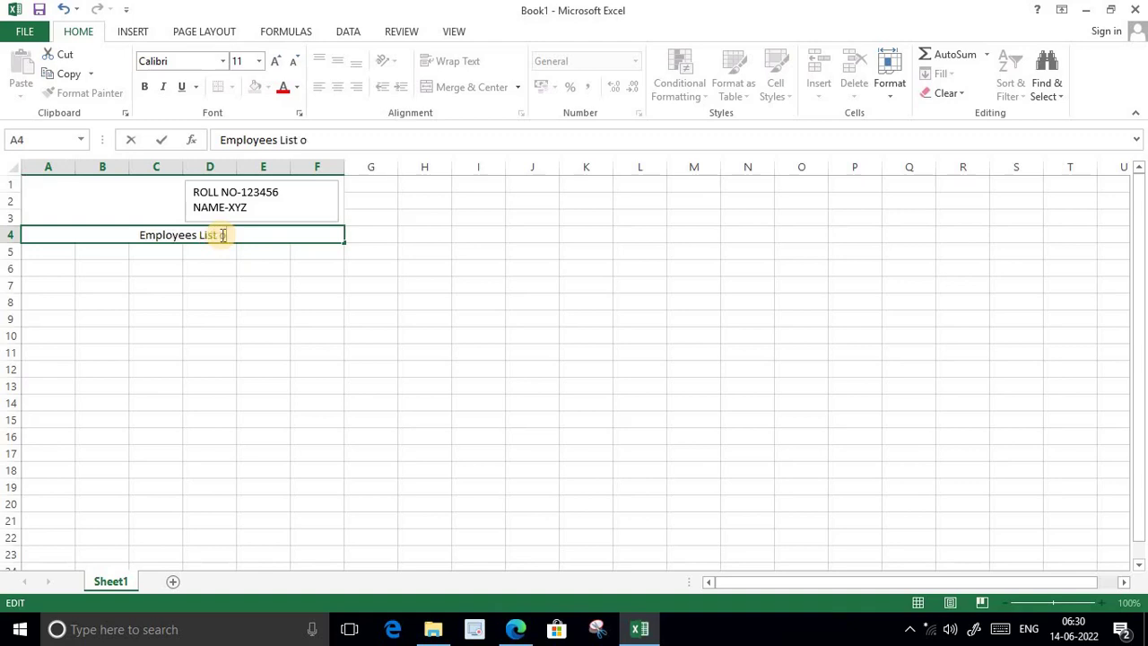
text(f)
text( ESI)
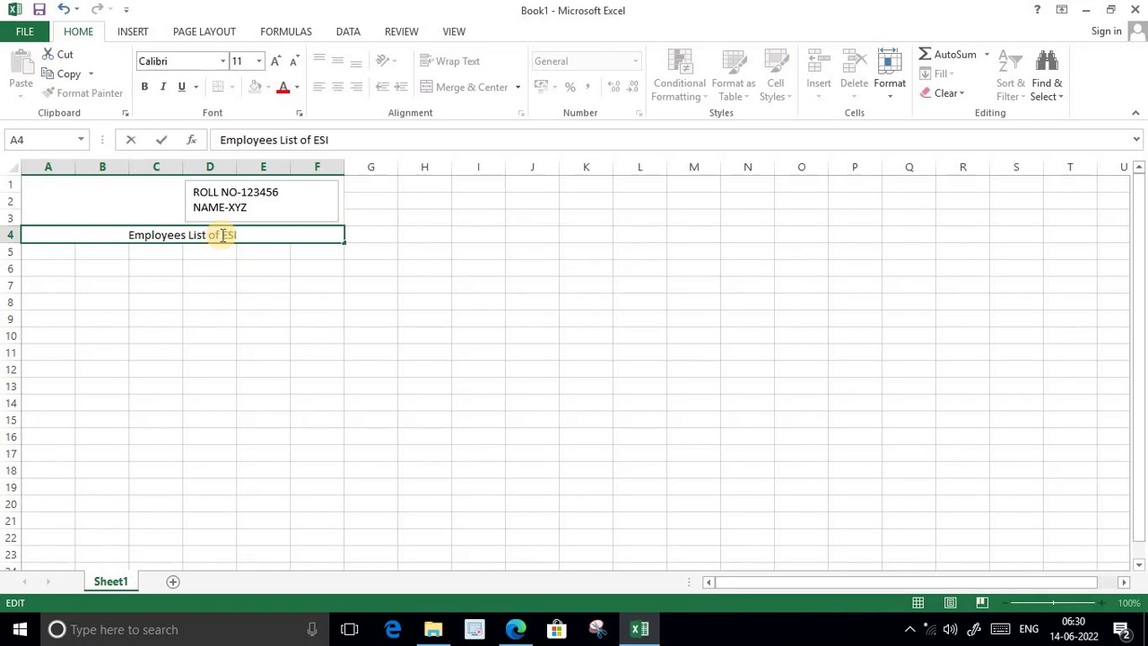
text(C 2)
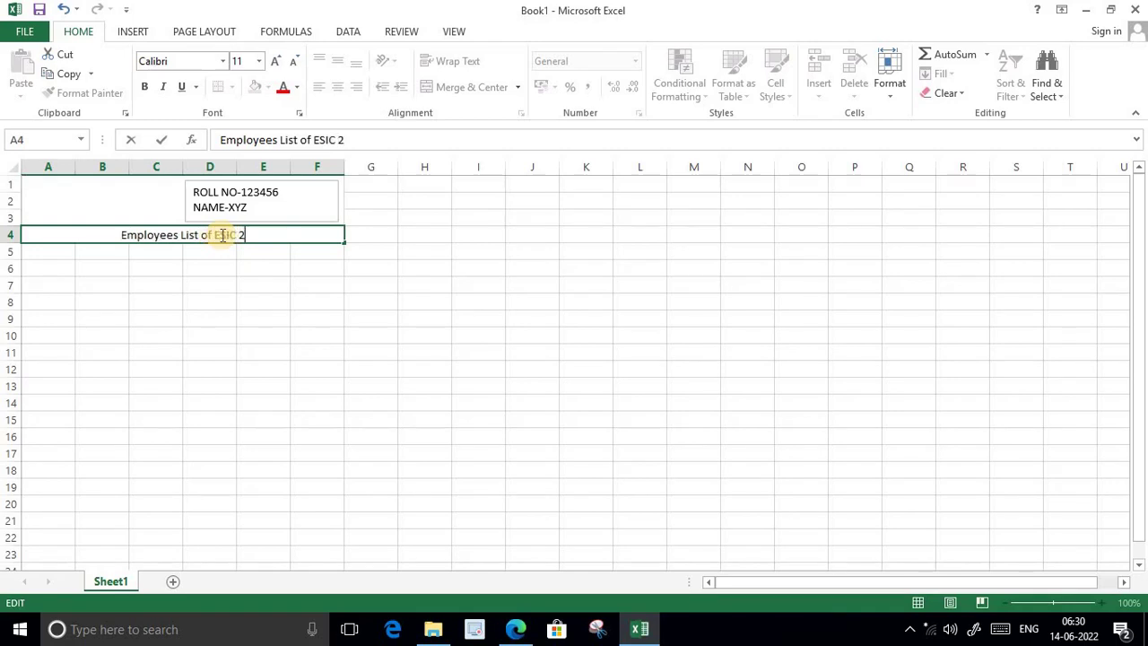
text(022)
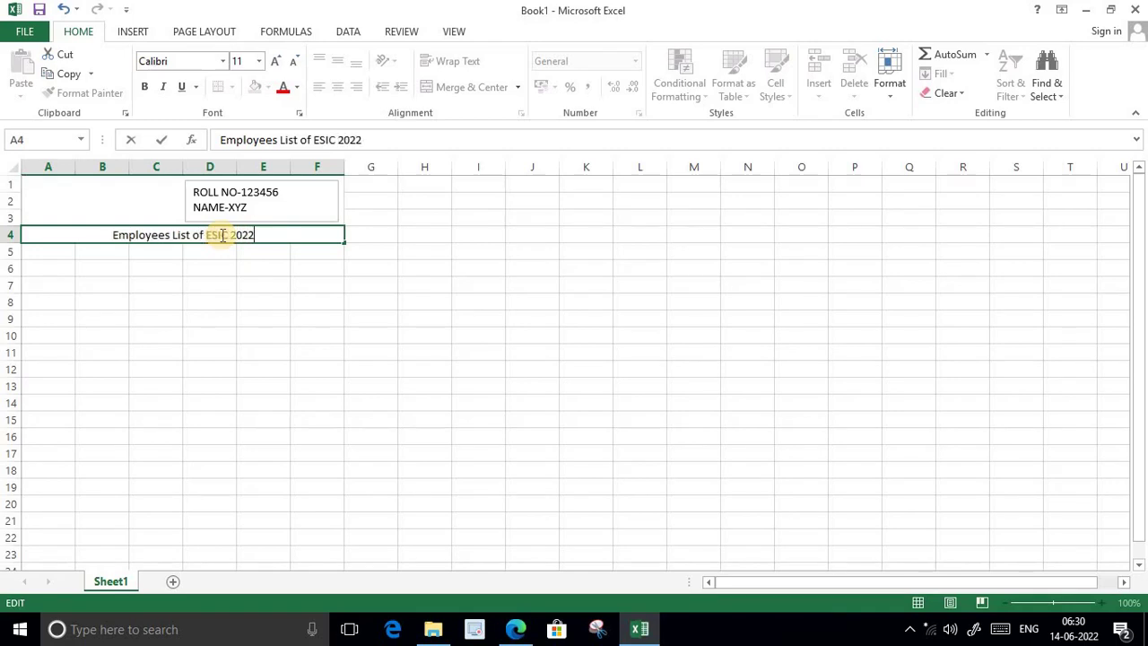
text(-2023)
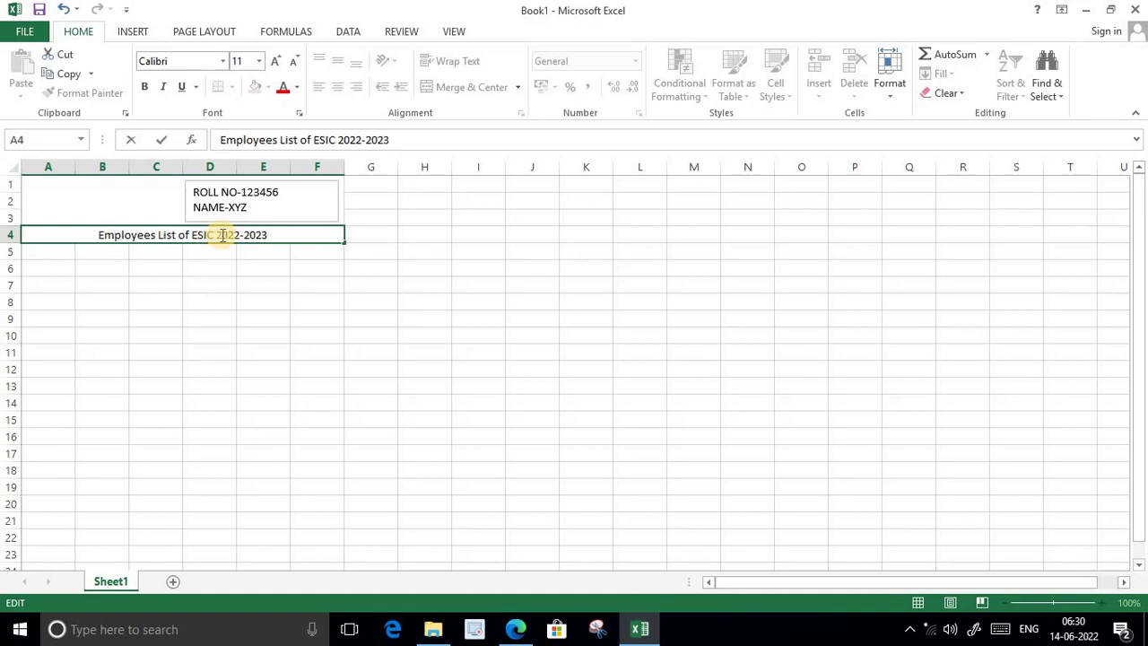
Step: Make the title bold at 12 point, keeping the Calibri font
drag(97, 234, 329, 233)
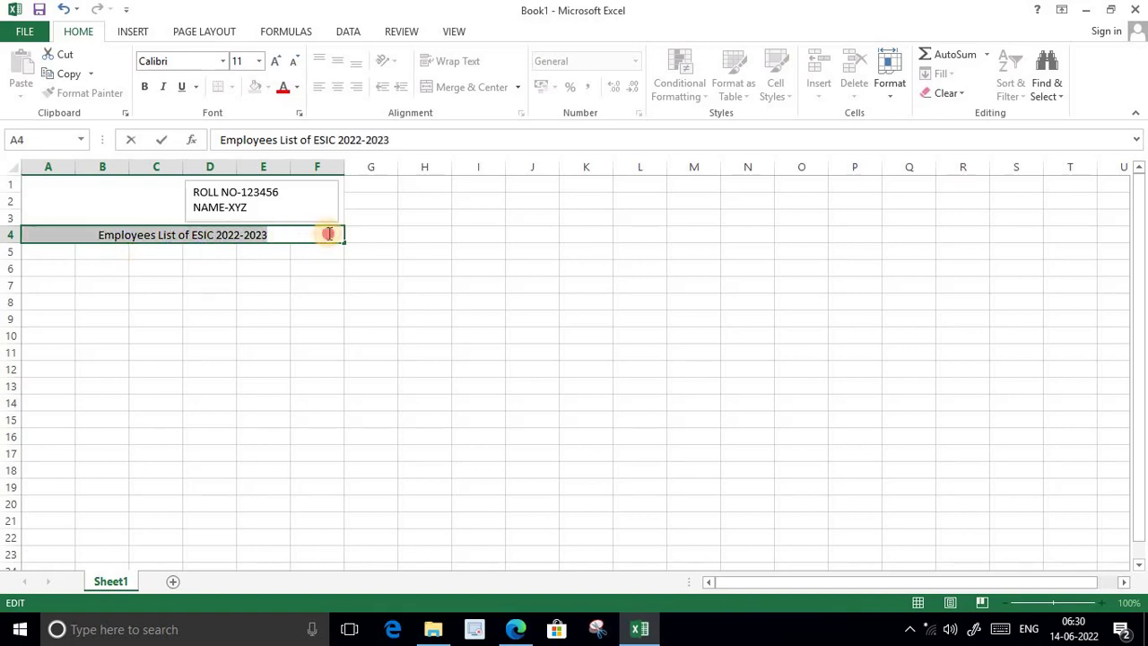
click(245, 61)
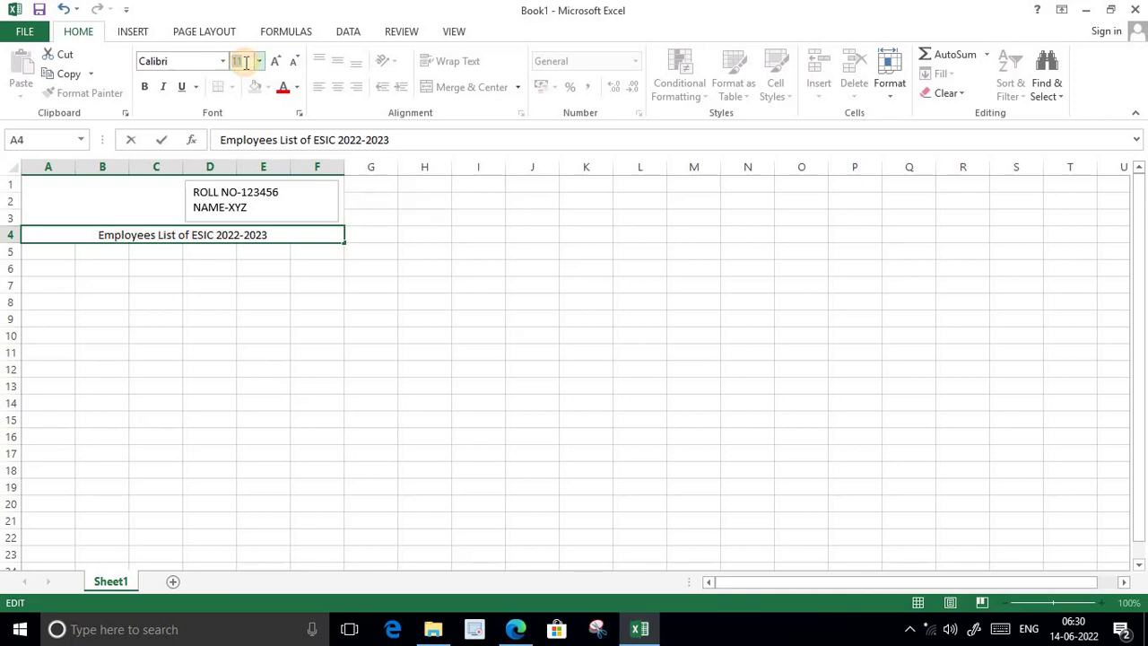
text(12)
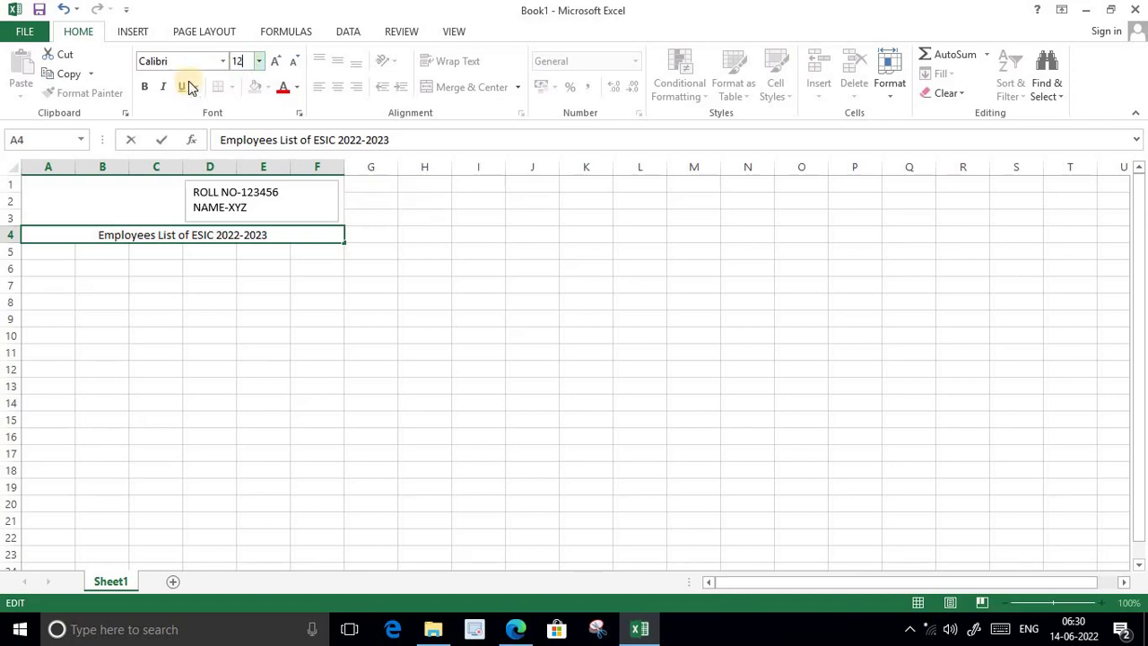
click(146, 87)
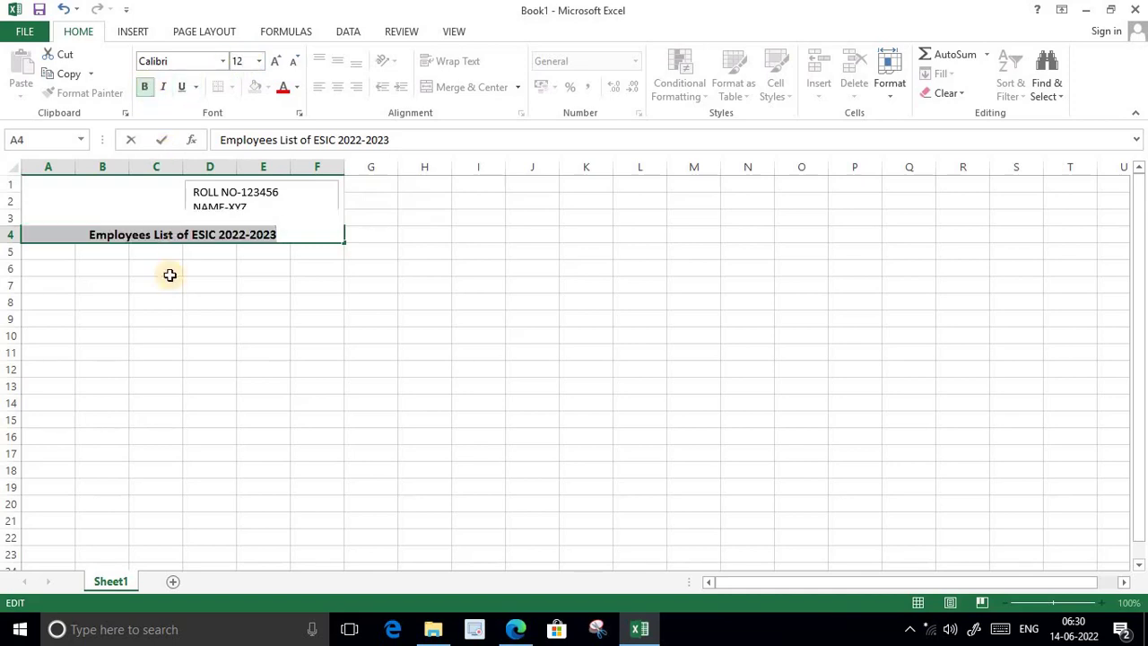
click(149, 257)
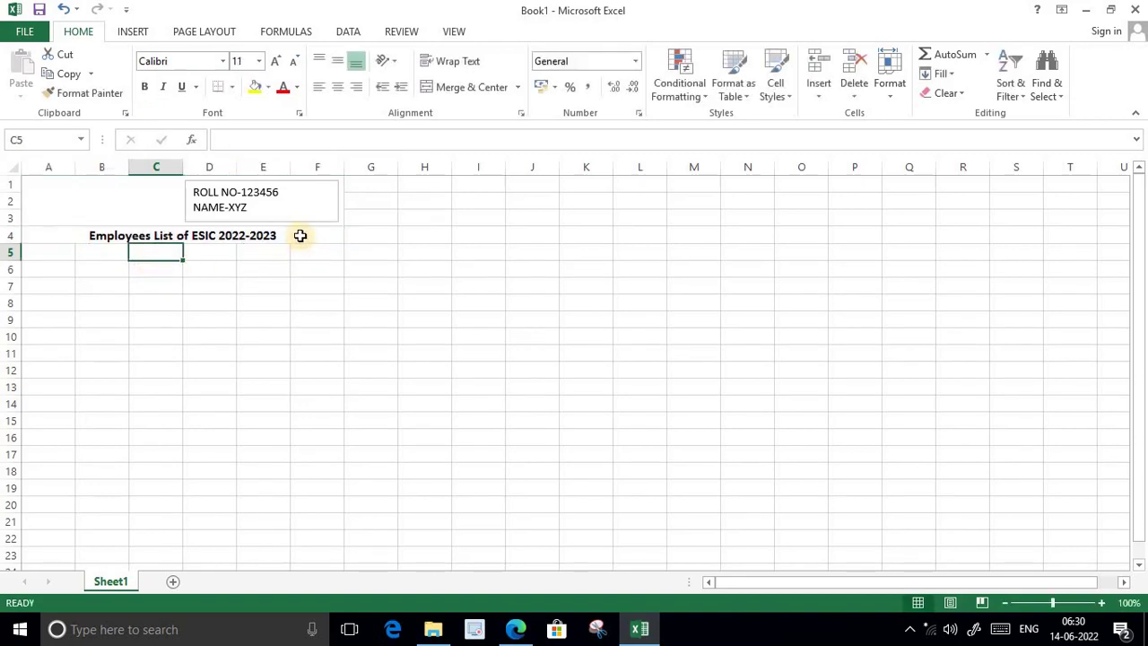
click(299, 234)
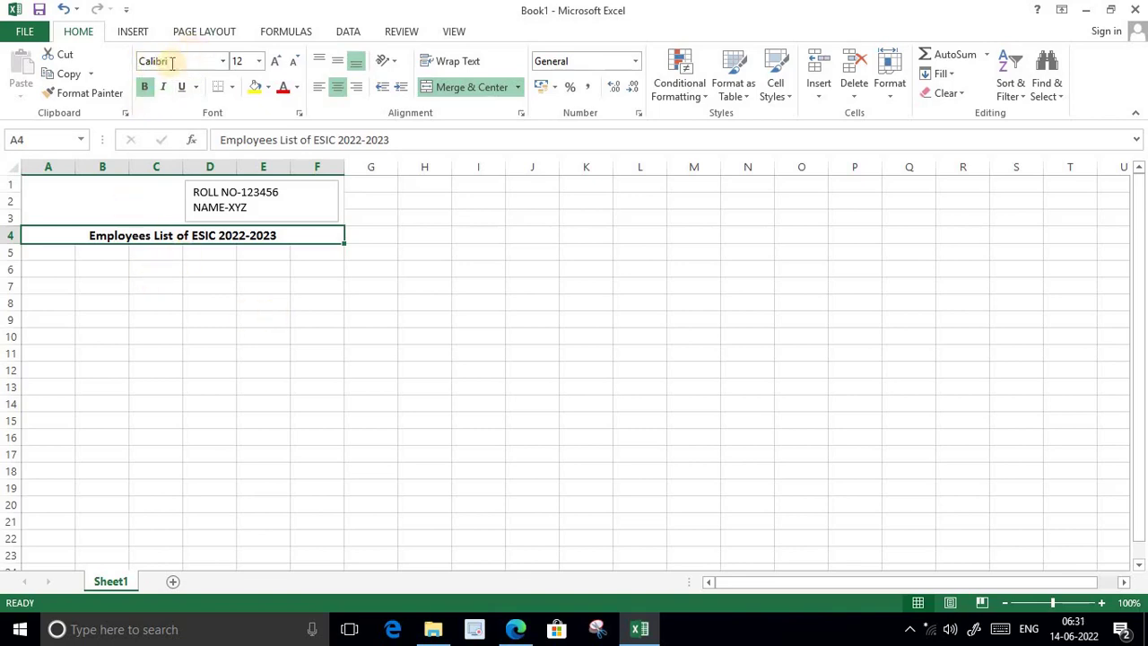
click(225, 61)
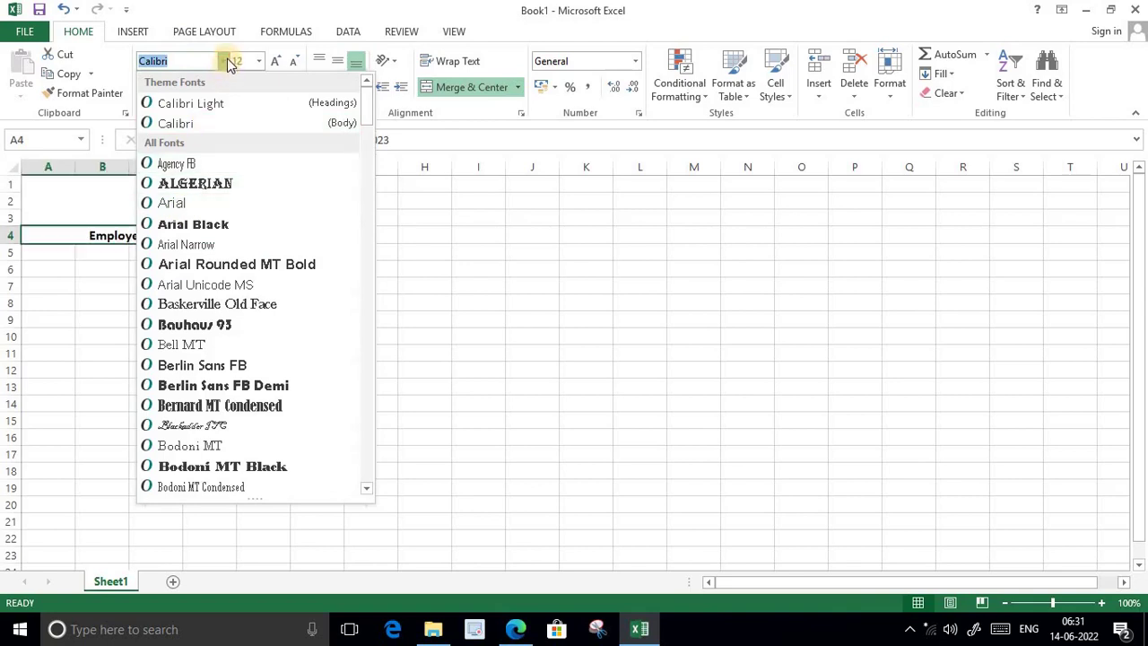
click(226, 60)
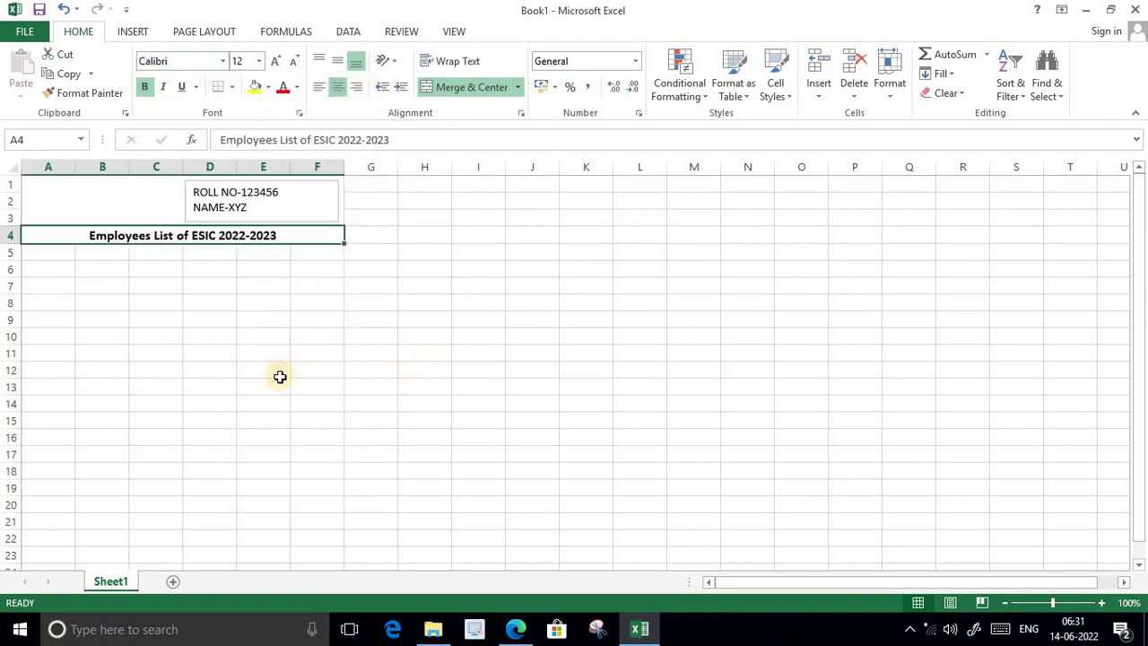
Step: Start the A5 heading, then check the ESIC table headings in MS EXCEL LECTURE-8.pdf
double_click(37, 252)
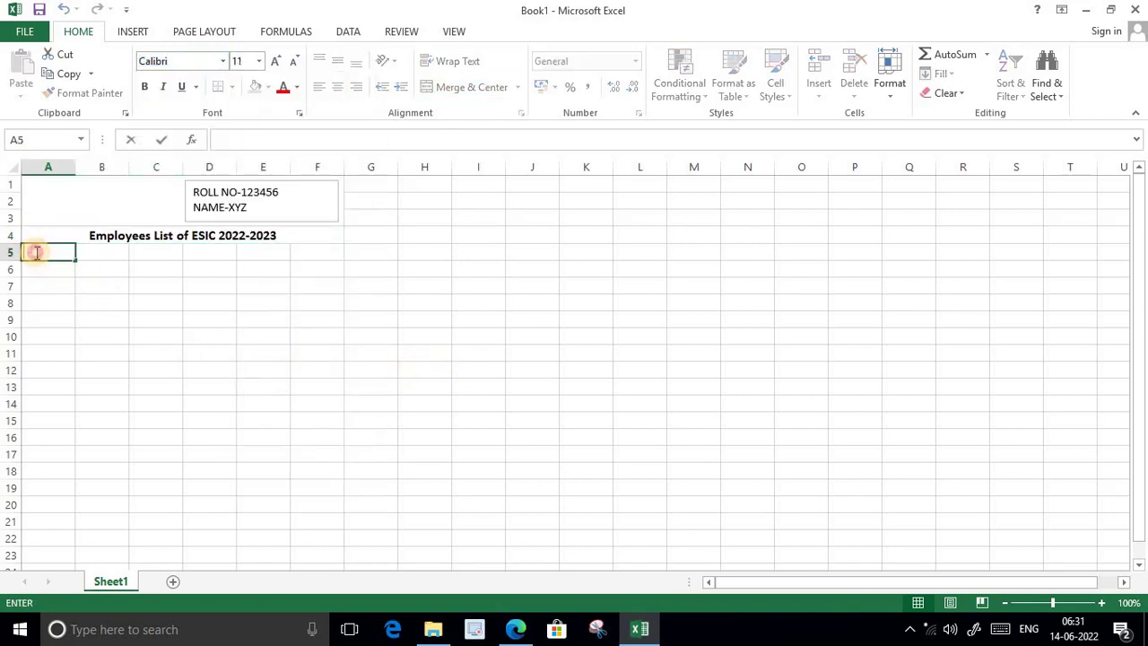
click(516, 628)
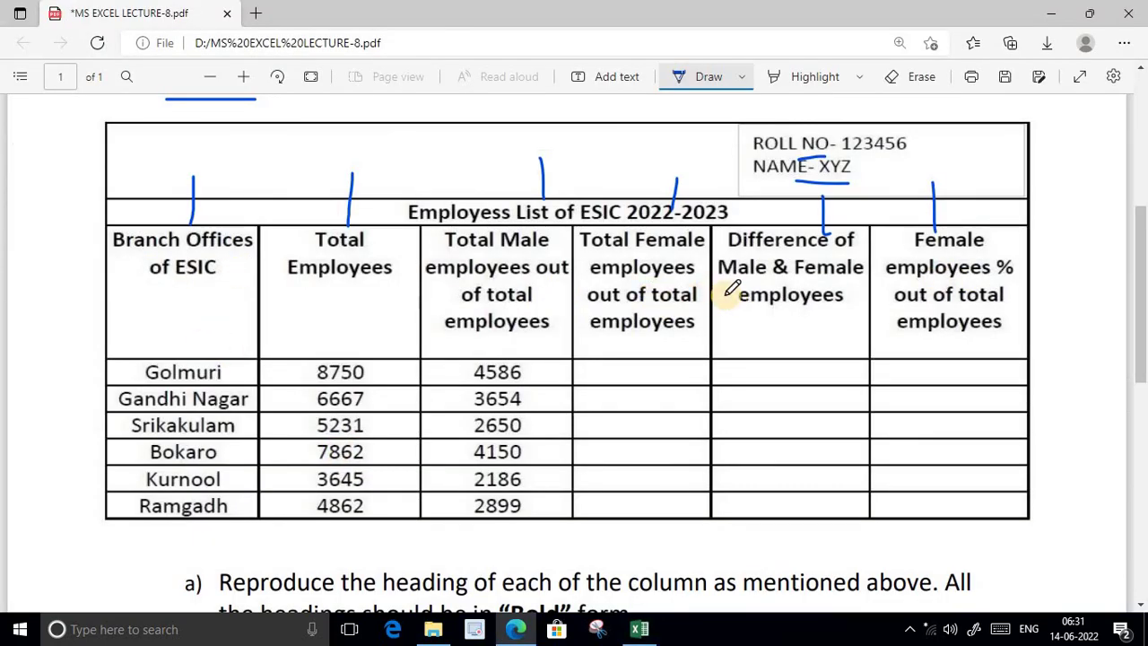
click(639, 629)
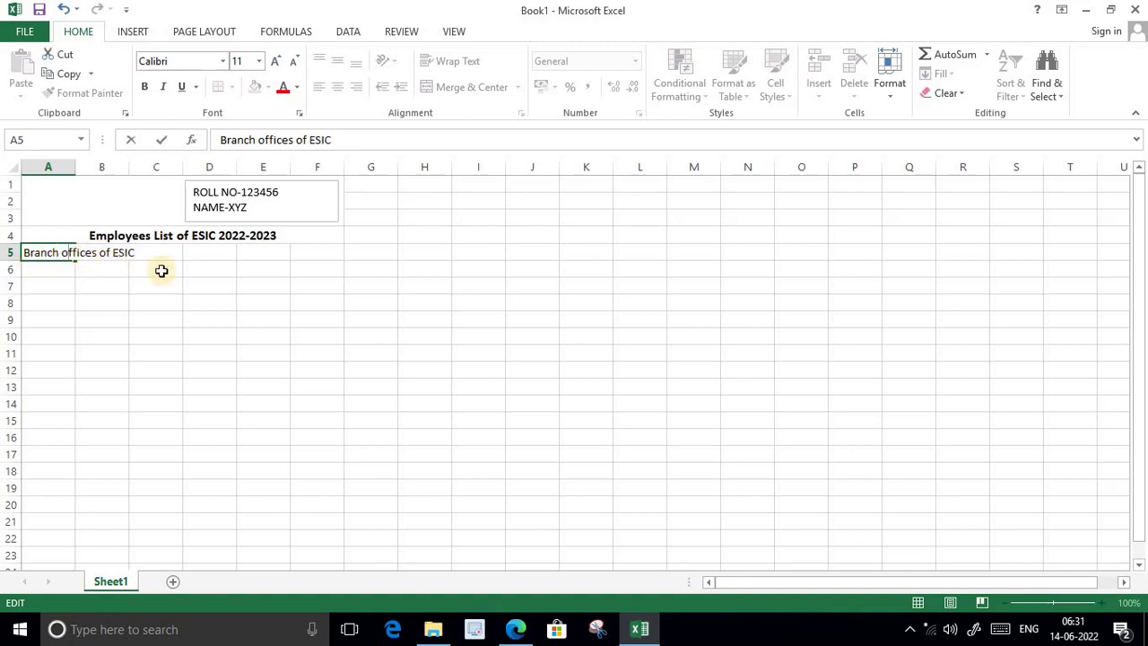
Step: Correct A5 to 'Branch Offices of ESIC' and turn on Wrap Text for A5:F5
key(BackSpace)
text(O)
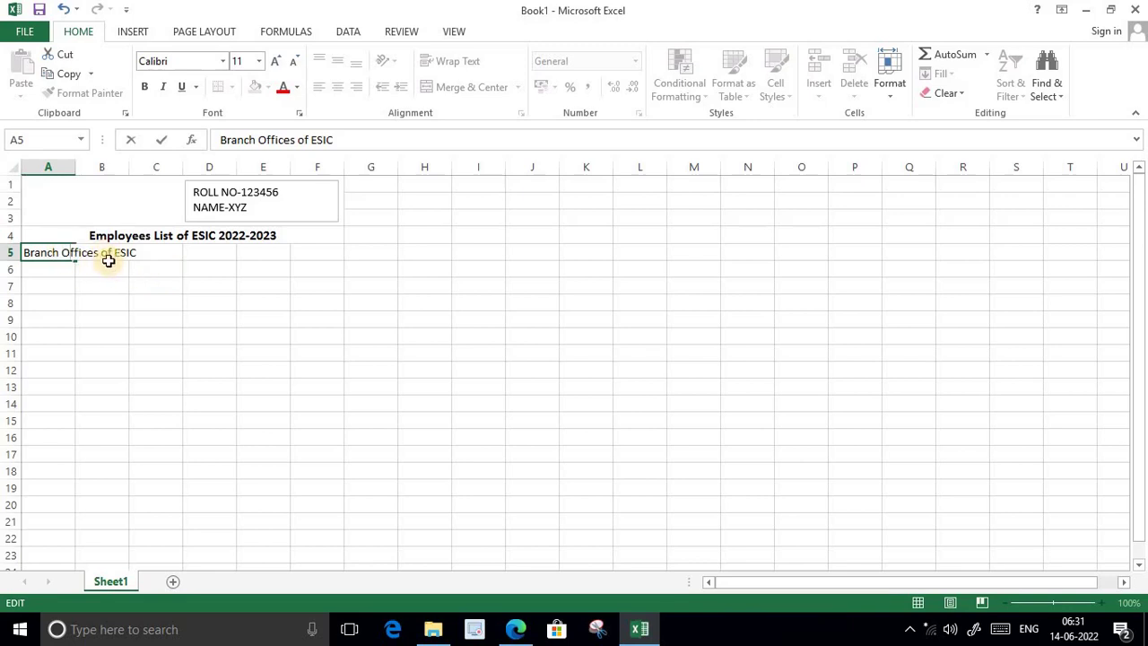
click(115, 332)
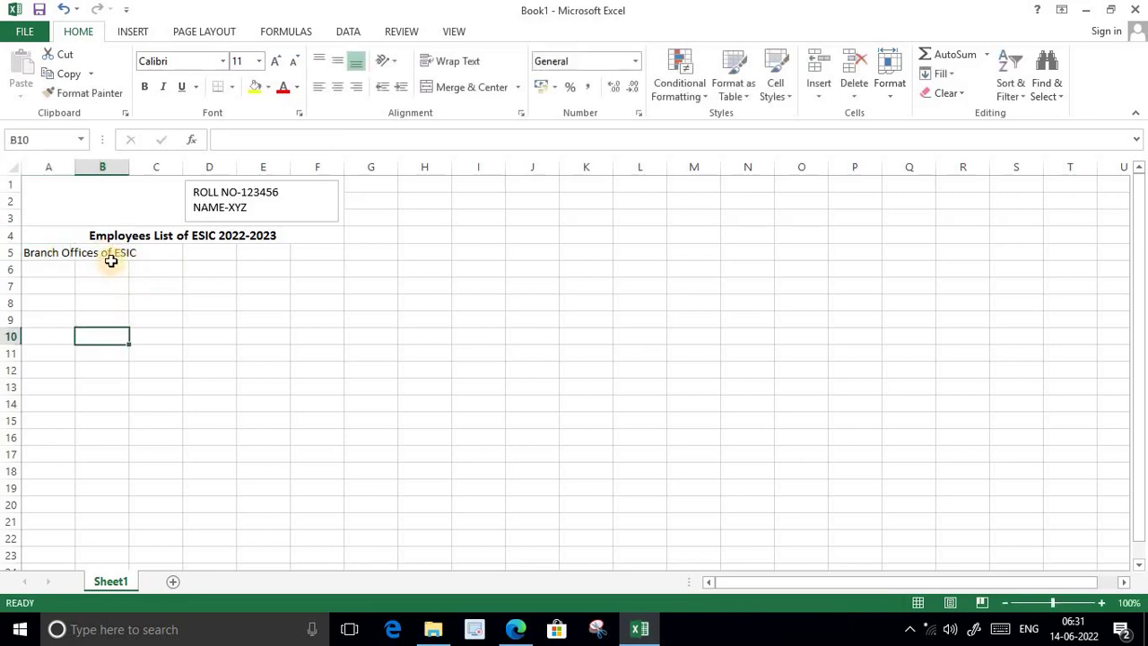
drag(34, 252, 314, 255)
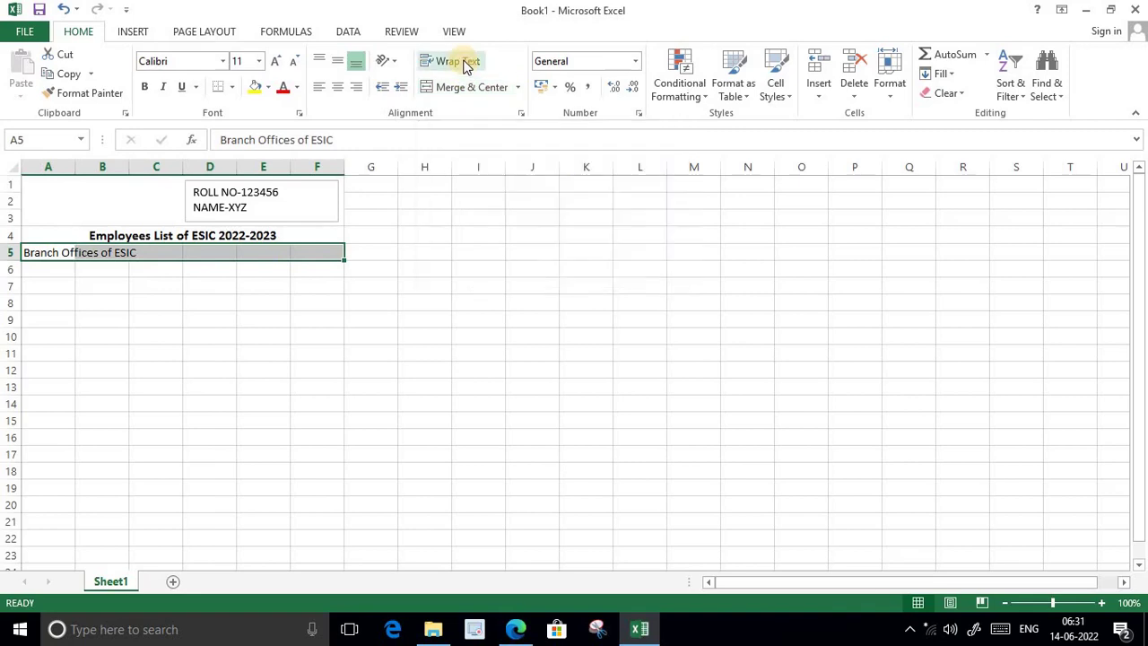
click(465, 63)
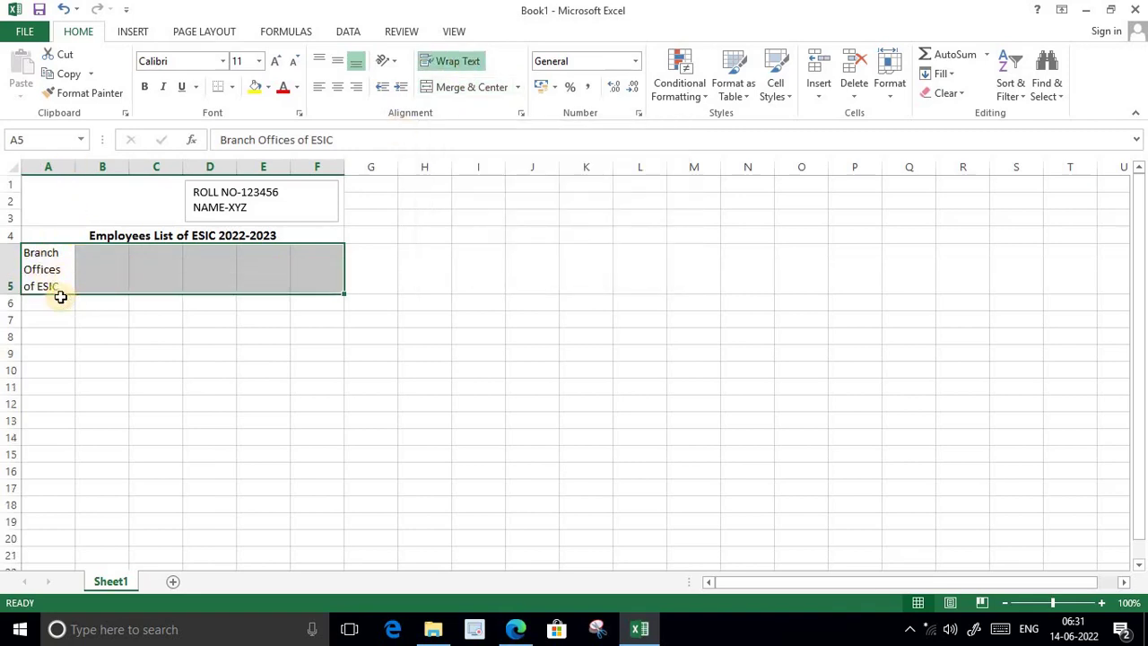
Step: Enter 'Total Employees' in B5 and 'Total Male employees out of total employees' in C5
click(96, 317)
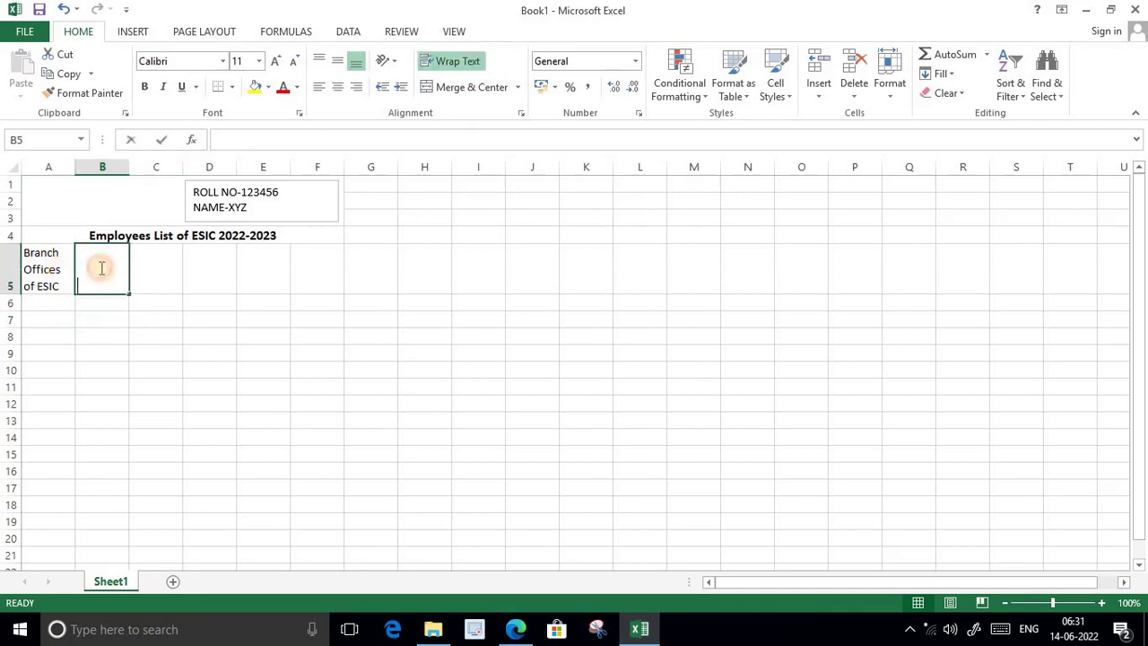
double_click(97, 268)
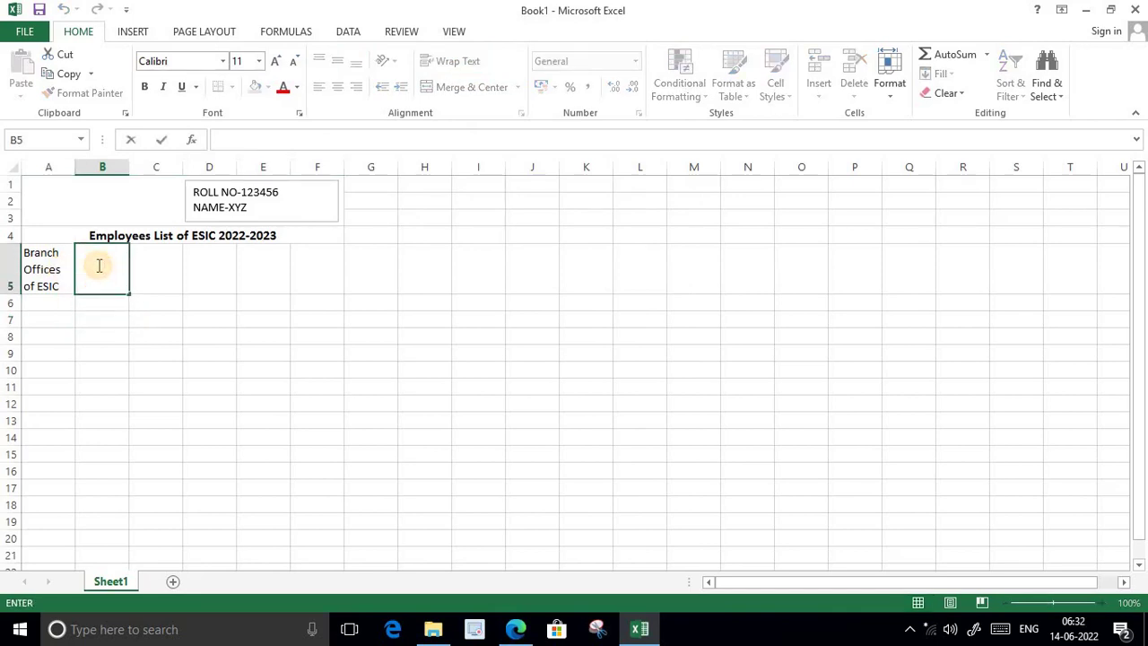
text(Total E)
text(mpl)
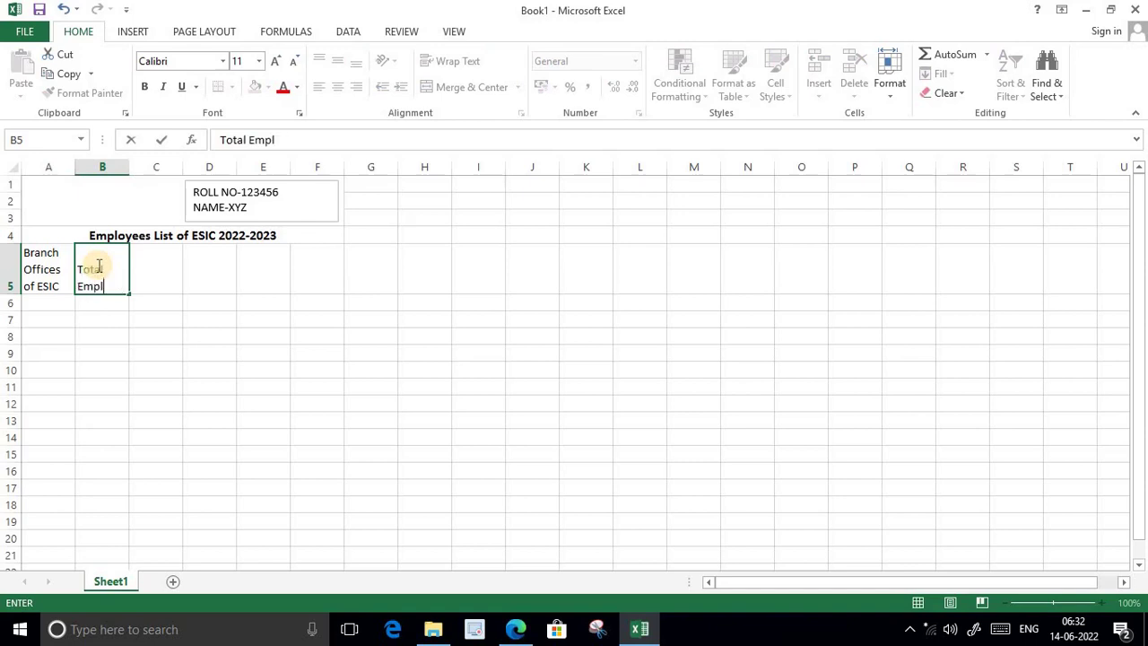
text(oyees)
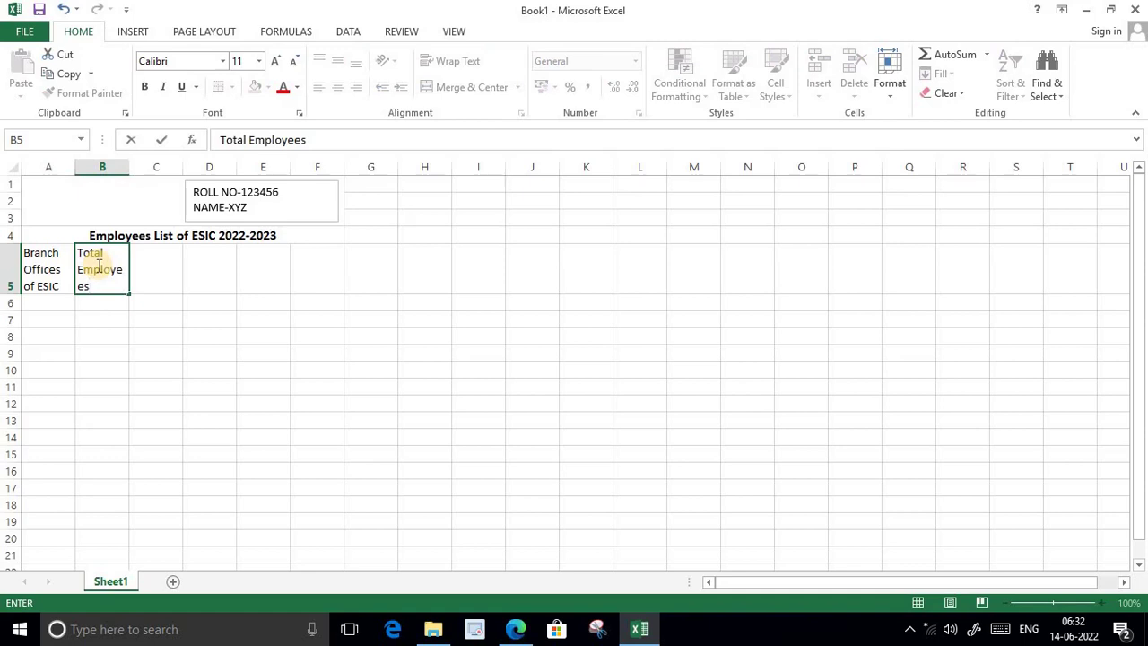
click(166, 263)
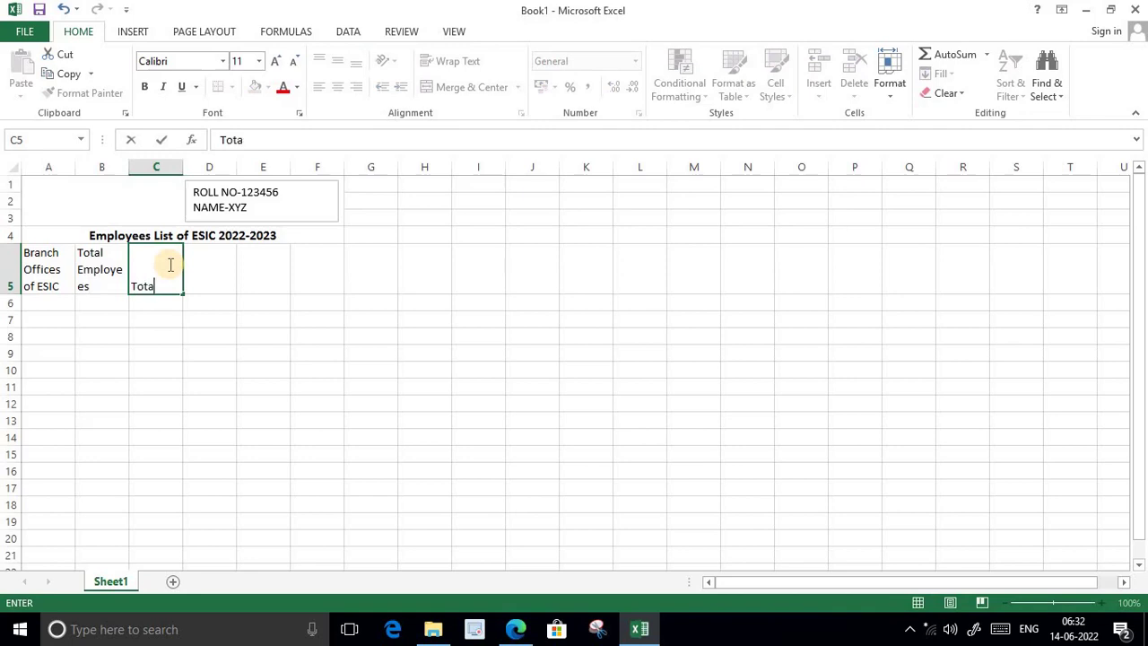
text(l Mal)
text(e e)
text(mploy)
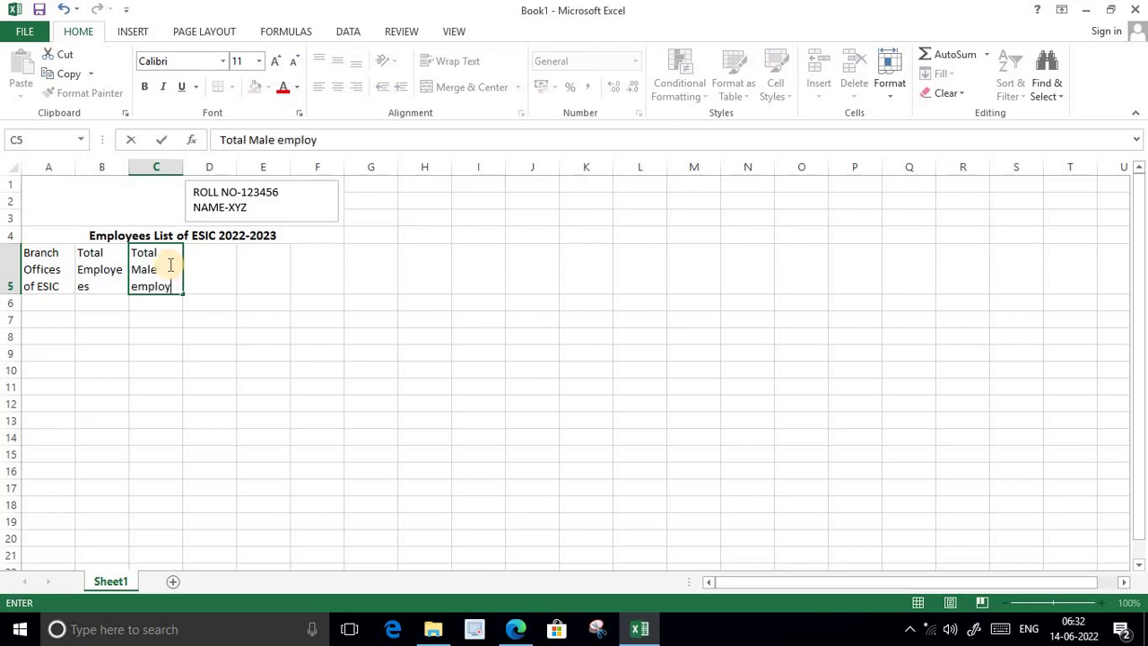
text(ees out of total)
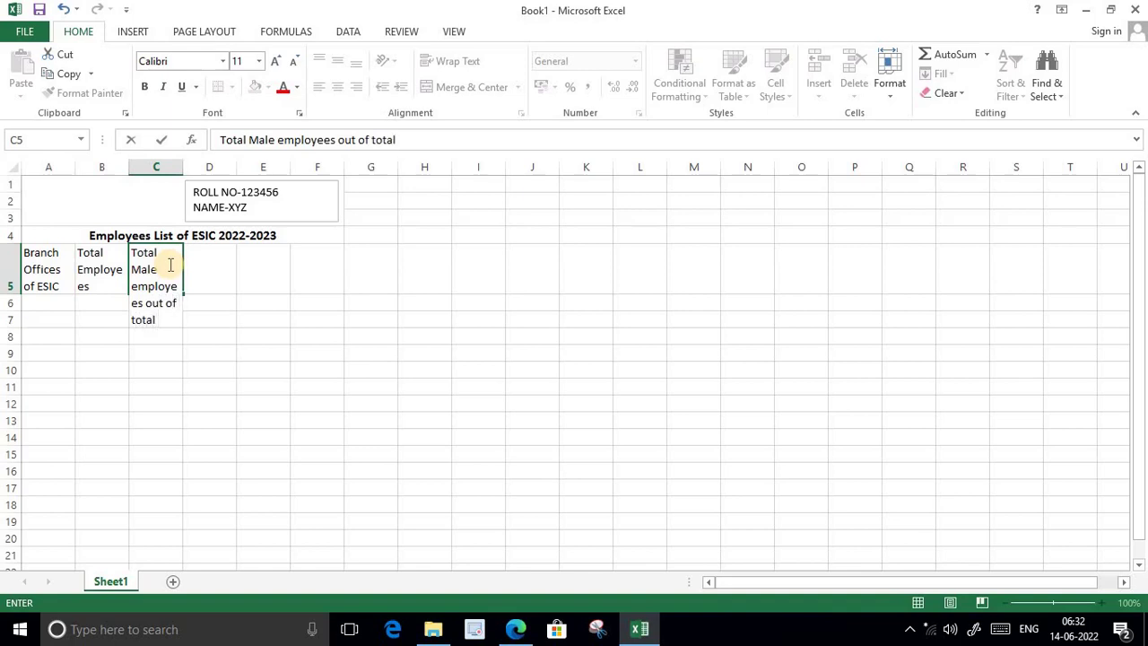
text( employ)
text(ees)
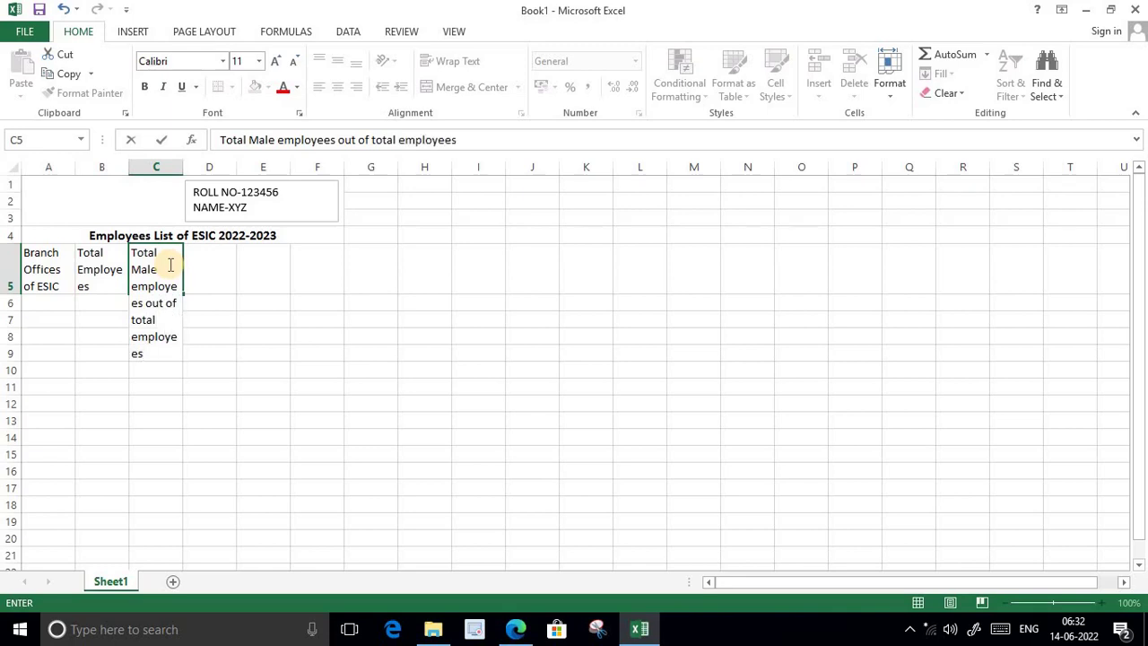
click(206, 265)
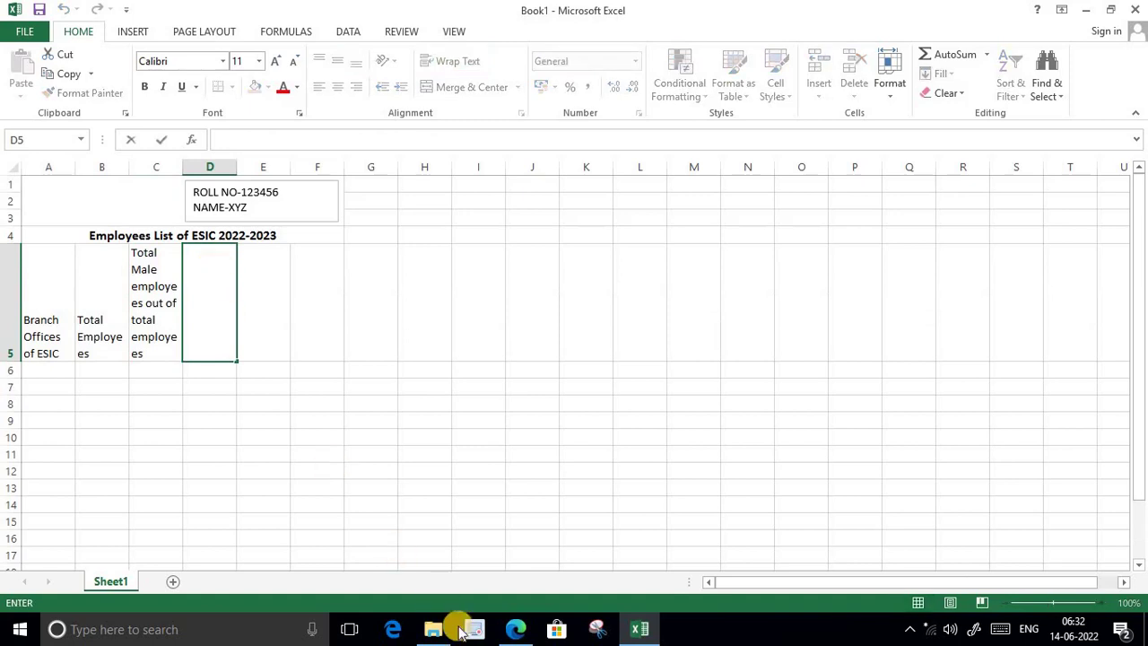
Step: Mark the Male and Female column headings in the reference PDF, then return to Excel
click(515, 629)
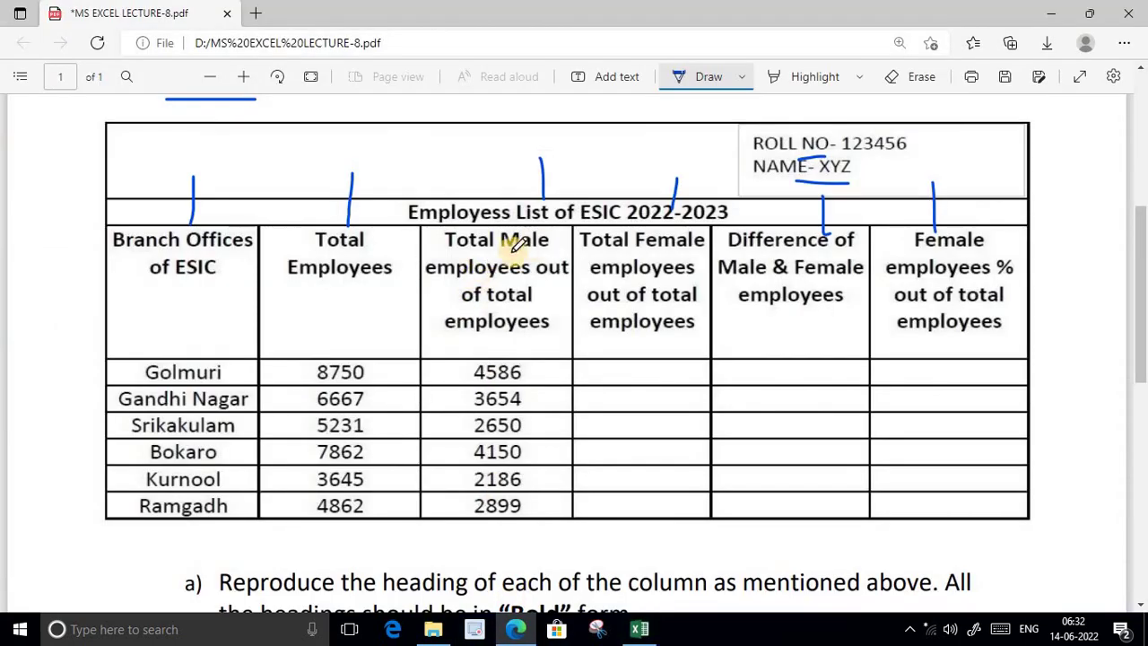
drag(508, 257, 533, 256)
drag(648, 257, 702, 257)
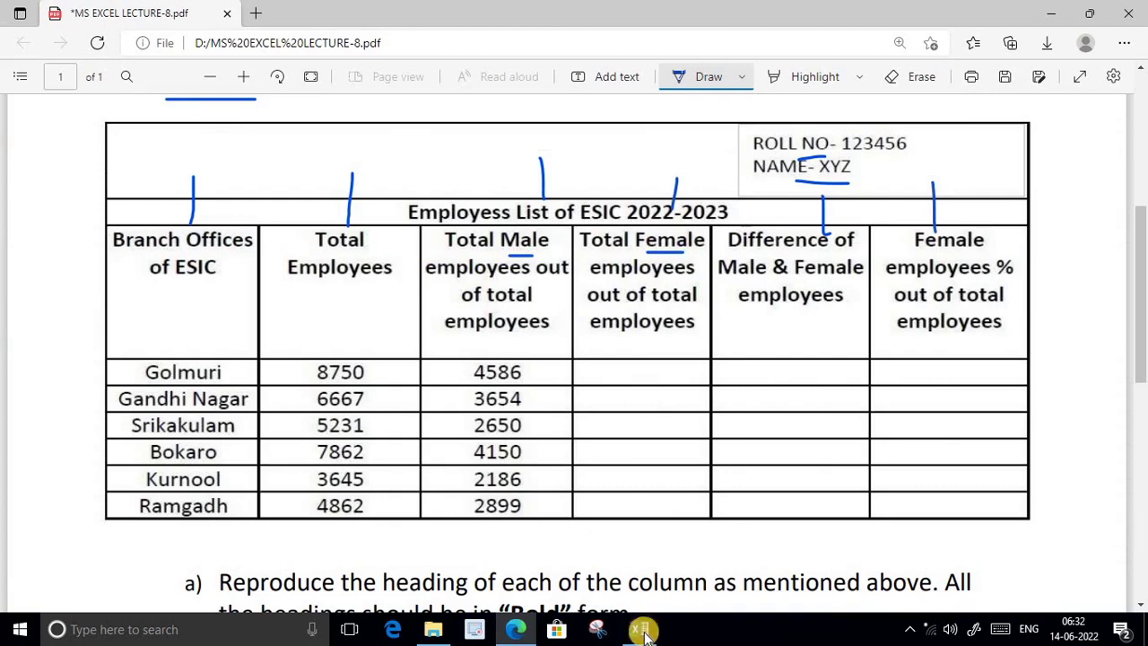
click(640, 629)
Step: Copy C5's header text and paste it into D5
click(137, 252)
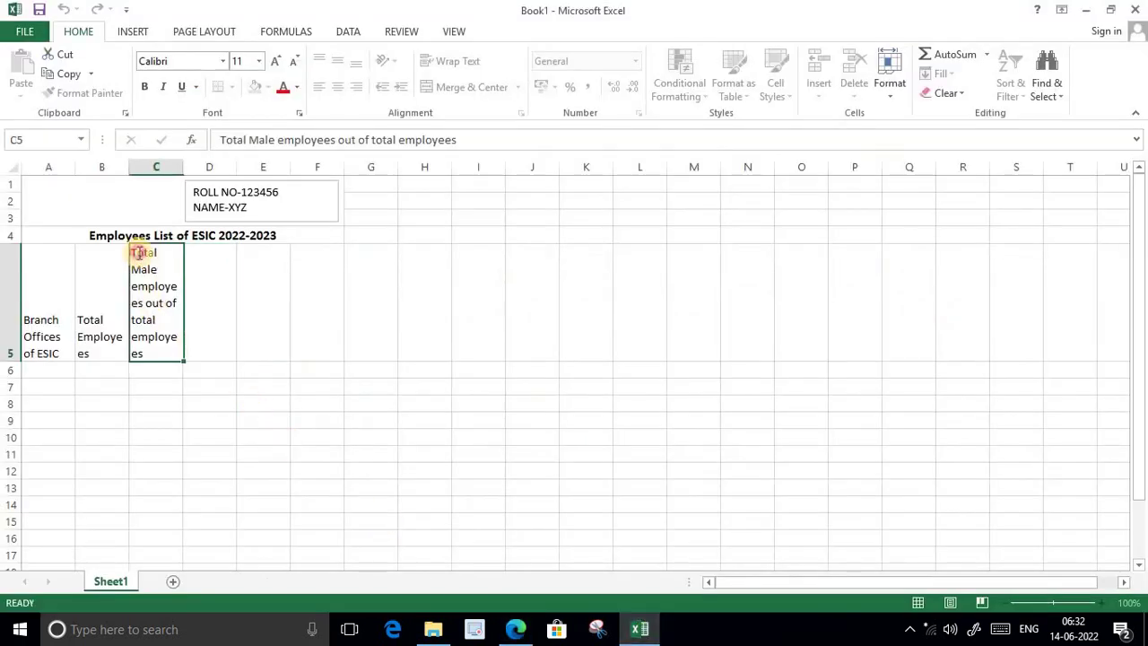
double_click(137, 252)
drag(137, 252, 172, 354)
key(ctrl+c)
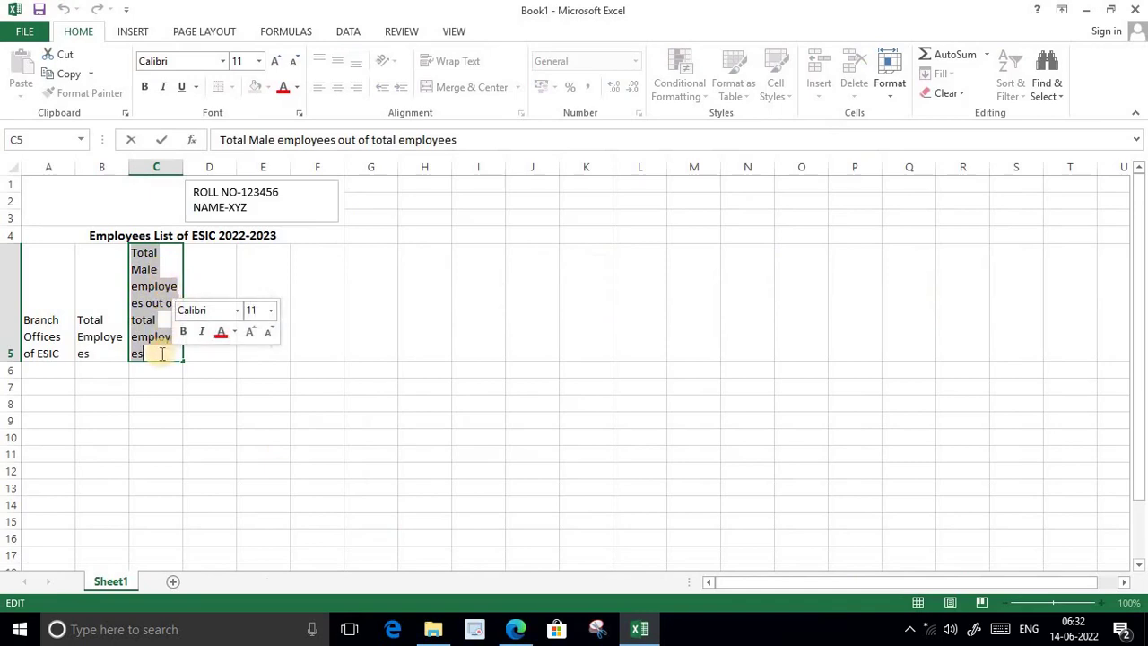
double_click(215, 295)
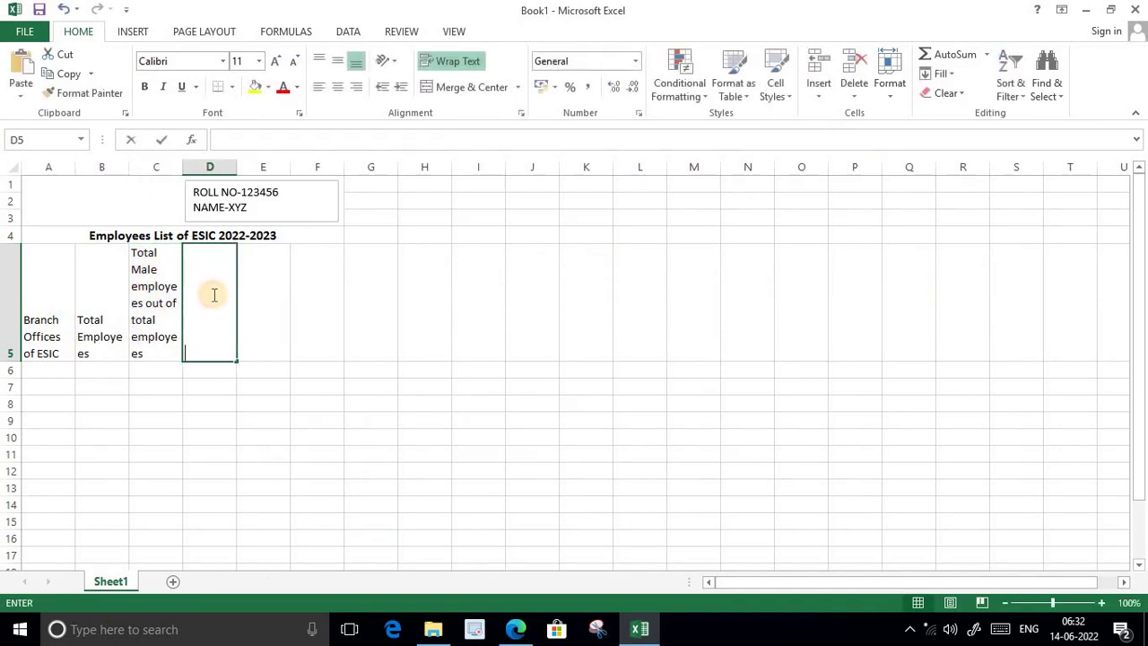
click(210, 293)
key(ctrl+v)
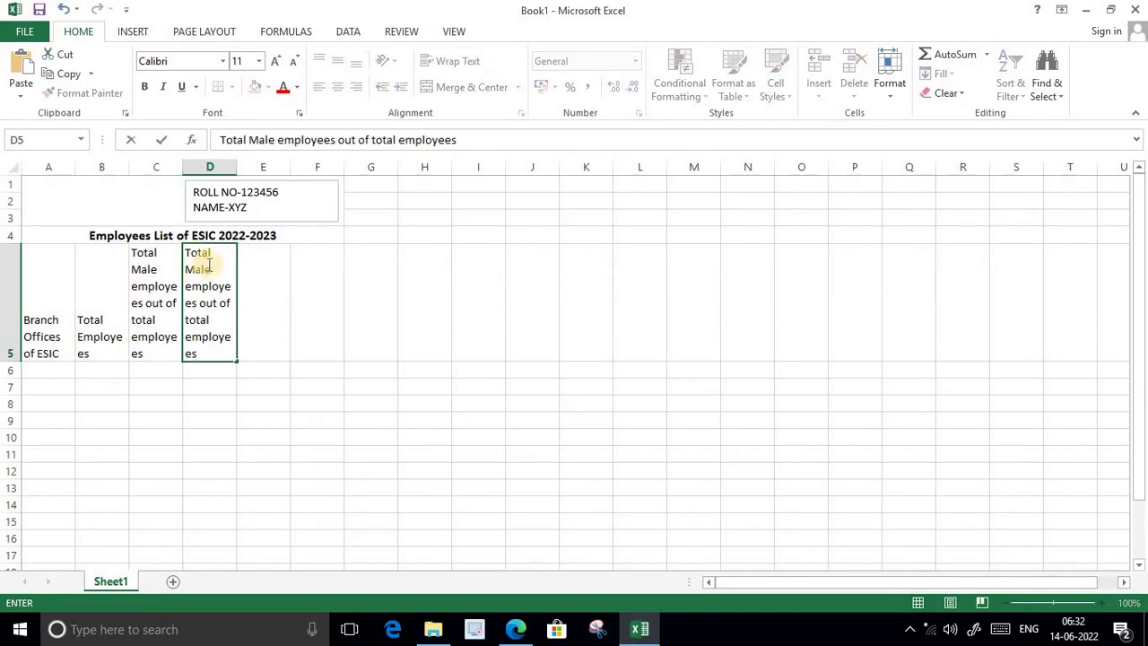
Step: Replace Male with Female so D5 reads 'Total Female employees out of total employees'
click(214, 269)
key(BackSpace)
key(BackSpace)
key(BackSpace)
key(BackSpace)
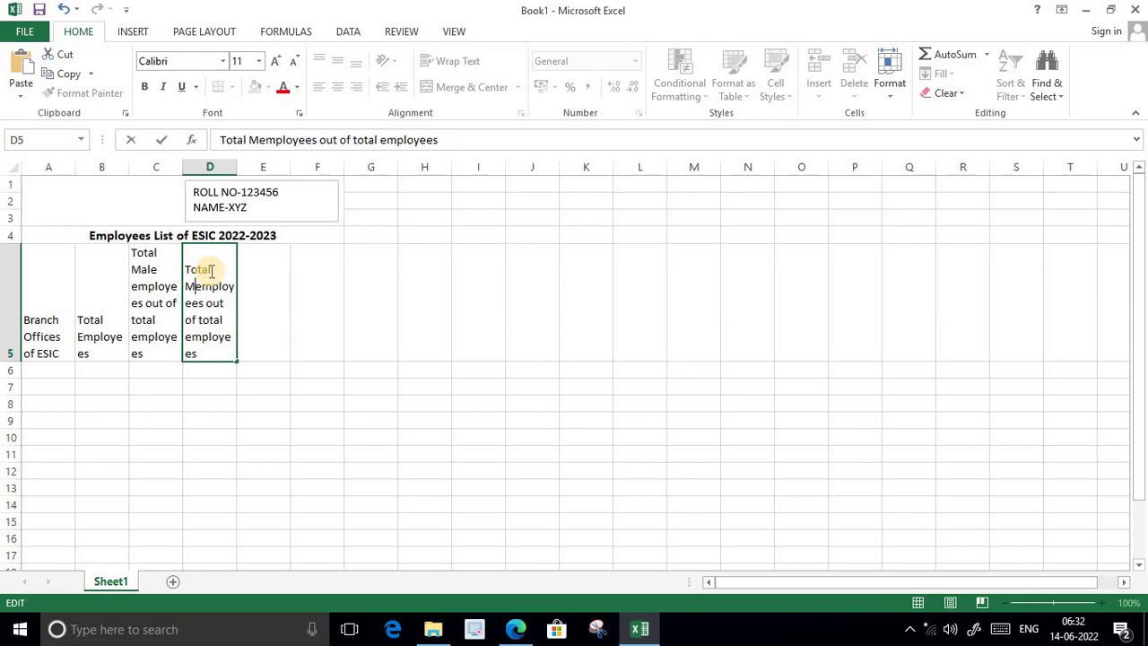
key(BackSpace)
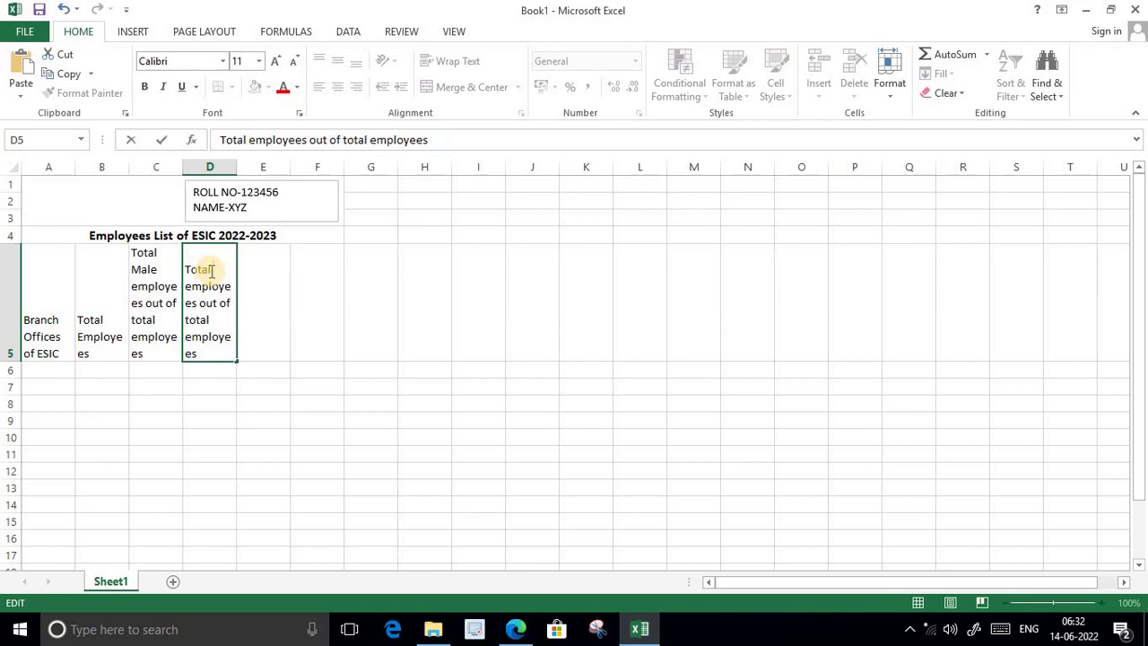
key(ctrl+f)
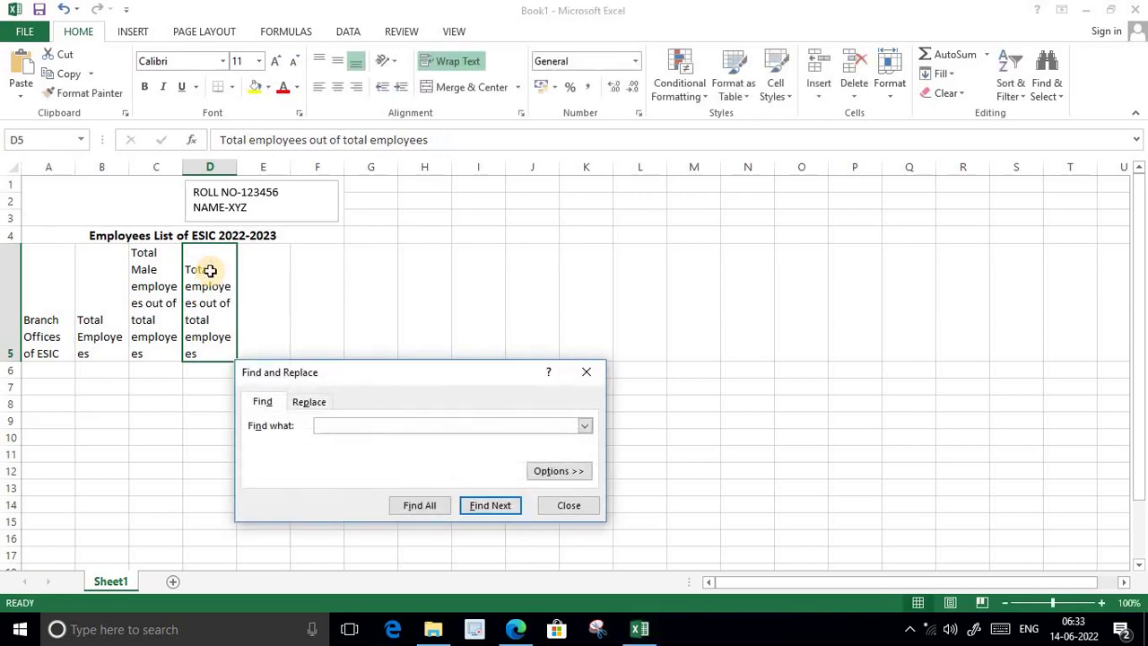
click(581, 506)
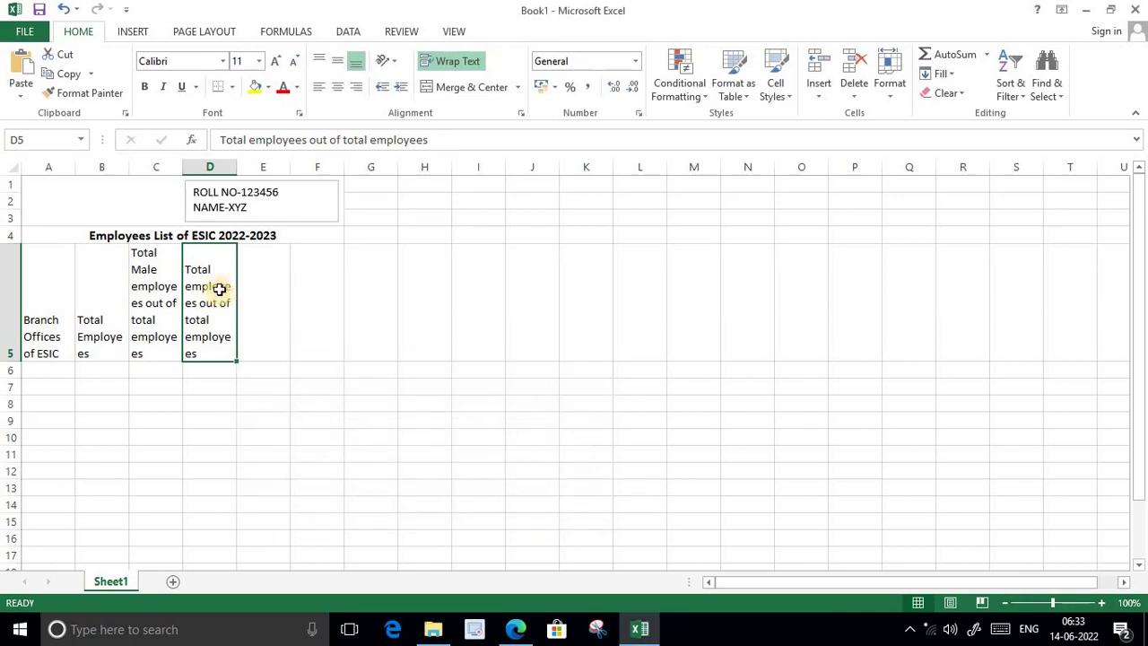
double_click(216, 270)
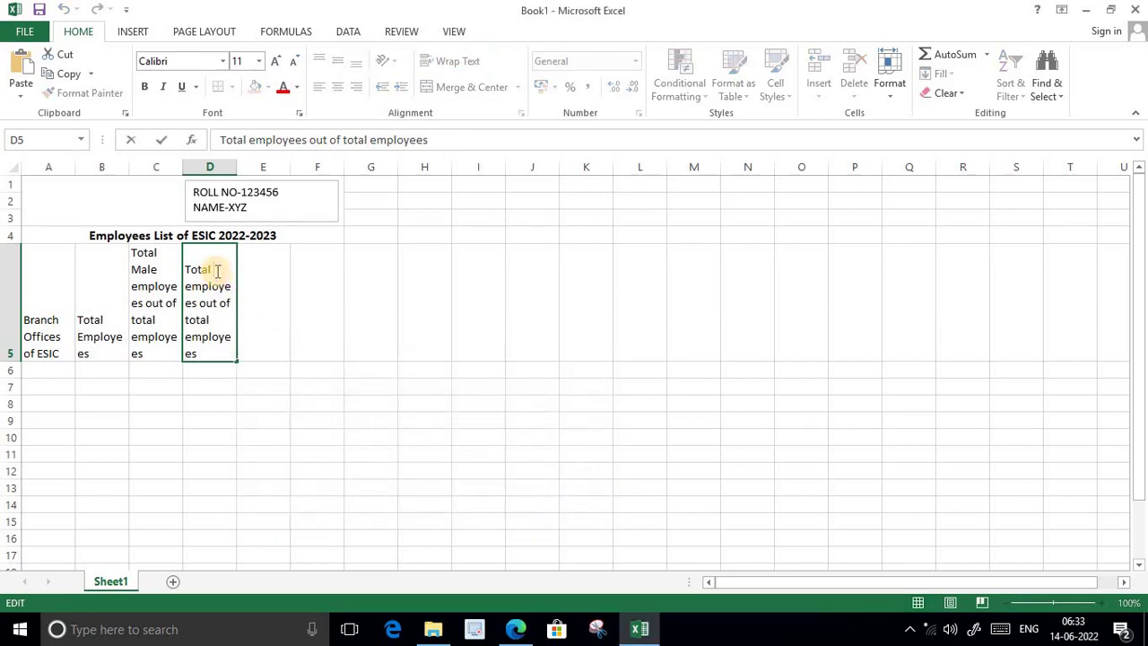
text(F)
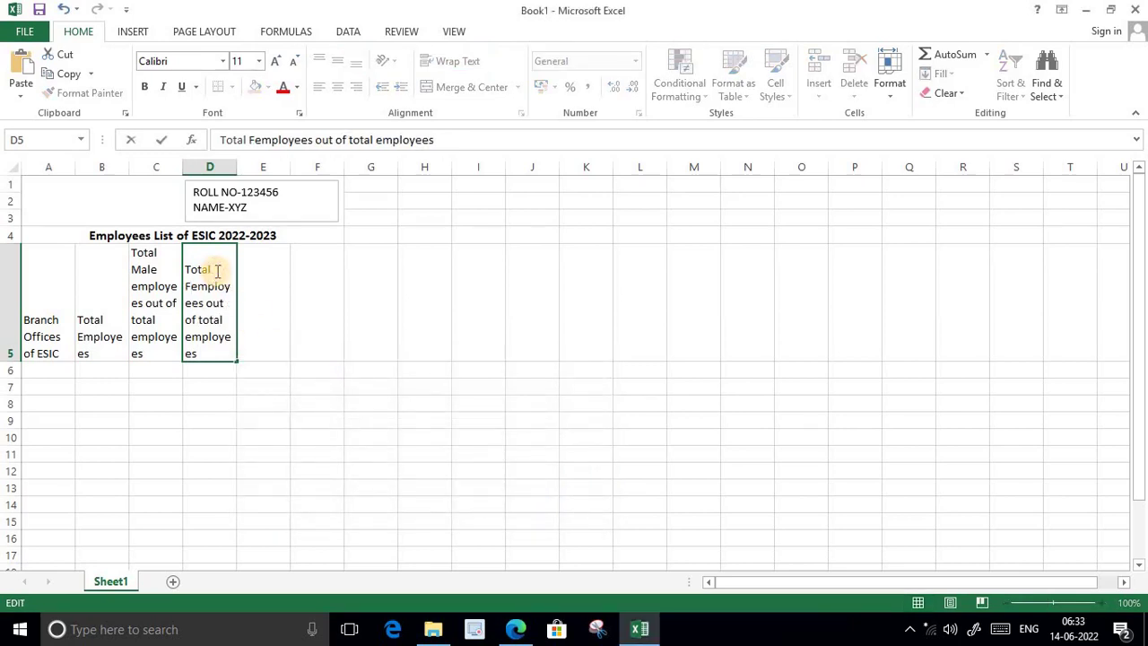
text(emale)
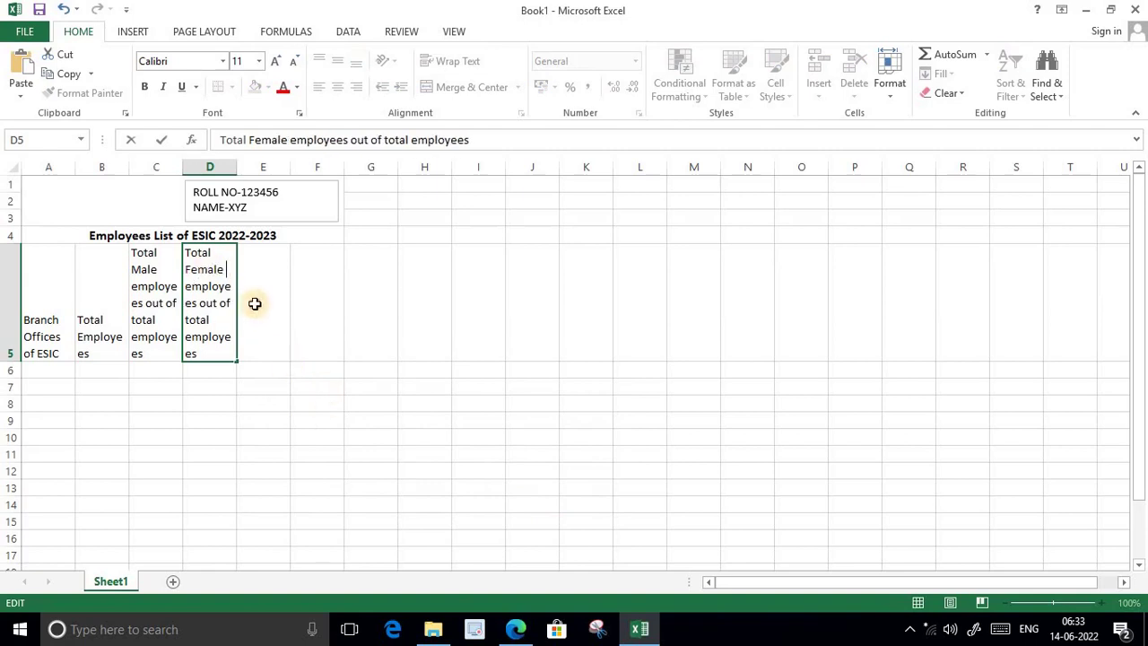
click(283, 344)
Step: Check the reference PDF, then return to Excel and begin editing E5
click(516, 629)
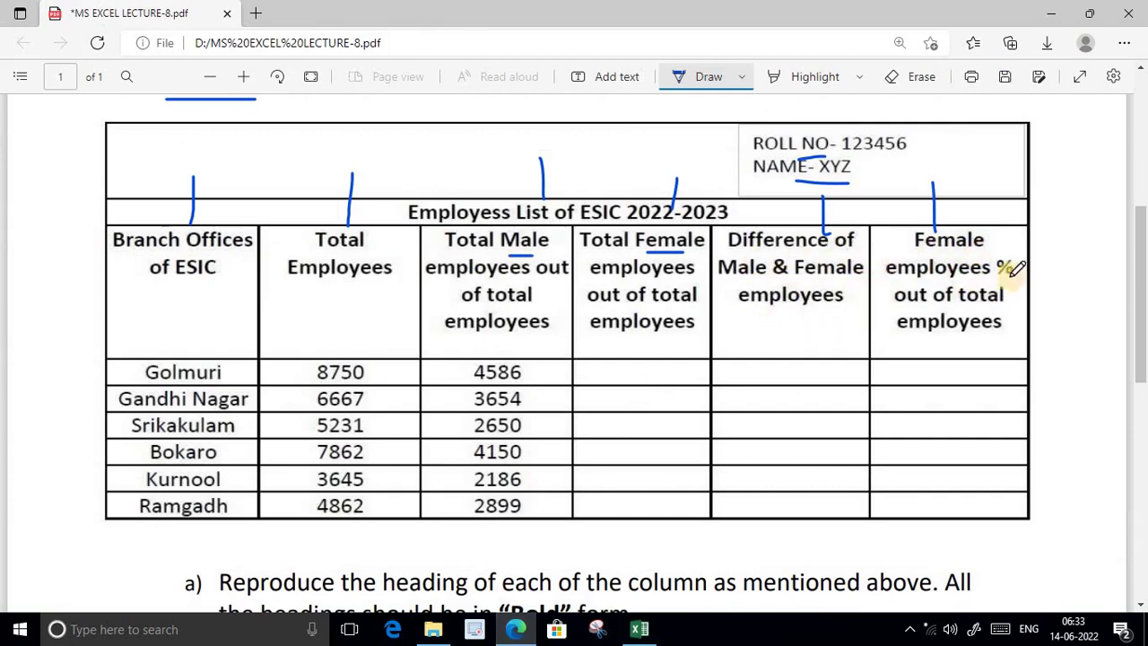
click(639, 628)
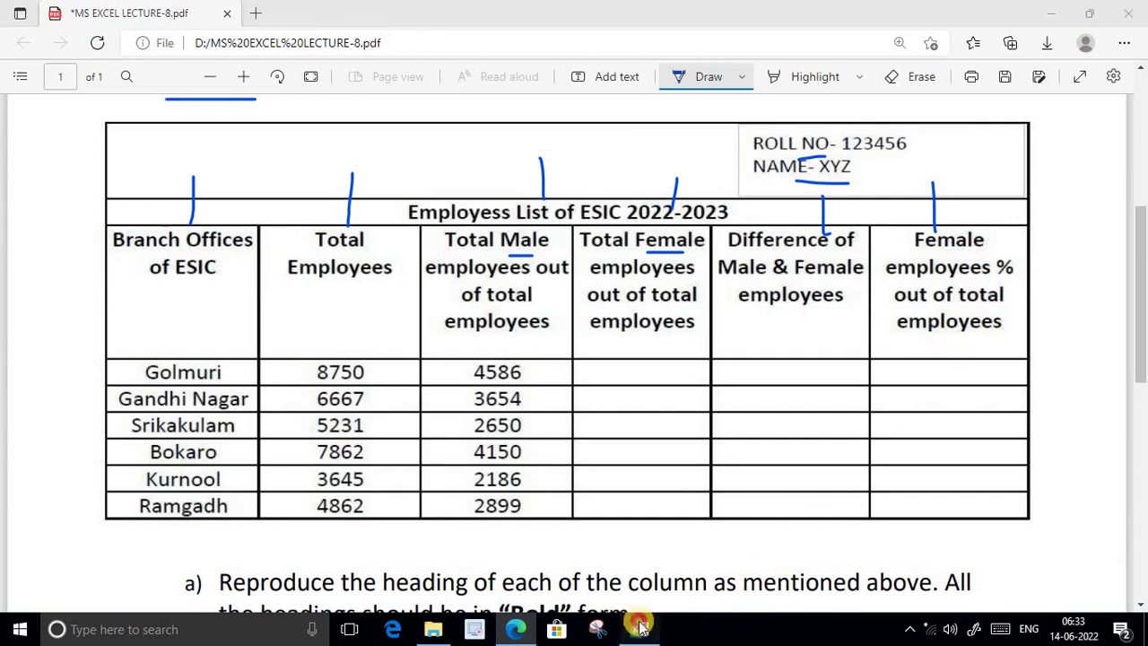
double_click(261, 282)
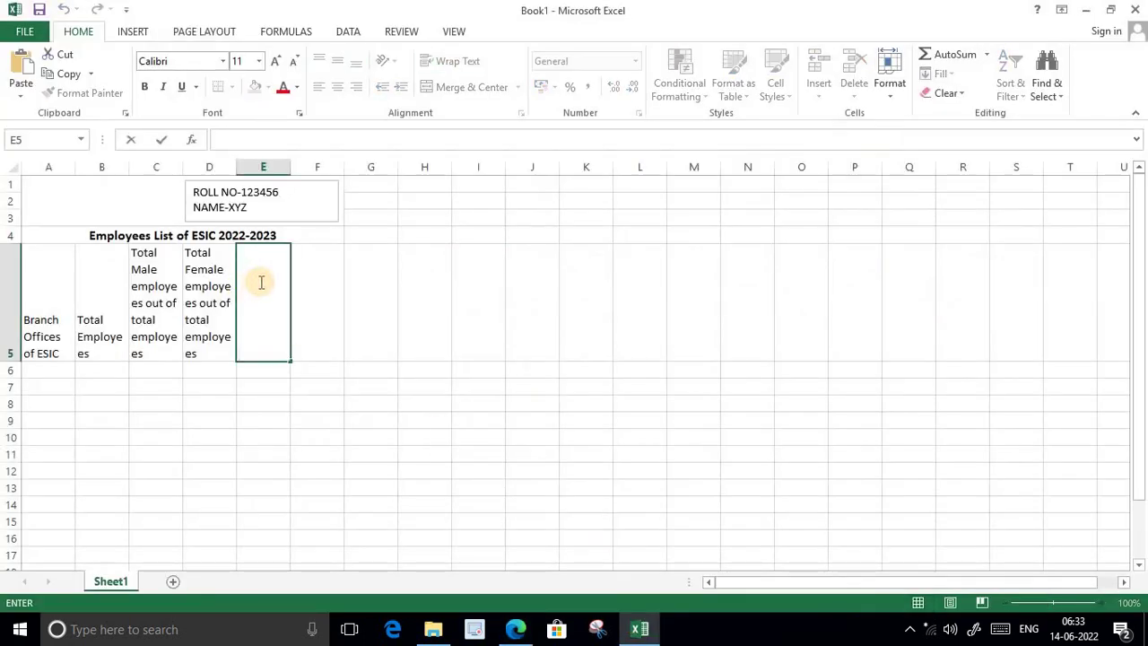
Step: Type 'Difference of Male & Female employees' into E5 and 'Female employees % out of total employees' into F5
text(Di)
text(fferenc)
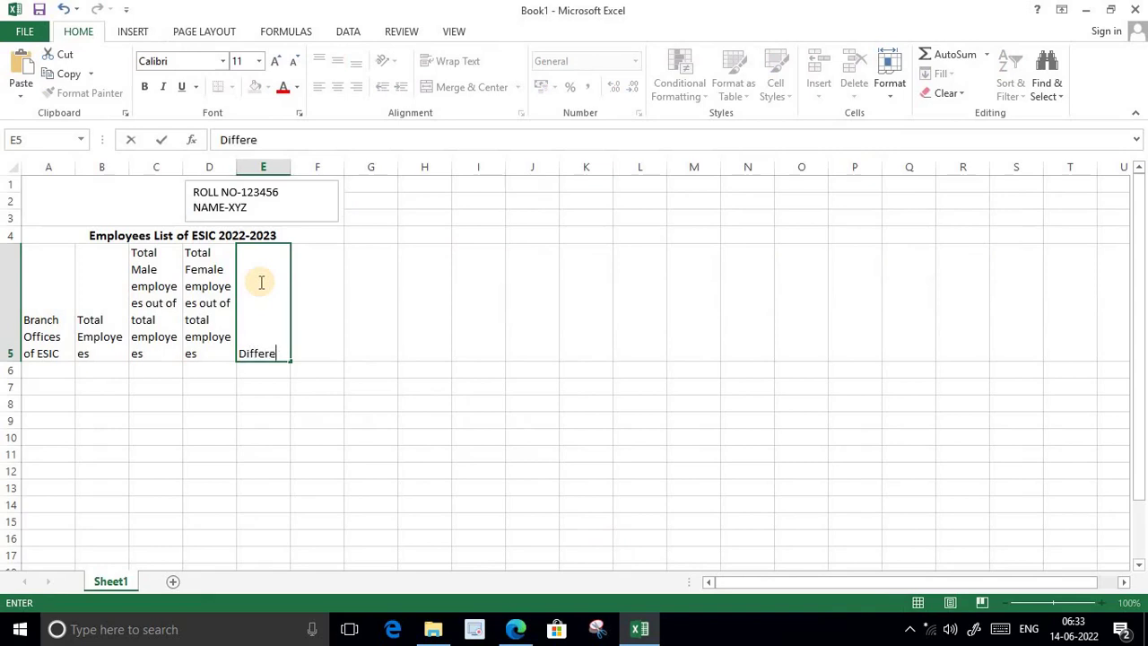
text(e of Male)
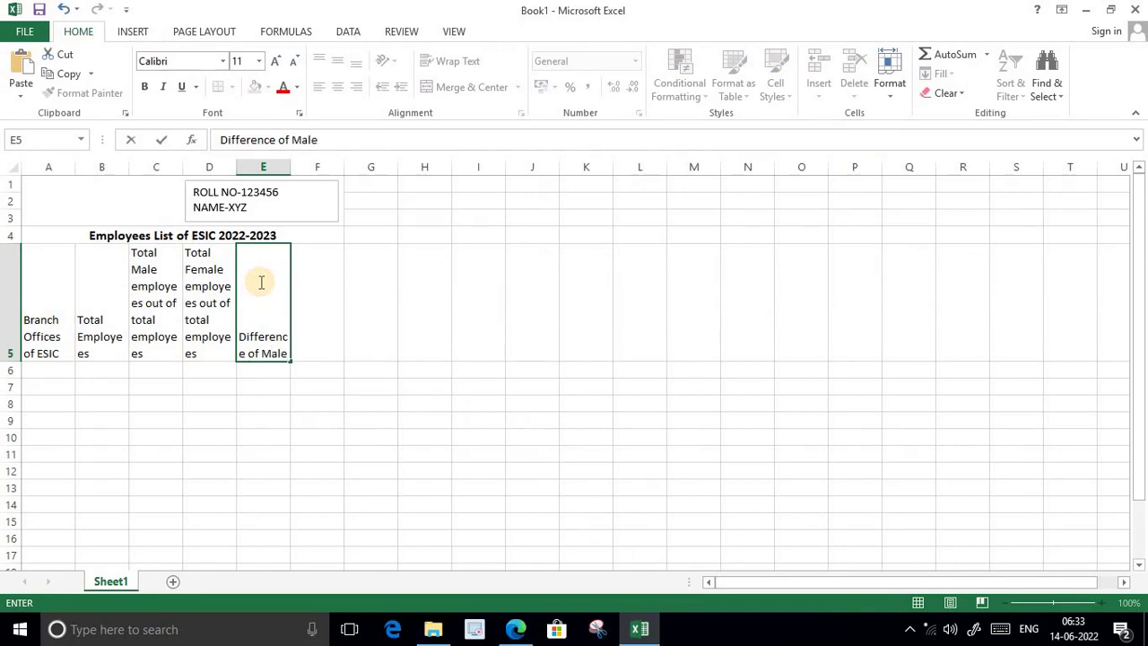
text( & F)
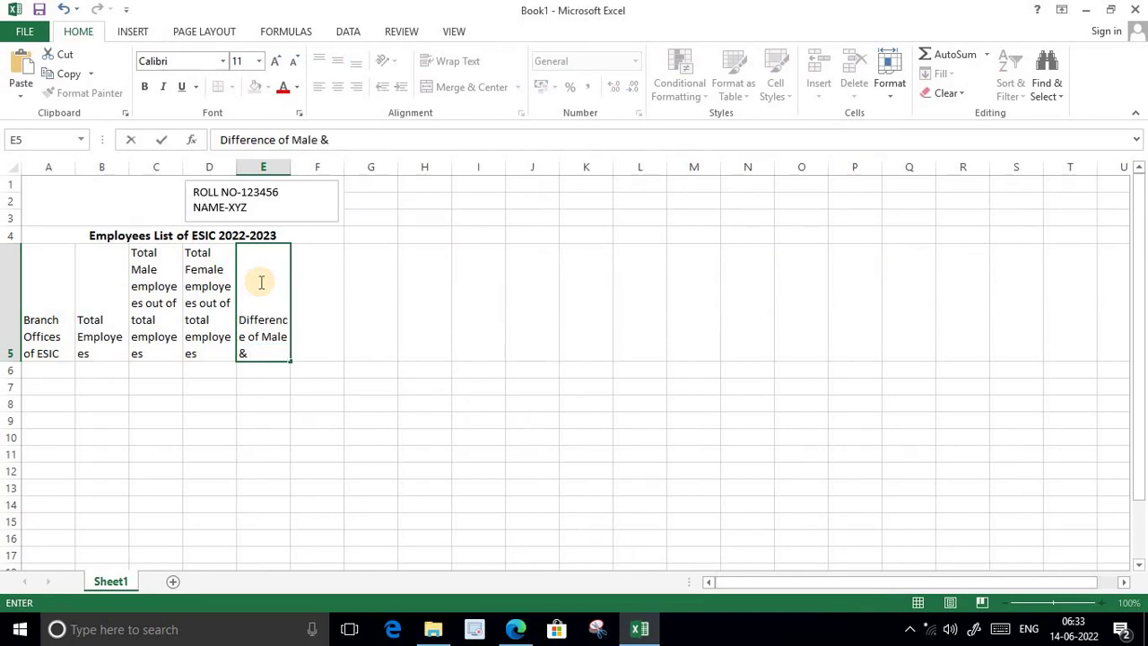
text(emale)
text( empl)
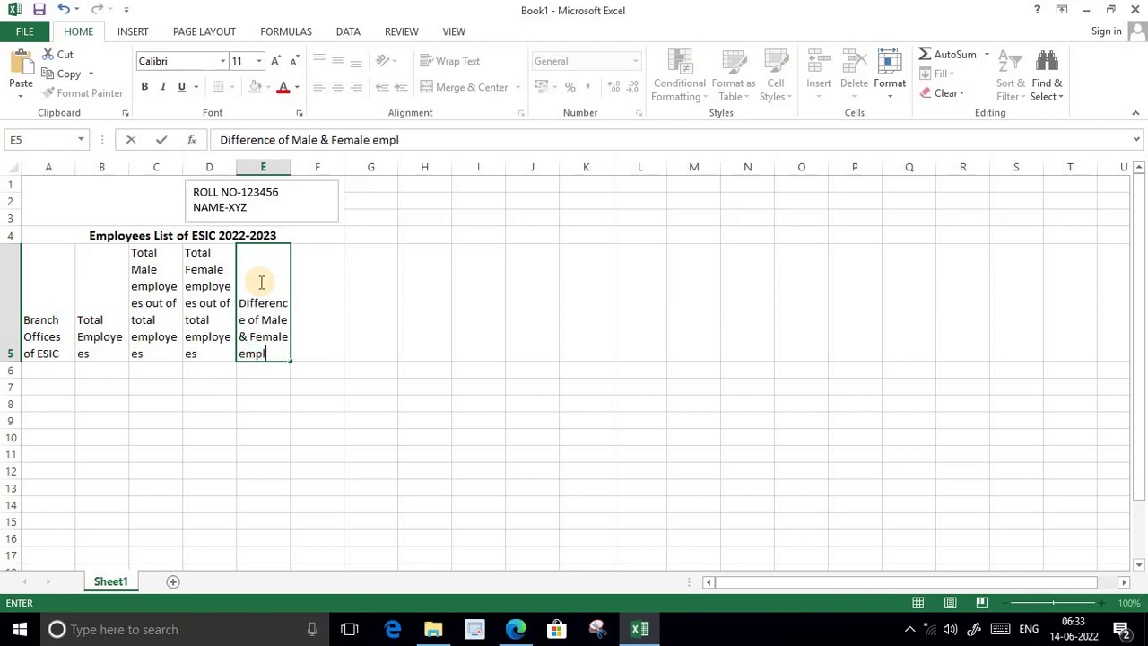
text(oyees)
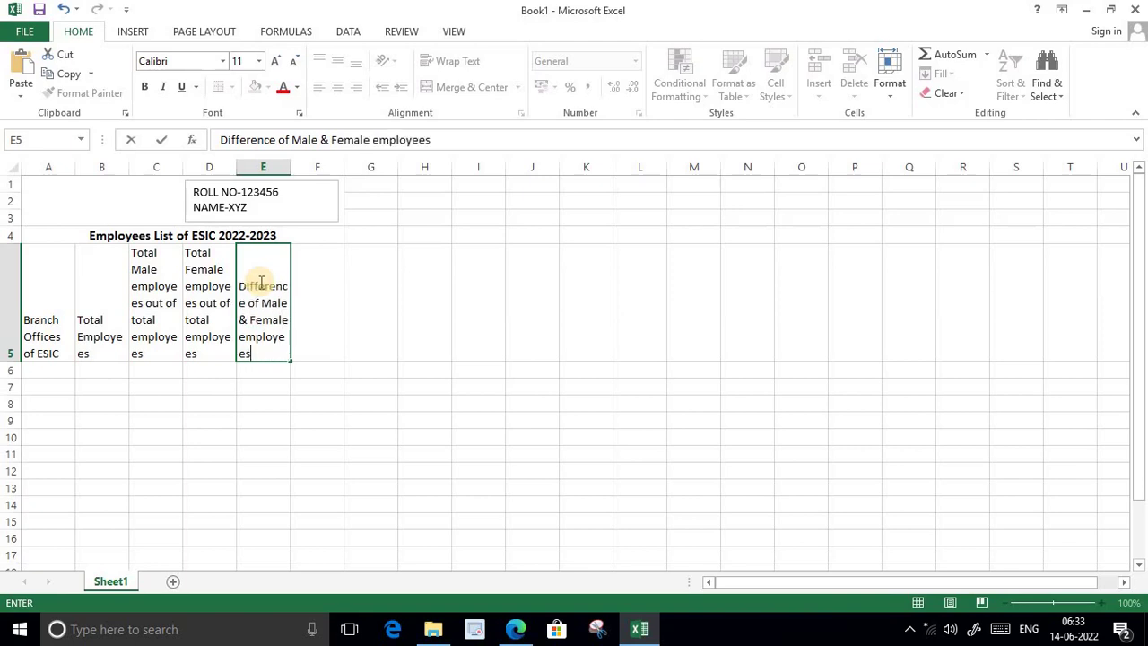
click(326, 273)
double_click(329, 273)
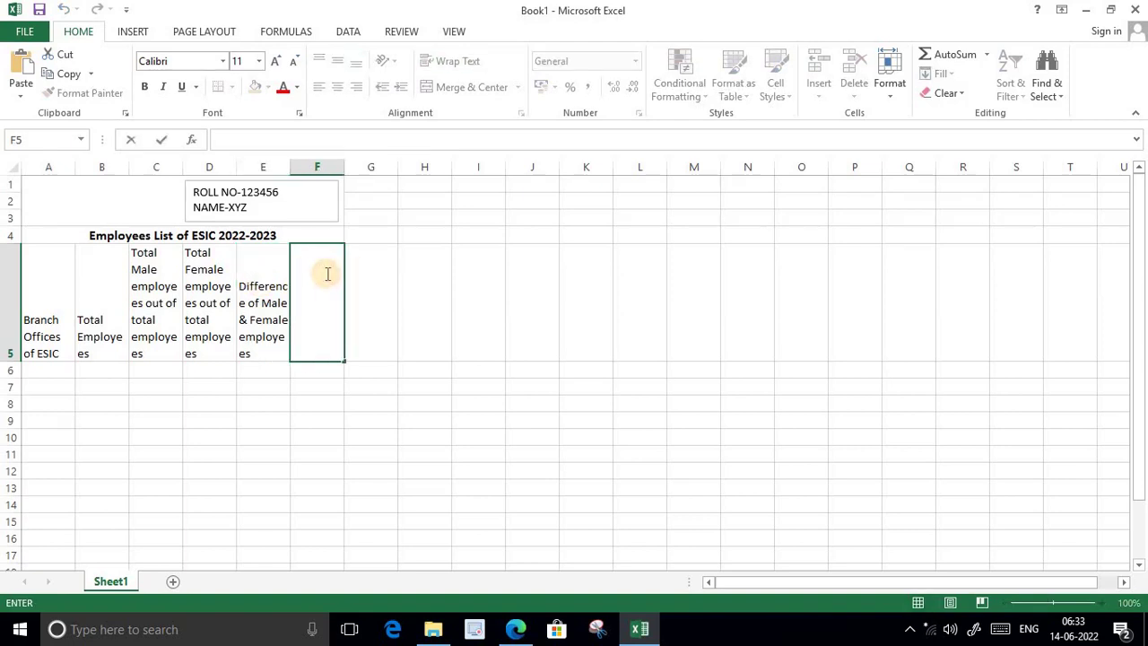
text(Femal)
text(e employ)
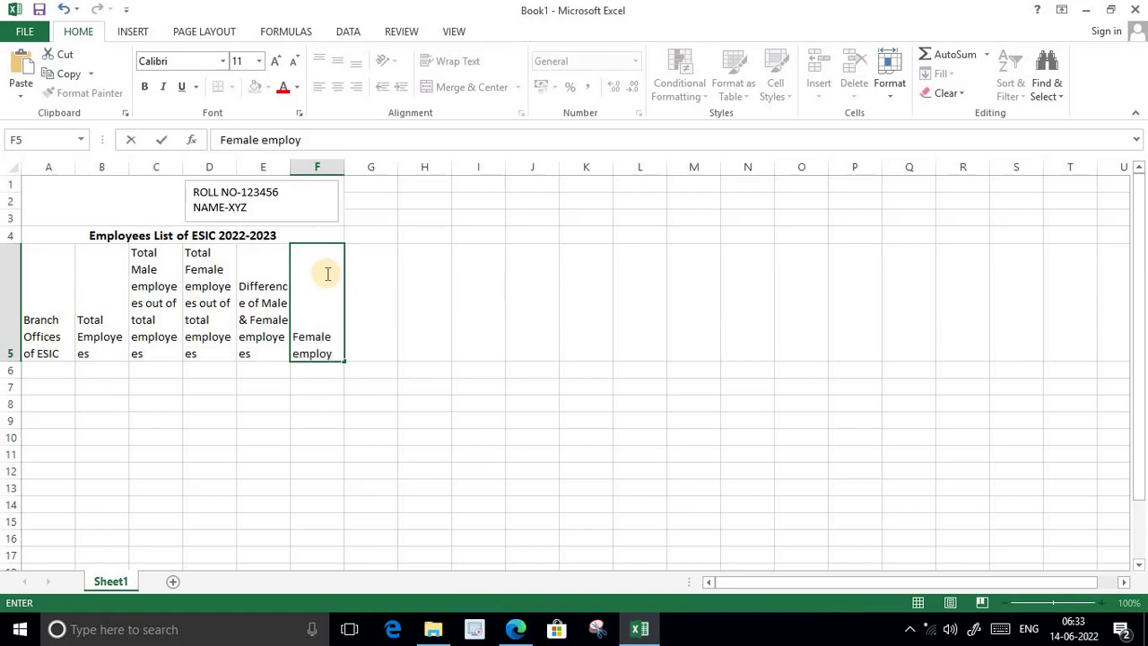
text(ees)
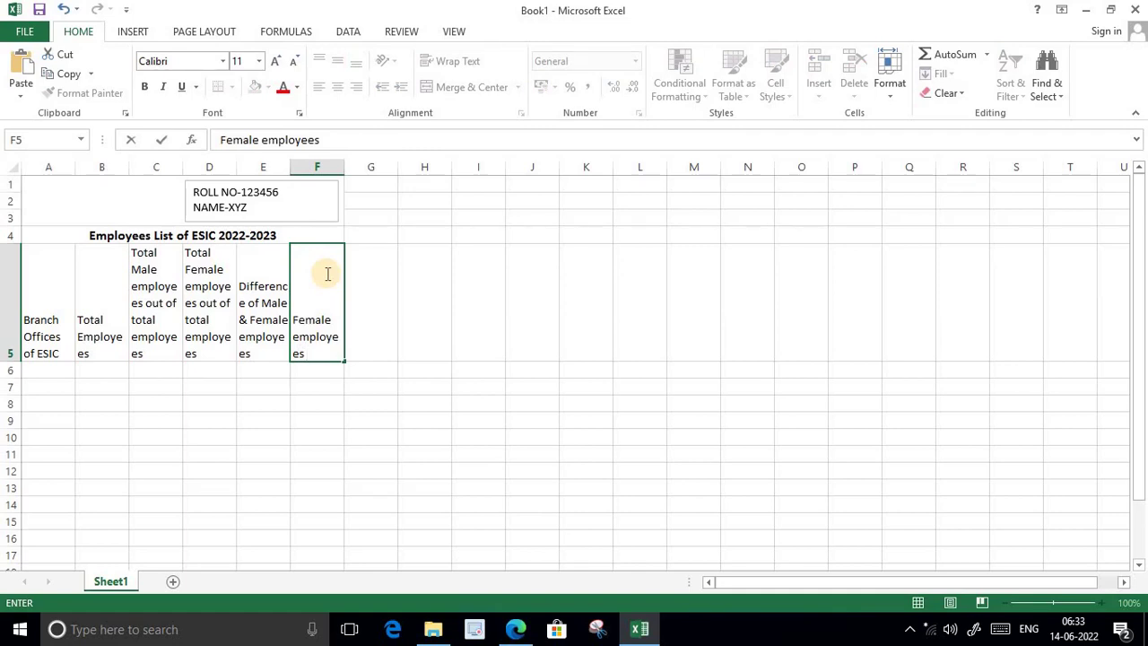
text( %)
text( out o)
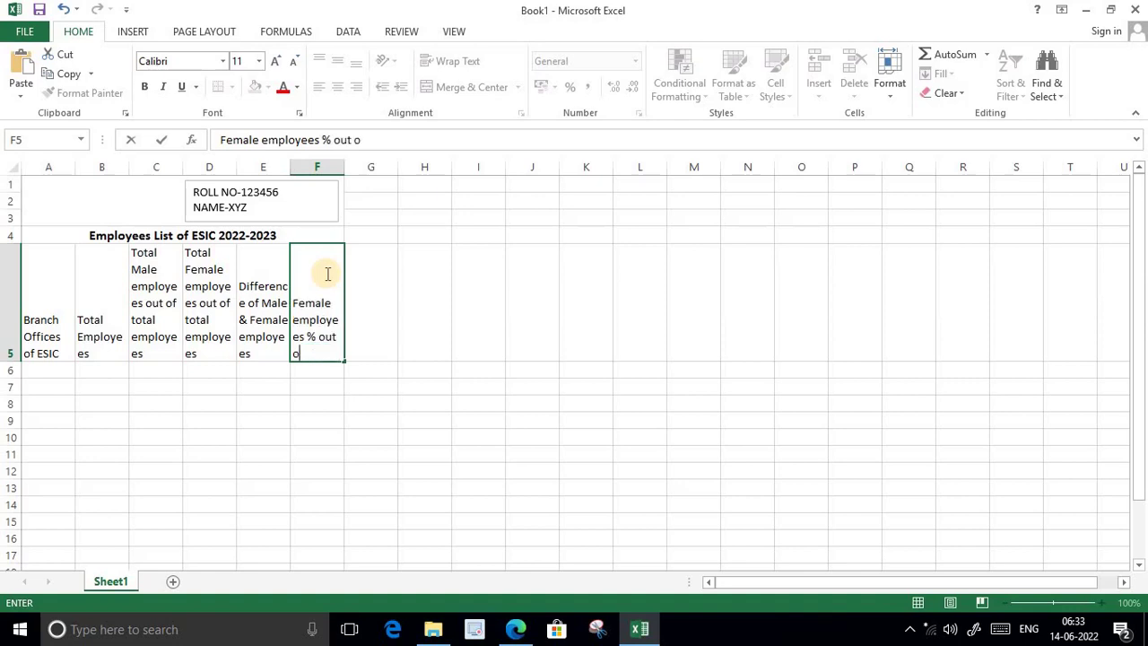
text(f top)
key(BackSpace)
text(m)
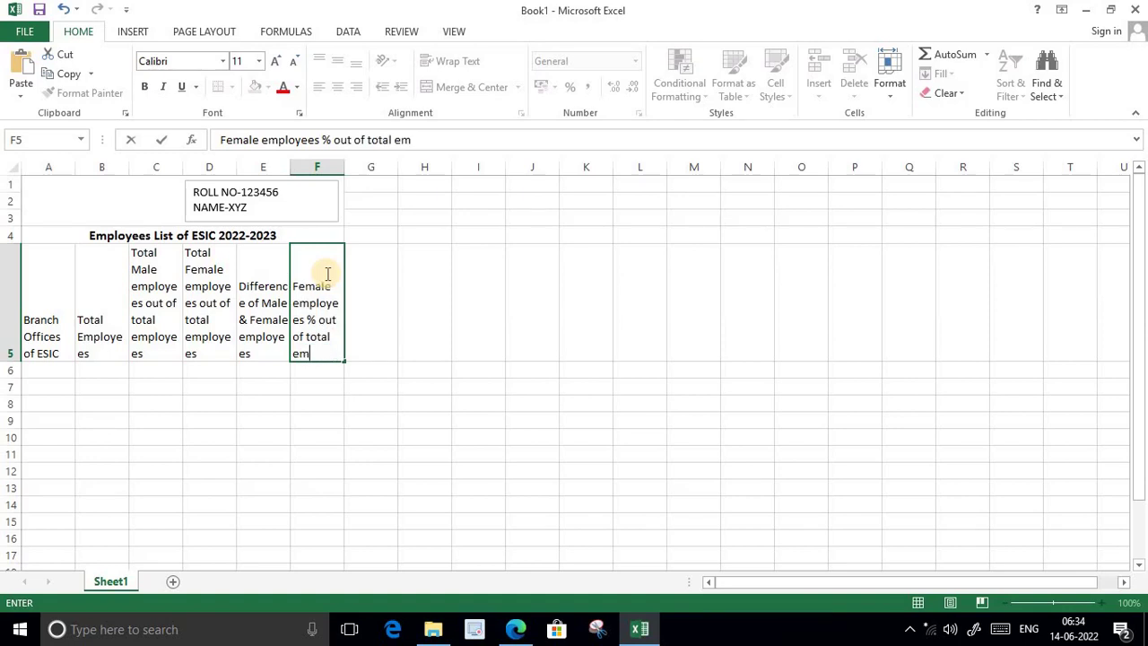
text(ployees)
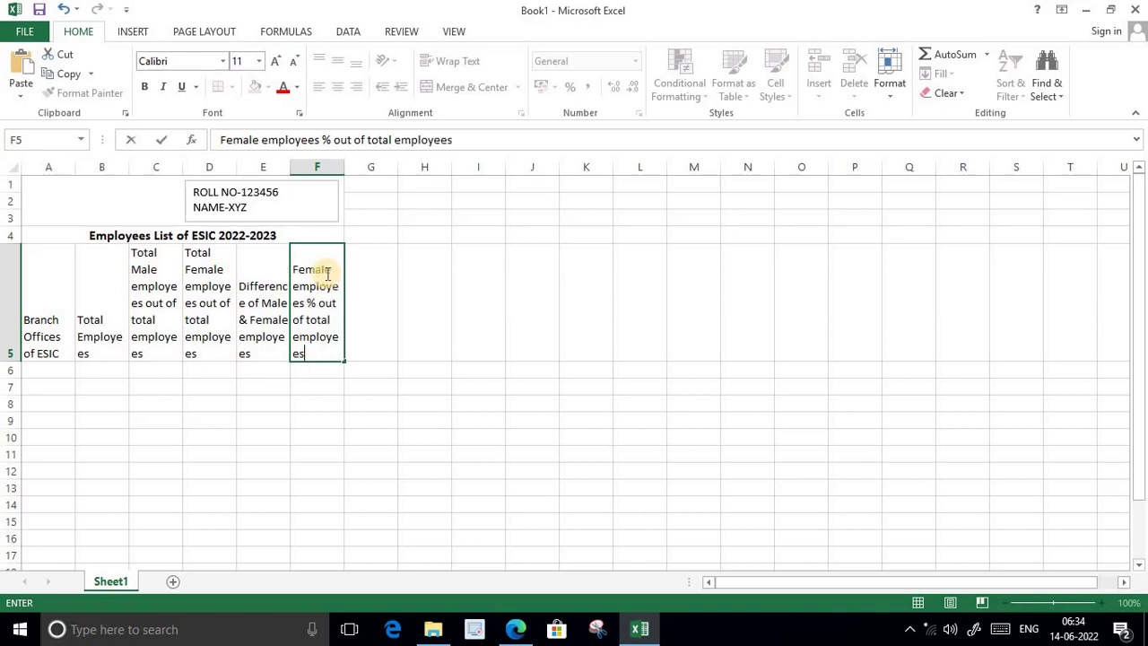
click(386, 309)
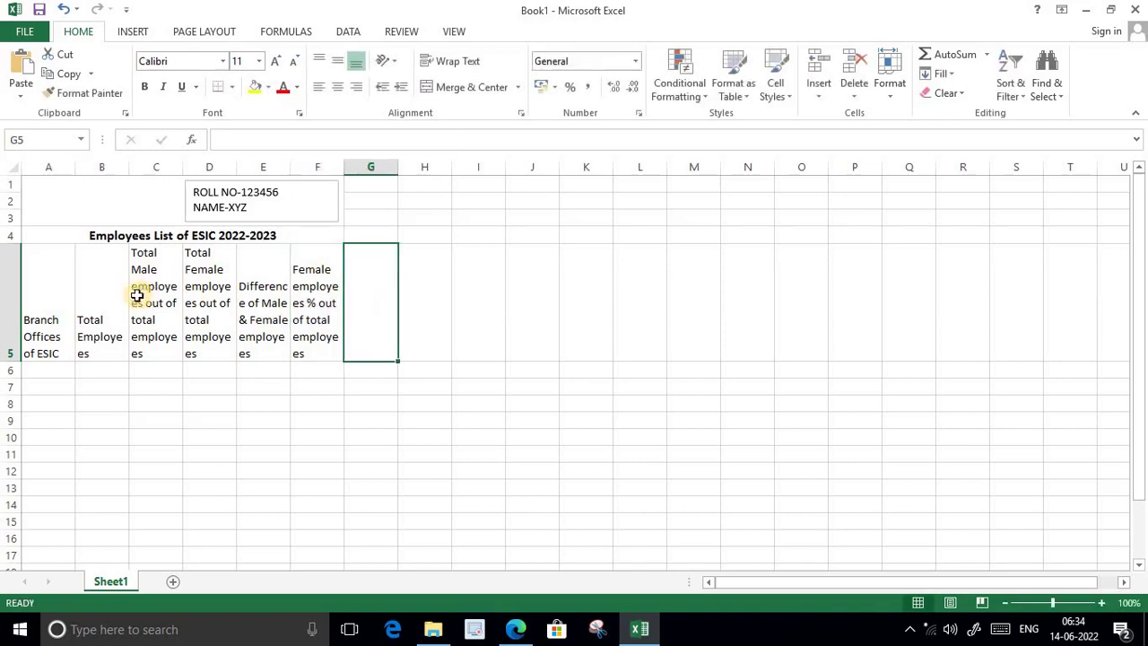
Step: Set the A5:F5 headings to bold 12-point, then view the assignment PDF
drag(42, 268, 314, 325)
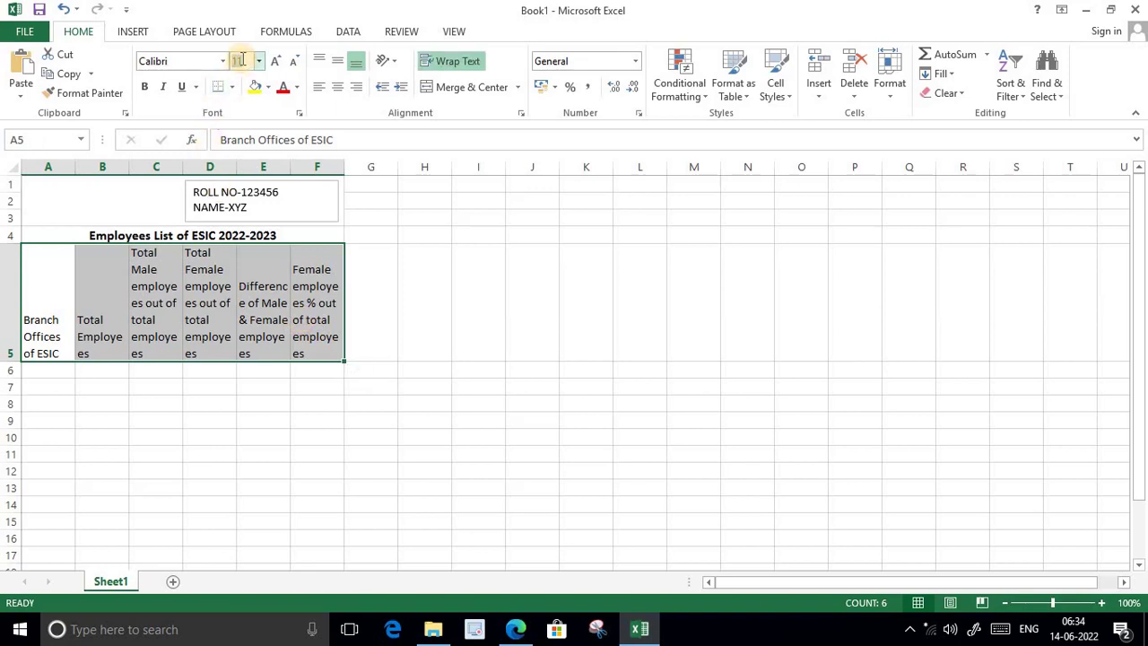
text(1)
key(Return)
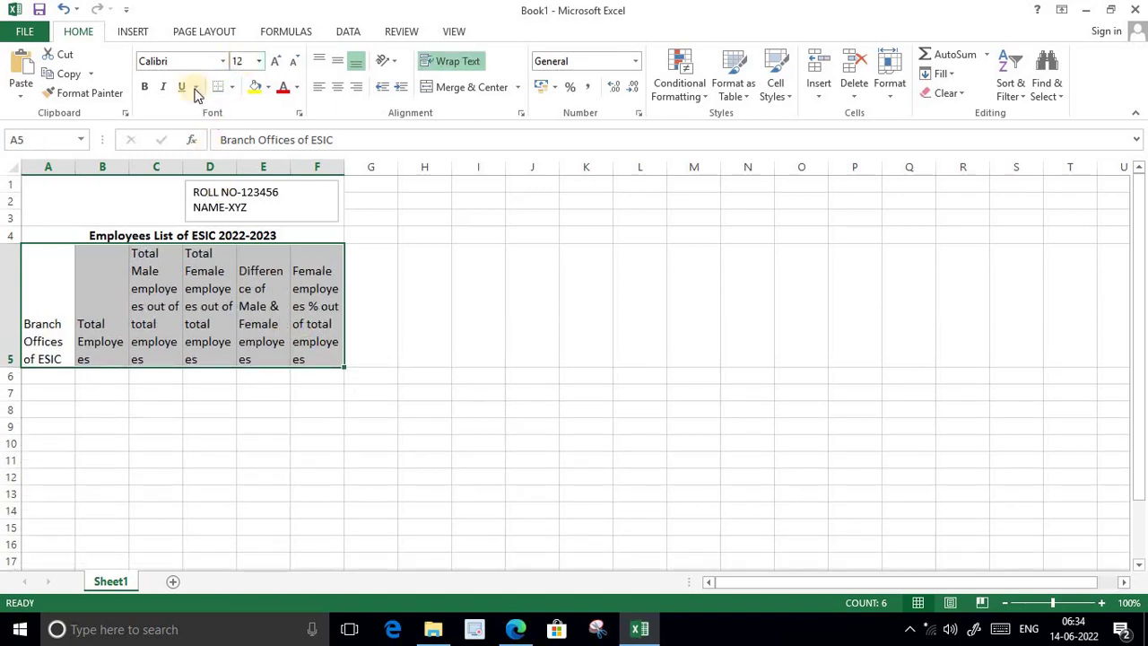
click(144, 87)
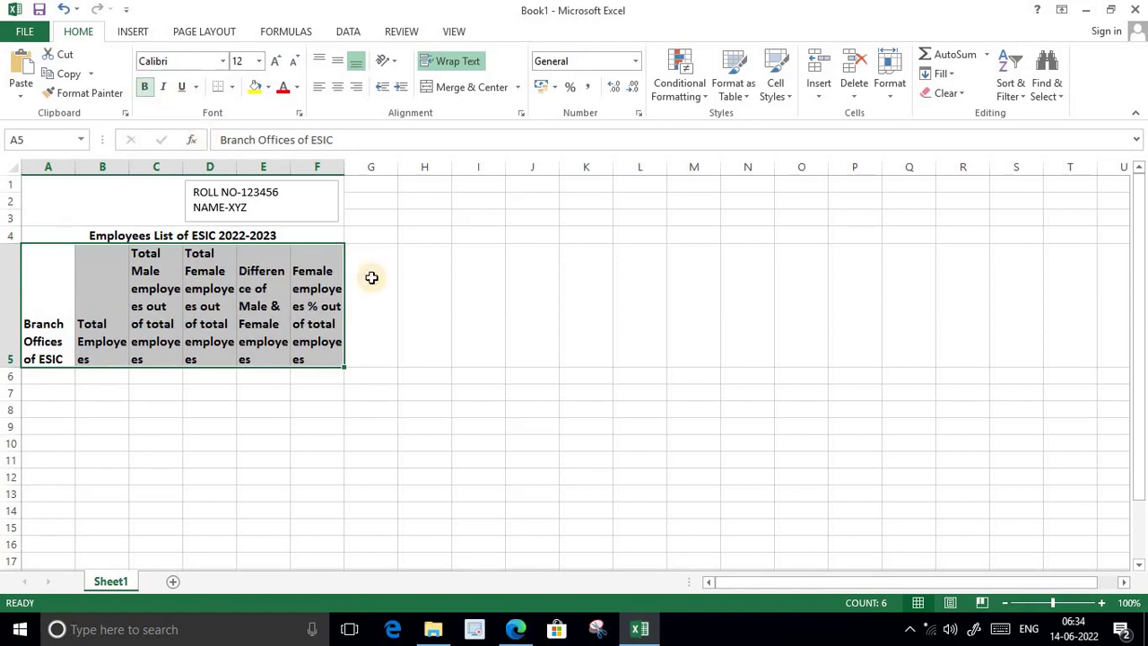
click(514, 632)
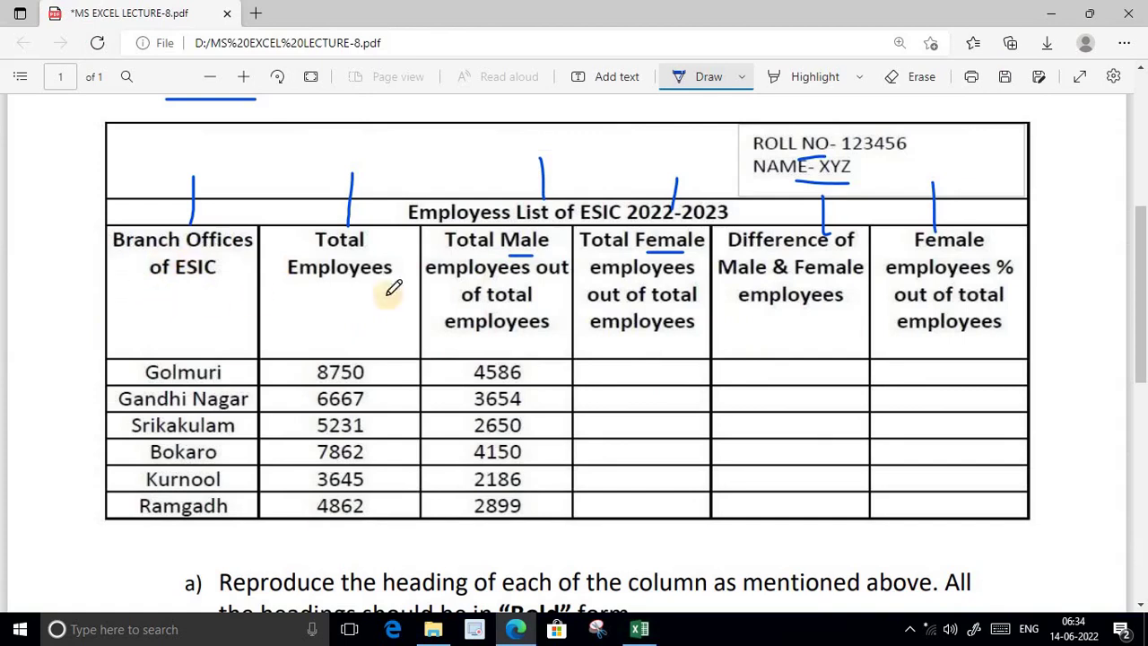
Step: Back in Excel, top-align and horizontally centre the A5:F5 headings
click(642, 628)
drag(42, 269, 320, 351)
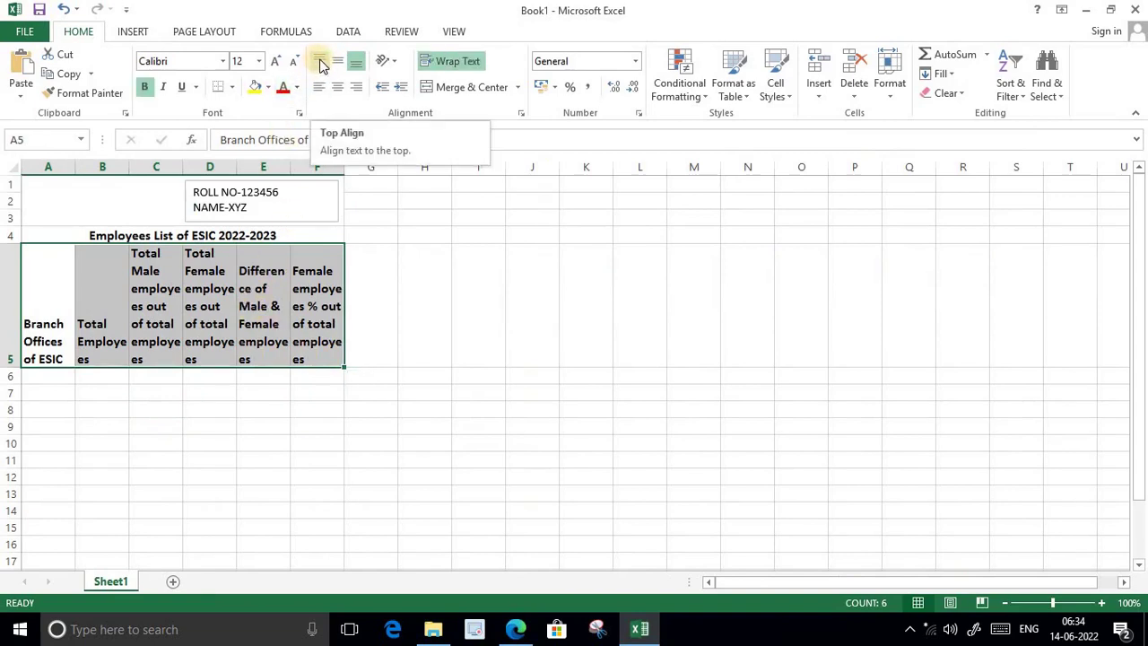
click(322, 65)
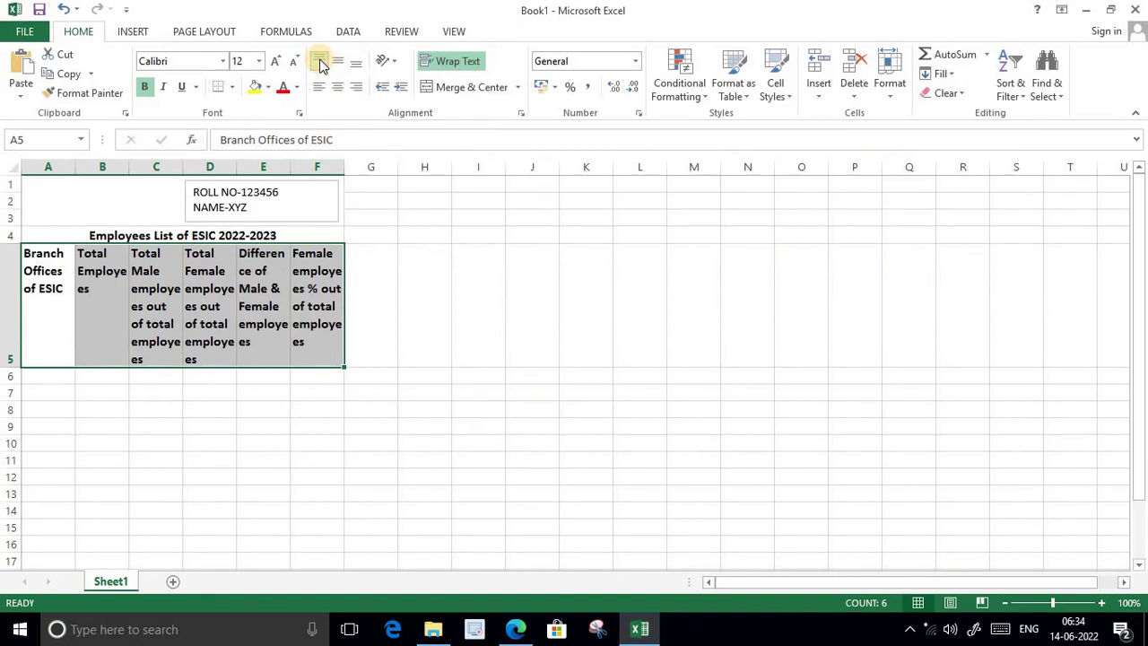
click(338, 62)
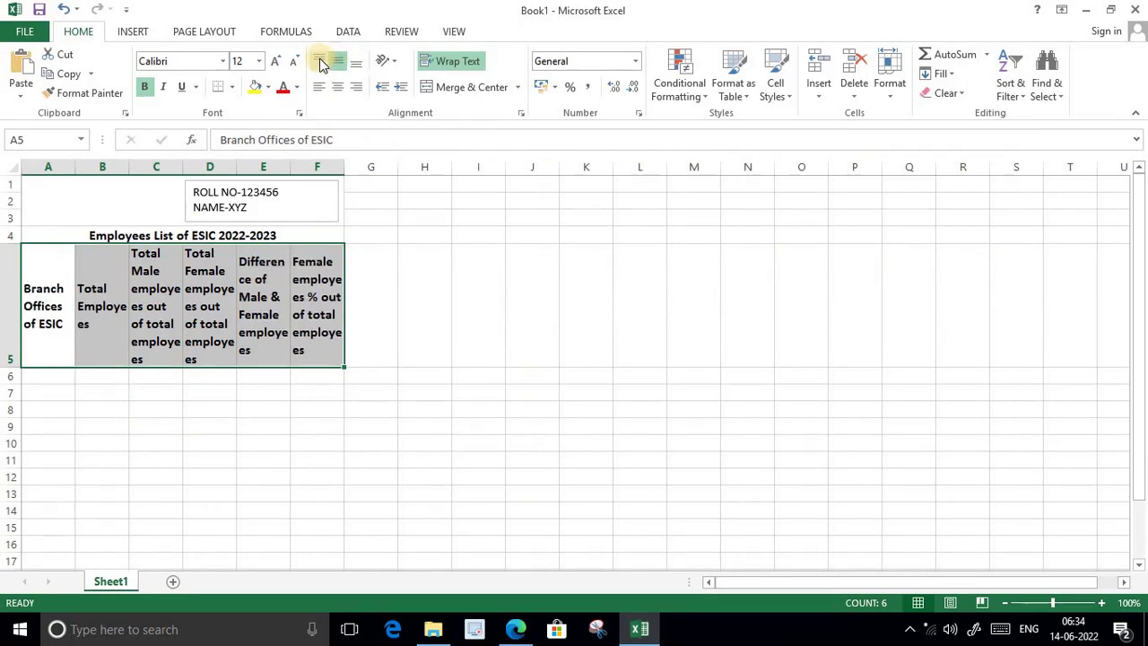
click(322, 63)
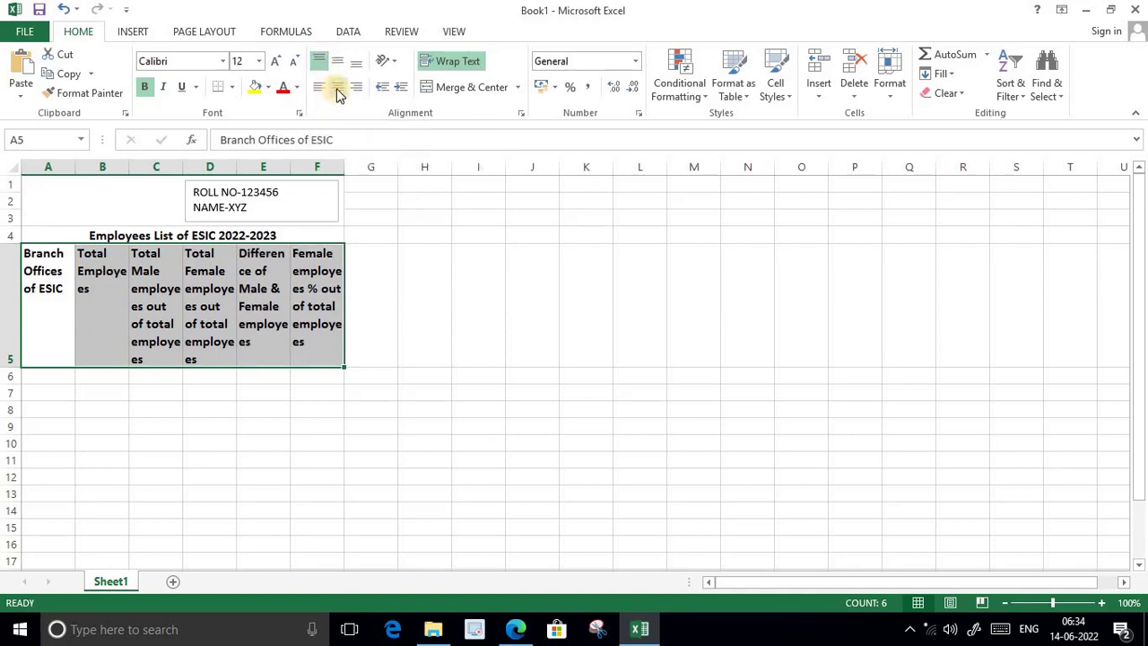
click(339, 93)
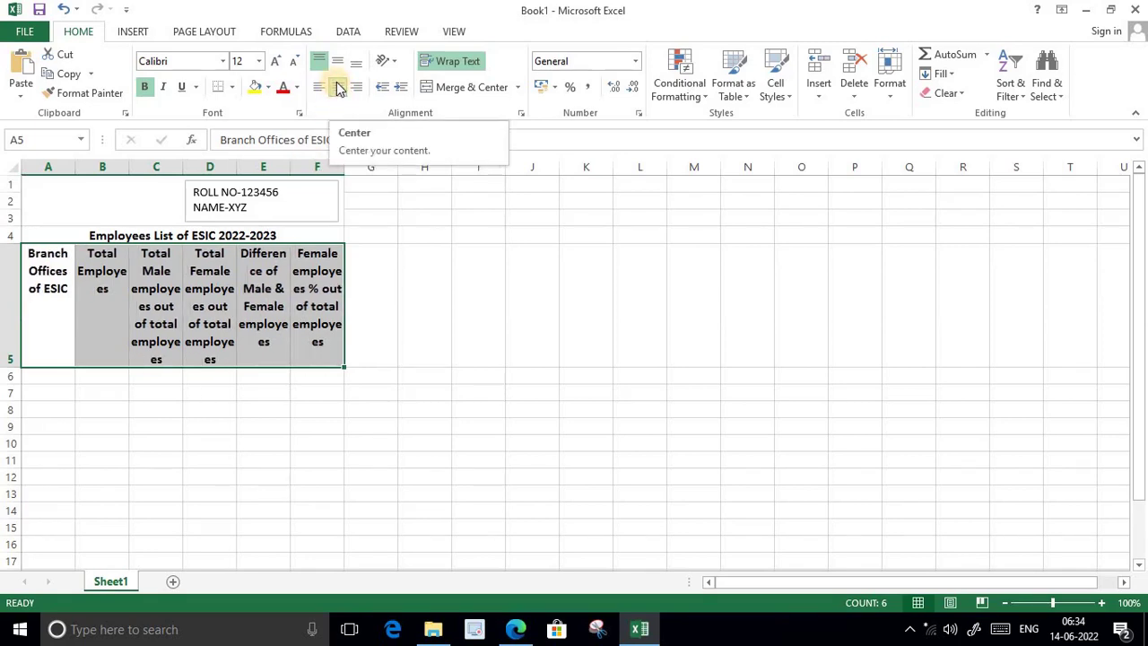
click(458, 433)
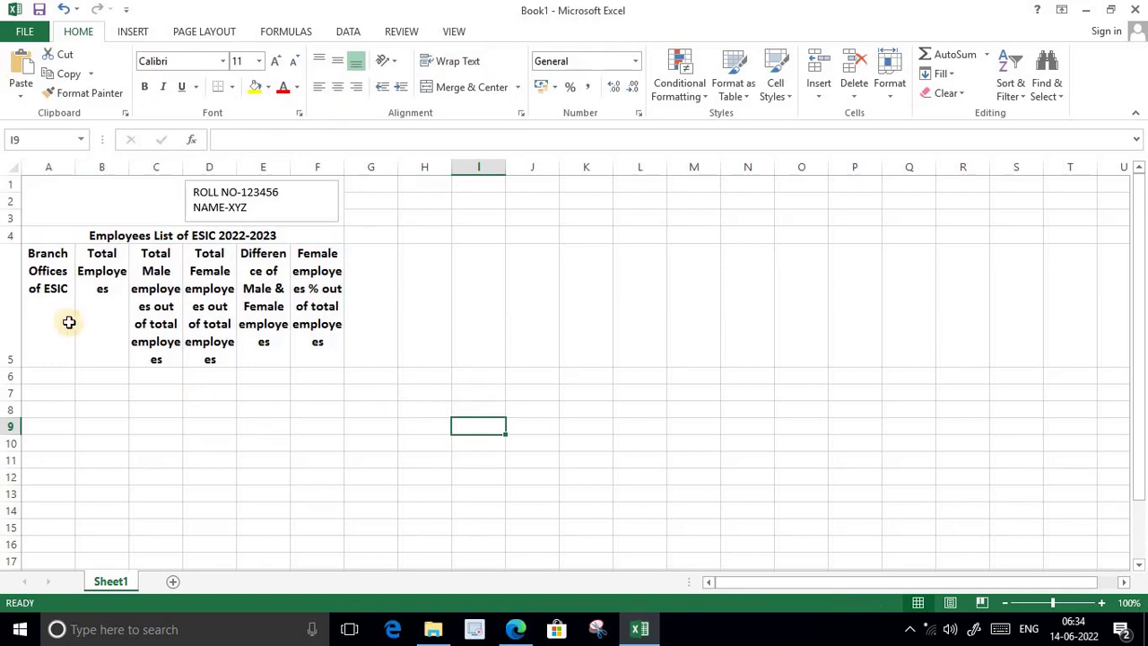
click(527, 634)
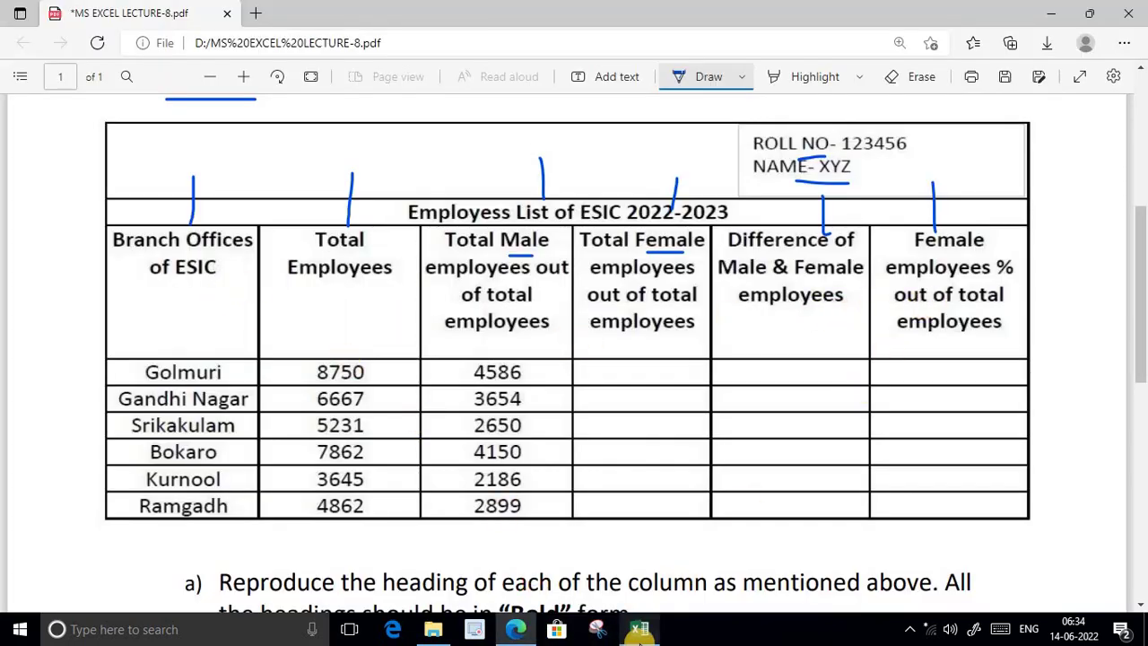
click(639, 633)
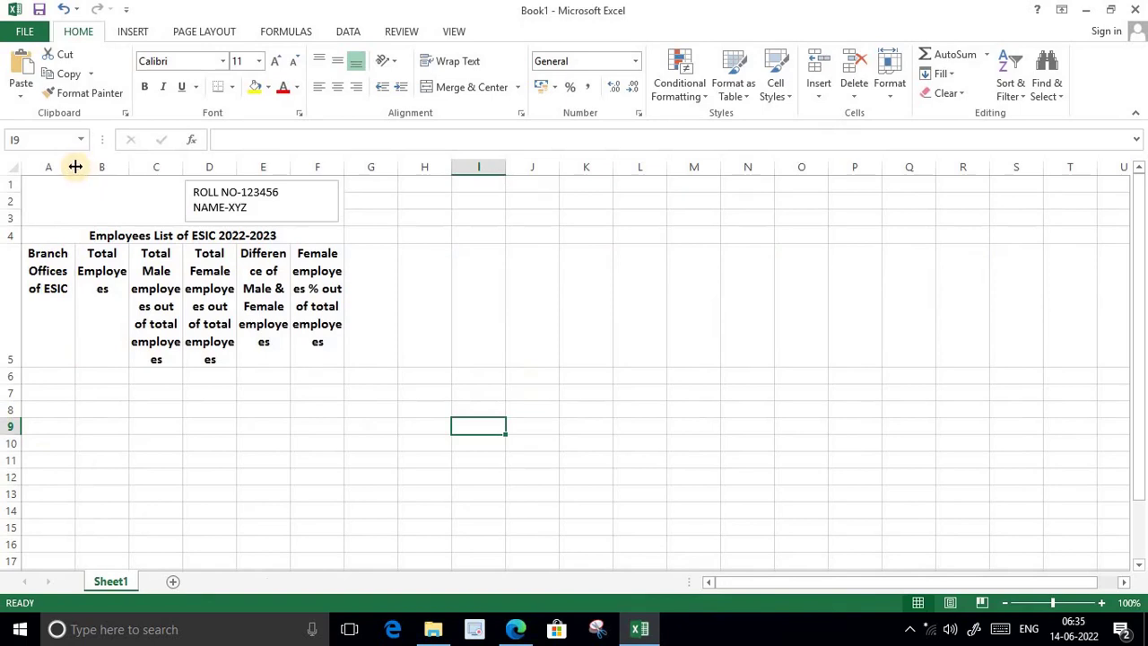
Step: Widen columns A through F so their headings fit better
drag(76, 167, 117, 166)
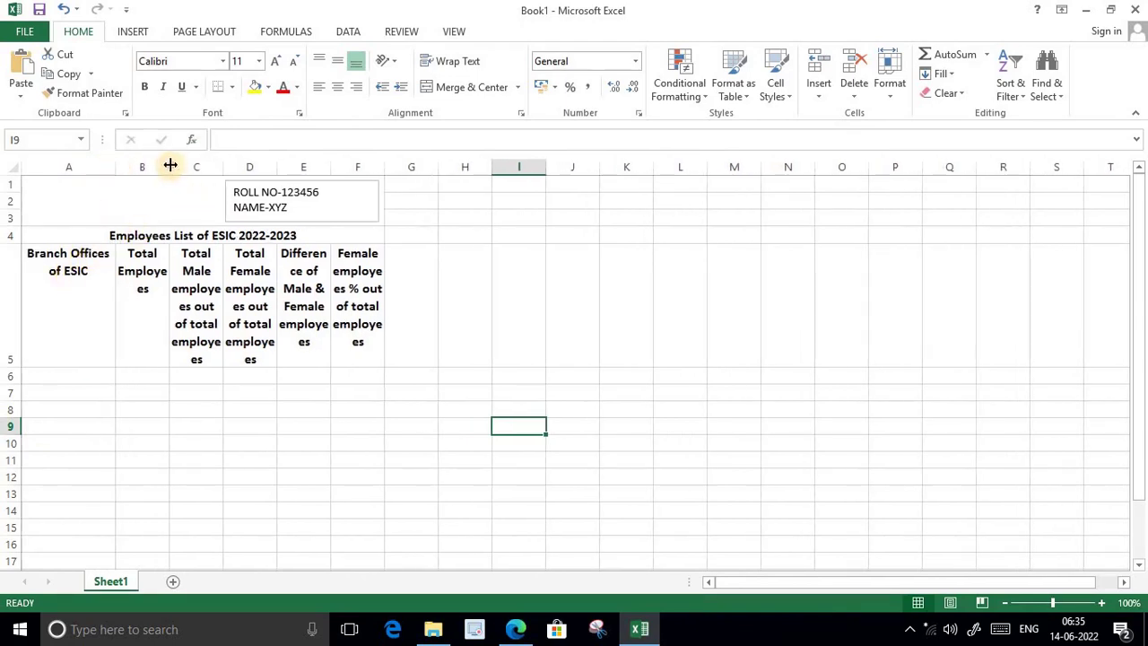
drag(170, 166, 188, 166)
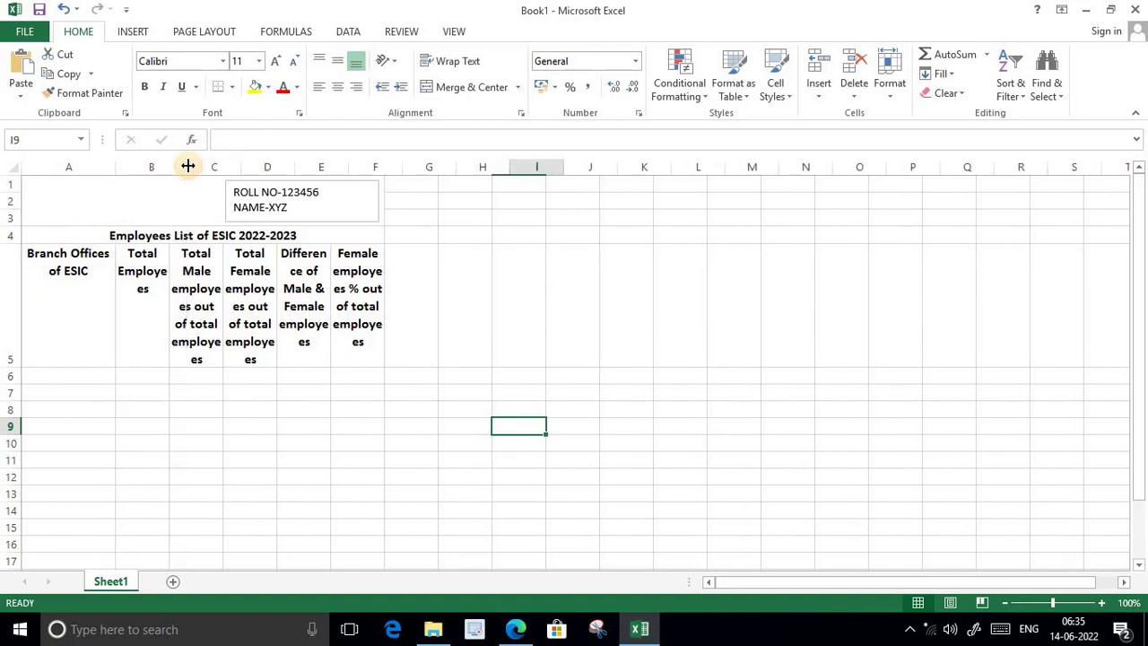
drag(189, 166, 187, 165)
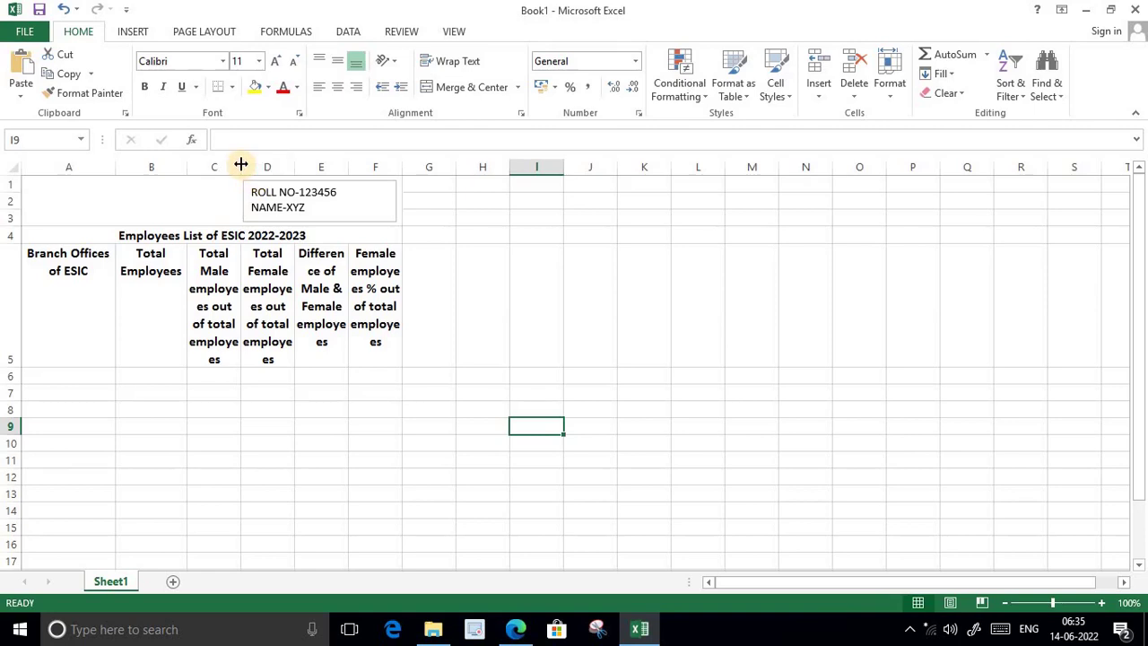
drag(241, 165, 264, 165)
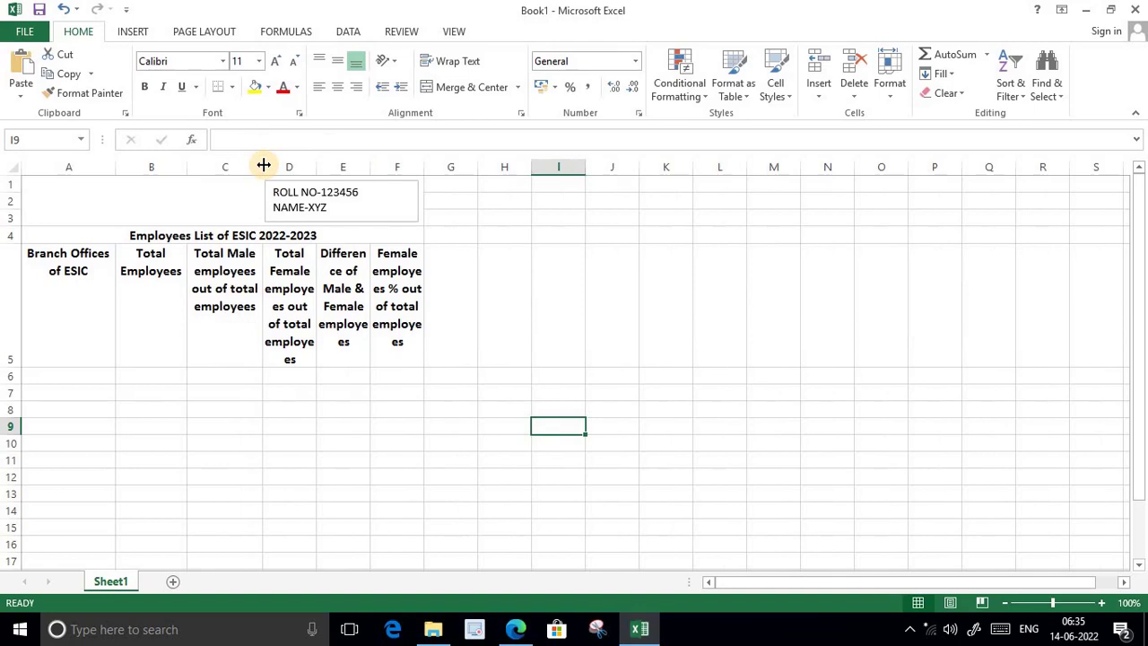
drag(264, 165, 283, 165)
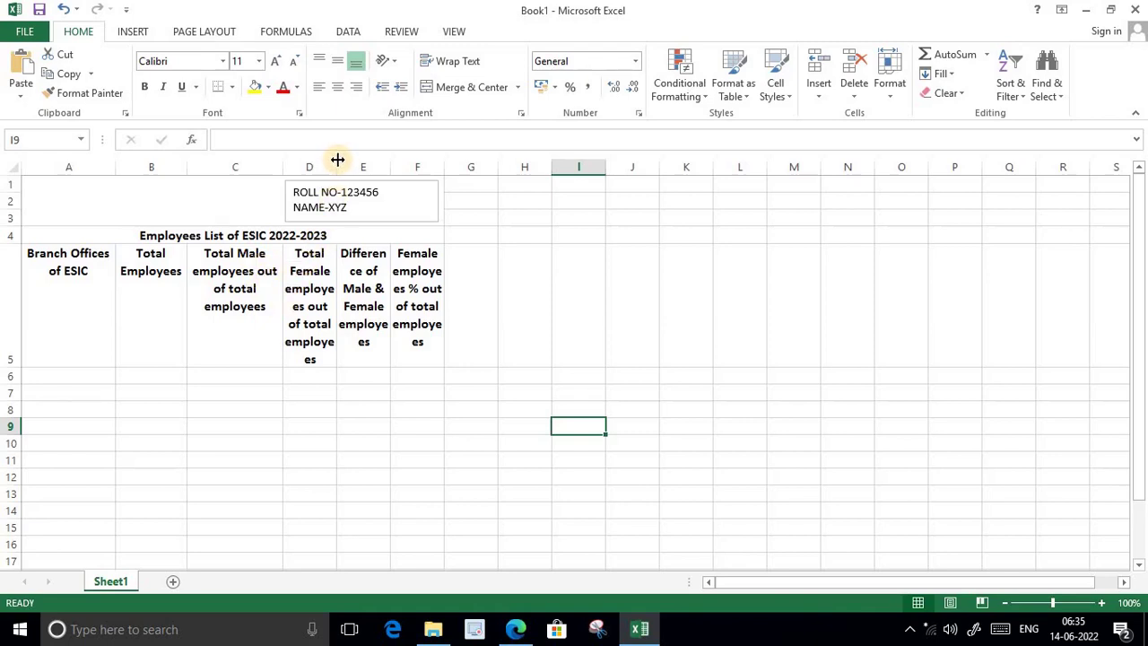
drag(337, 160, 467, 161)
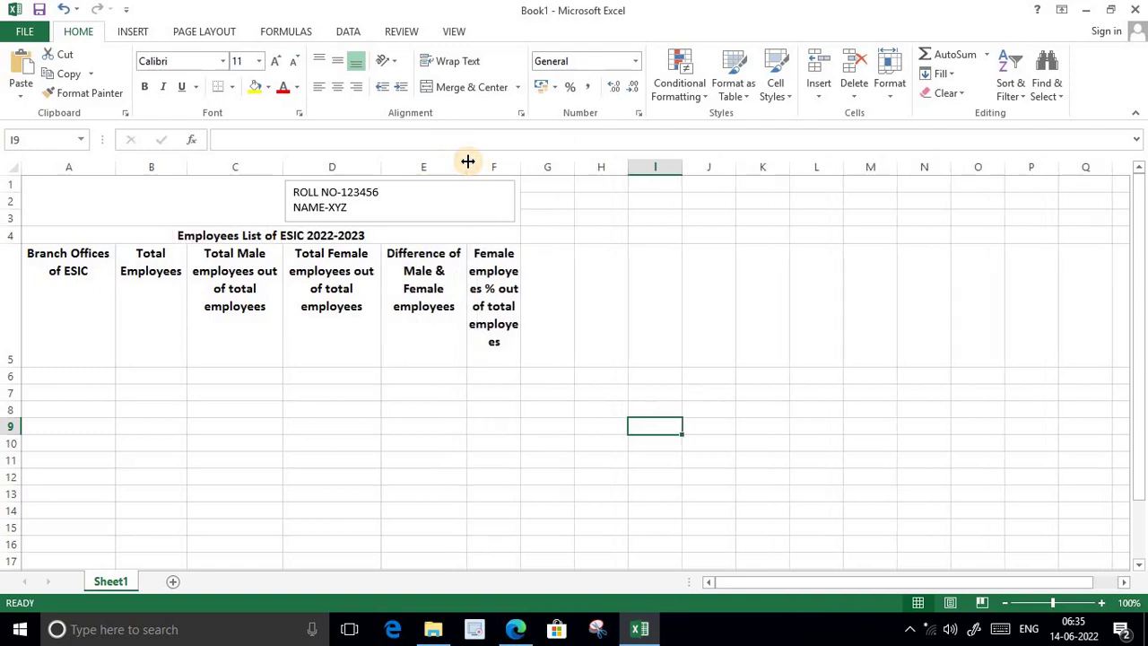
drag(467, 162, 475, 162)
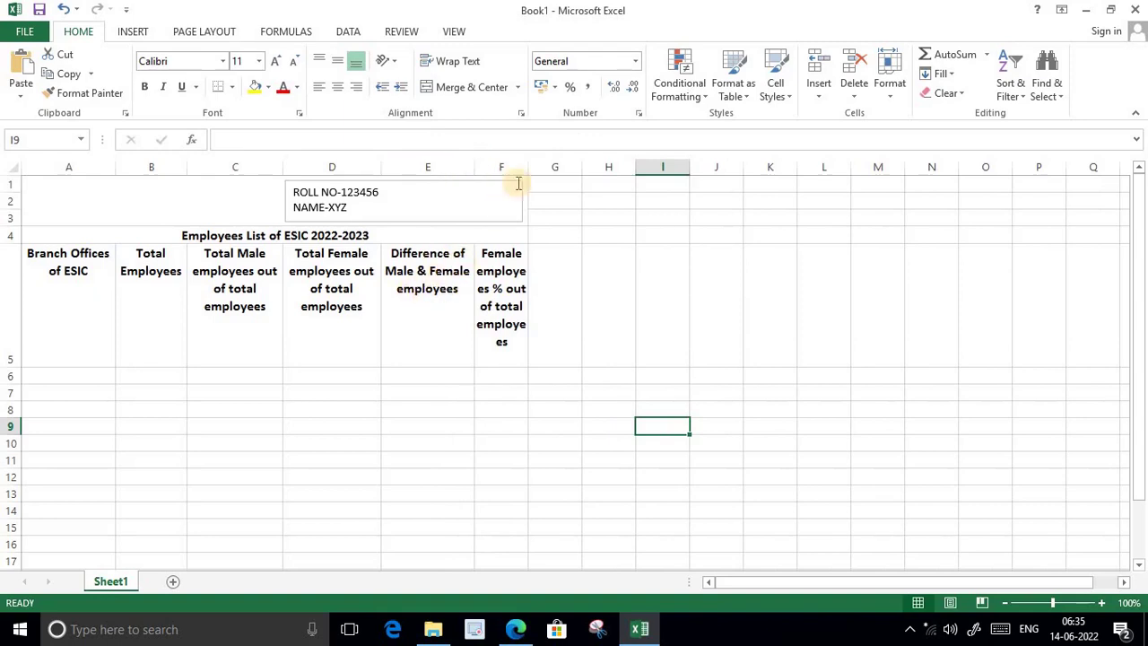
drag(527, 161, 556, 161)
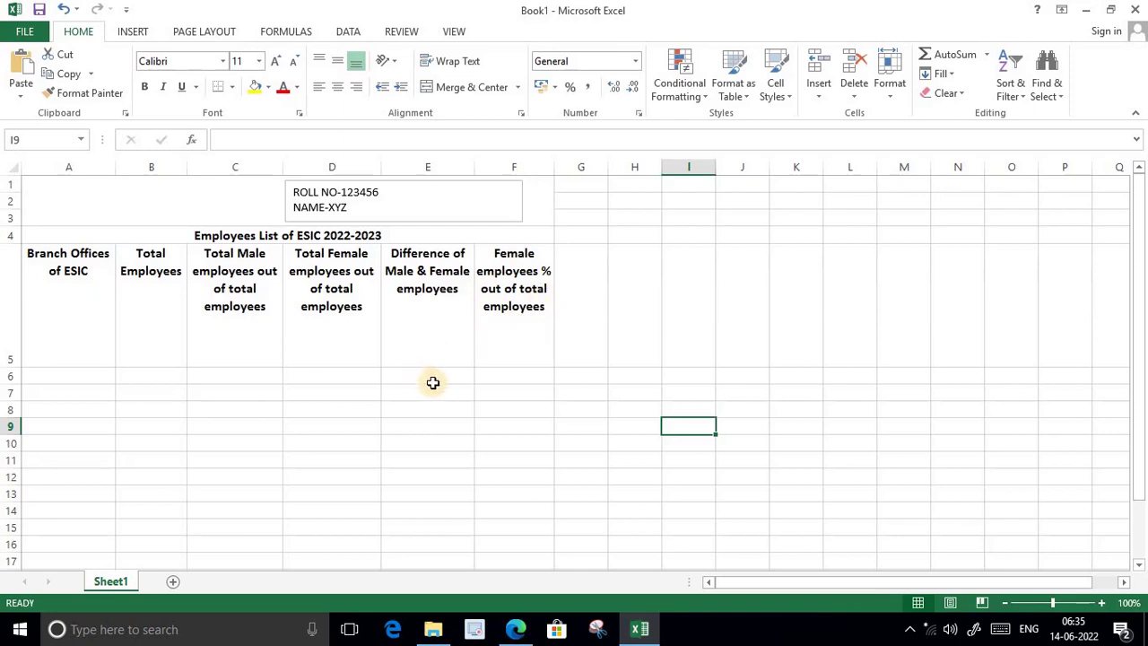
Step: Toggle Wrap Text off and on for A5:F5 so row 5 fits its headings exactly
drag(69, 293, 512, 354)
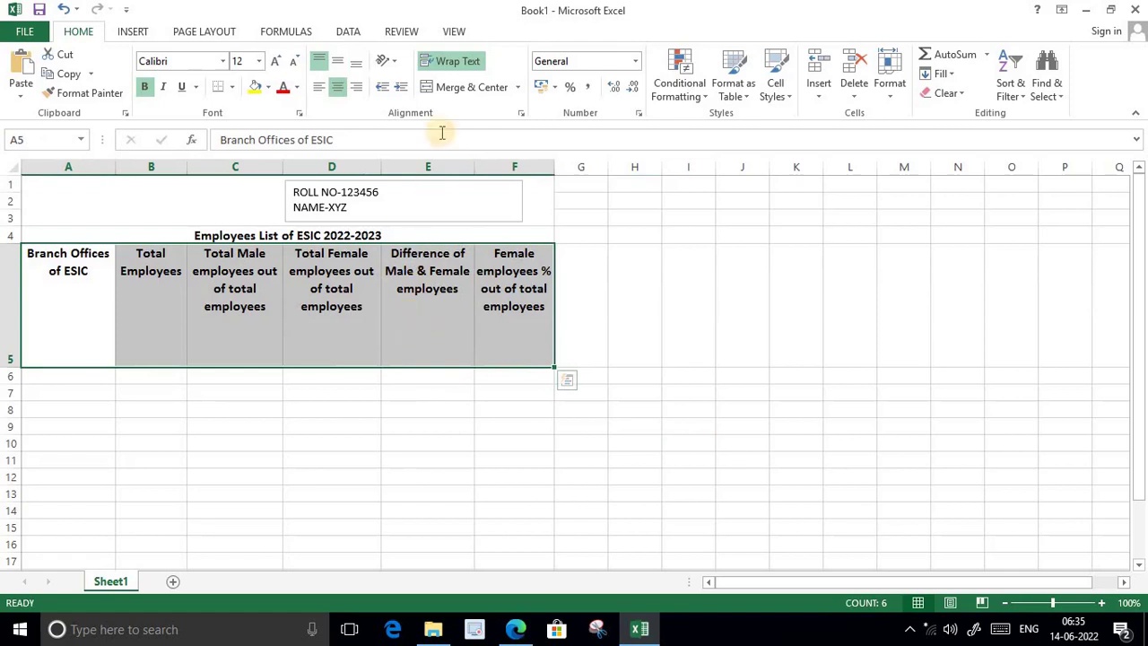
click(454, 61)
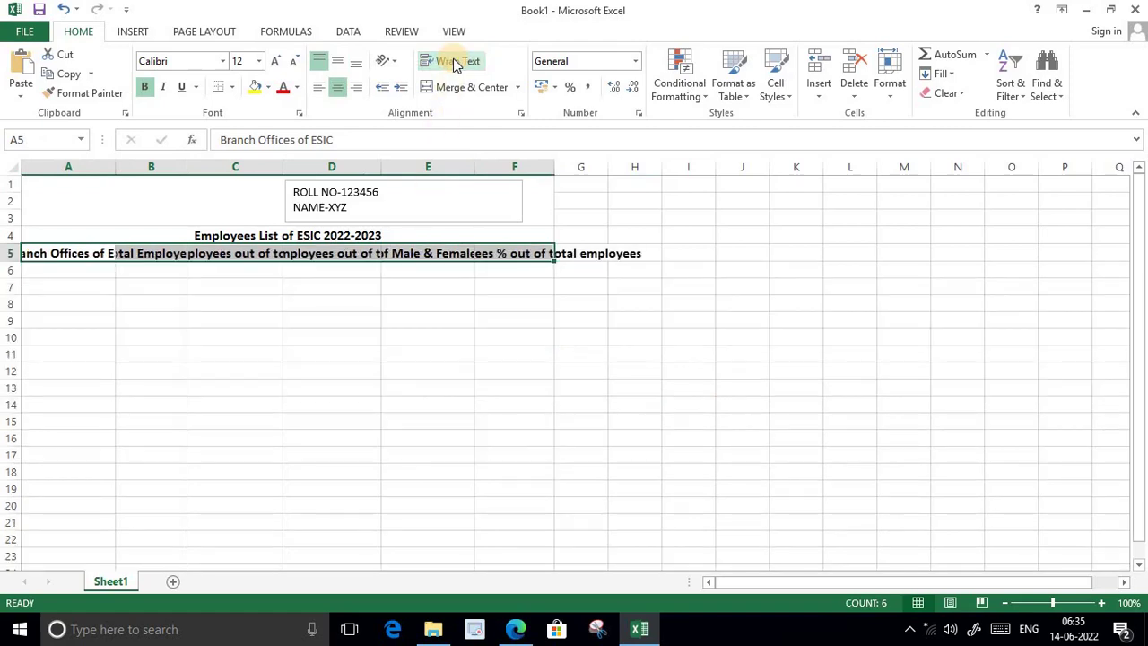
click(453, 61)
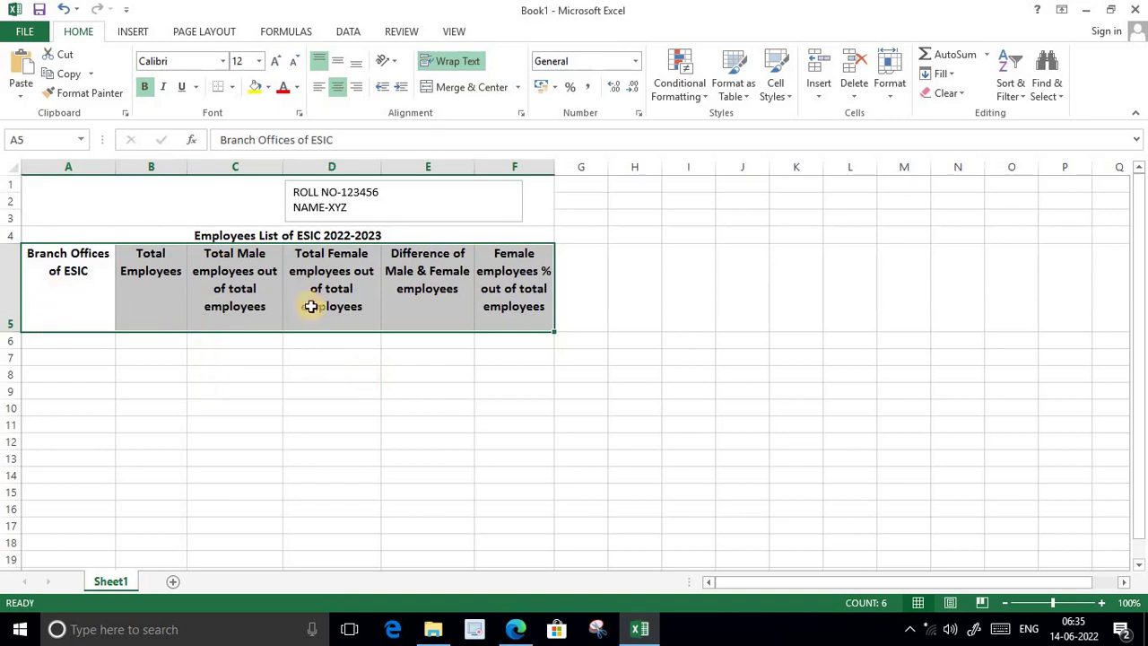
click(206, 411)
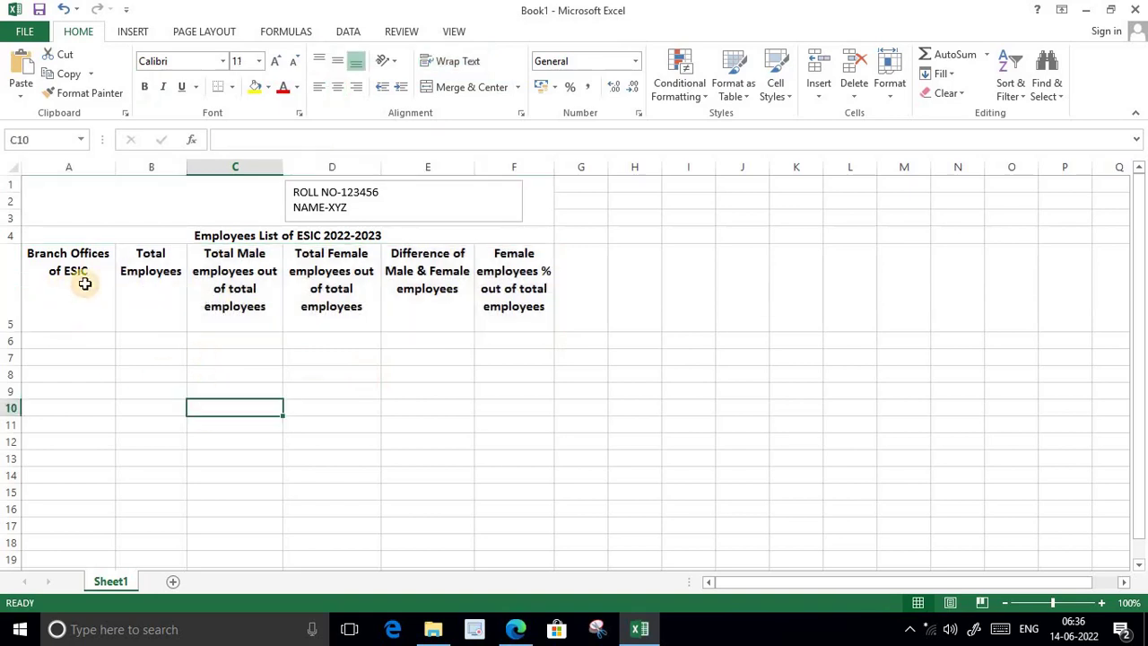
Step: Enter Golmuri, Gandhi Nagar, Srikakulam, Bokaro, Kurnool and Ramgadh in A6:A11
click(61, 342)
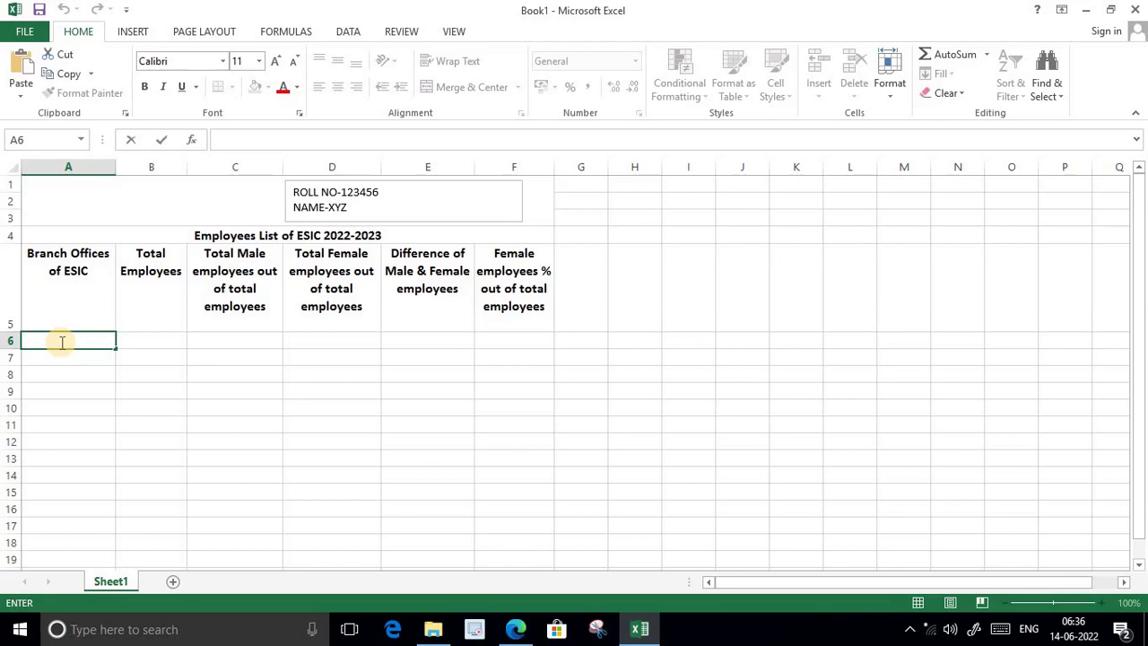
text(Golmuri)
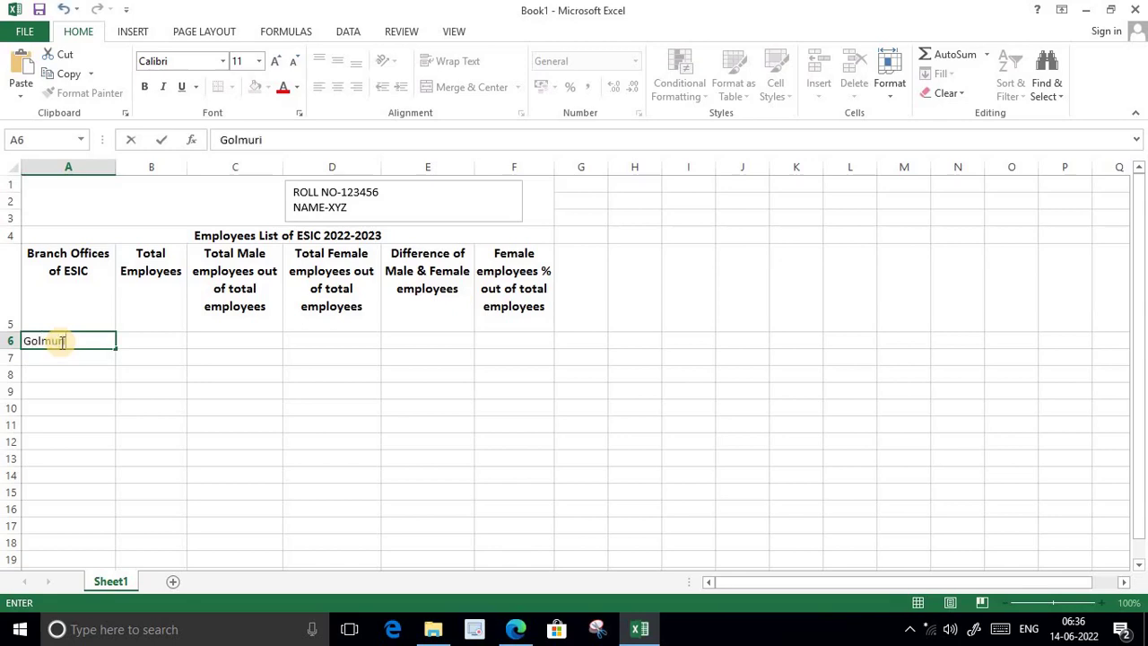
key(Return)
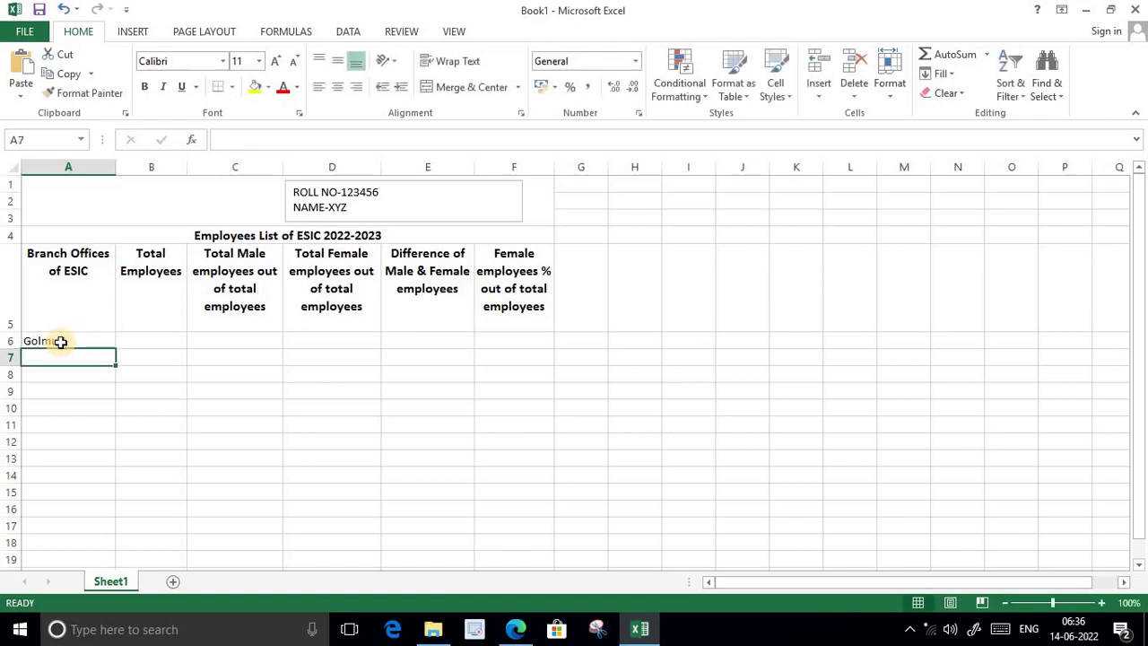
text(Ga)
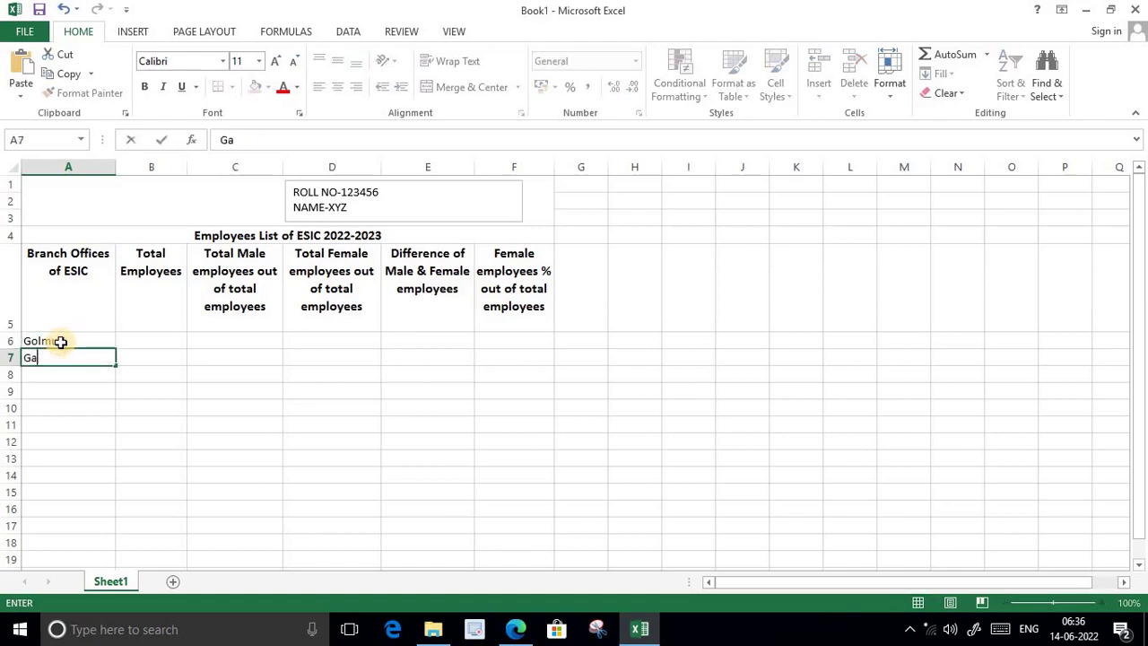
text(ndhi )
text(Nagar)
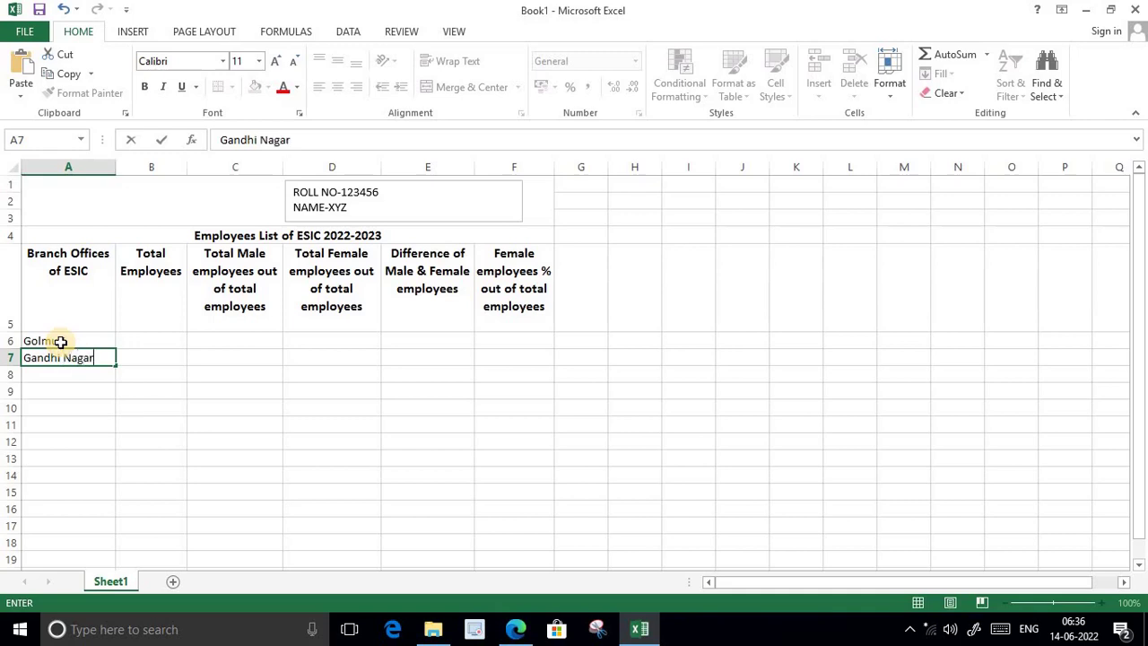
key(Return)
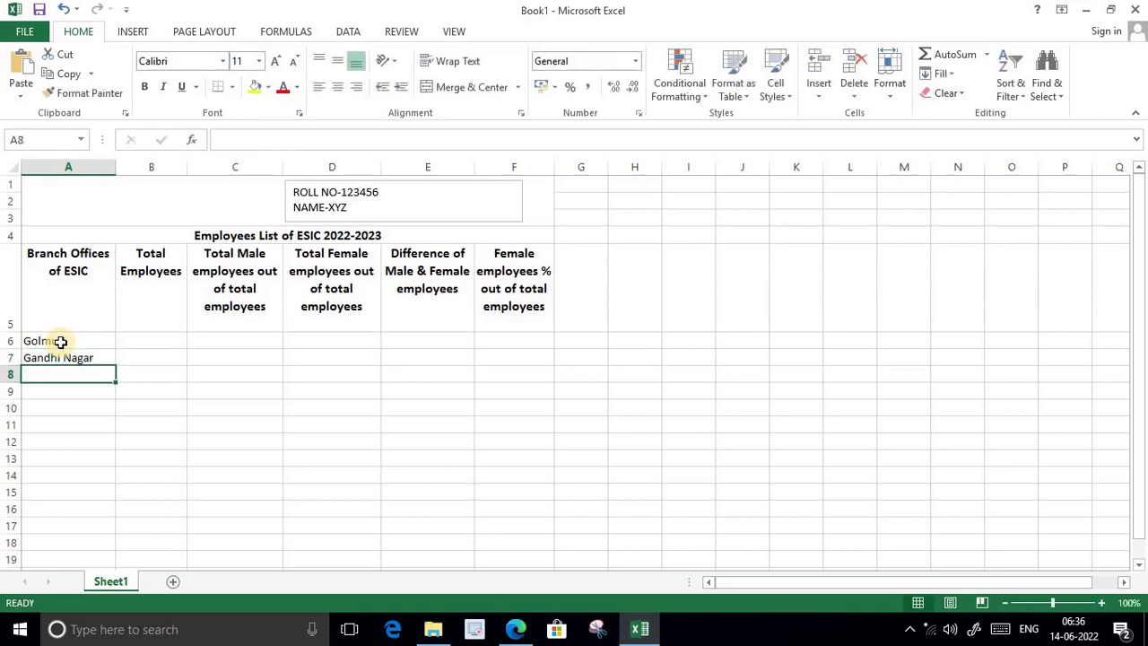
text(SA)
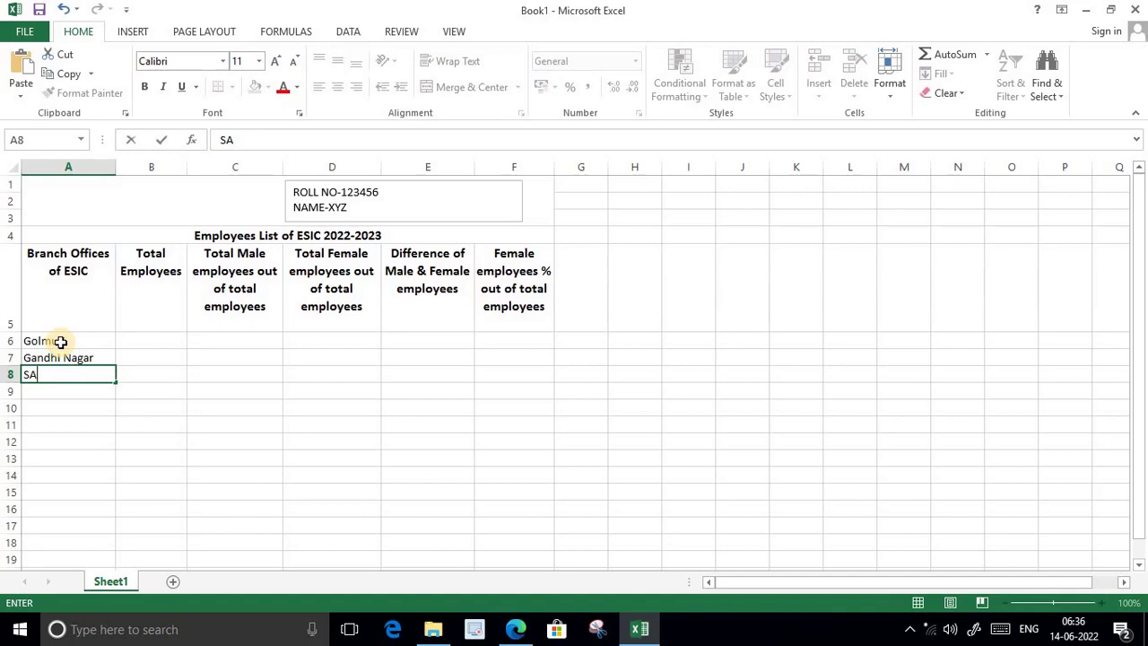
key(BackSpace)
text(kakula)
text(m)
key(Return)
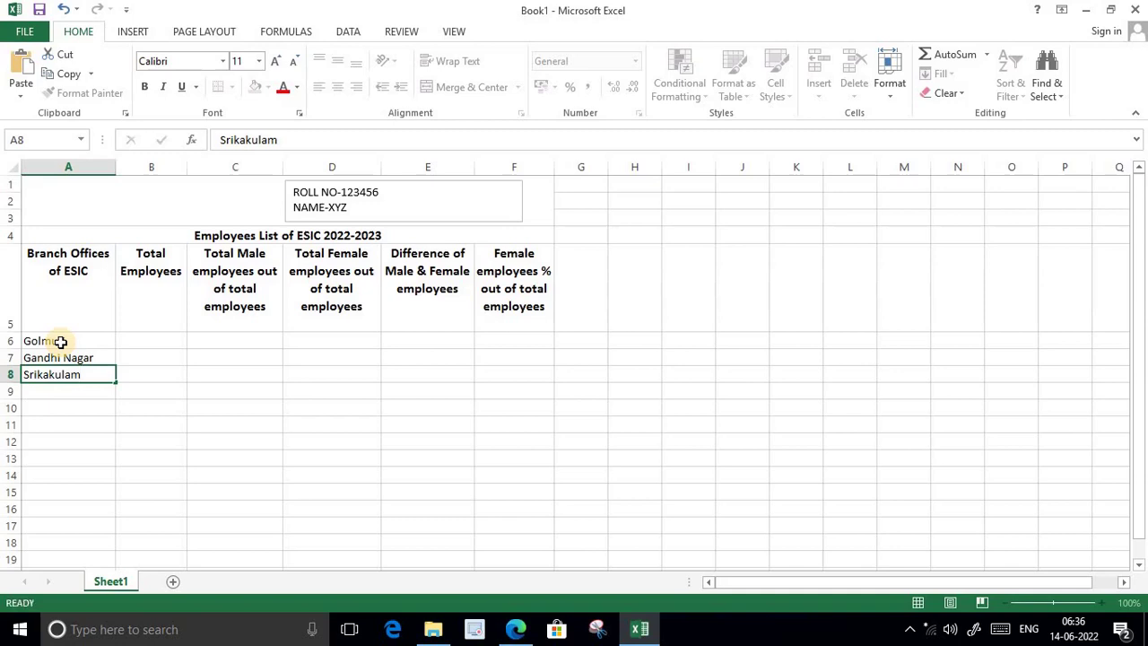
text(Bokaro)
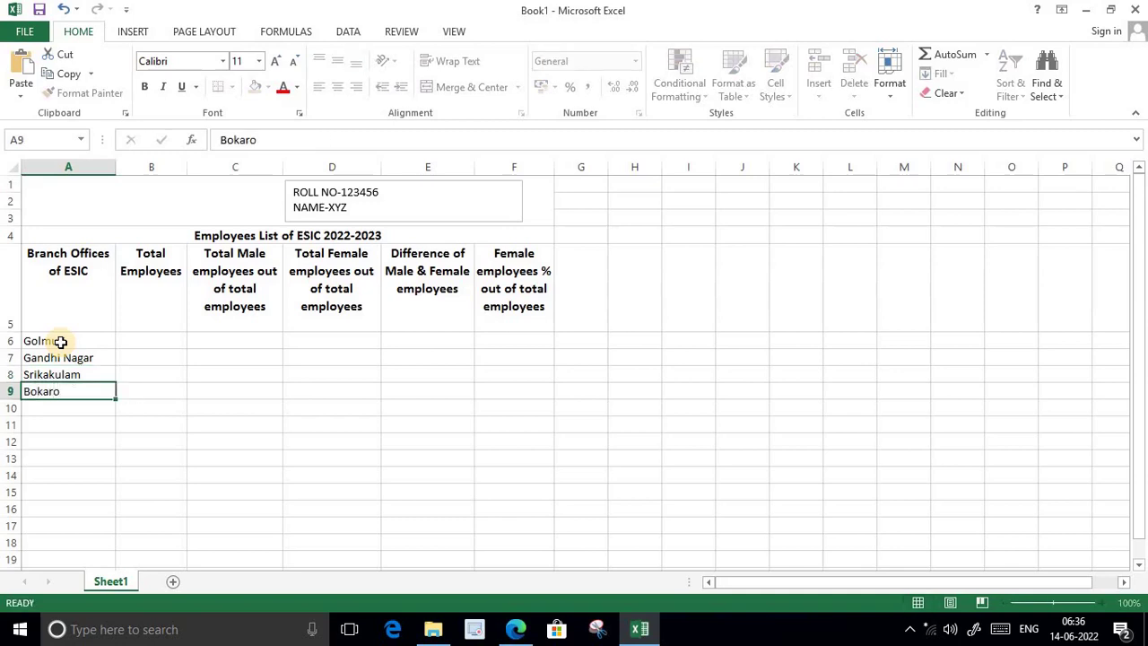
key(Return)
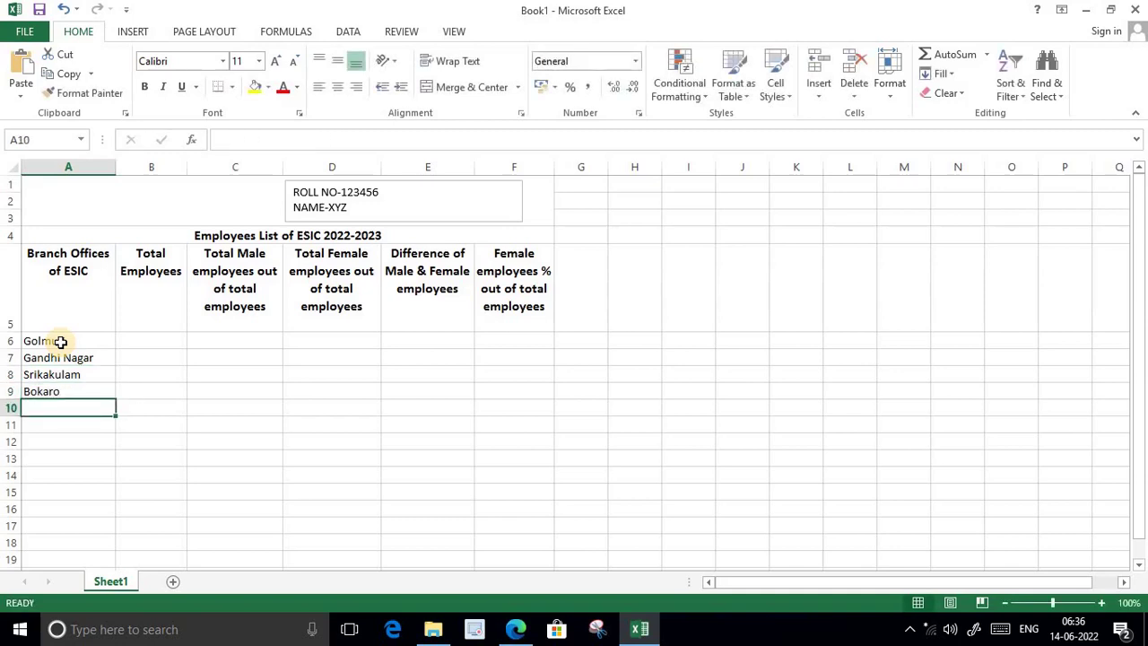
text(Kur)
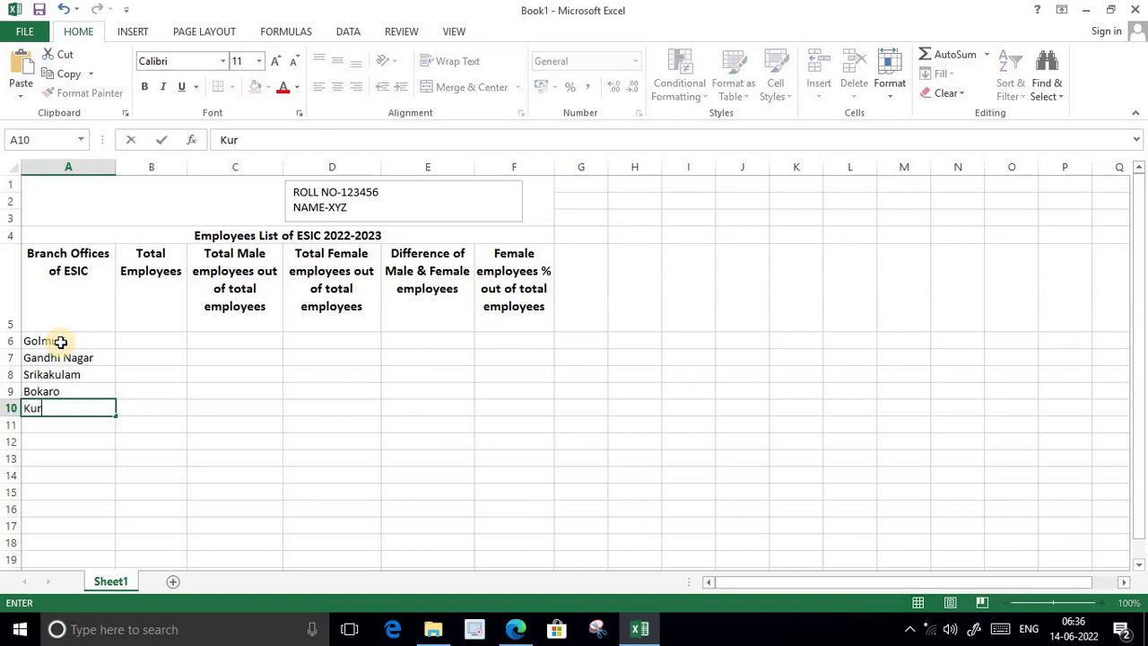
text(nool)
key(Return)
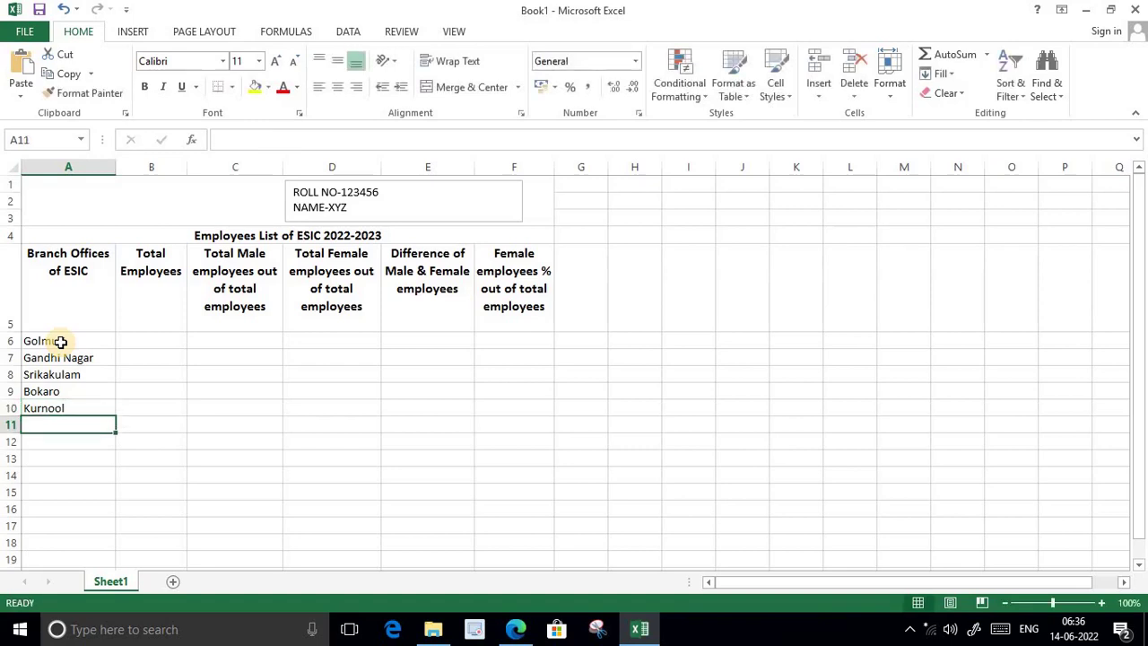
text(Ram)
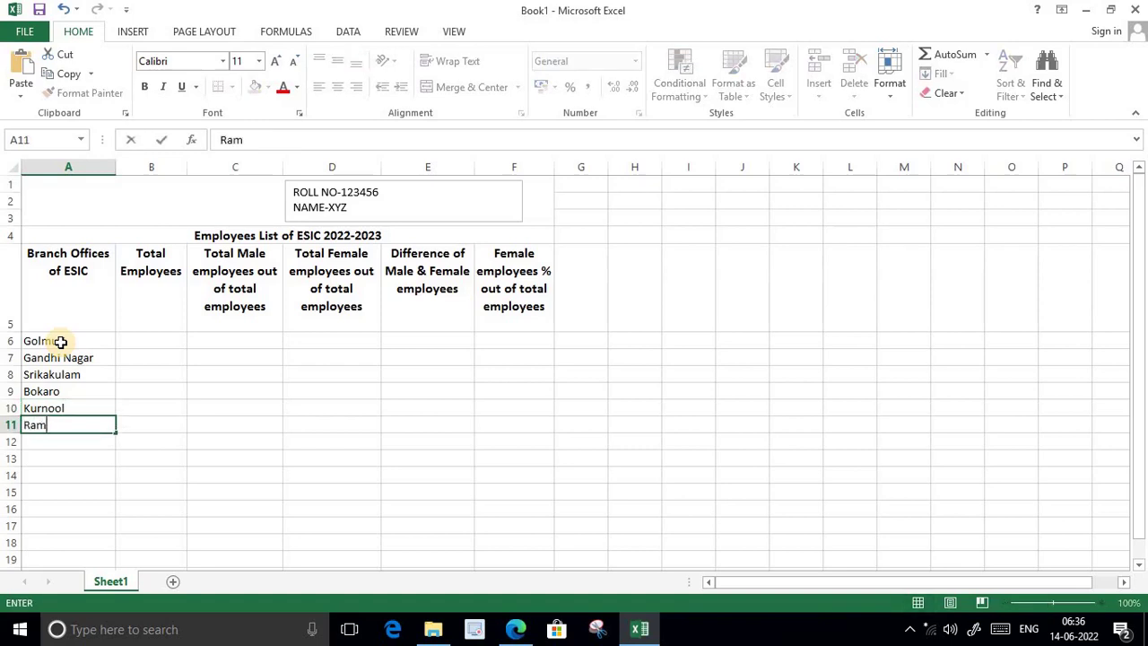
text(gadh)
Step: Fill B6:B11 with totals 8750, 6667, 5231, 7862, 3645 and 4862
double_click(156, 340)
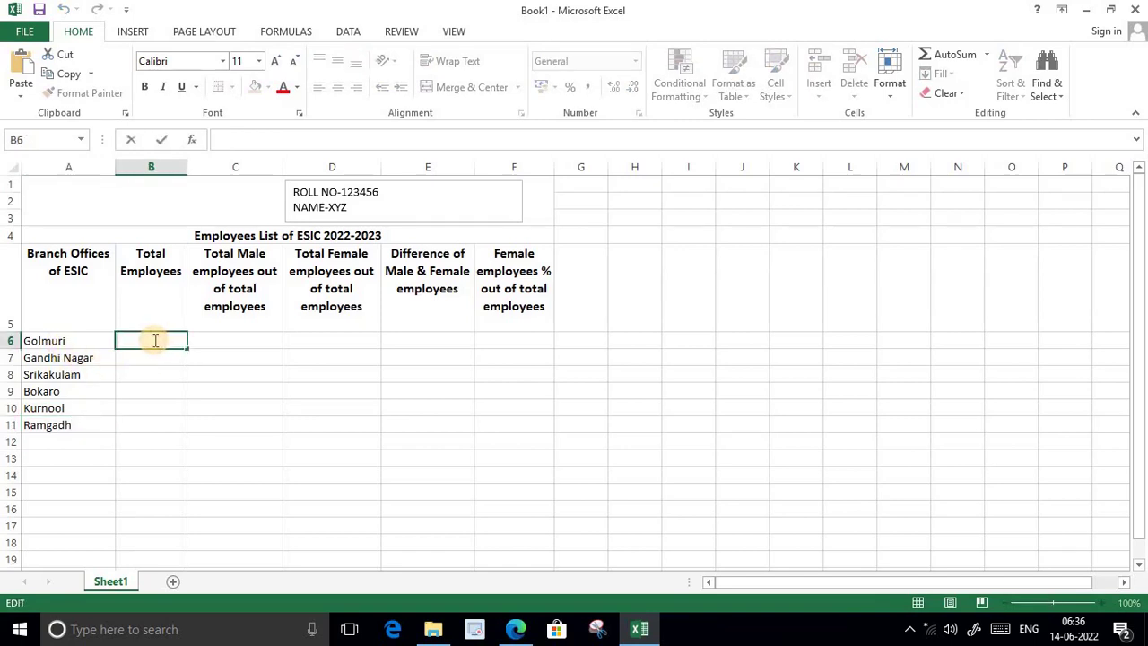
text(8750)
click(146, 358)
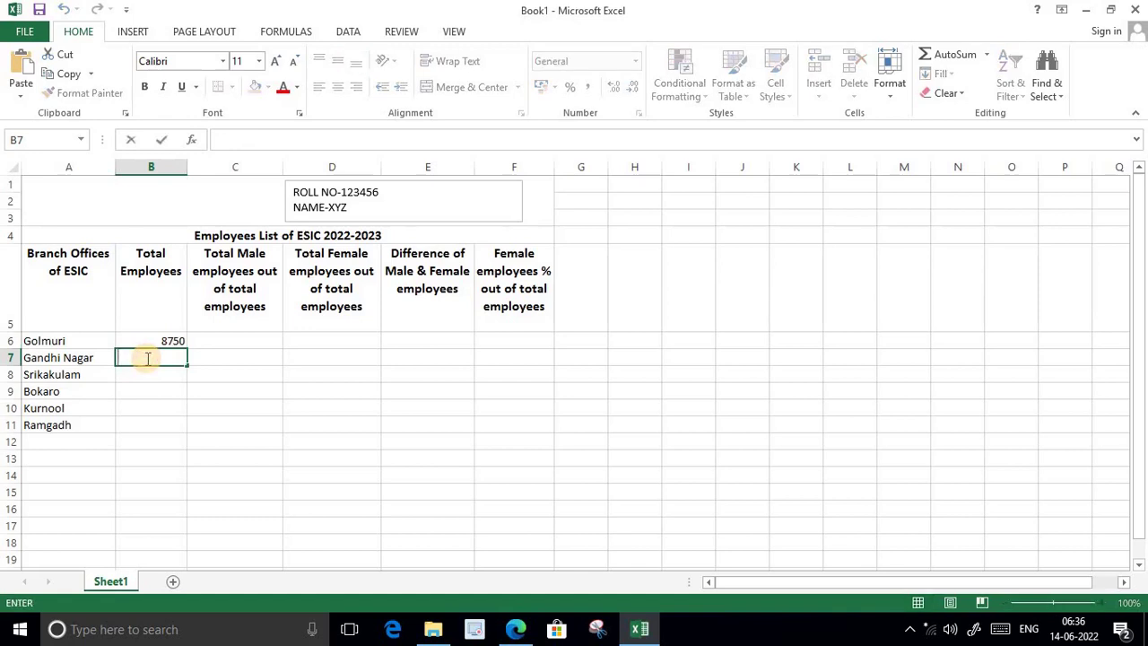
text(6667)
key(Return)
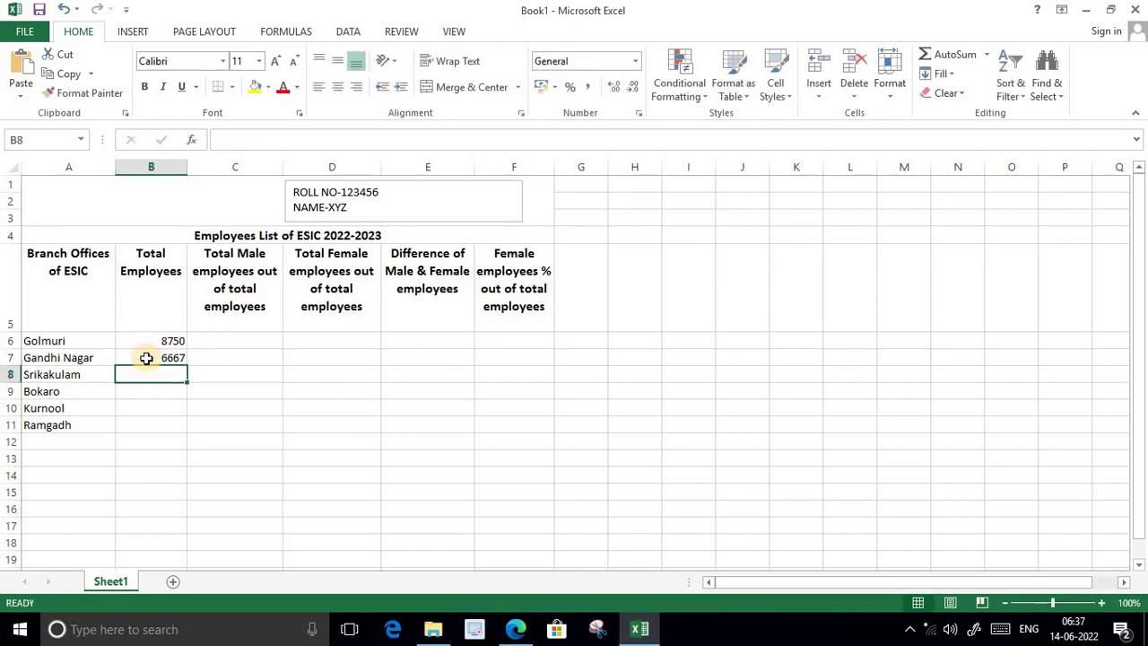
text(5231)
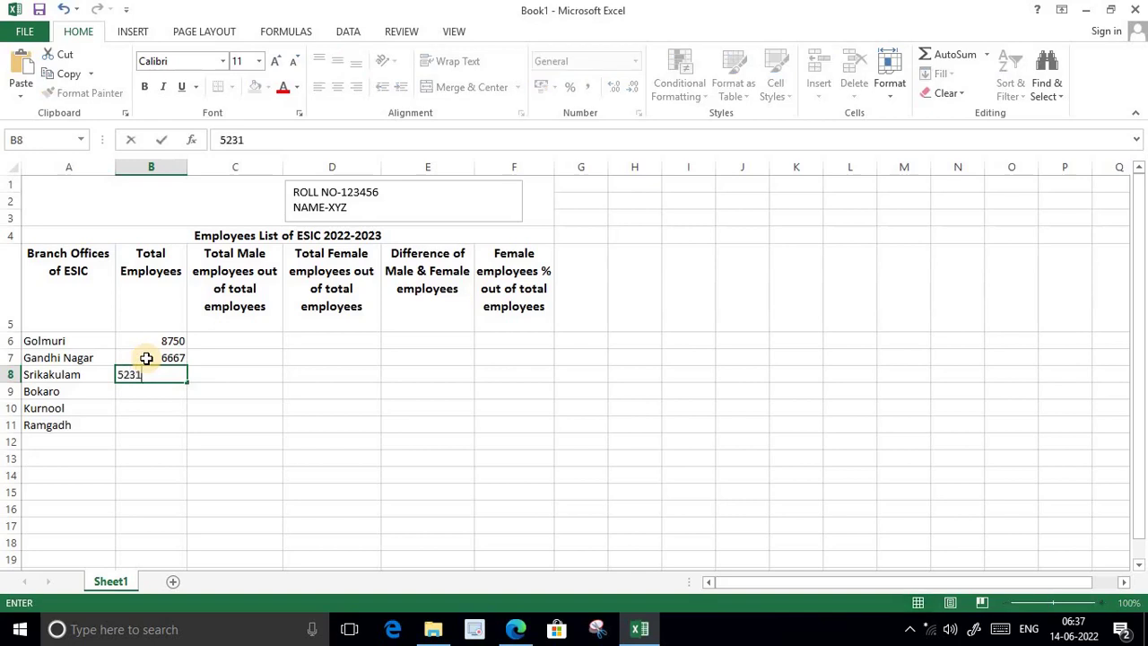
key(Return)
text(7862)
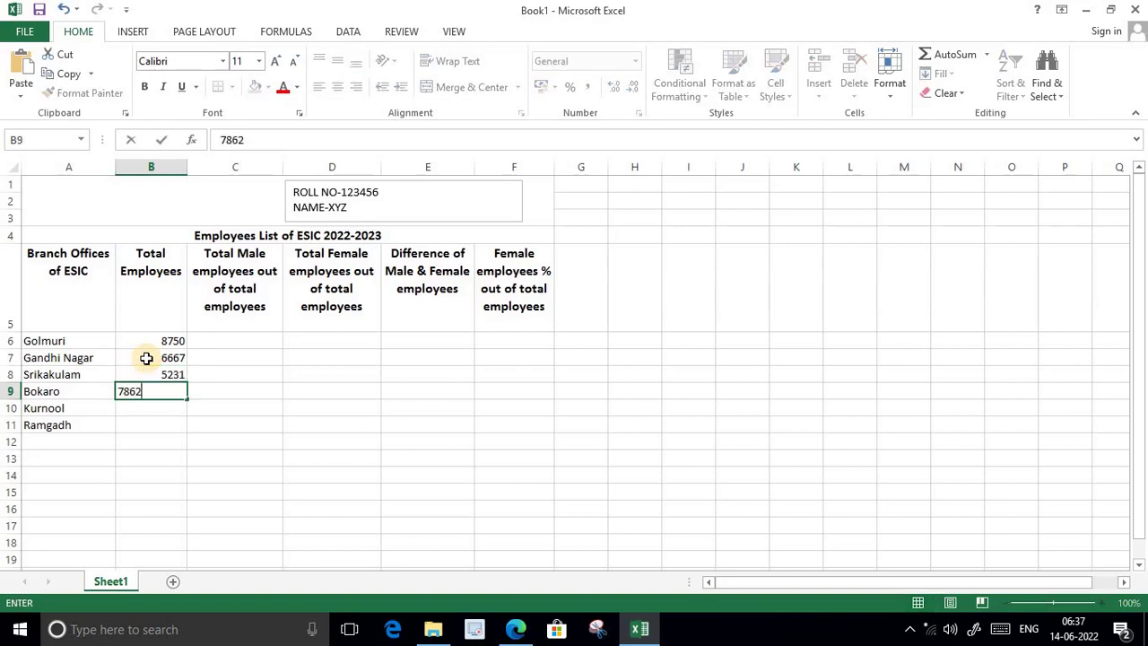
key(Return)
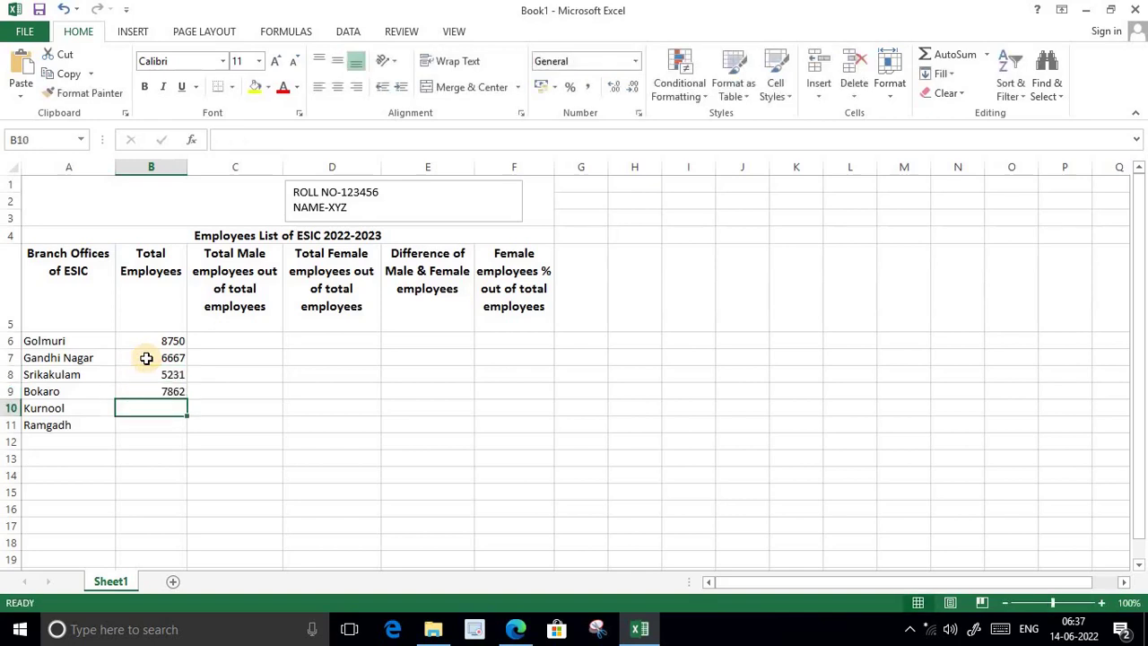
text(3)
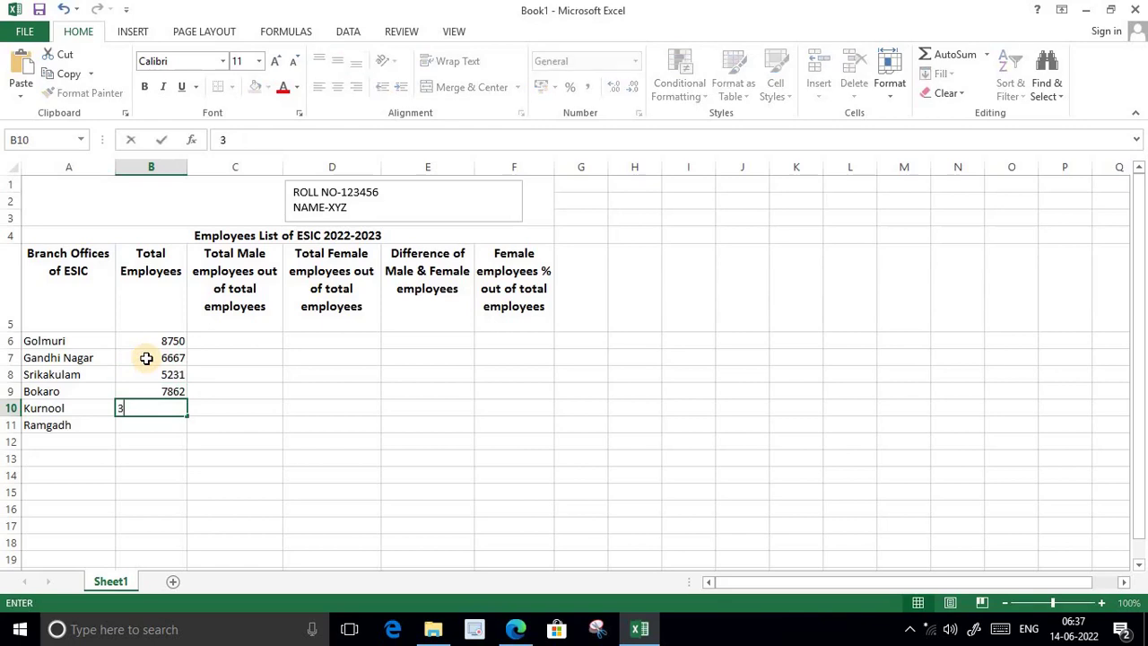
text(645)
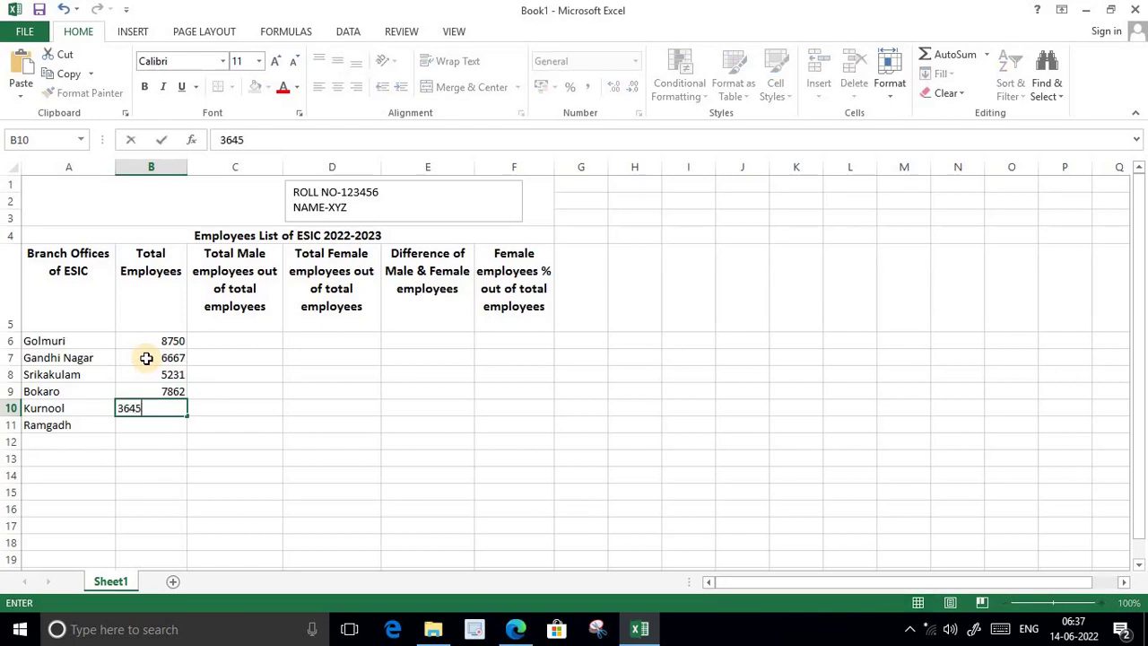
key(Return)
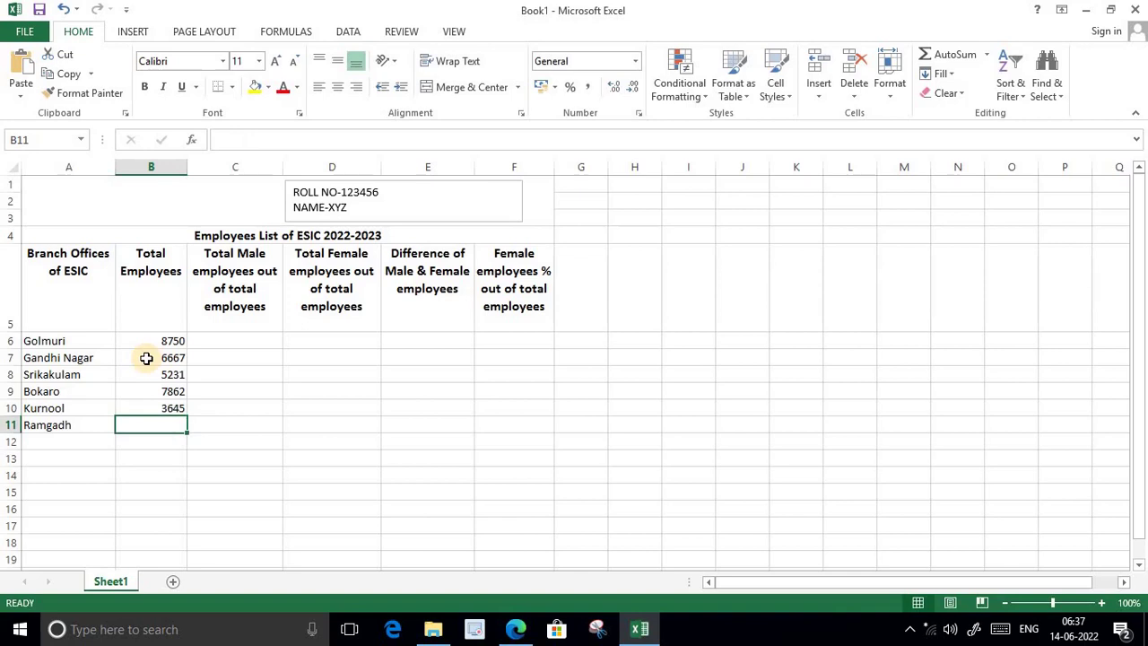
text(48)
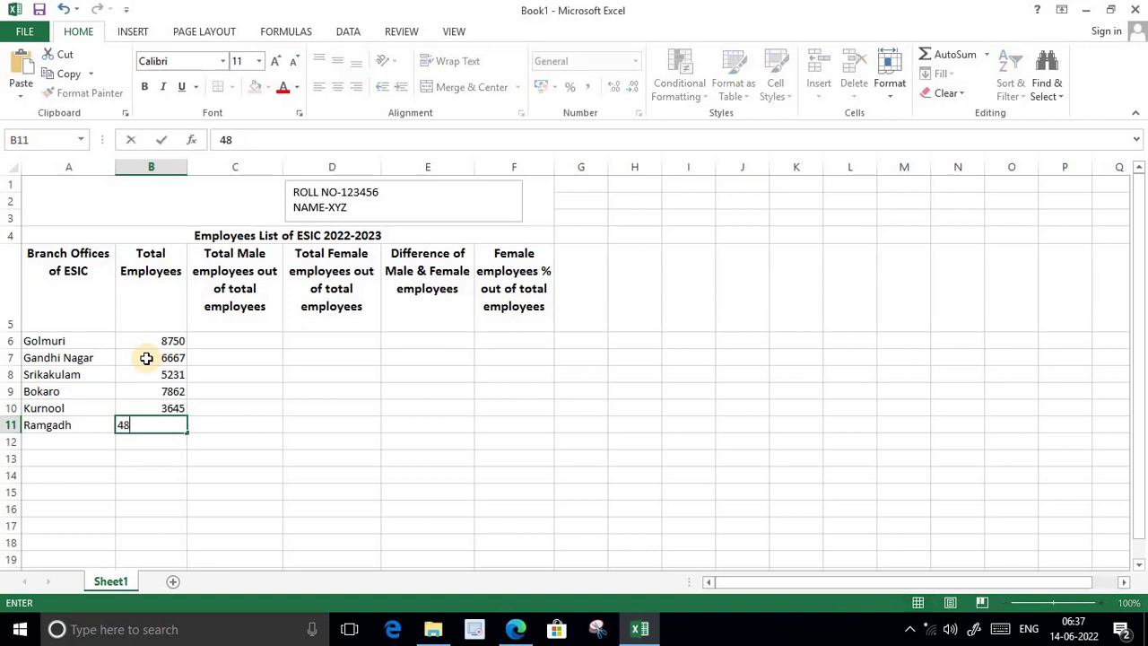
text(62)
Step: Enter male counts 2899, 2186, 4150, 2650, 3654 and 4586 upward from C11 to C6
key(Tab)
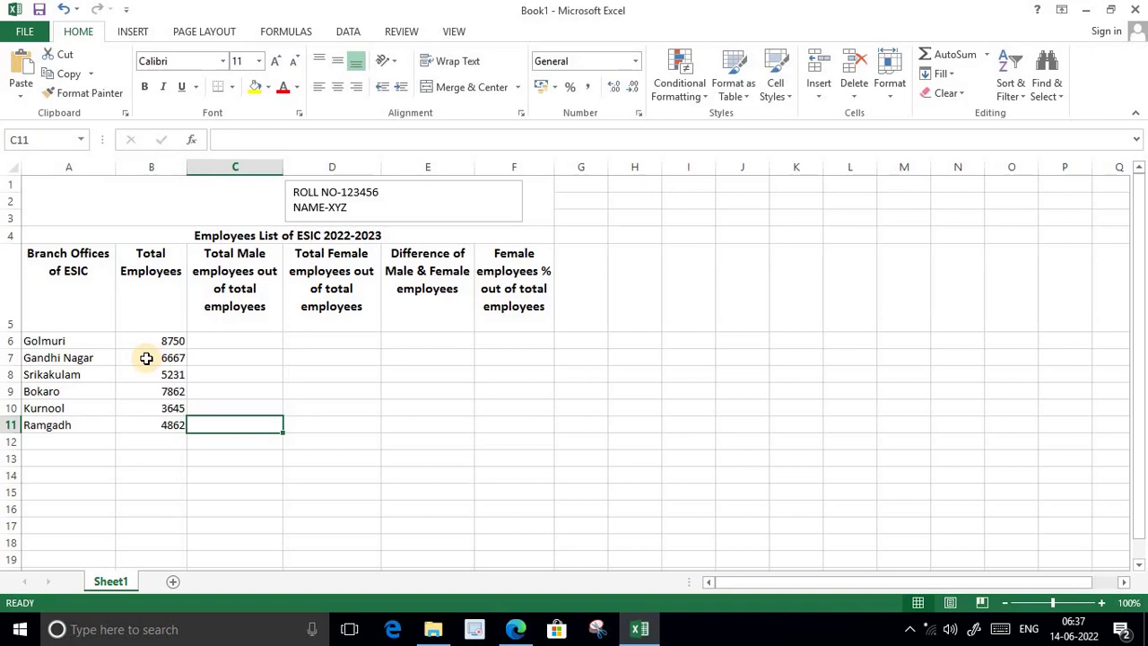
text(2899)
key(Up)
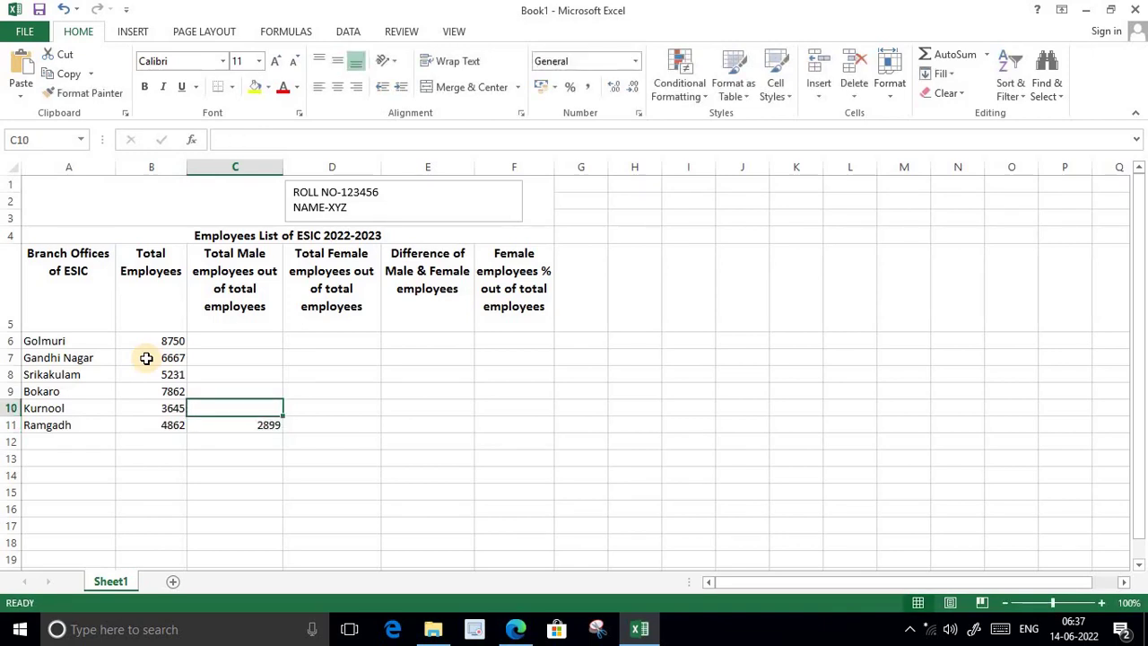
text(2186)
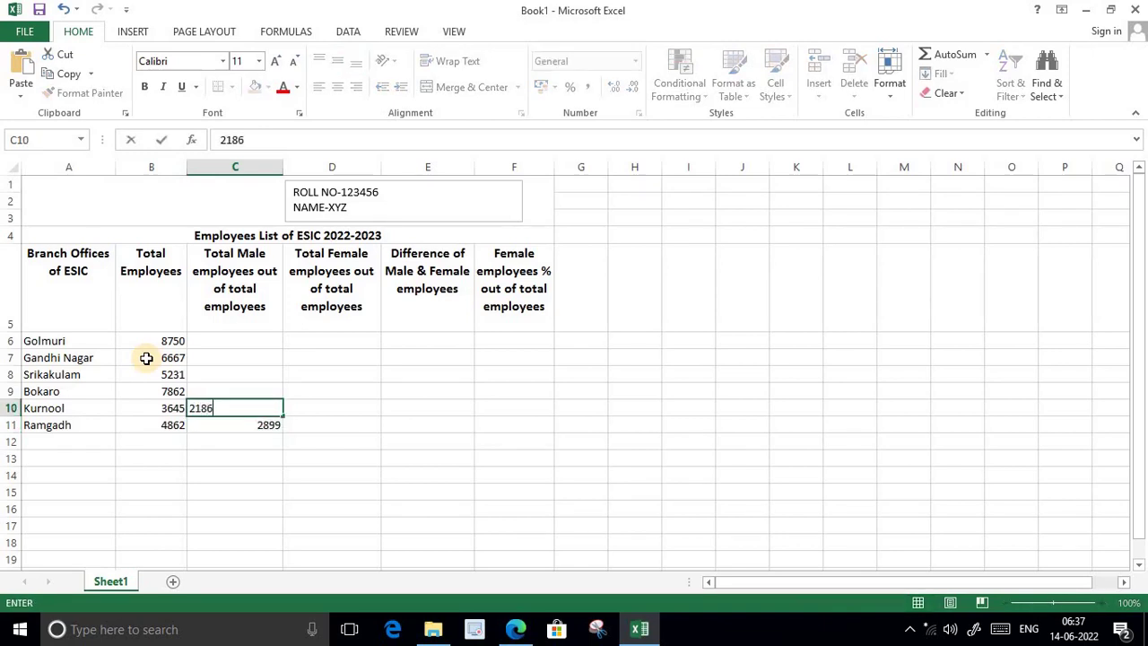
key(Up)
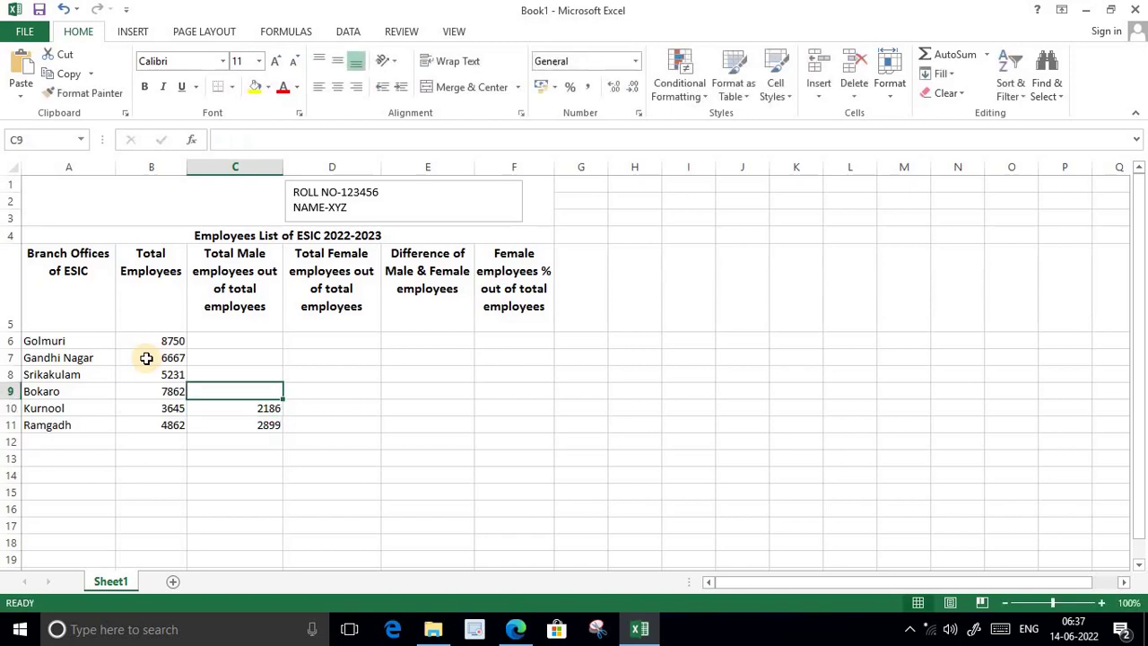
text(4150)
key(Up)
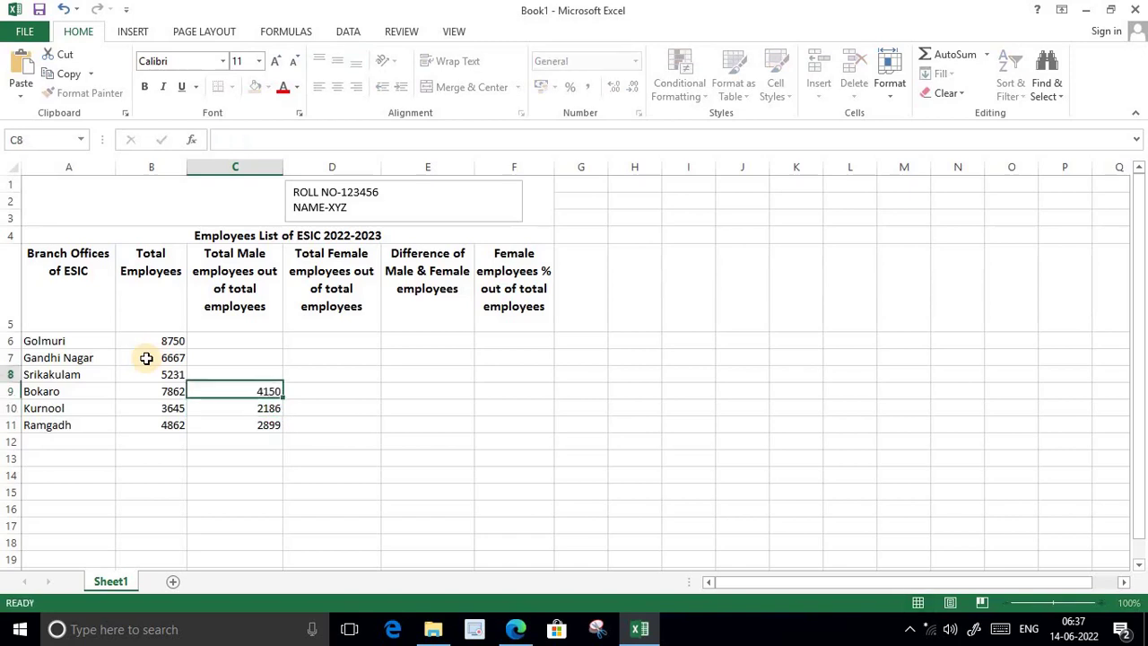
text(2650)
key(Up)
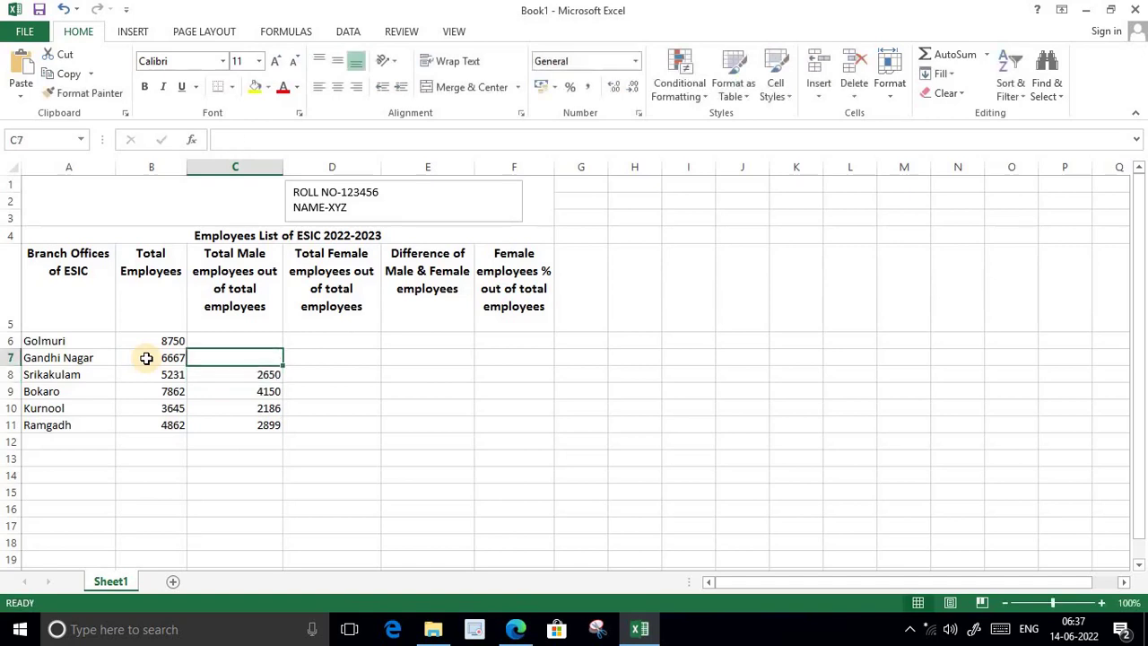
text(3654)
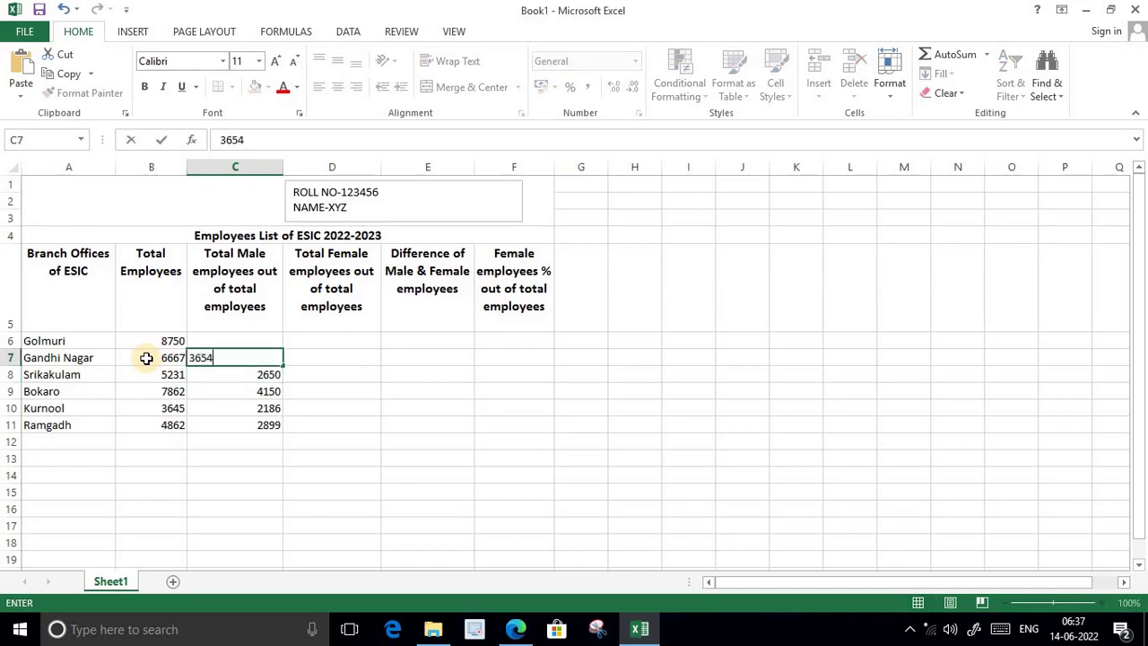
key(Up)
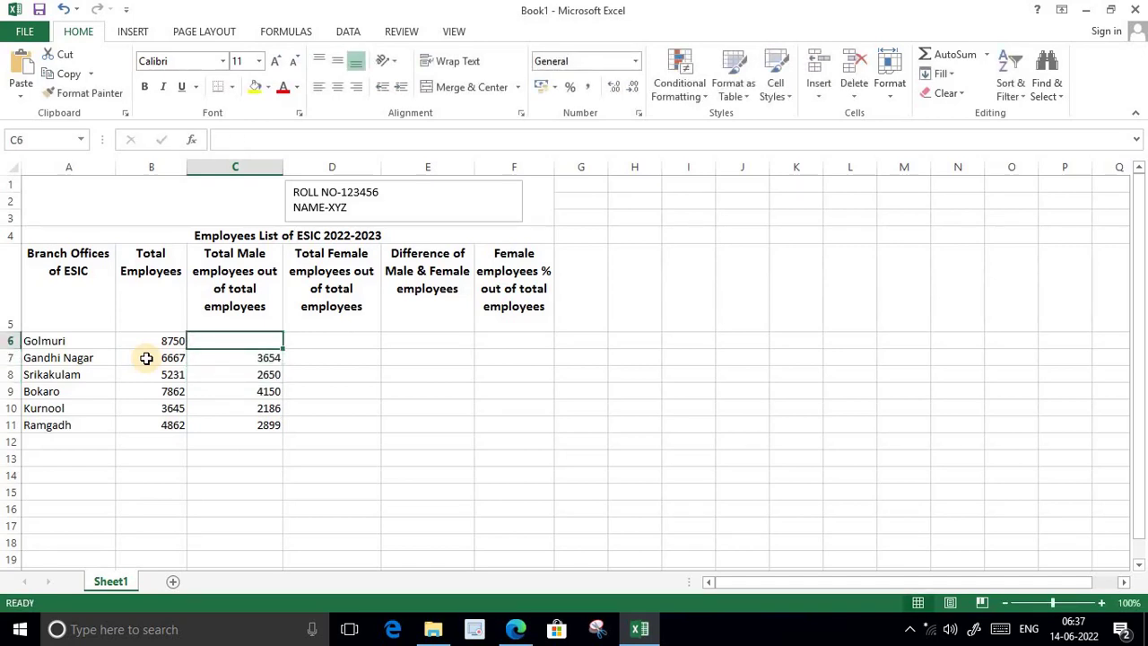
text(4586)
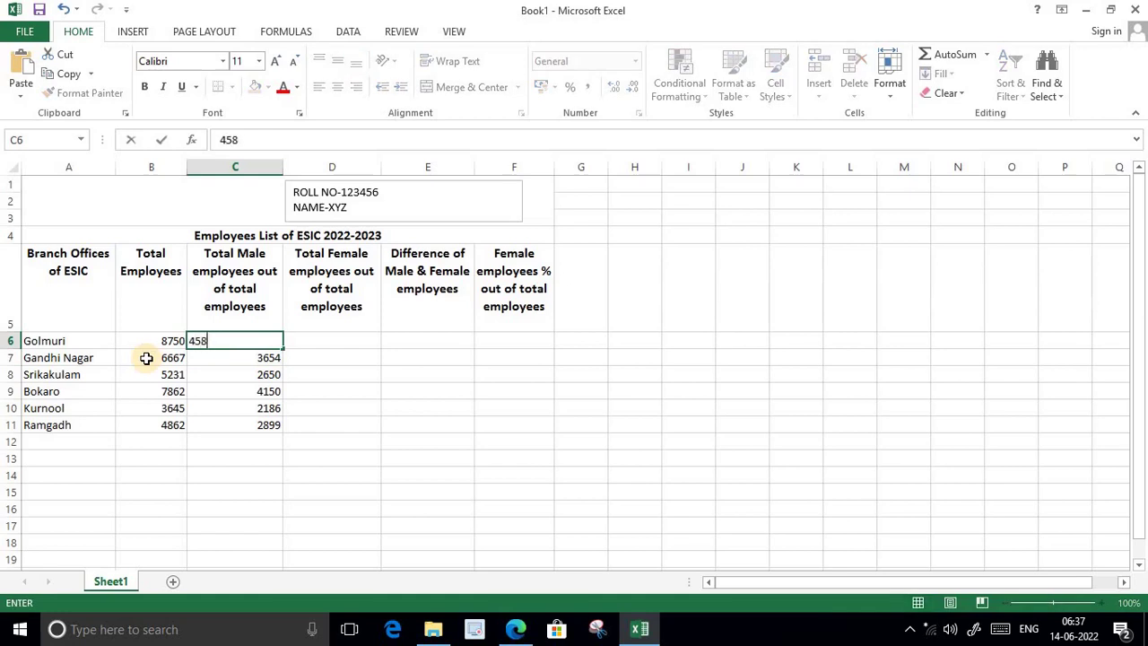
Step: Centre the branch rows A6:F11 at 12-point font, then bring up the lecture PDF for comparison
click(346, 341)
click(32, 342)
drag(93, 382, 491, 432)
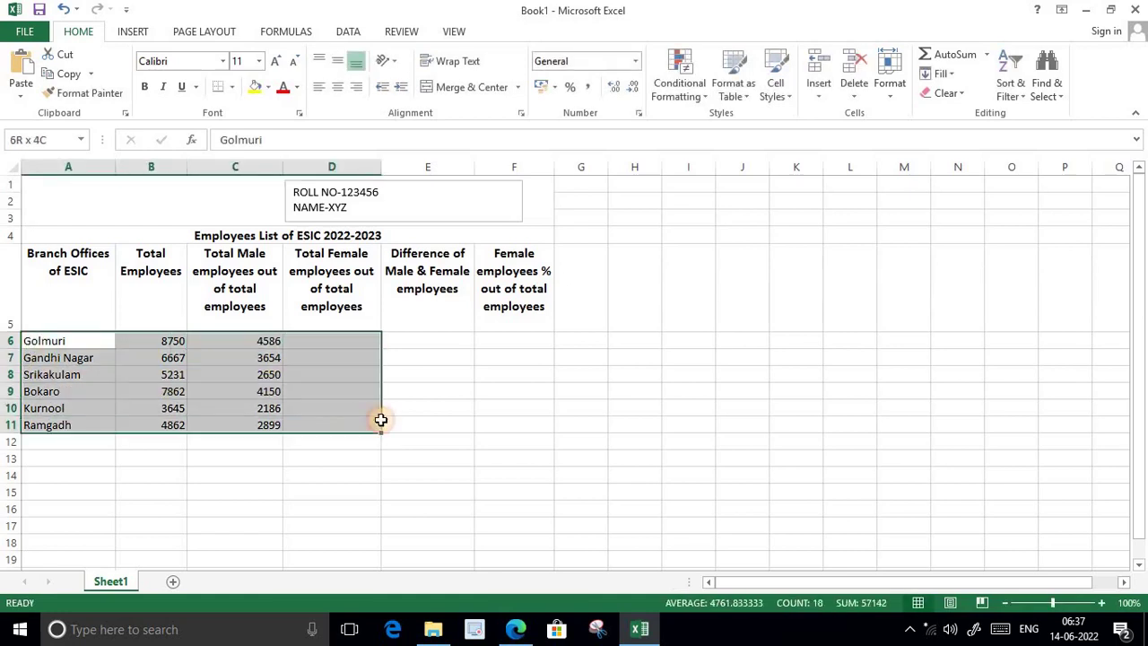
click(339, 89)
click(244, 61)
text(12)
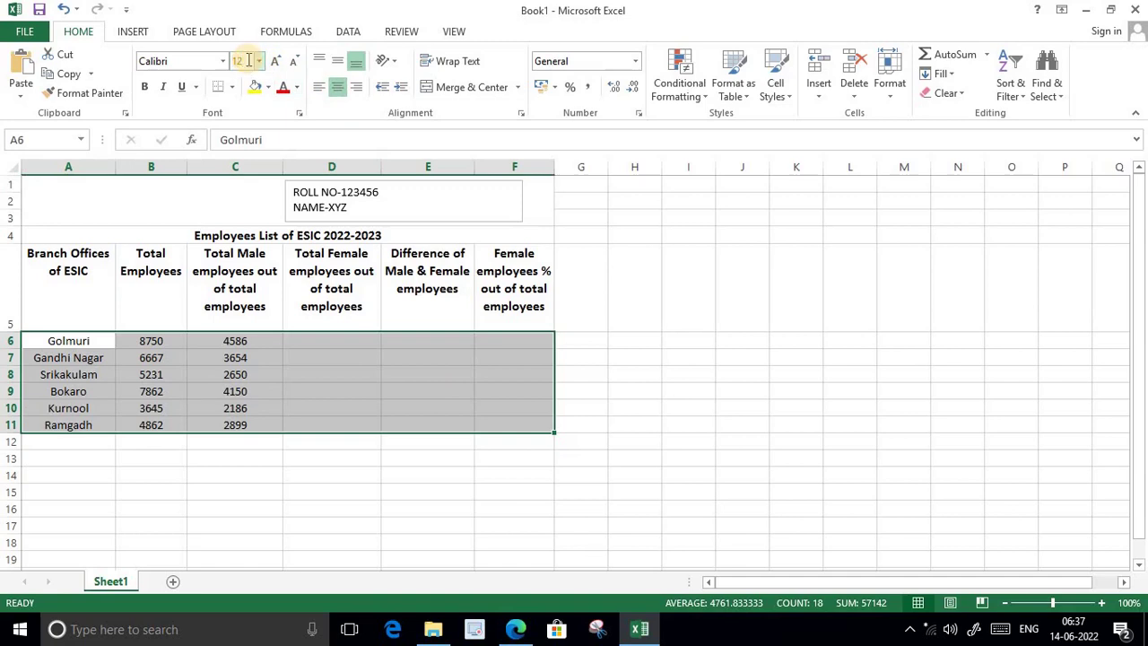
key(Return)
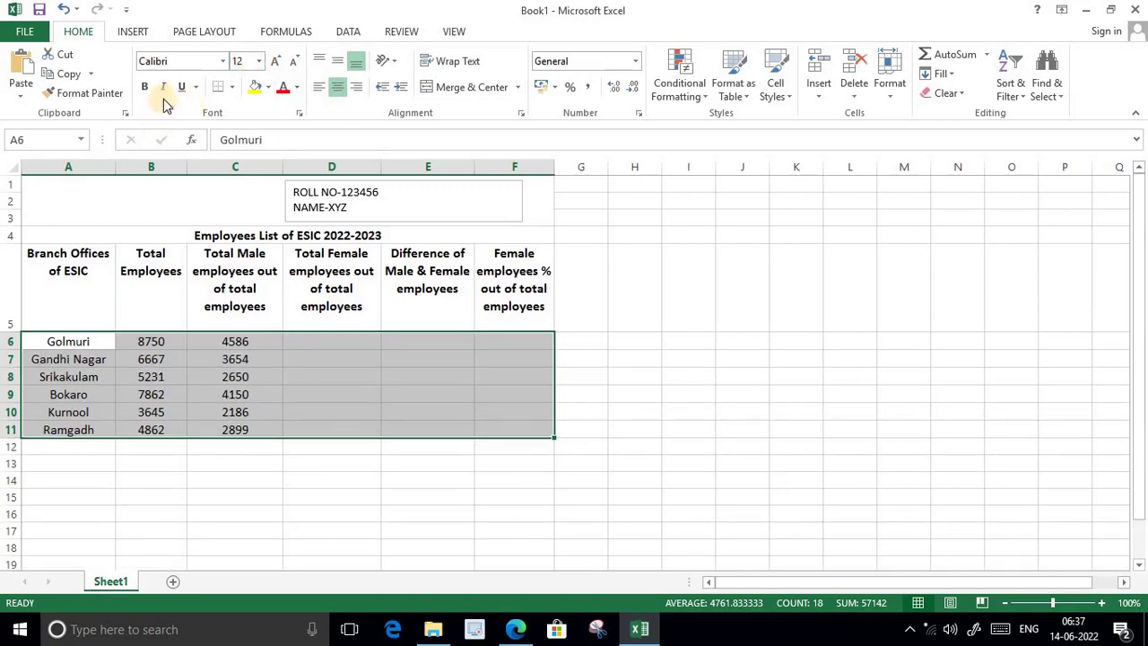
click(519, 629)
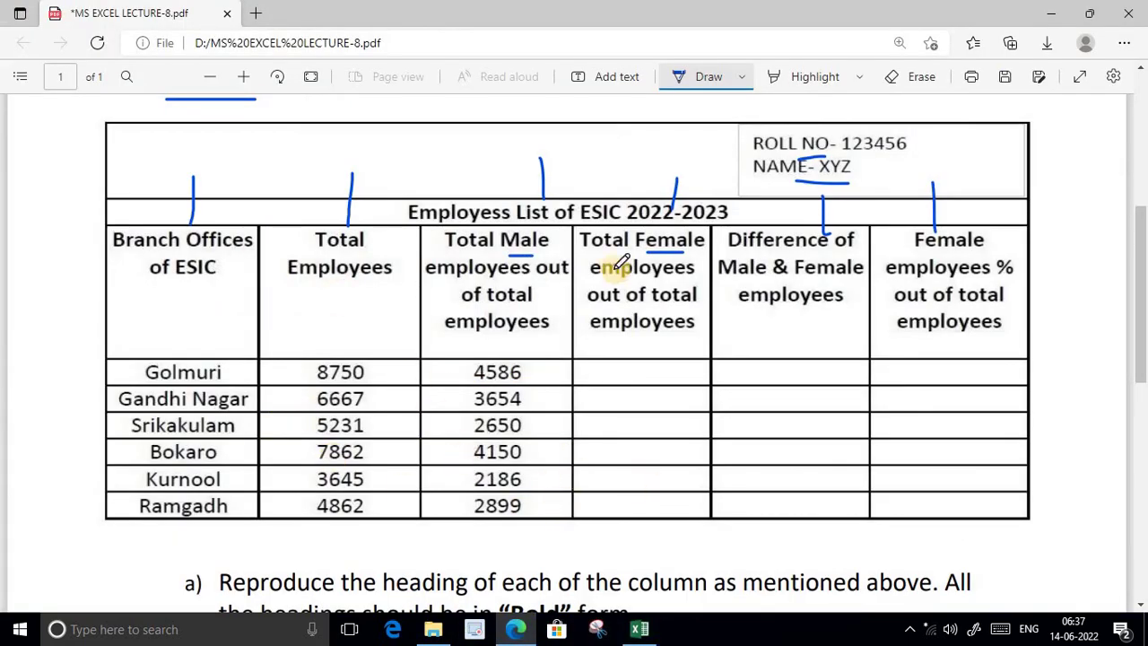
Step: Back in the workbook, set the roll number and name text box text to size 12
click(634, 634)
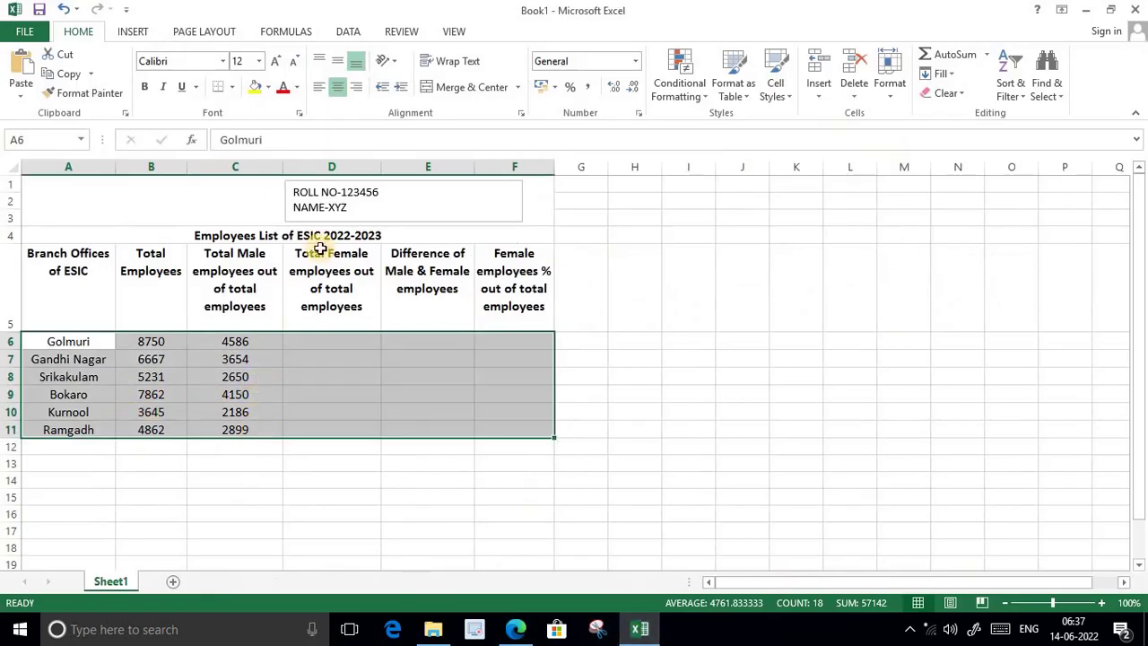
click(359, 197)
drag(364, 209, 302, 188)
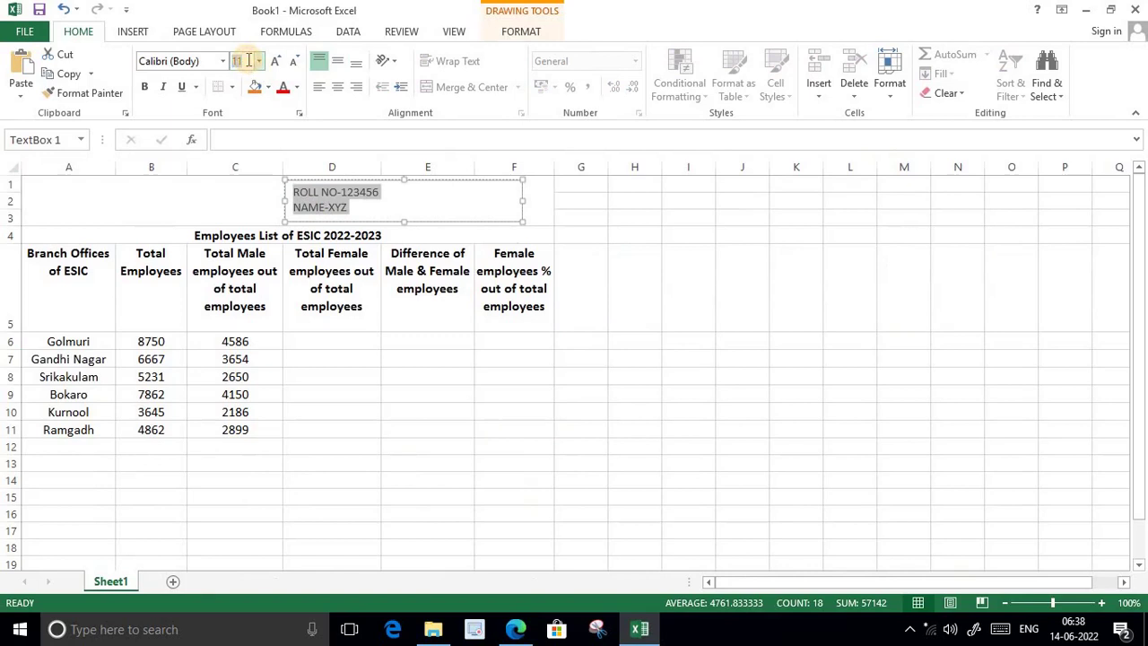
text(12)
key(Return)
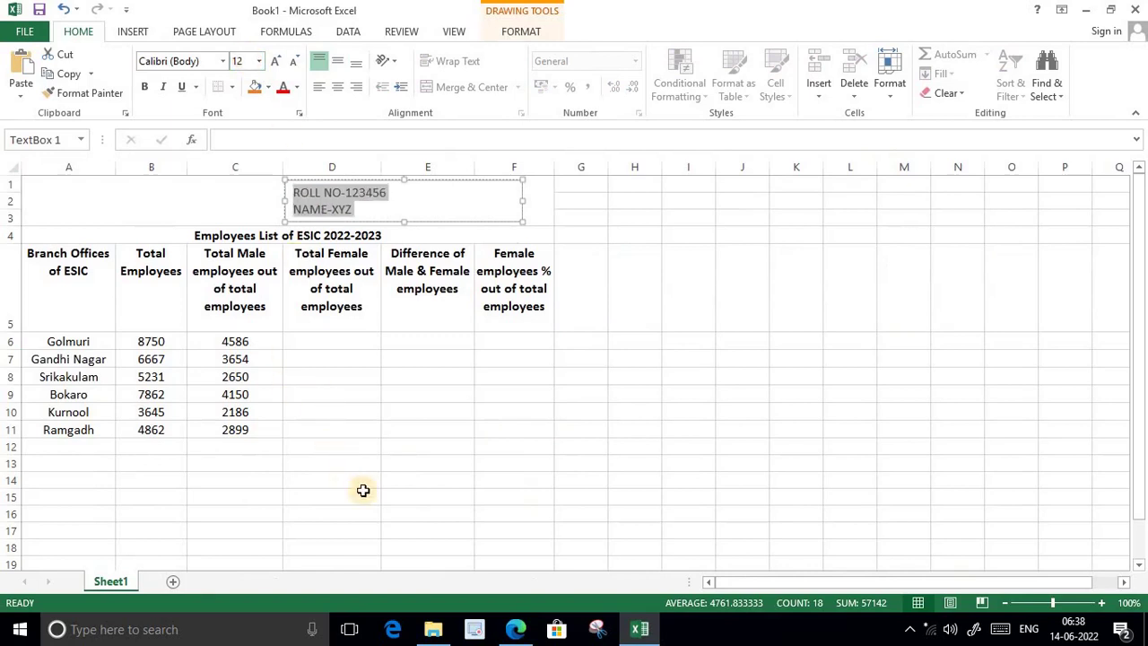
click(532, 430)
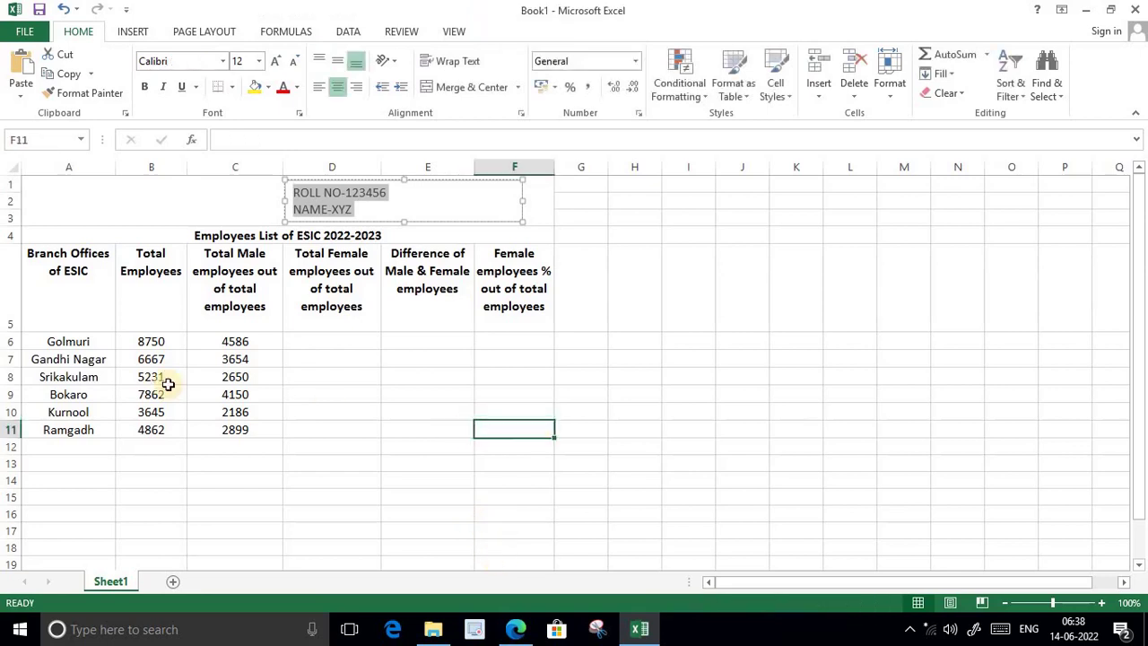
click(318, 341)
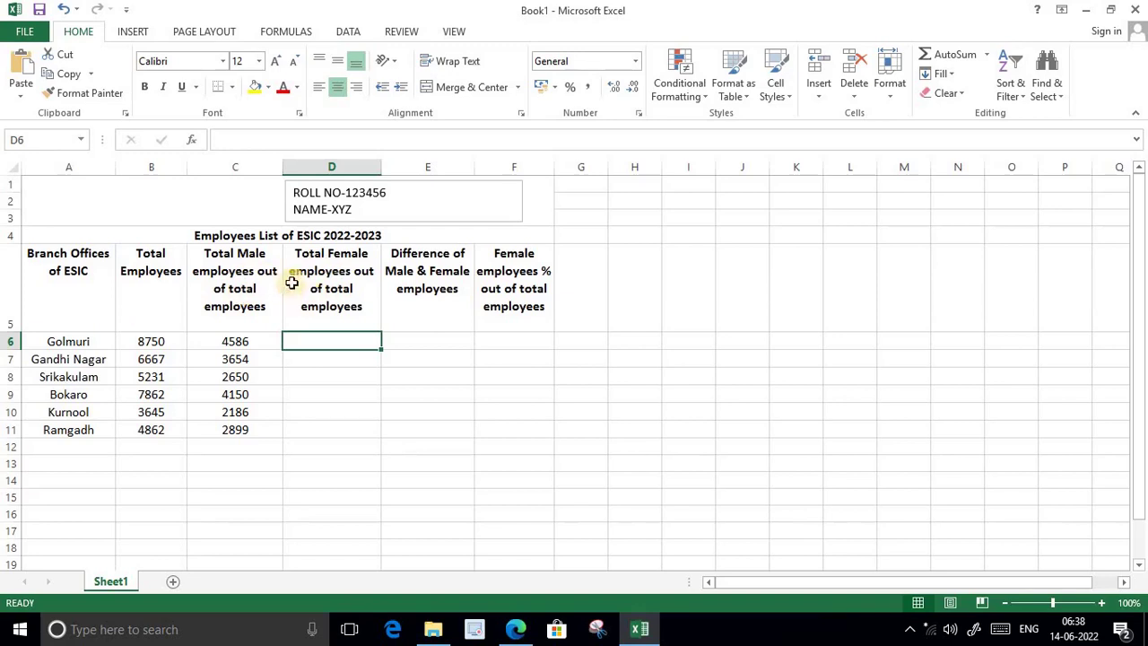
Step: Enter =B6-C6 in D6 and fill it down to D11, giving female counts 4164 to 1963
double_click(325, 340)
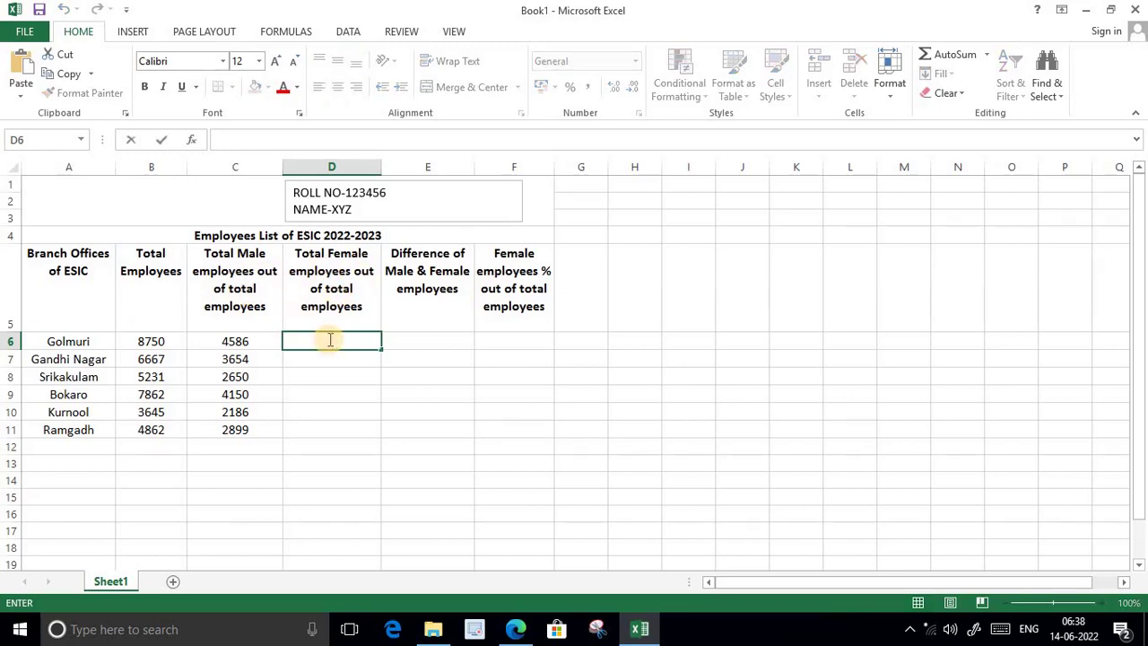
text(=)
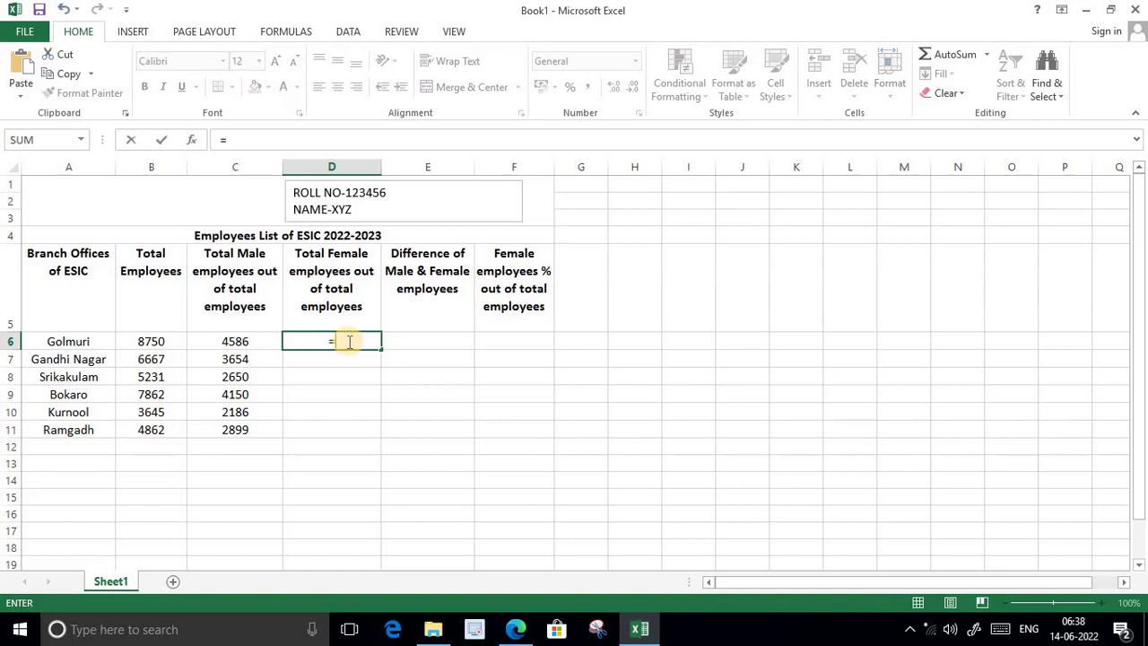
click(158, 344)
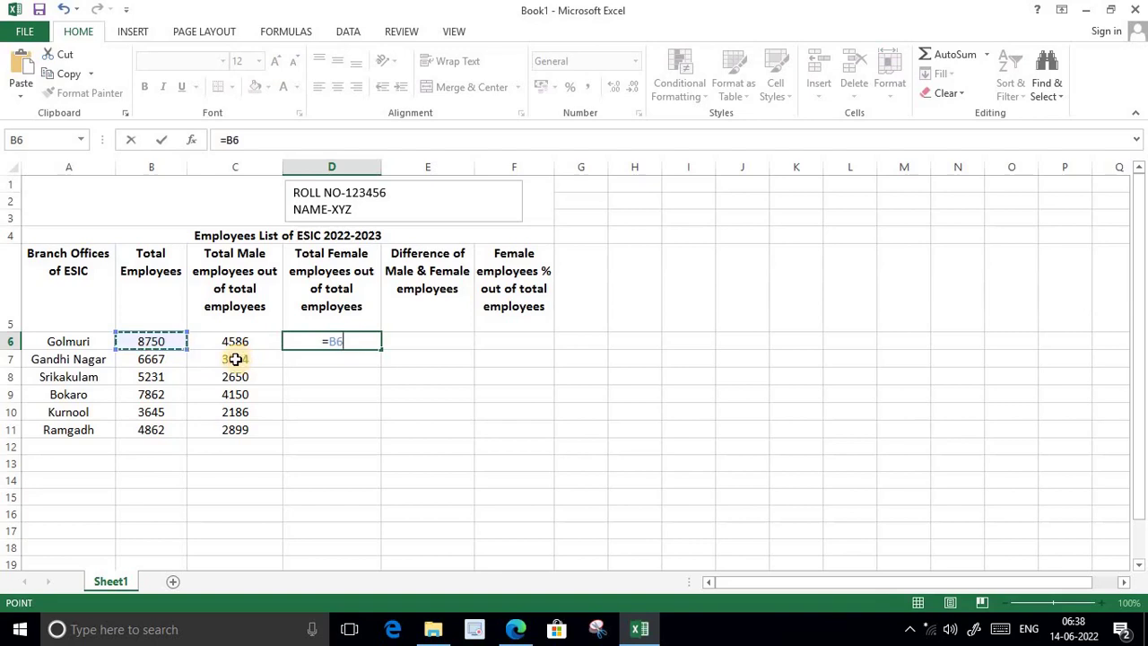
text(-)
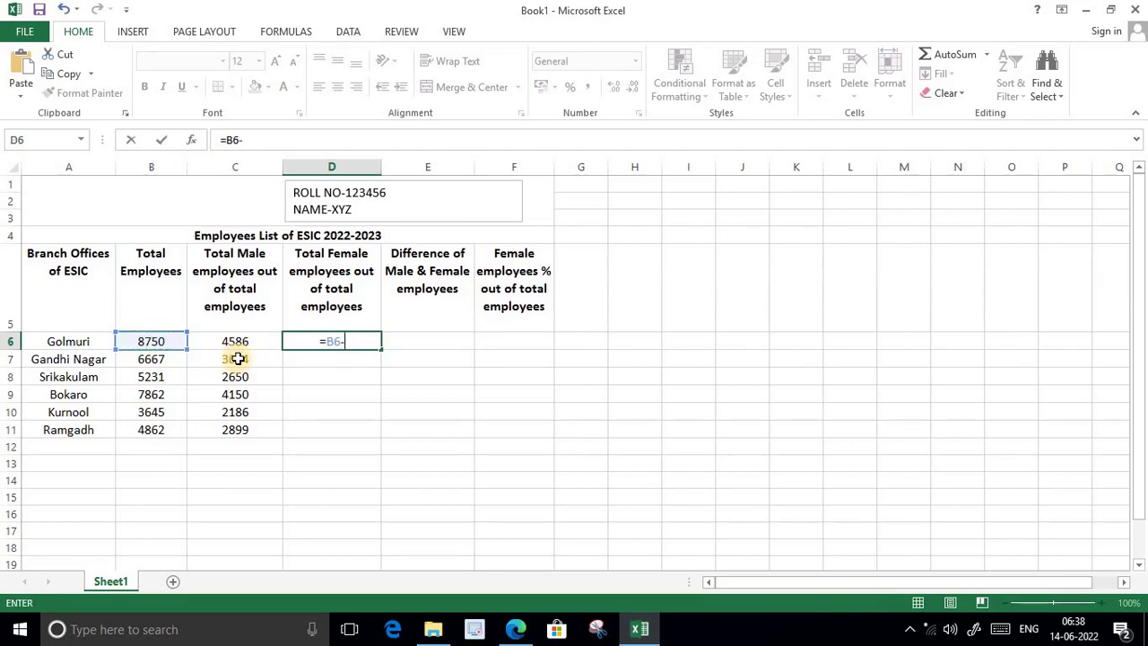
click(248, 343)
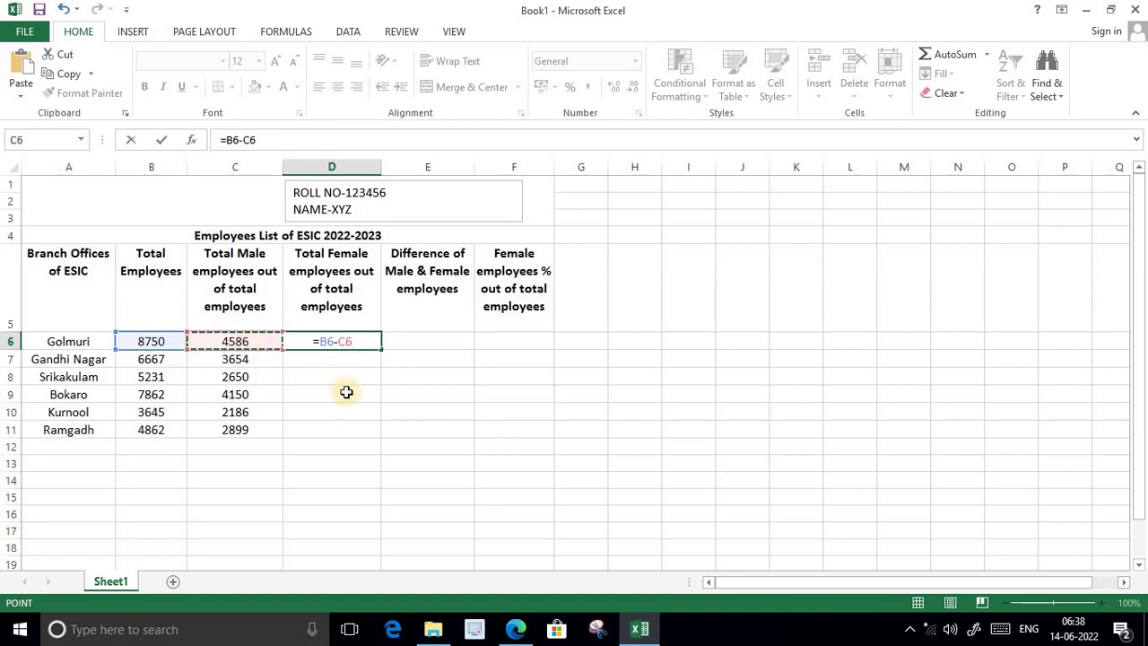
key(Return)
click(375, 345)
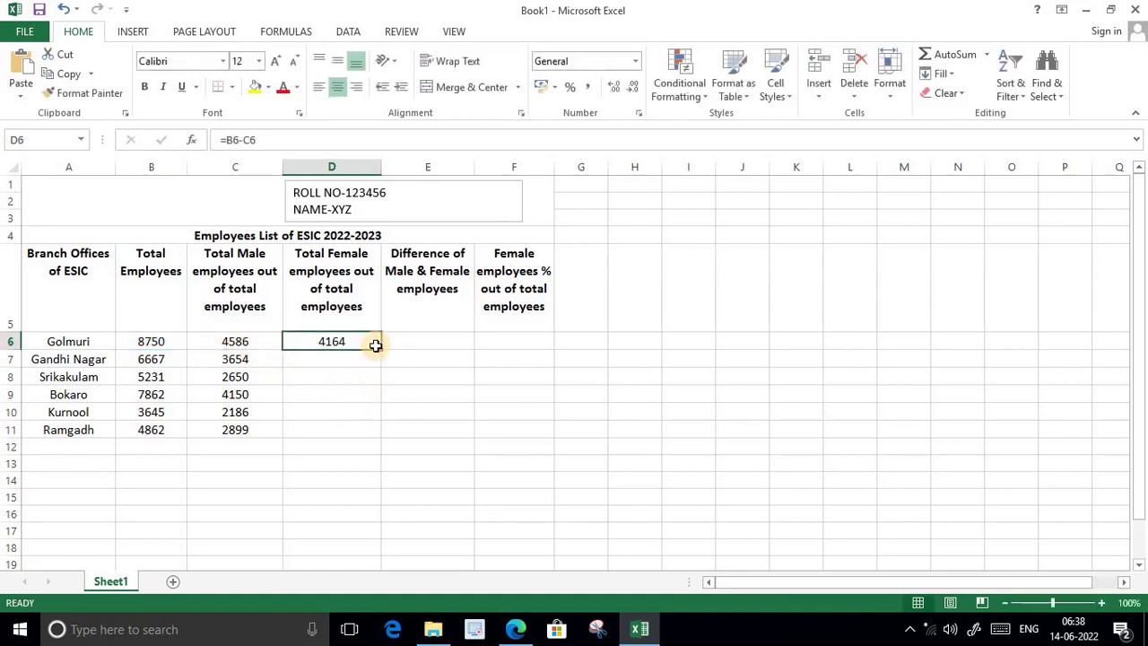
drag(381, 349, 382, 436)
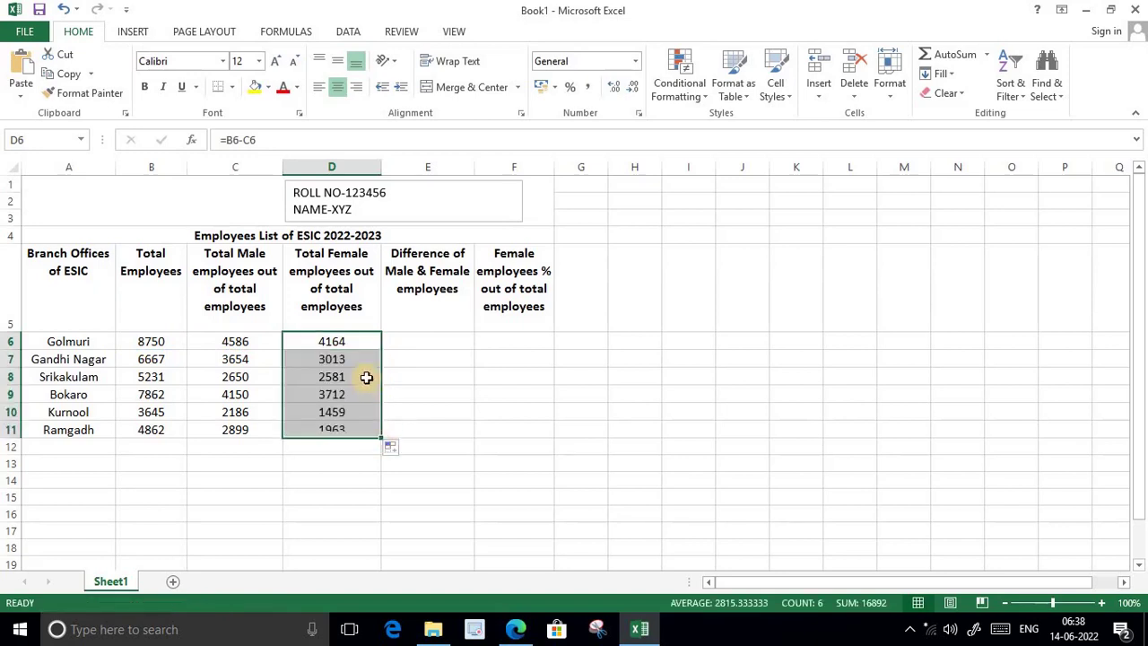
click(415, 428)
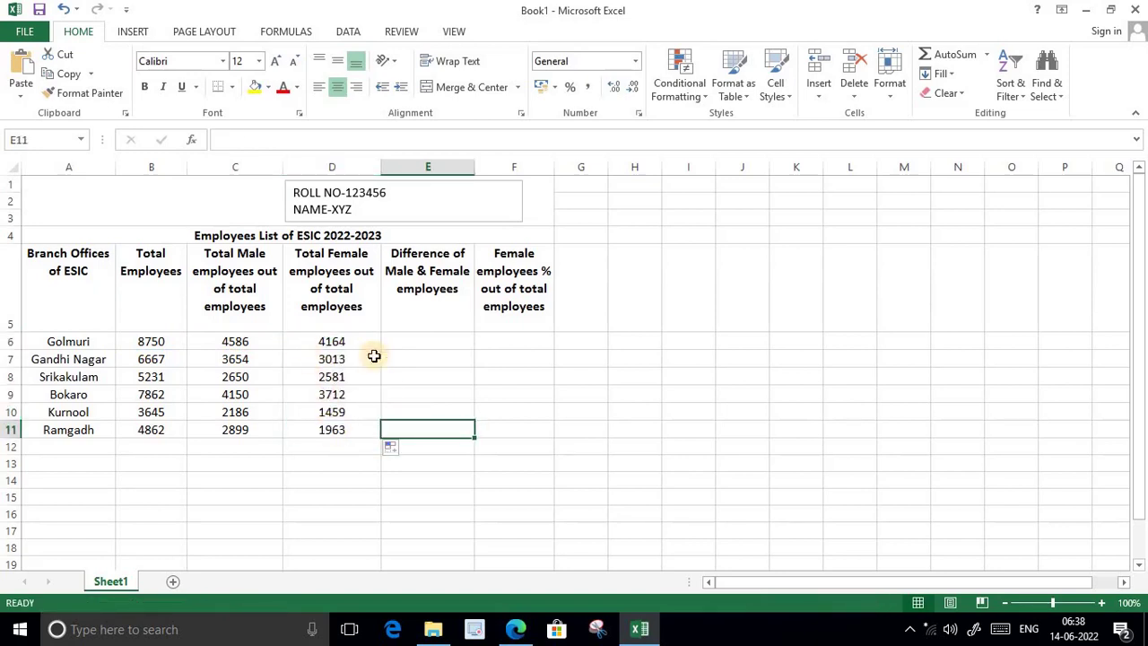
Step: Enter the difference formula =C6-D6 in E6, giving 422
double_click(425, 340)
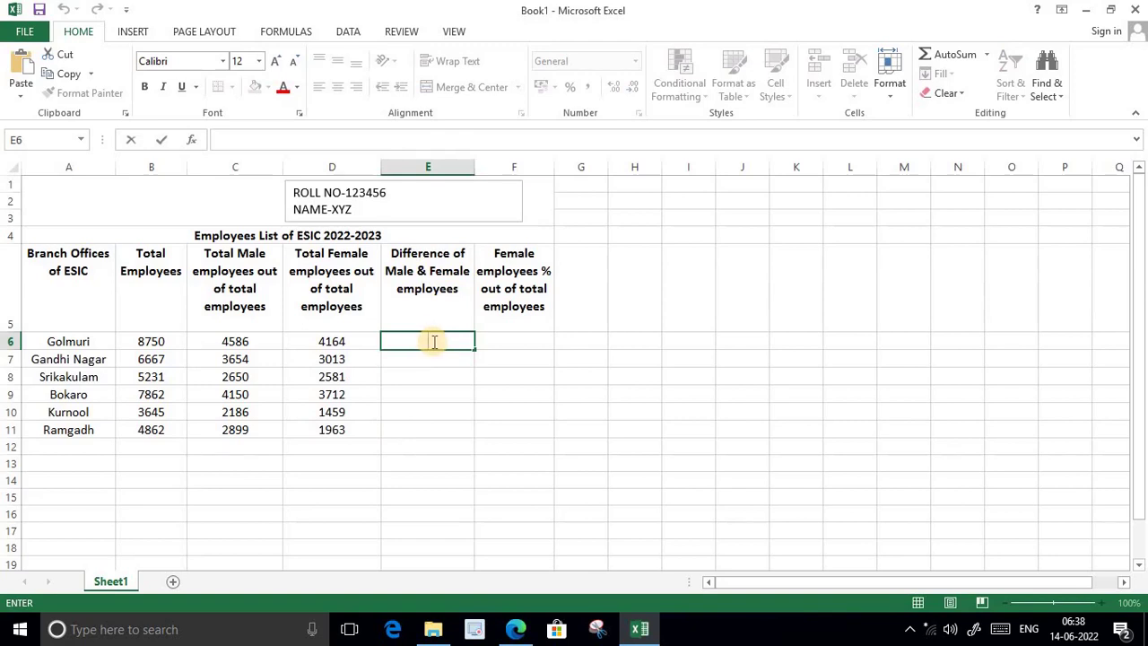
text(=)
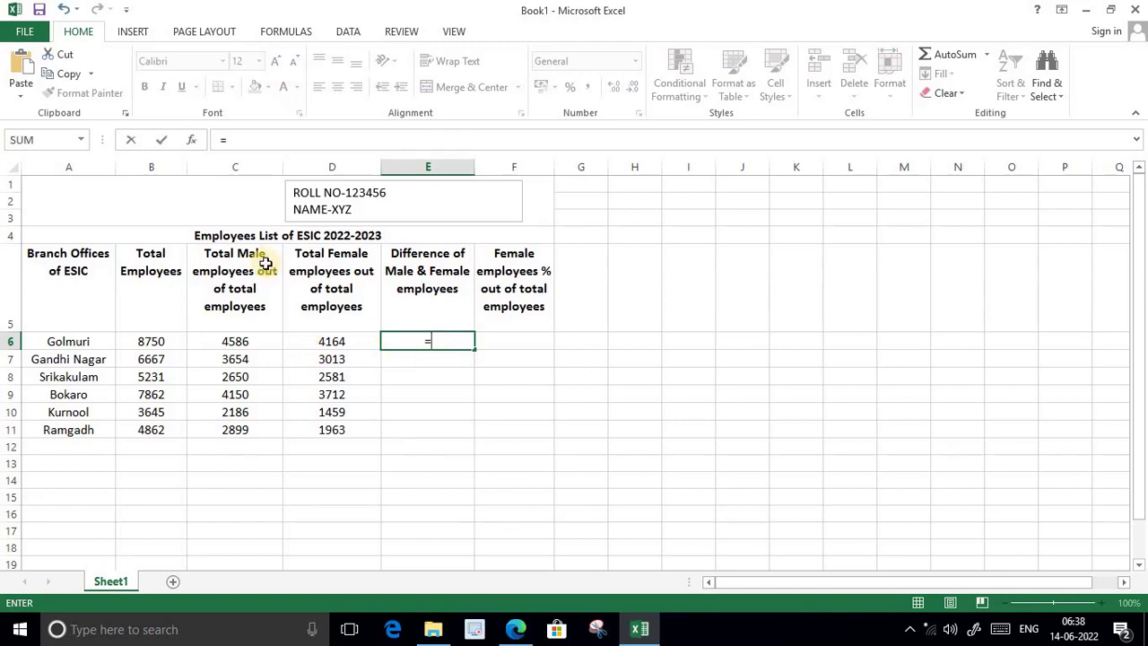
click(241, 342)
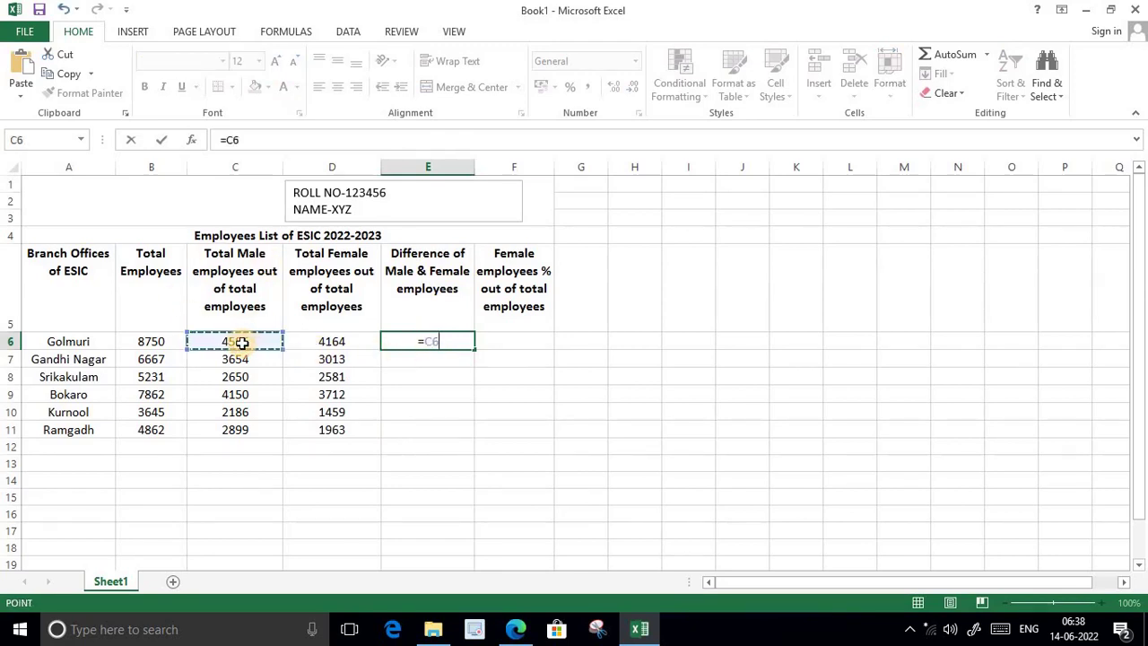
text(-)
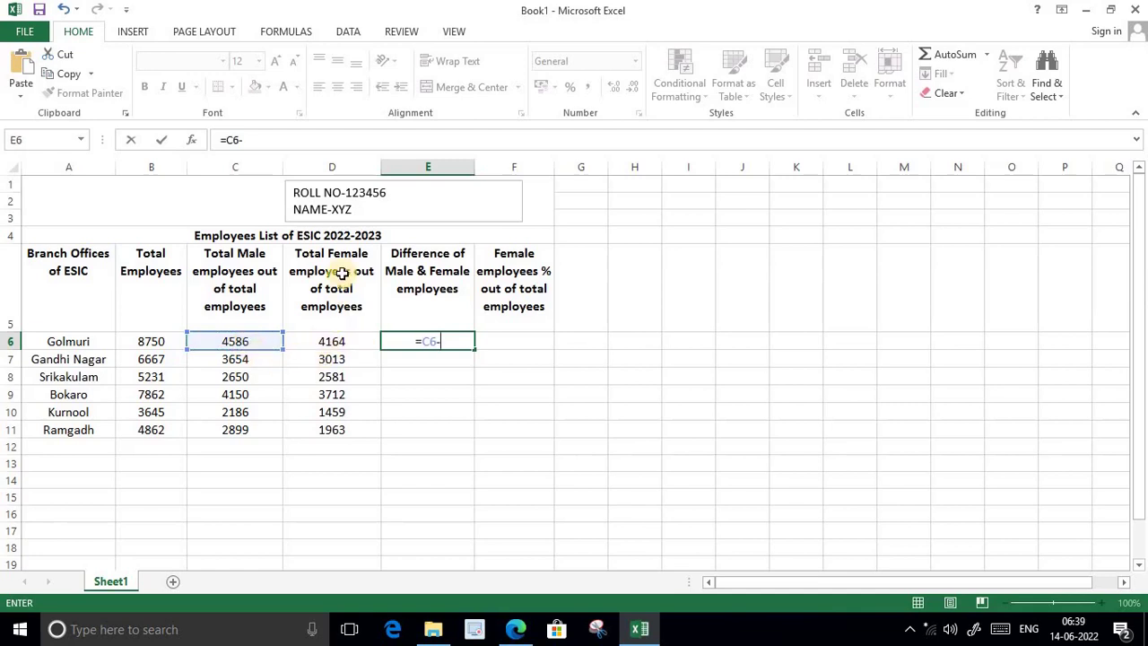
click(342, 342)
key(Return)
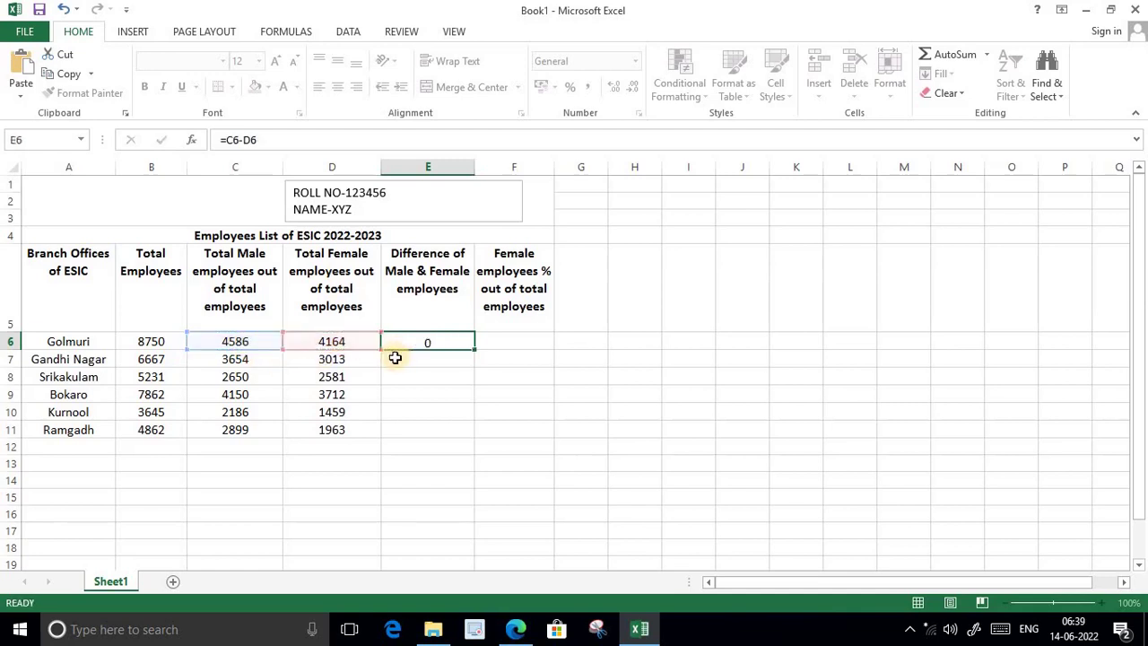
Step: Undo the accidental move of 422, then fill E6's formula down to E11
click(449, 342)
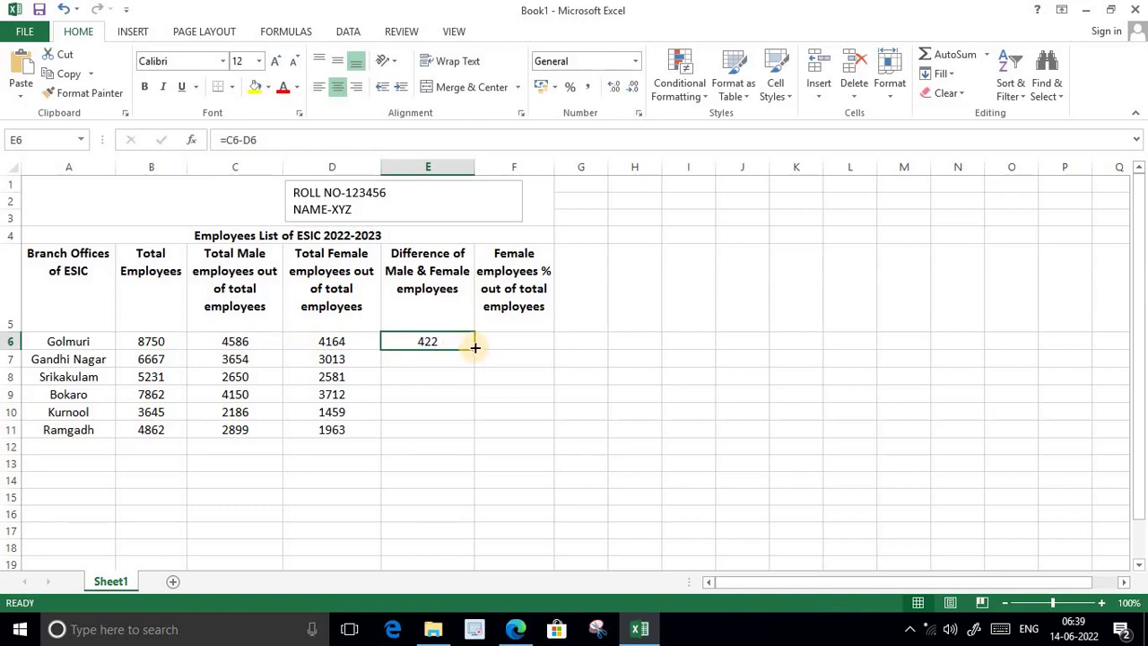
drag(476, 347, 480, 360)
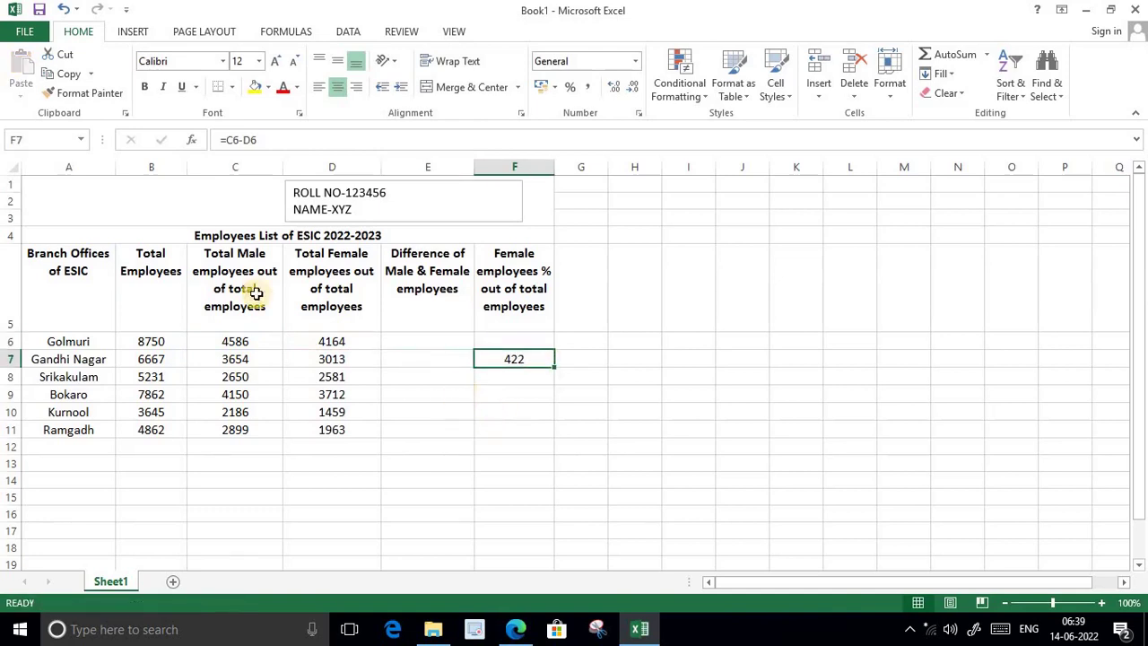
click(62, 9)
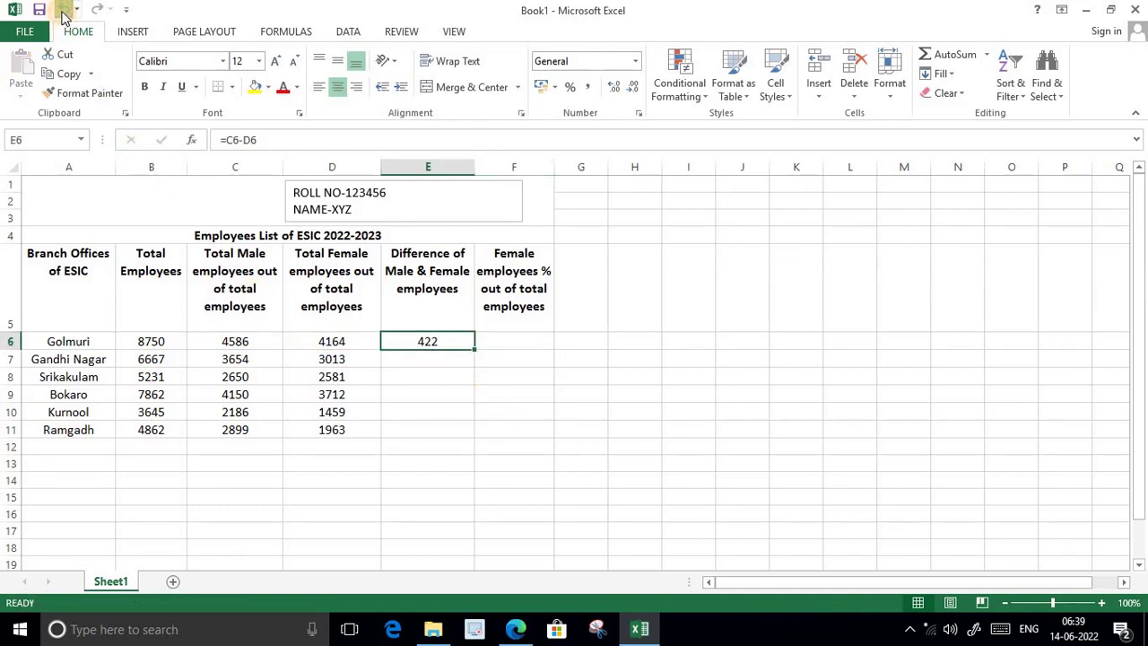
click(545, 459)
click(435, 341)
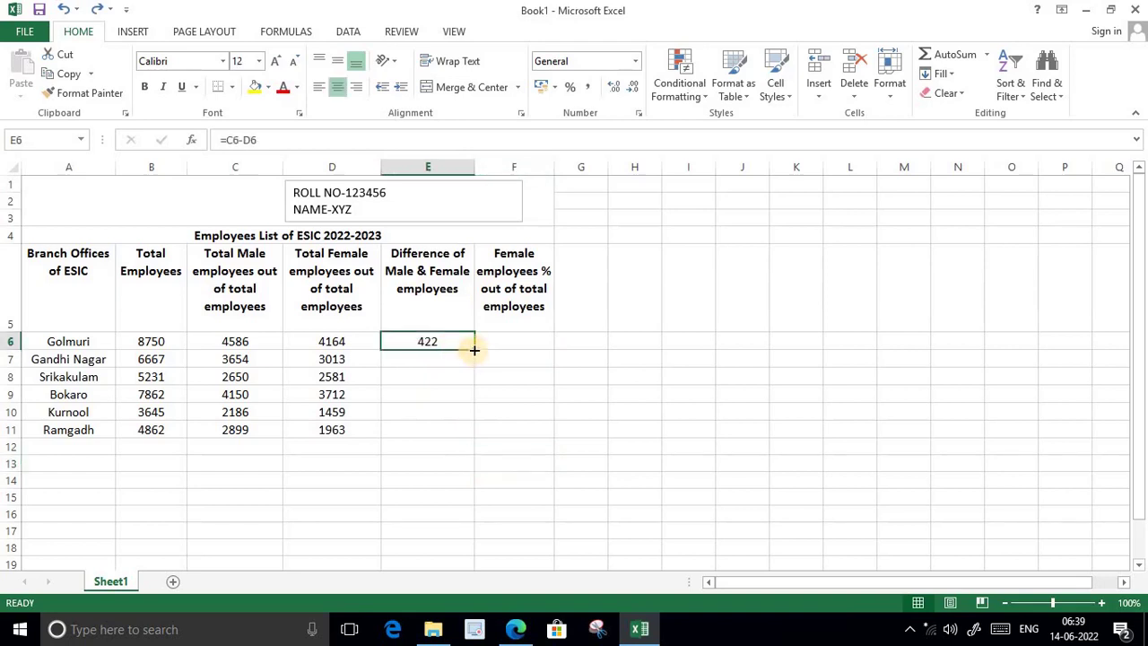
drag(475, 350, 467, 438)
click(546, 493)
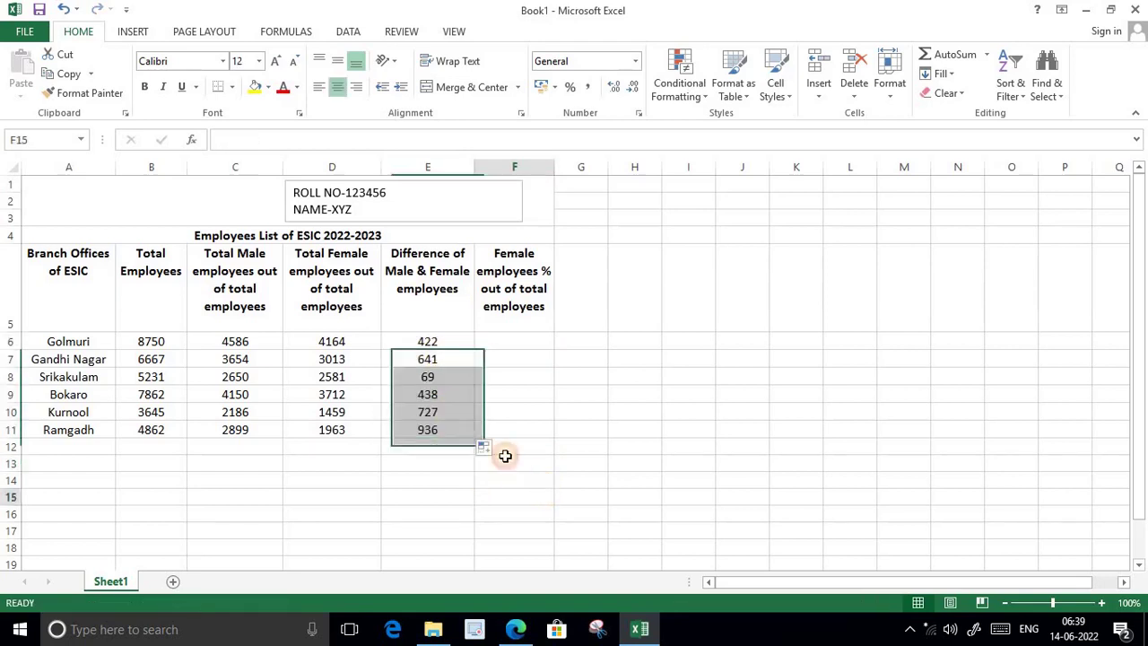
Step: Enter =D6/B6 in F6, showing Golmuri's female share as 0.475885714
double_click(513, 341)
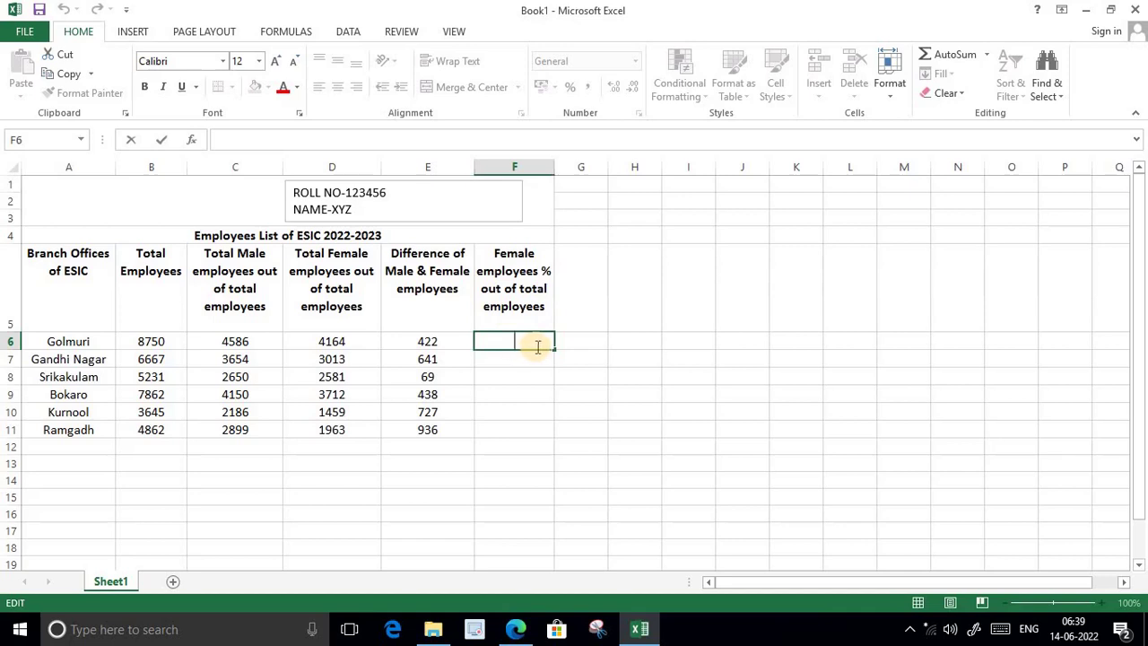
text(=)
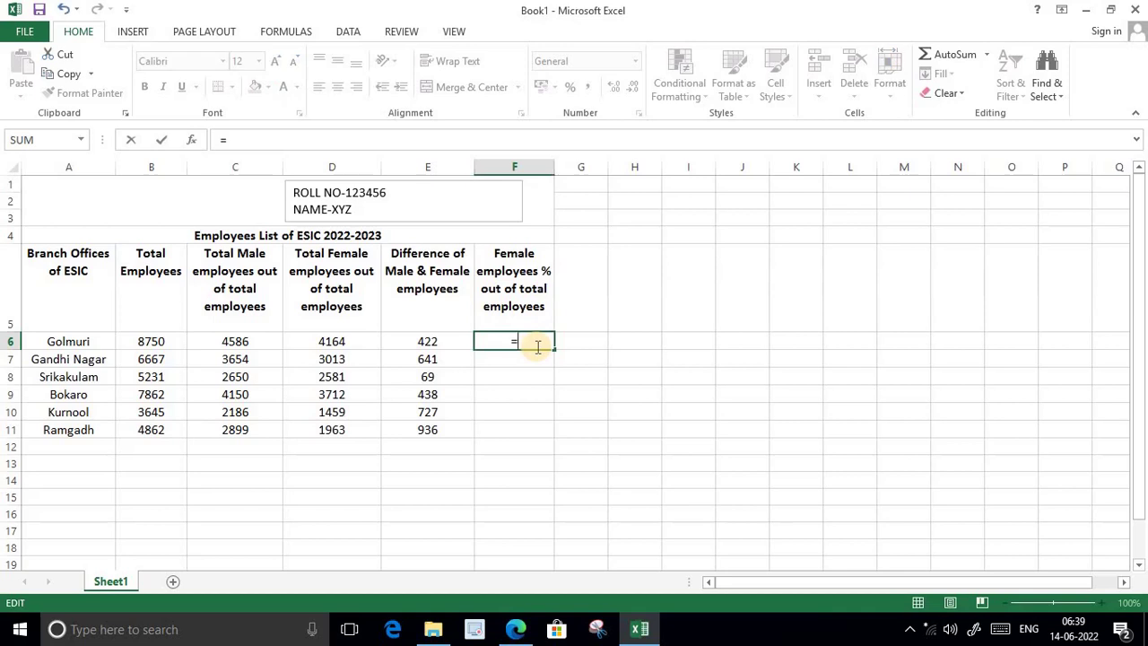
click(347, 343)
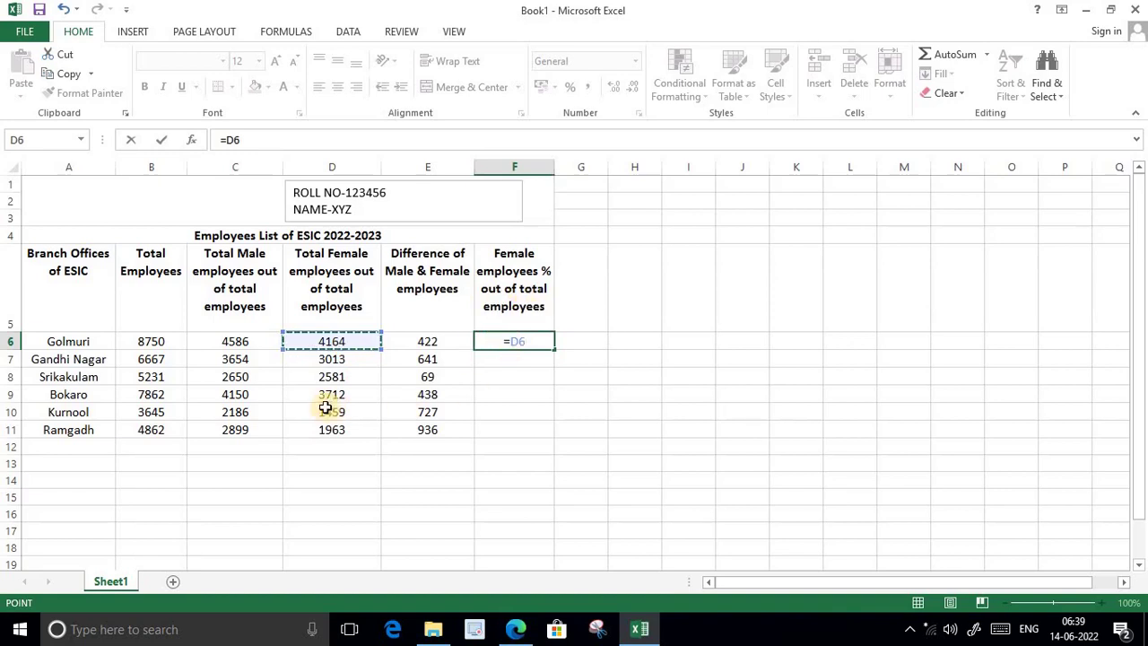
text(/)
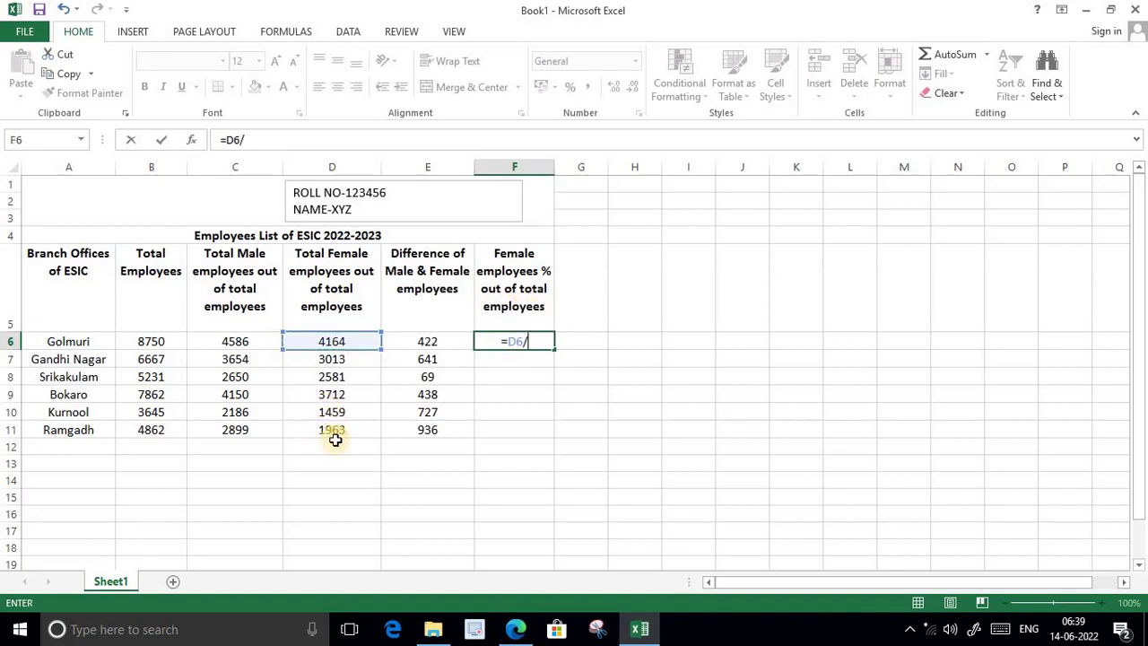
click(158, 341)
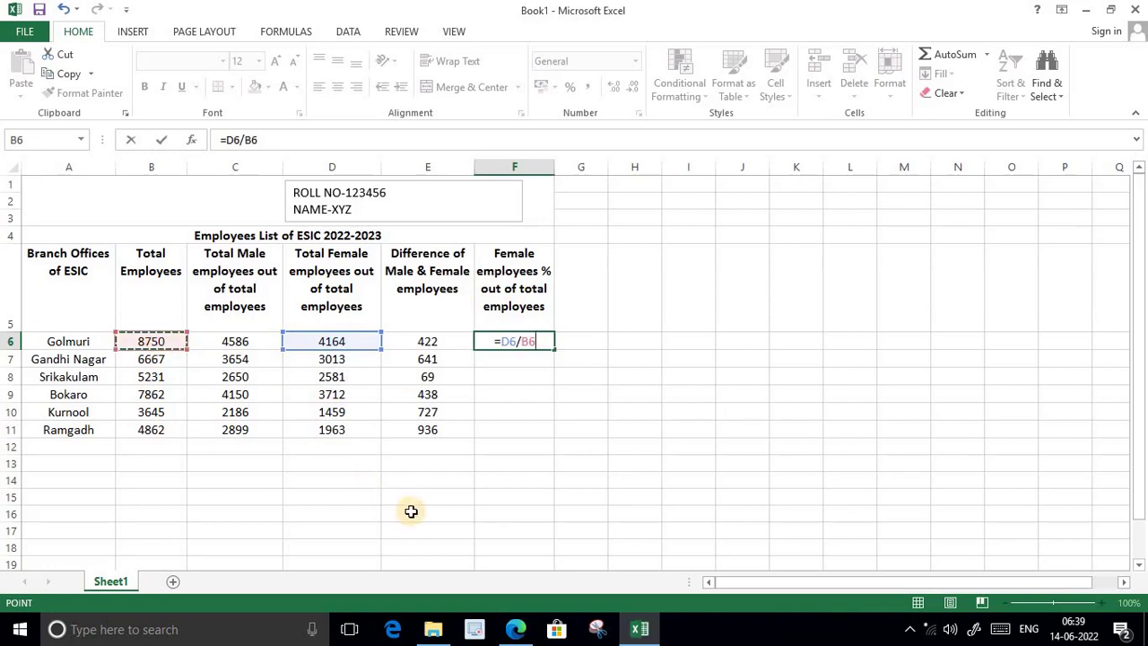
key(Return)
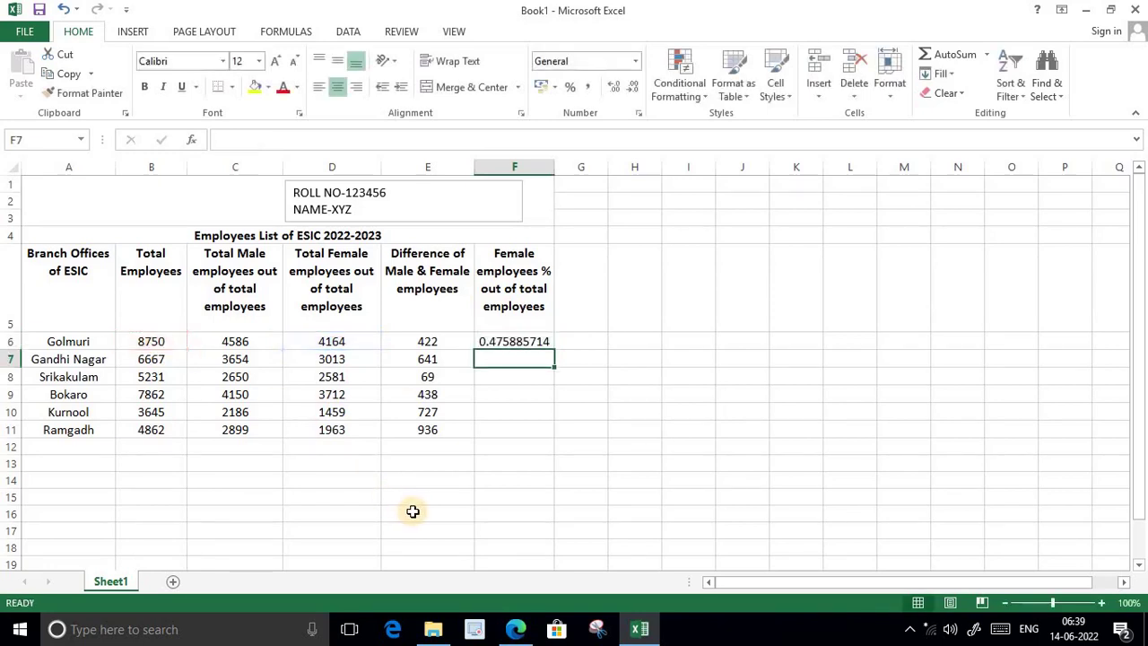
click(508, 341)
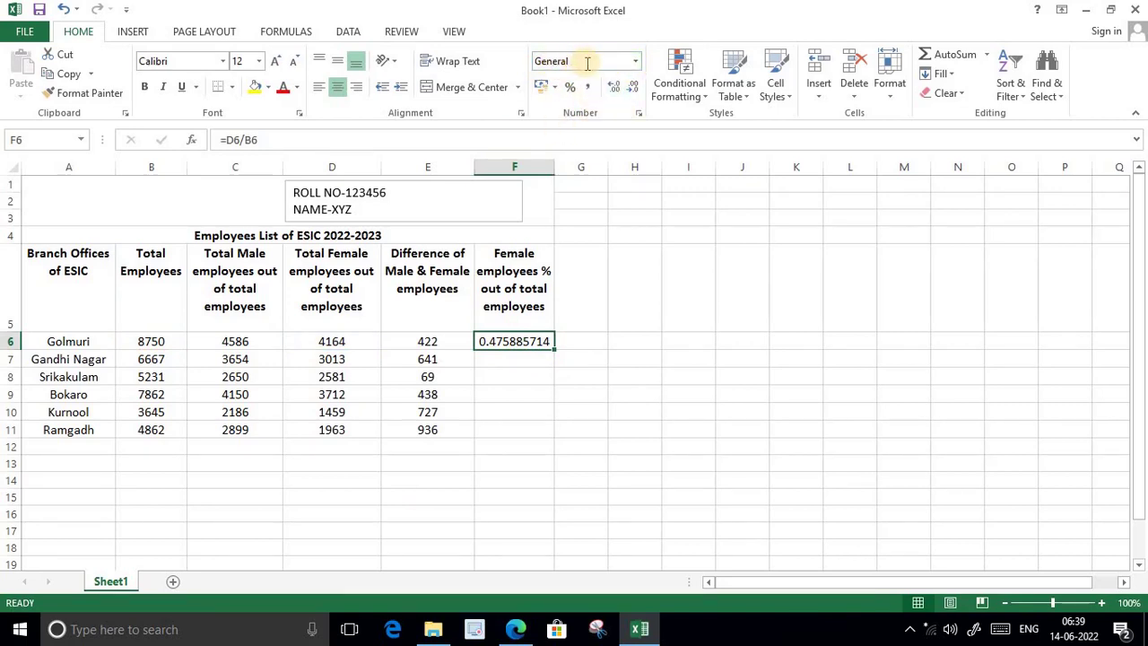
Step: Format F6 as Percentage and fill it down to F11, showing 47.59% through 40.37%
click(637, 63)
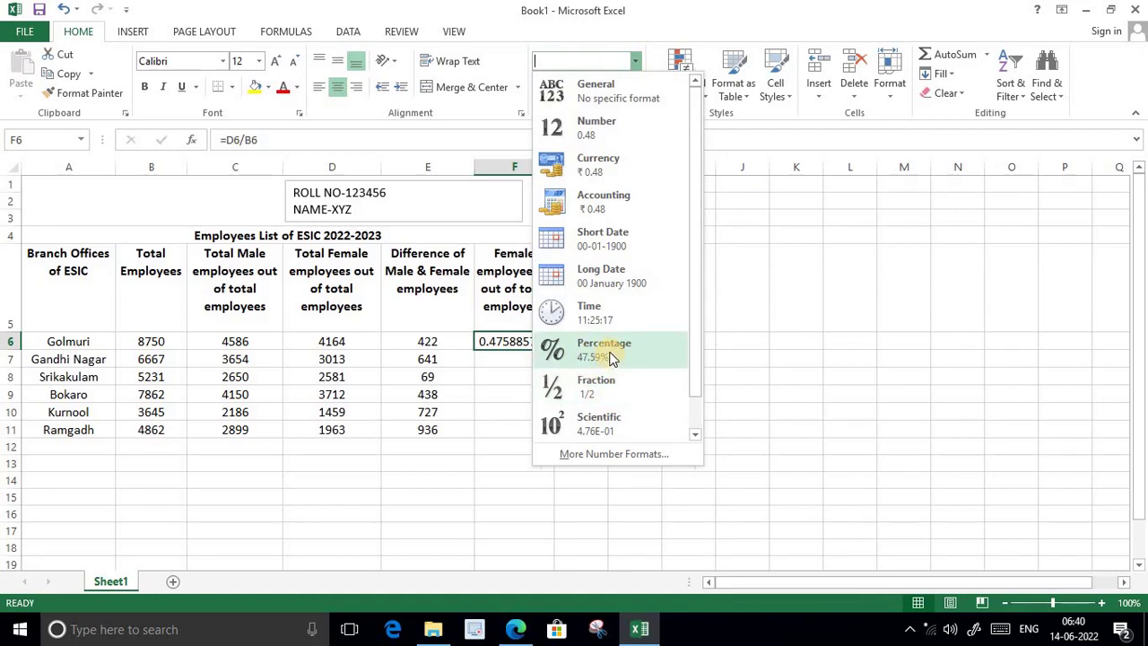
click(610, 355)
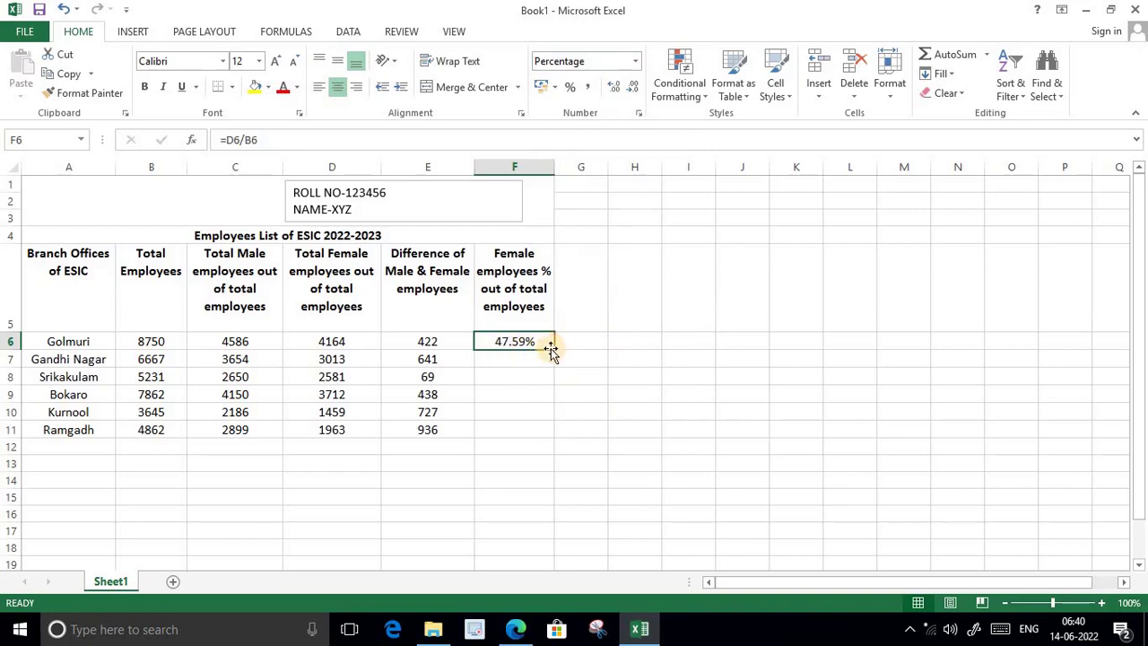
drag(553, 348, 551, 433)
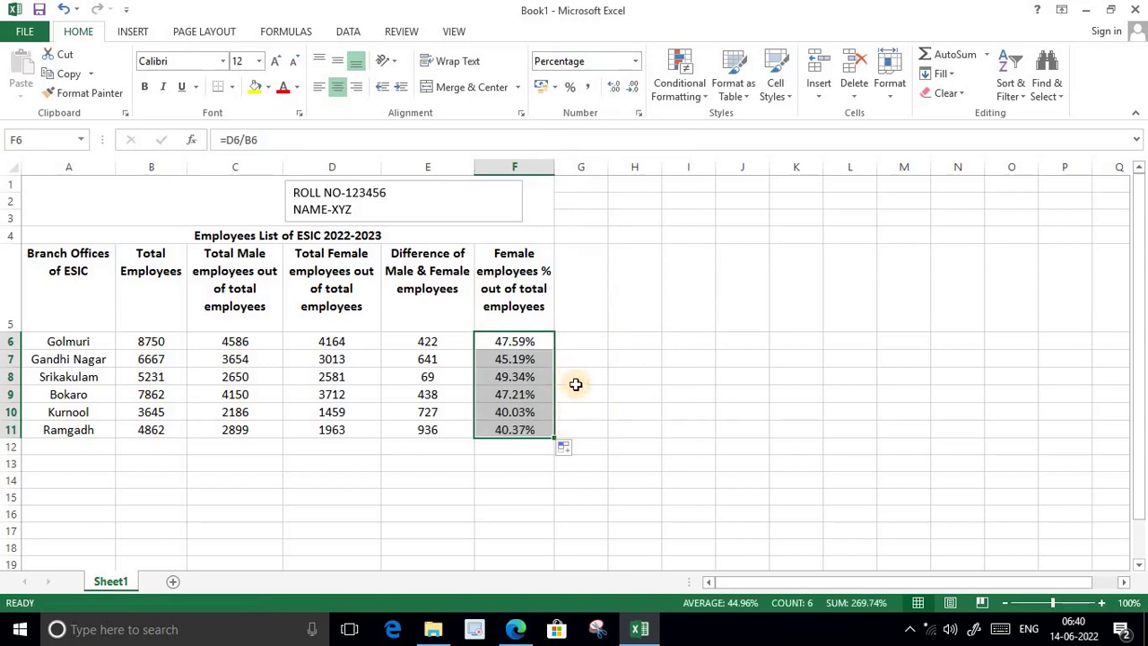
click(561, 397)
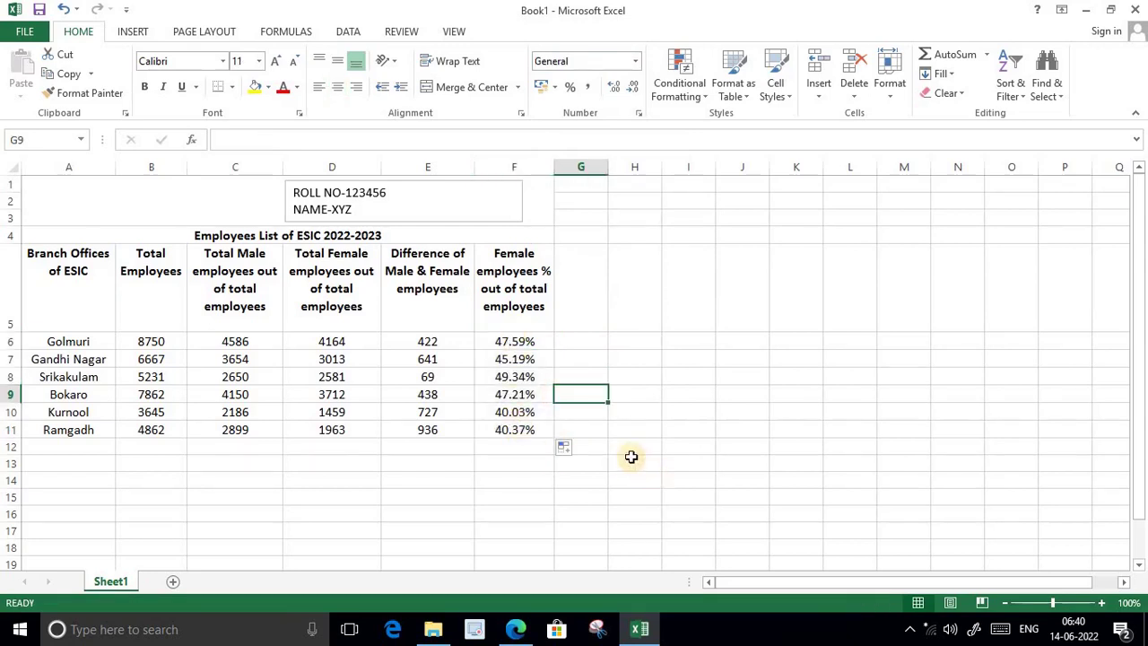
scroll(639, 460, down, 2)
scroll(645, 461, up, 2)
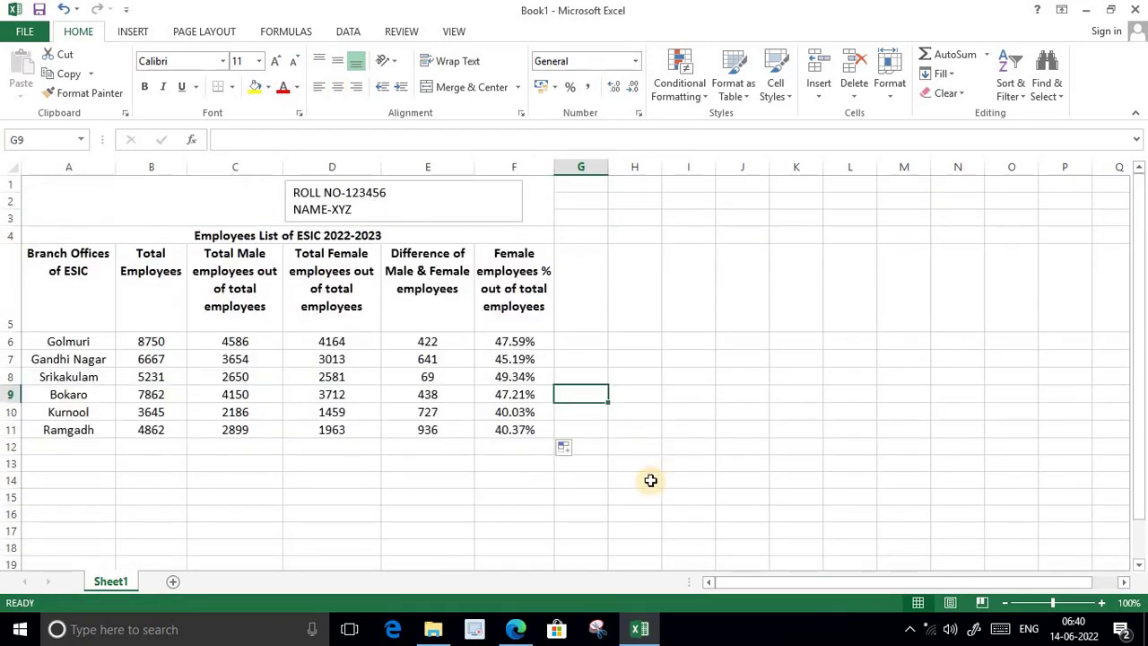
Step: Read the PDF's instructions c–g on the stacked bar chart and page layout, then return to Excel
click(516, 629)
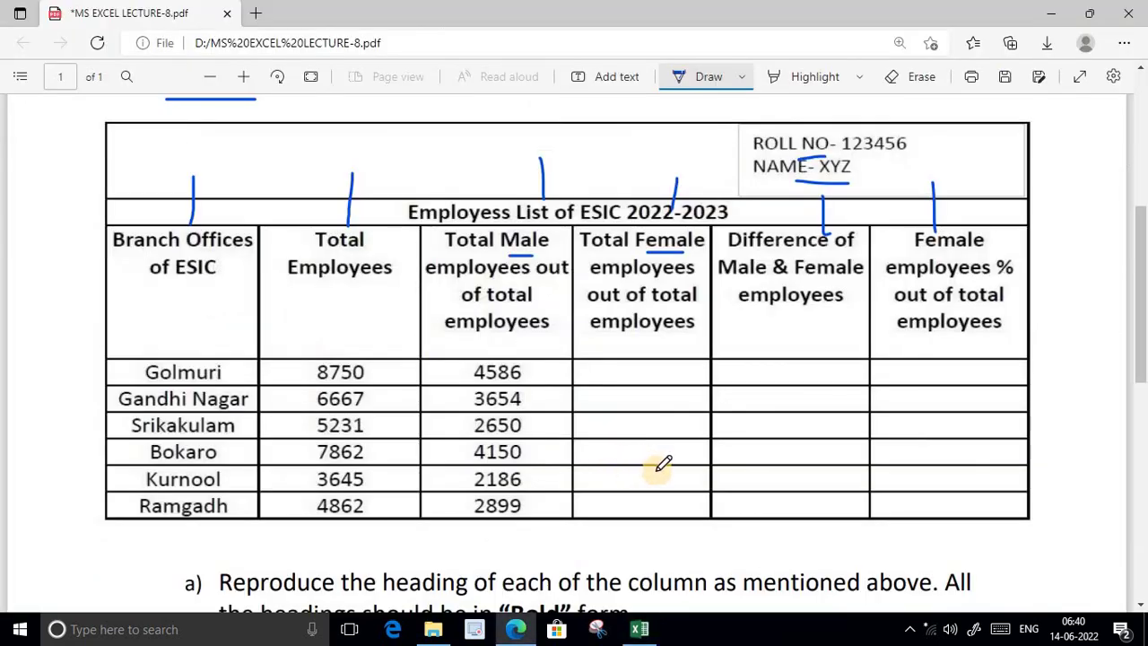
scroll(664, 464, down, 10)
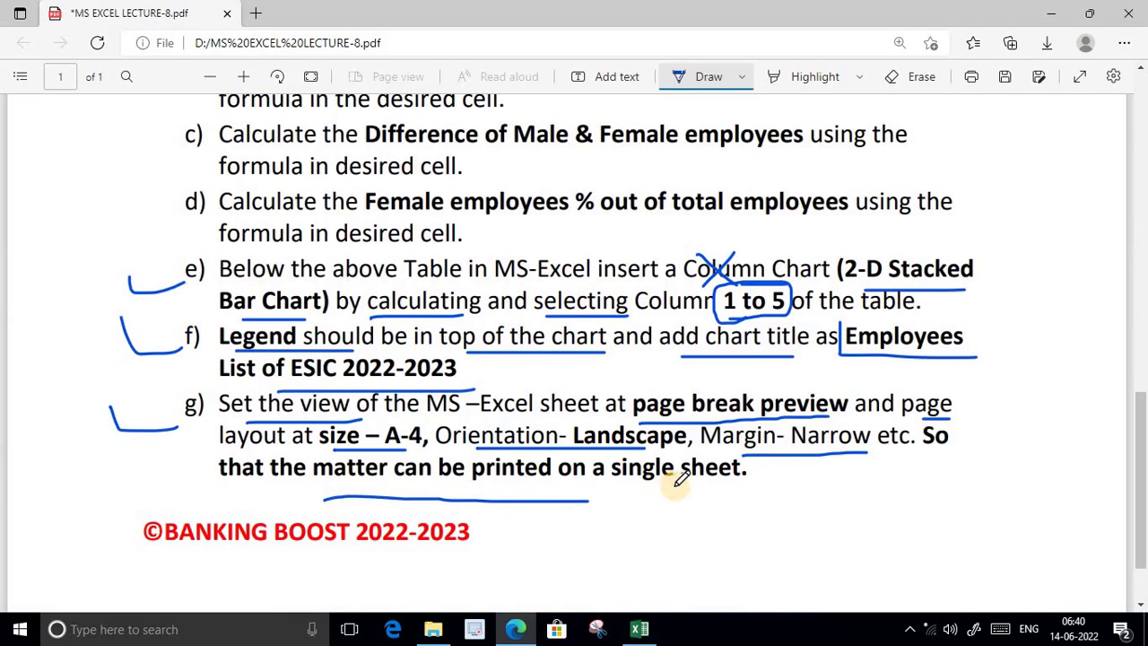
scroll(680, 480, up, 1)
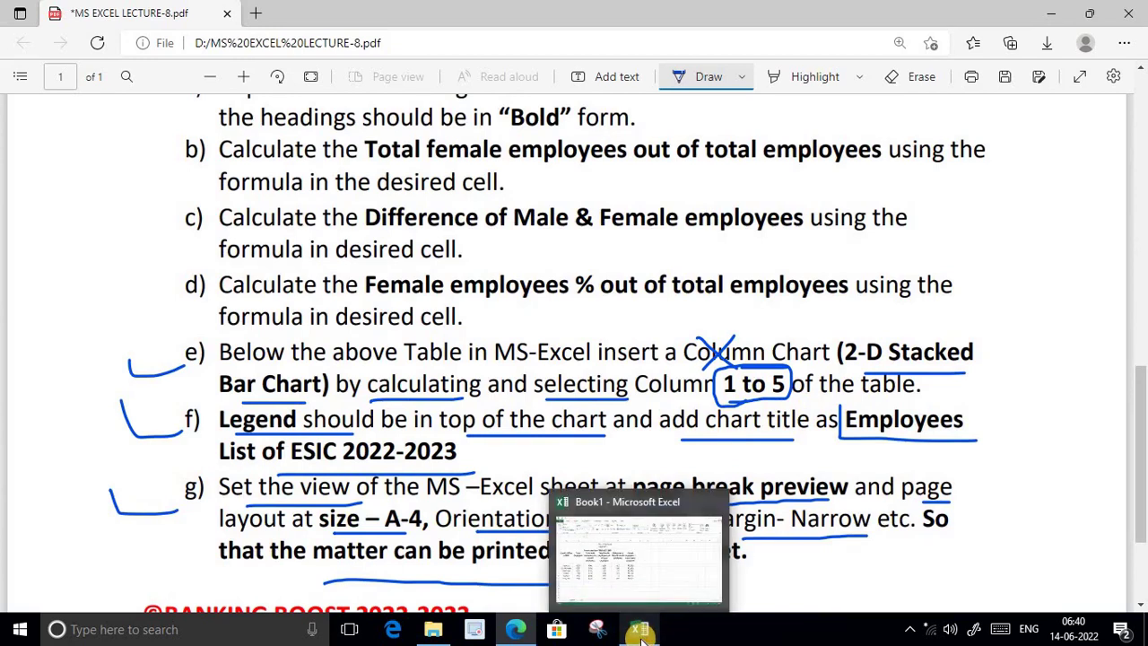
click(640, 633)
Step: Apply All Borders to the table A1:F11, then select the chart data A5:E11
click(67, 237)
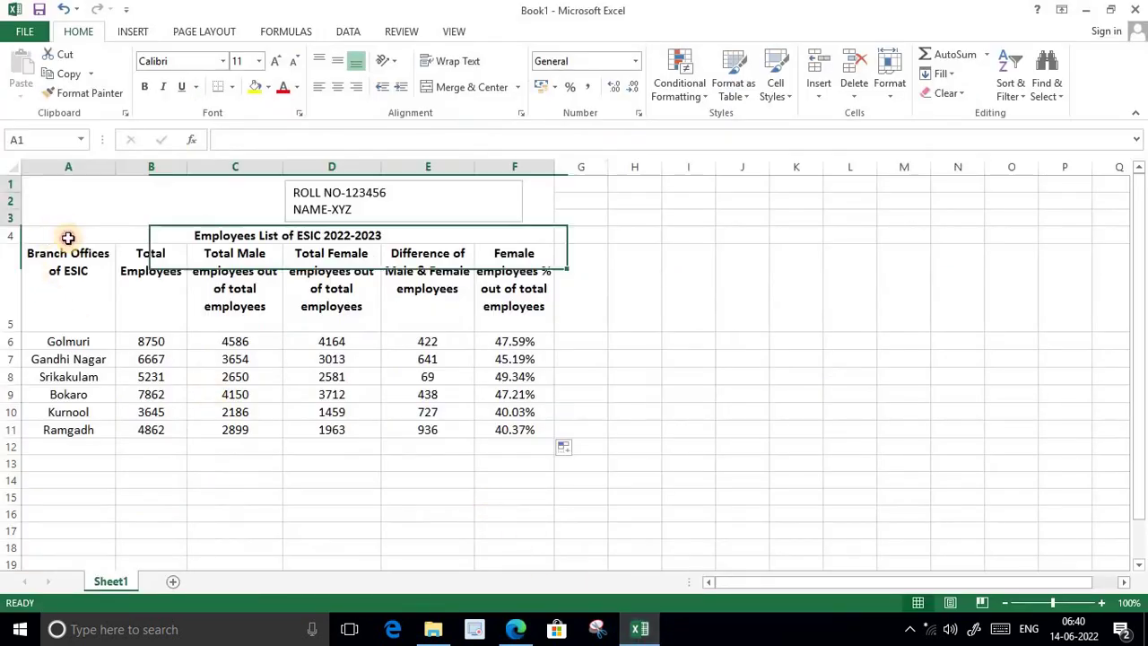
drag(68, 238, 352, 436)
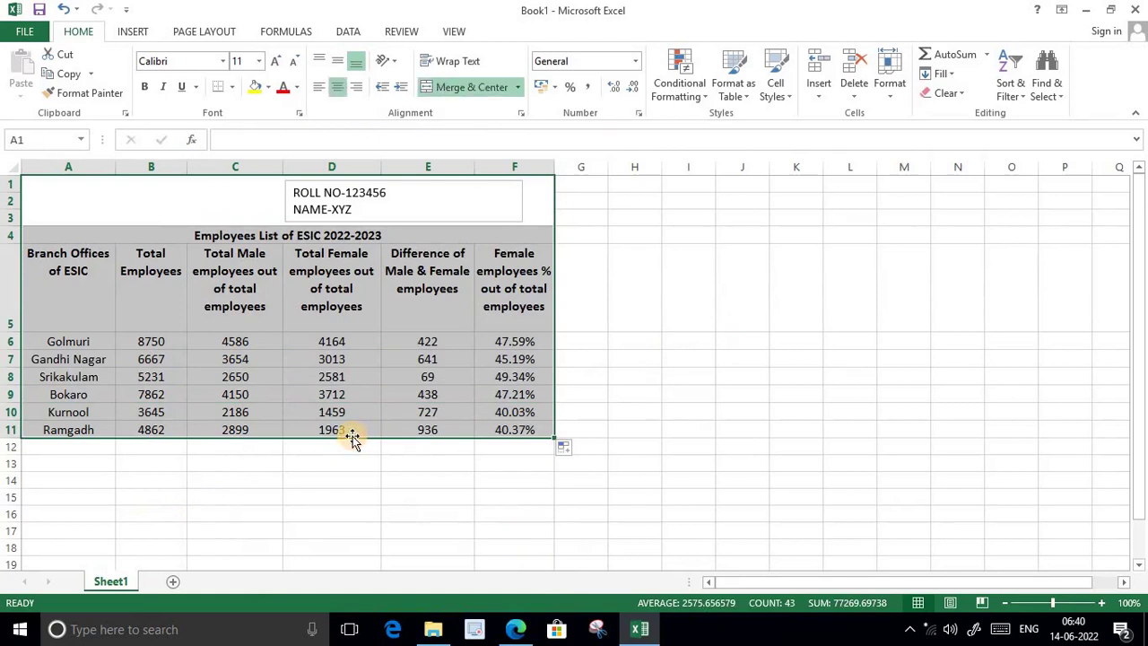
click(232, 88)
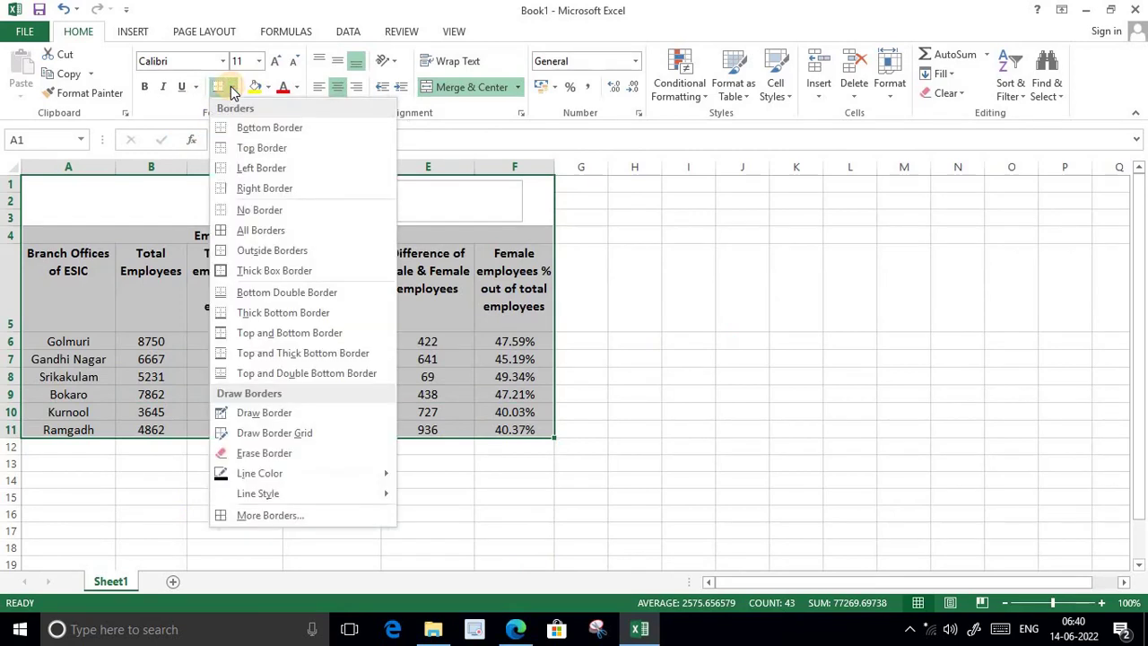
click(261, 230)
click(573, 308)
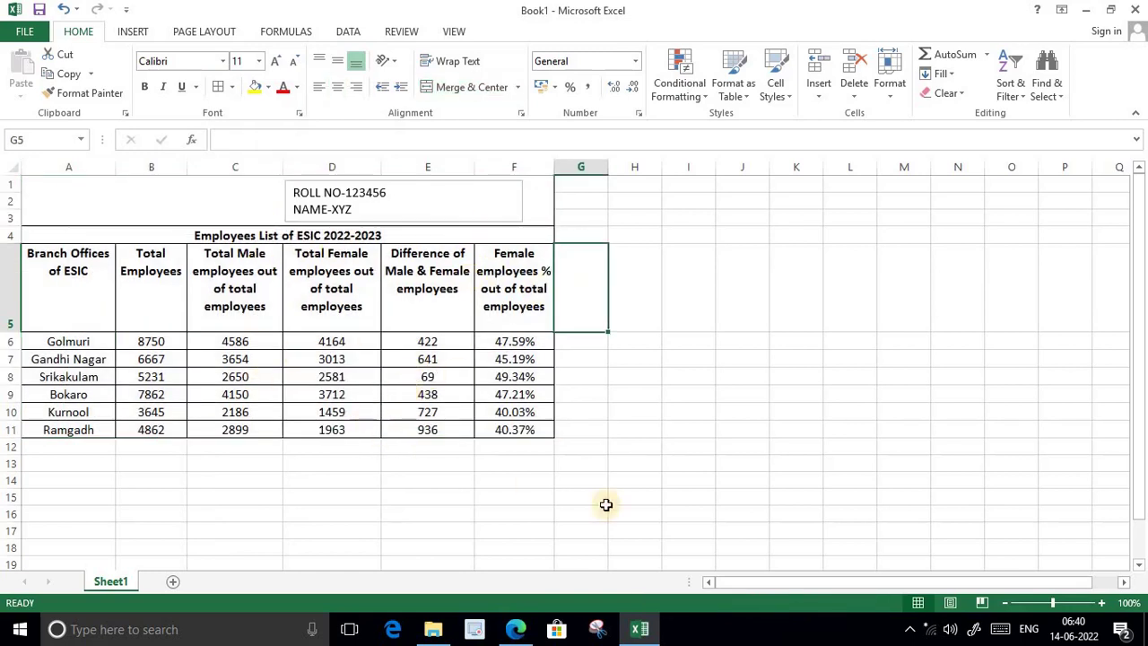
mouse_move(45, 287)
mouse_down()
mouse_move(208, 368)
mouse_move(410, 431)
mouse_up()
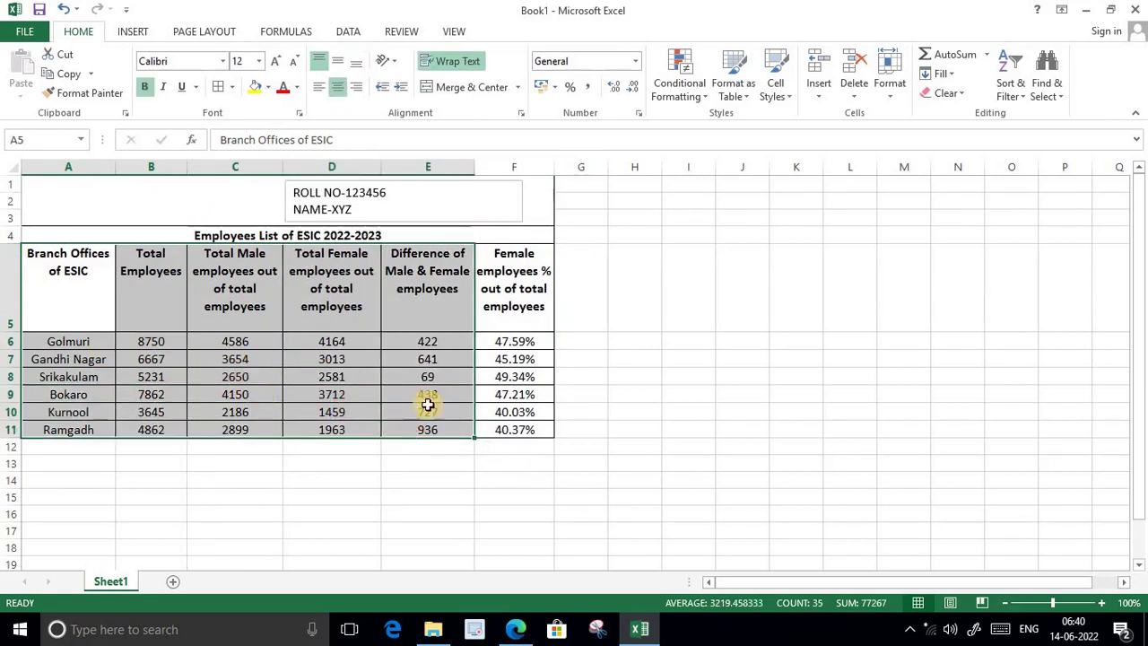
Step: Insert a 2-D Stacked Bar chart of A5:E11 and move it just below the table
click(130, 33)
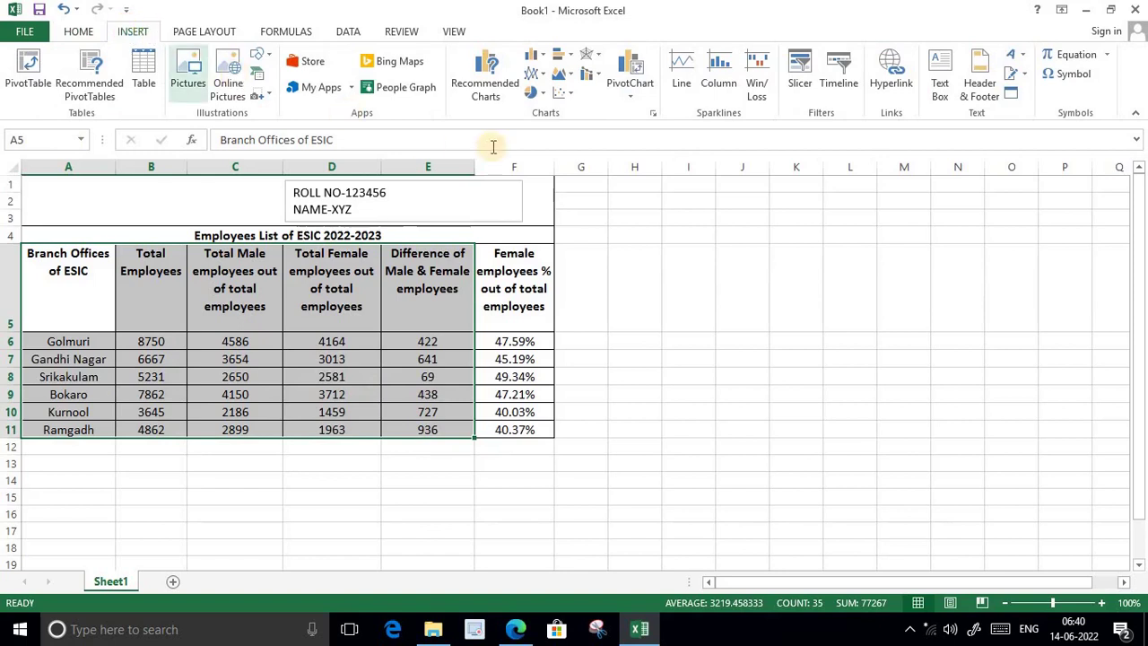
click(570, 59)
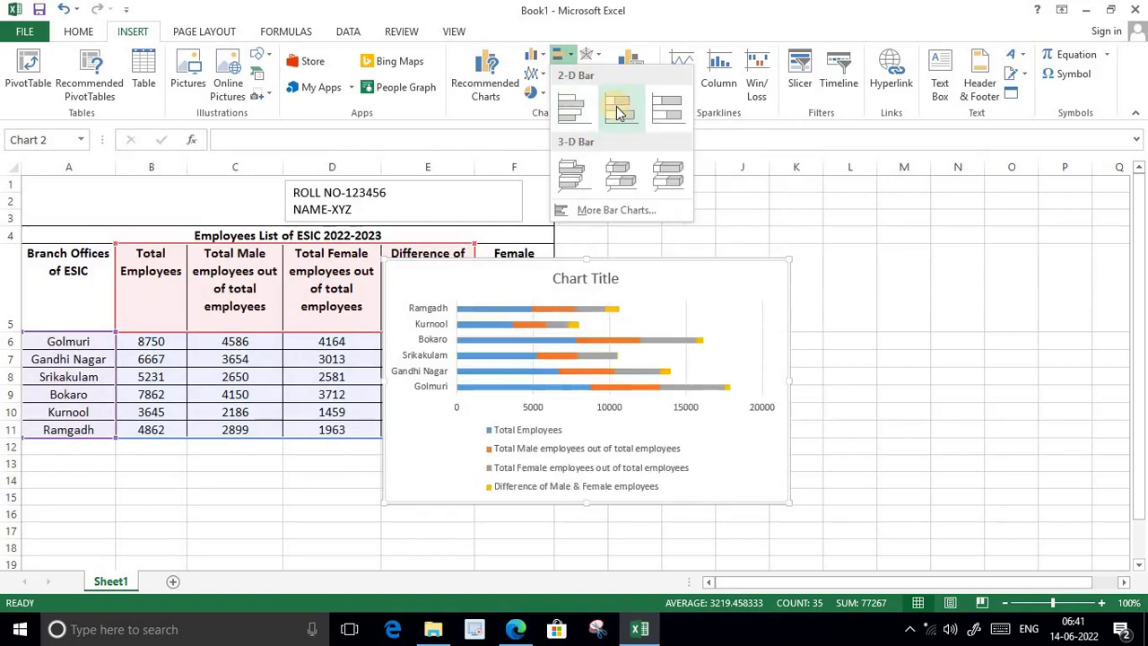
click(618, 111)
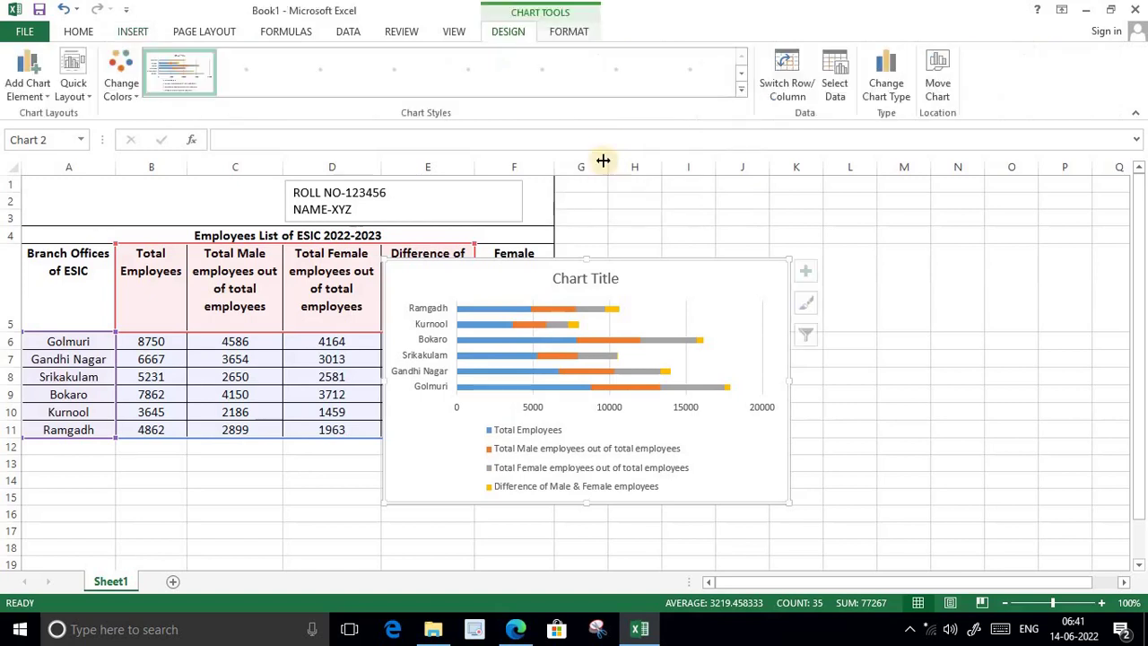
mouse_move(604, 331)
mouse_down()
mouse_move(336, 464)
mouse_move(346, 465)
mouse_up()
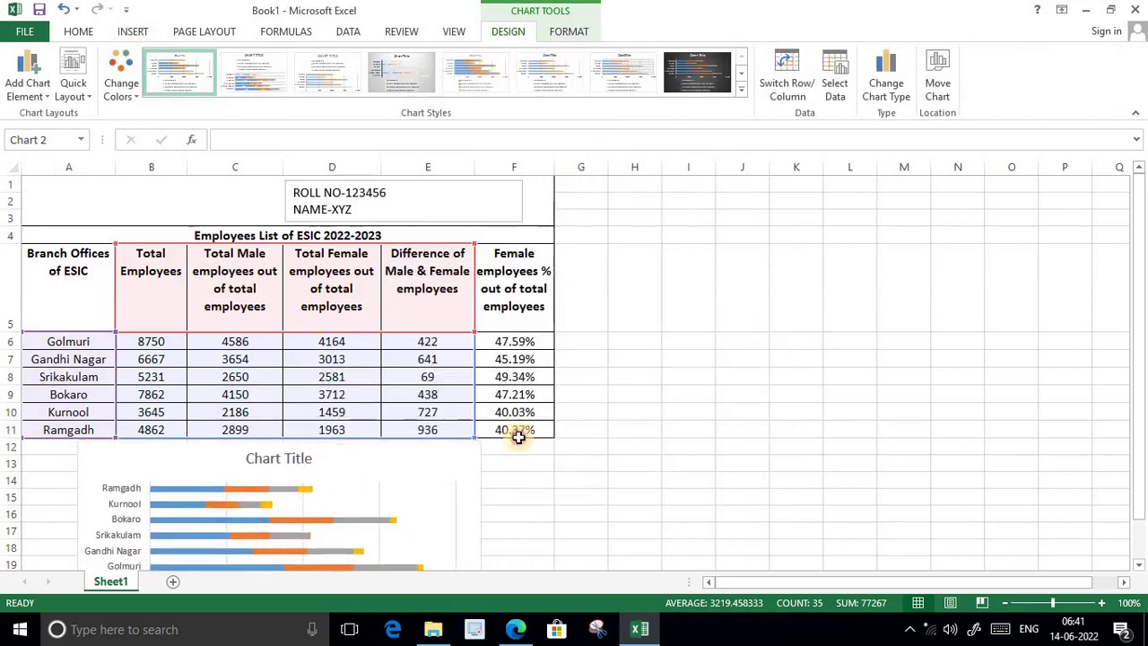
Step: Set the chart legend position to Top through Chart Elements
scroll(645, 389, down, 2)
click(628, 403)
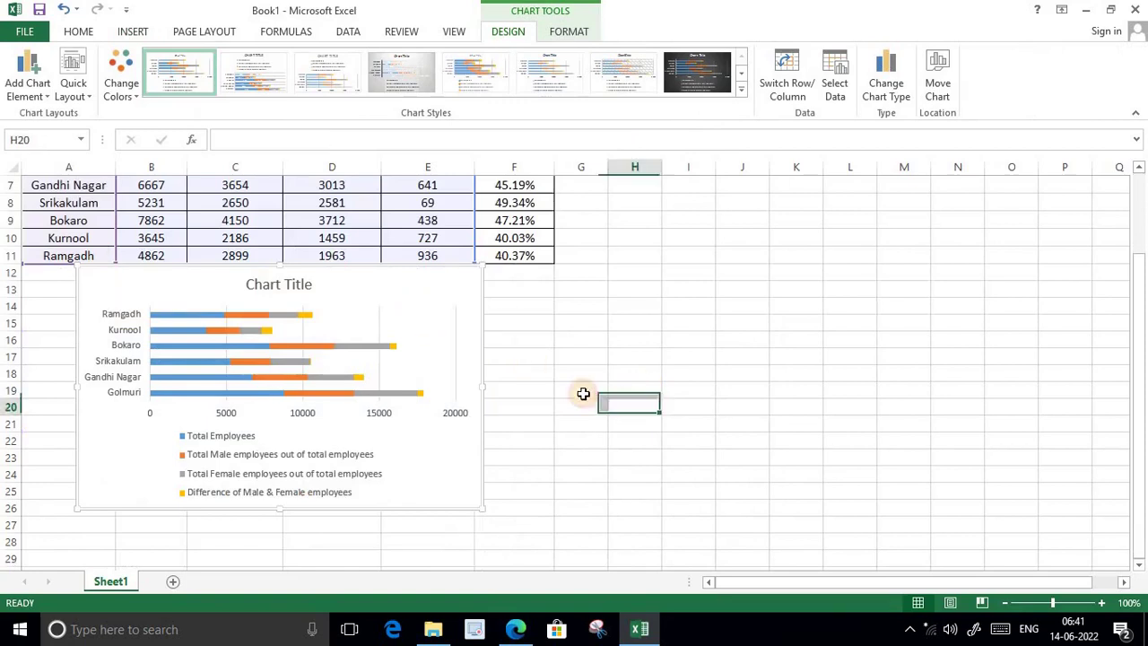
click(442, 296)
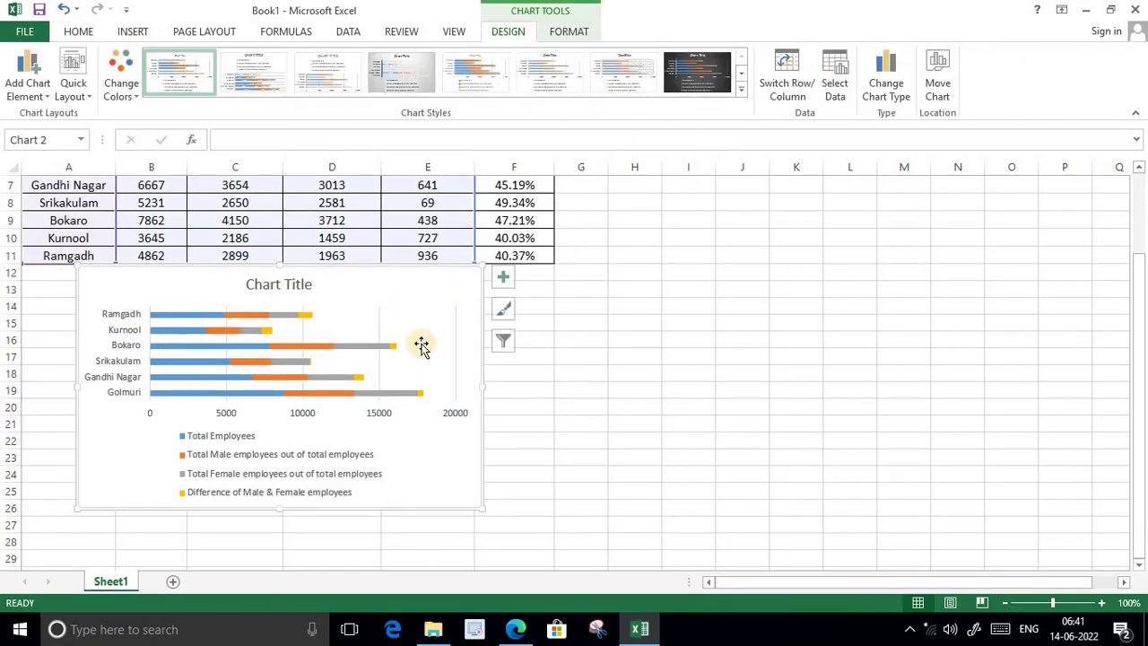
click(505, 281)
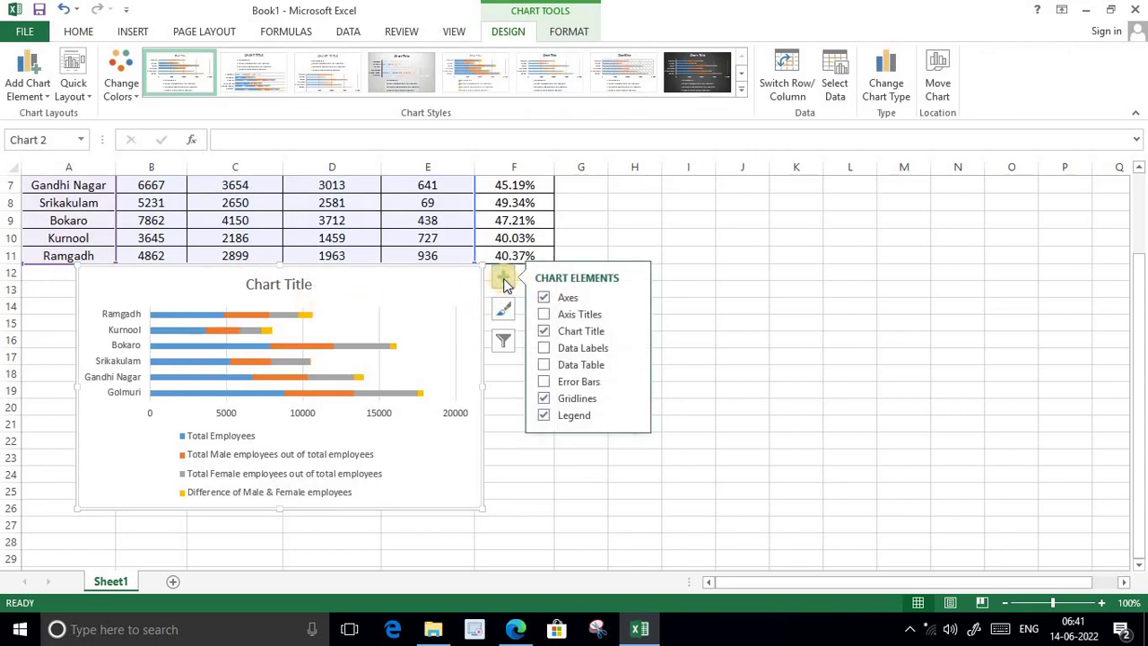
click(632, 418)
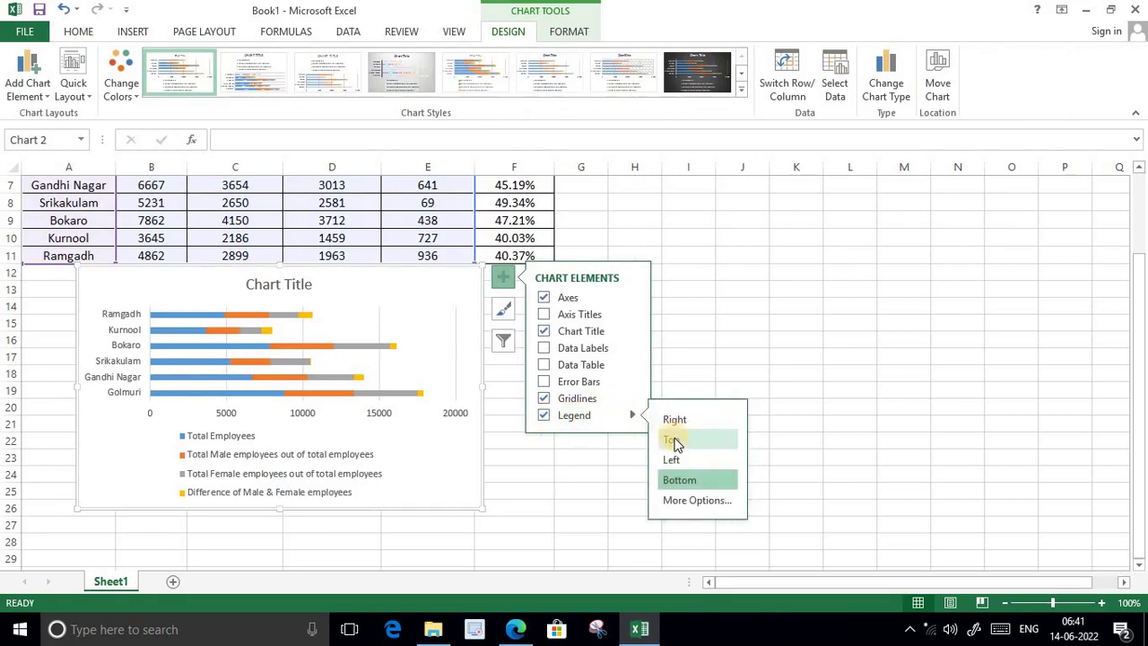
click(675, 442)
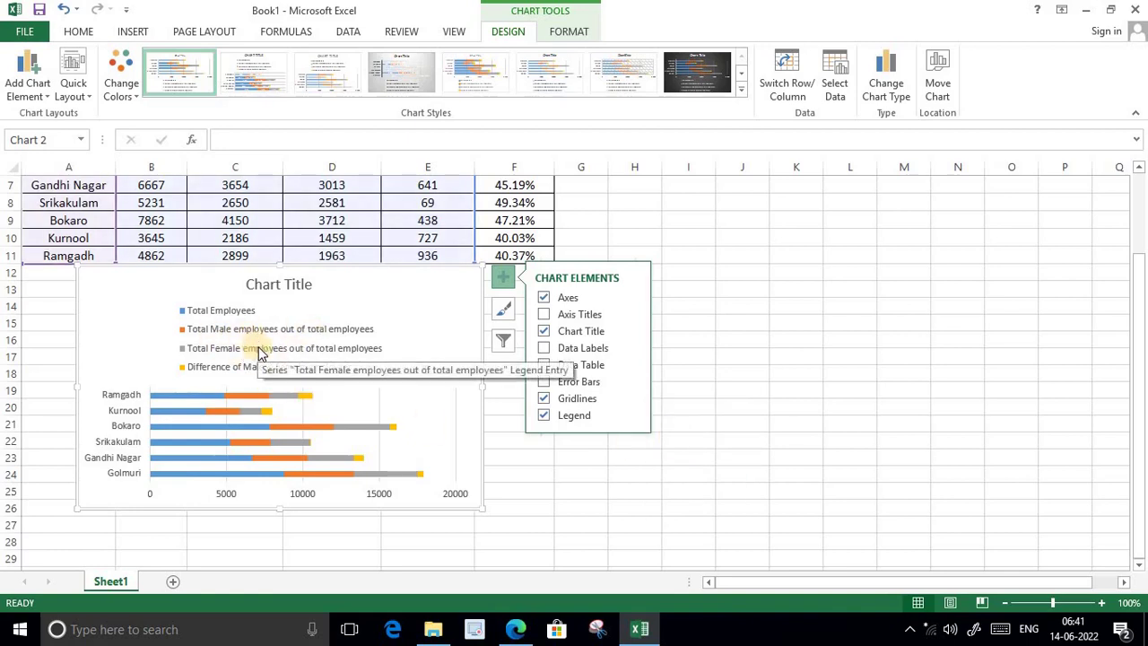
Step: Look at the chart title's format options, then start editing the table title in A4
double_click(301, 286)
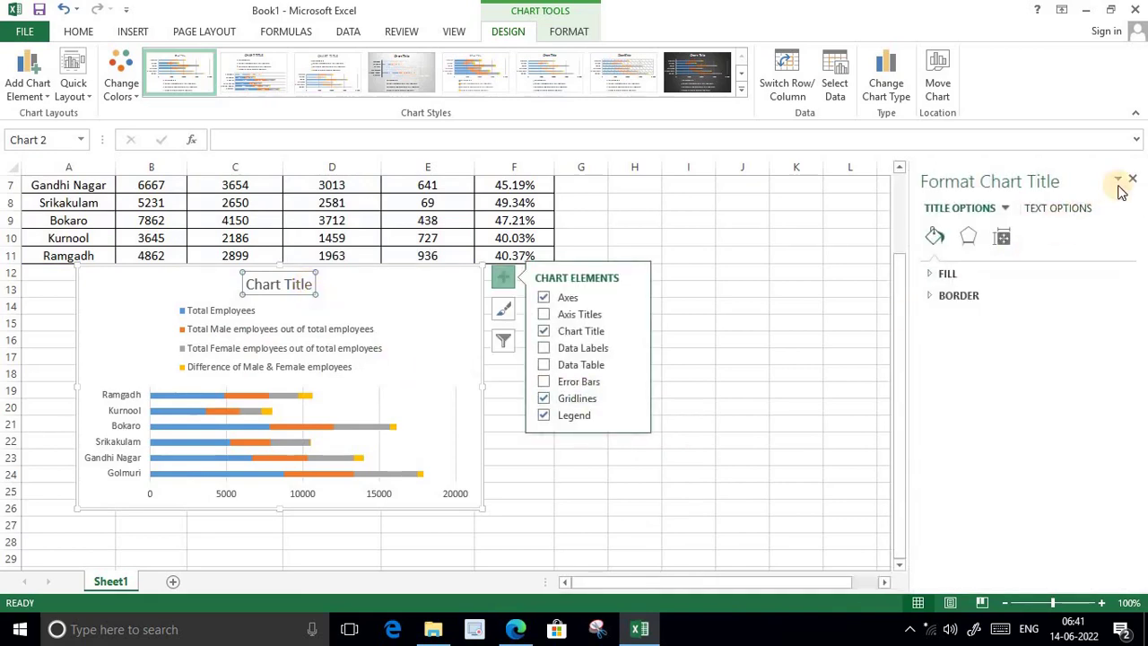
click(1130, 184)
scroll(350, 382, up, 2)
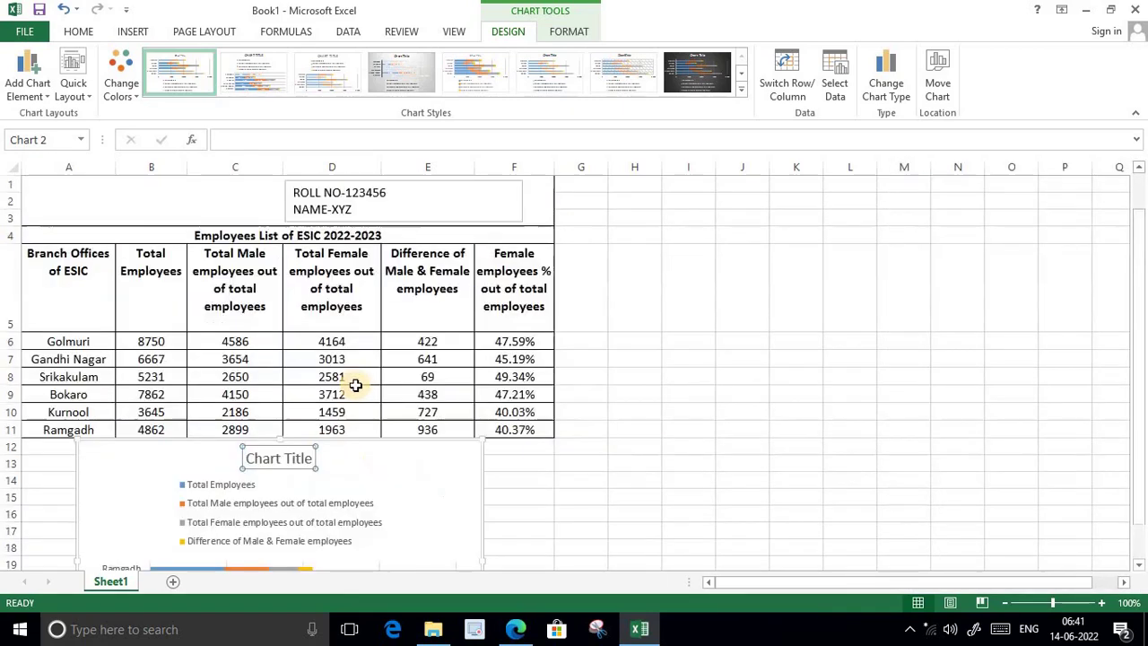
double_click(384, 235)
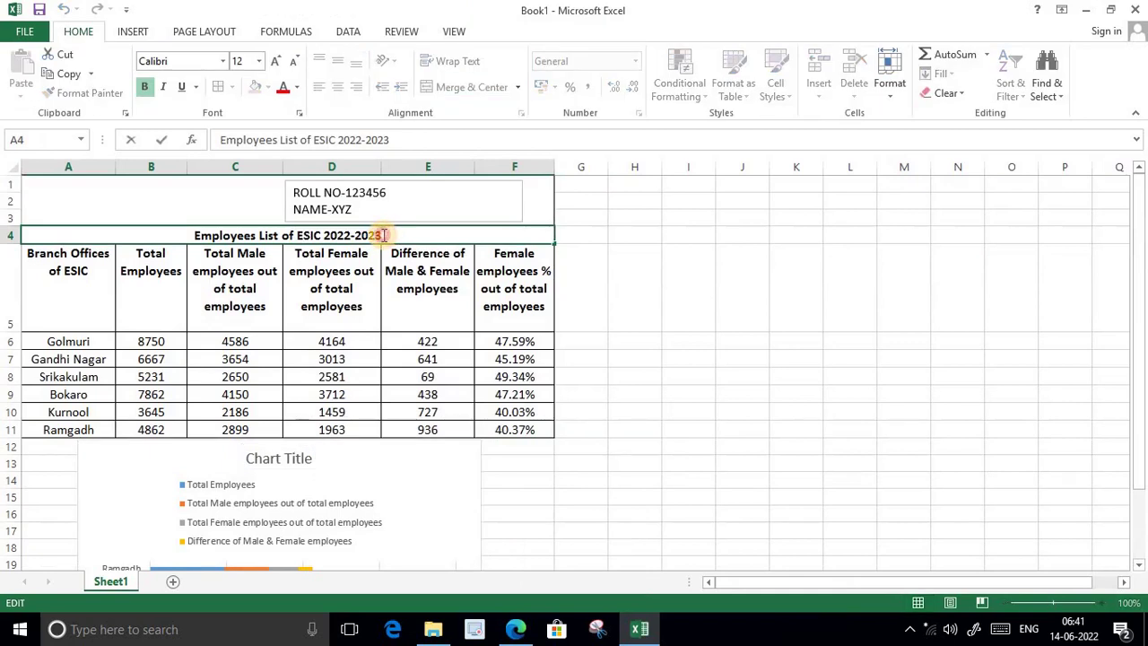
Step: Replace the 'Chart Title' placeholder with the A4 heading 'Employees List of ESIC 2022-2023'
drag(384, 235, 194, 235)
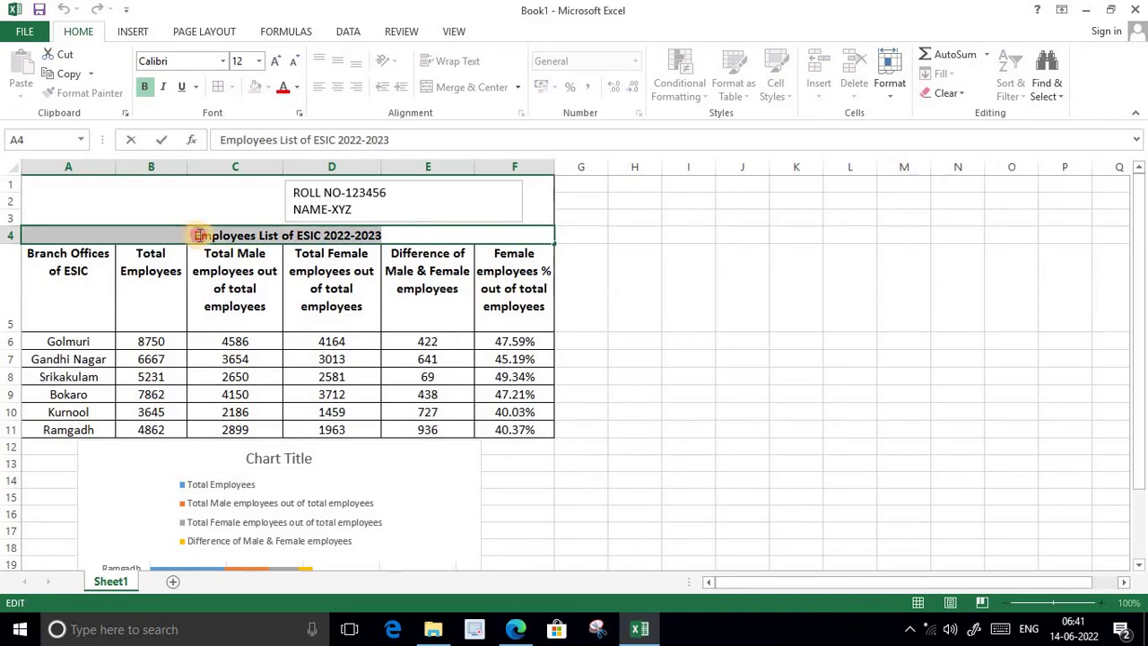
drag(193, 235, 381, 245)
key(ctrl+c)
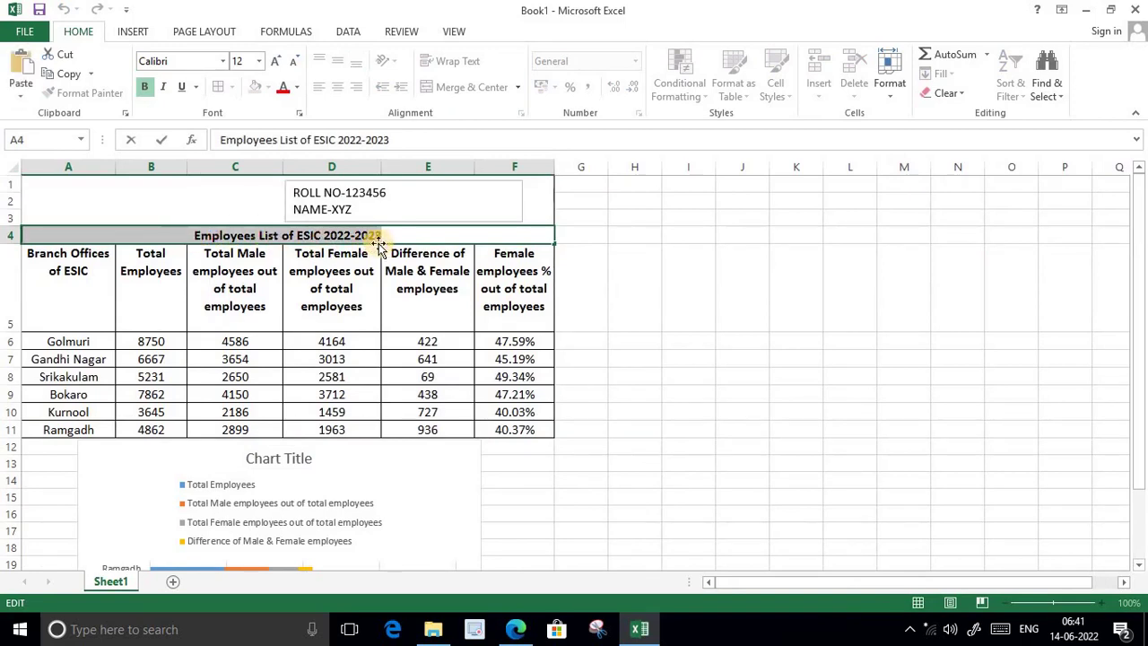
scroll(366, 487, down, 3)
scroll(323, 439, up, 2)
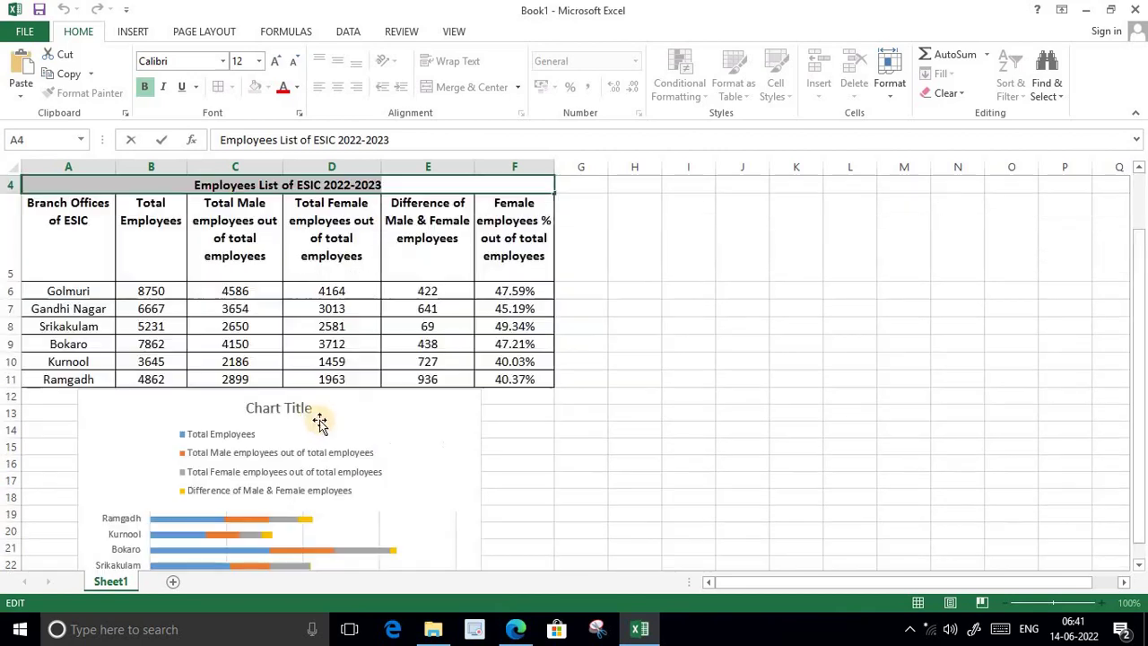
click(308, 408)
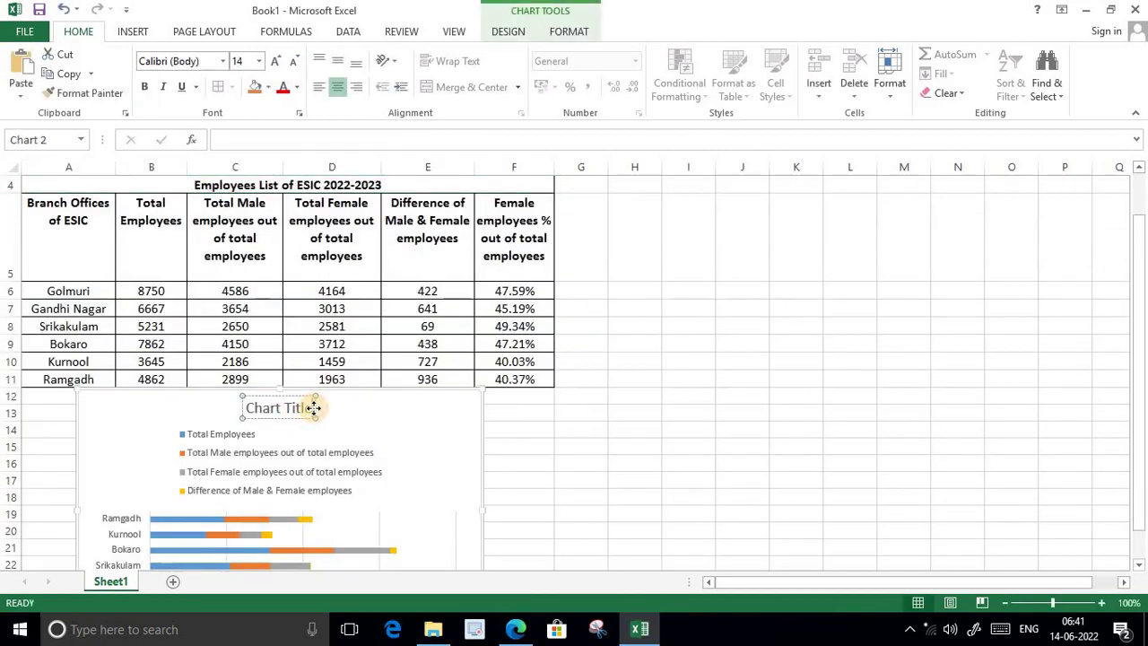
key(BackSpace)
key(BackSpace)
key(BackSpace)
key(BackSpace)
key(BackSpace)
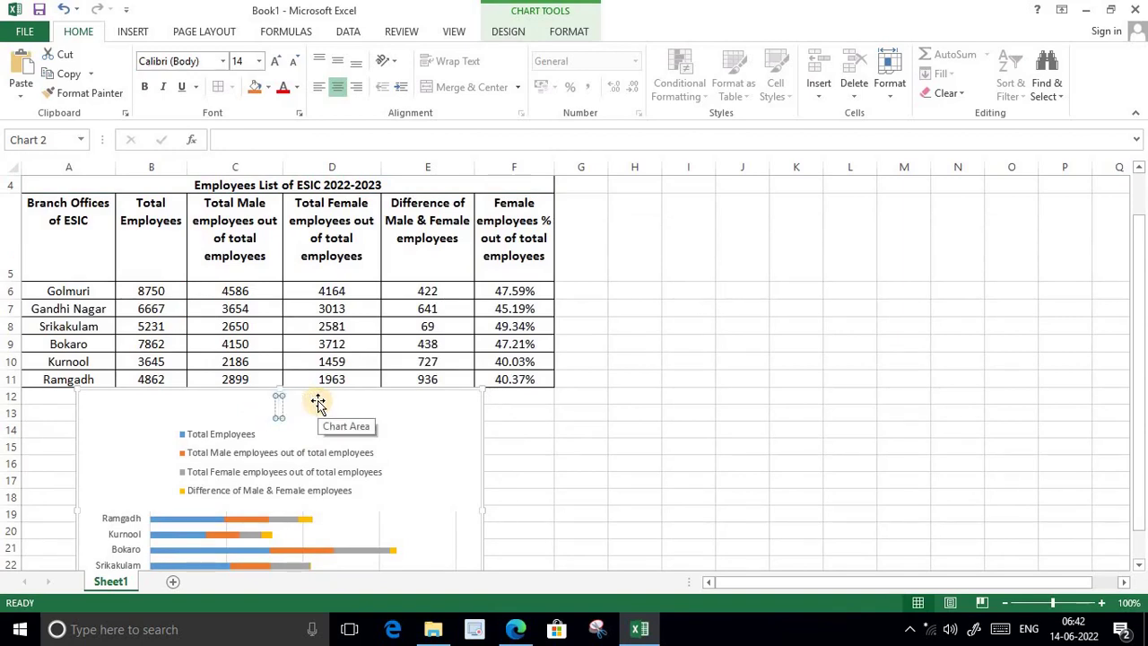
key(ctrl+v)
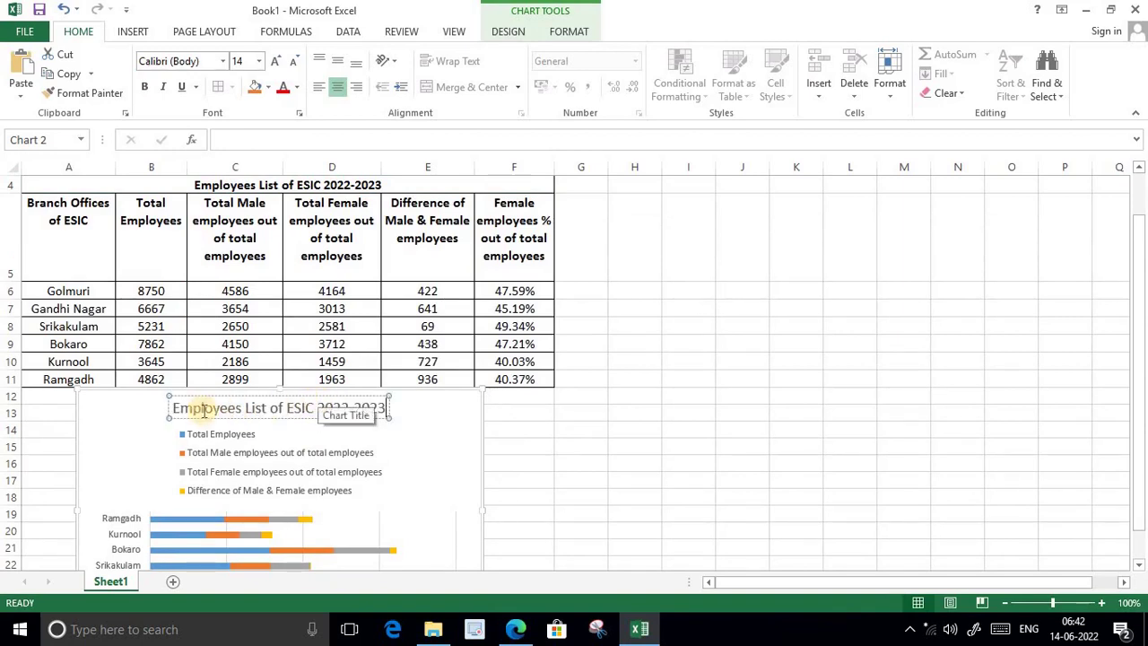
Step: Format the chart title as bold, 12-point, black text
drag(173, 408, 385, 408)
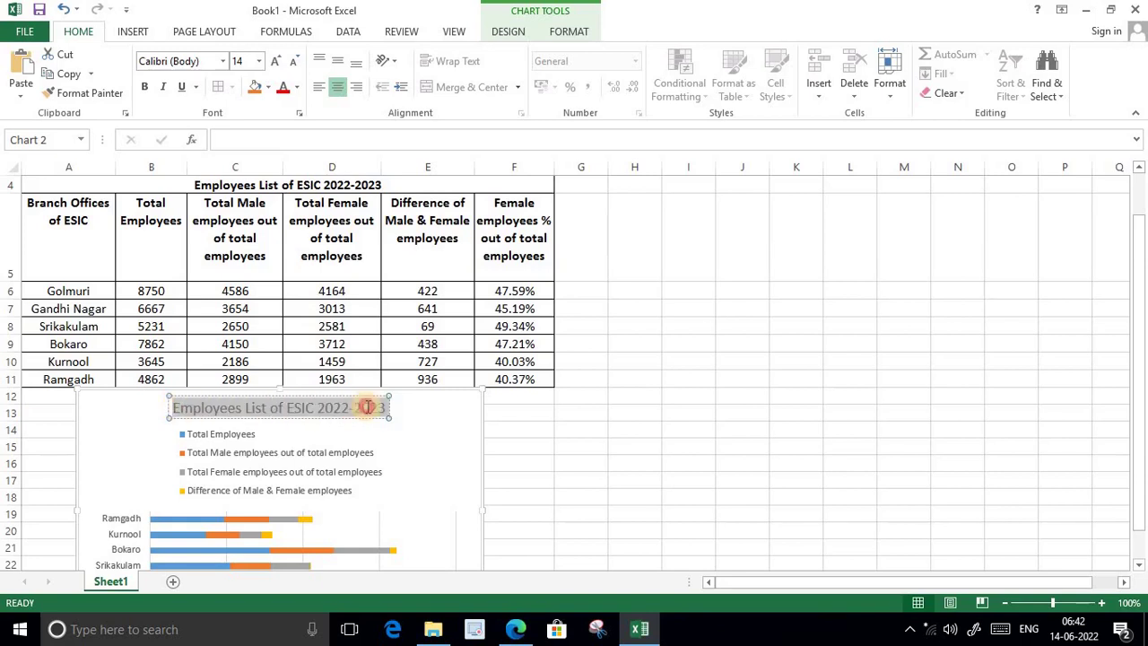
click(147, 88)
click(294, 63)
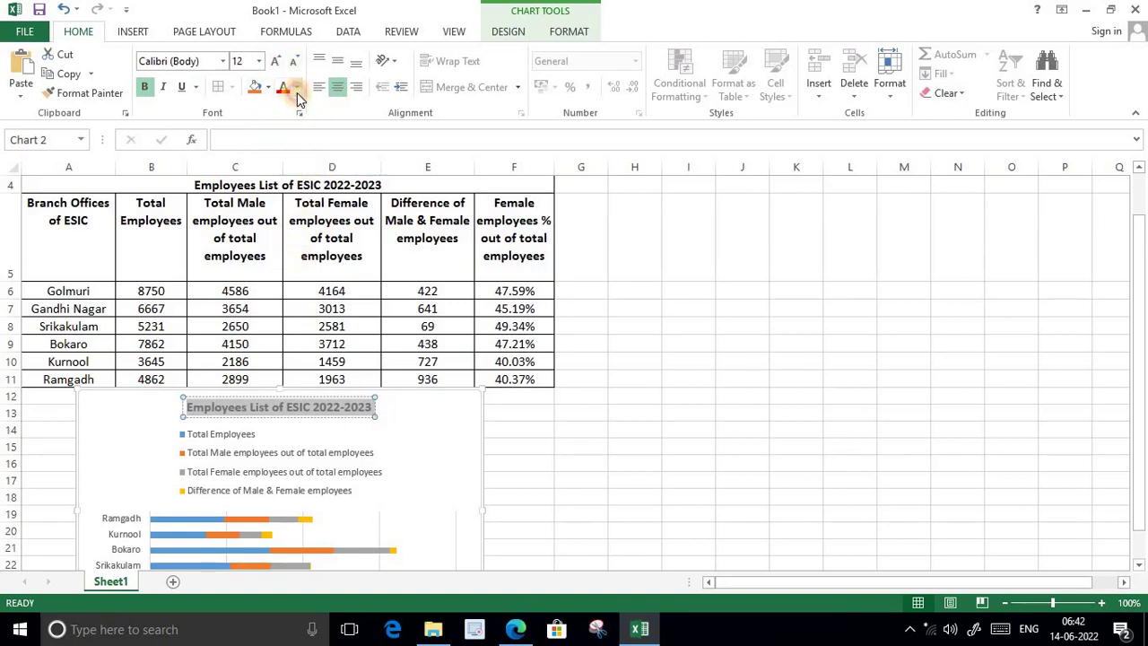
click(297, 87)
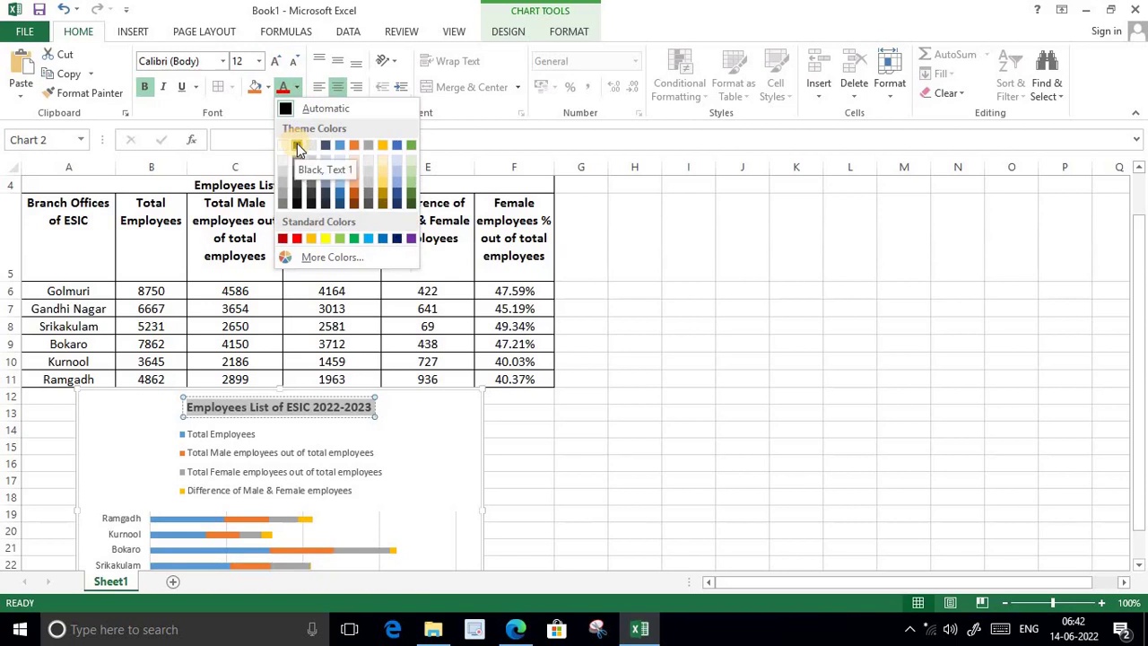
click(297, 146)
click(420, 430)
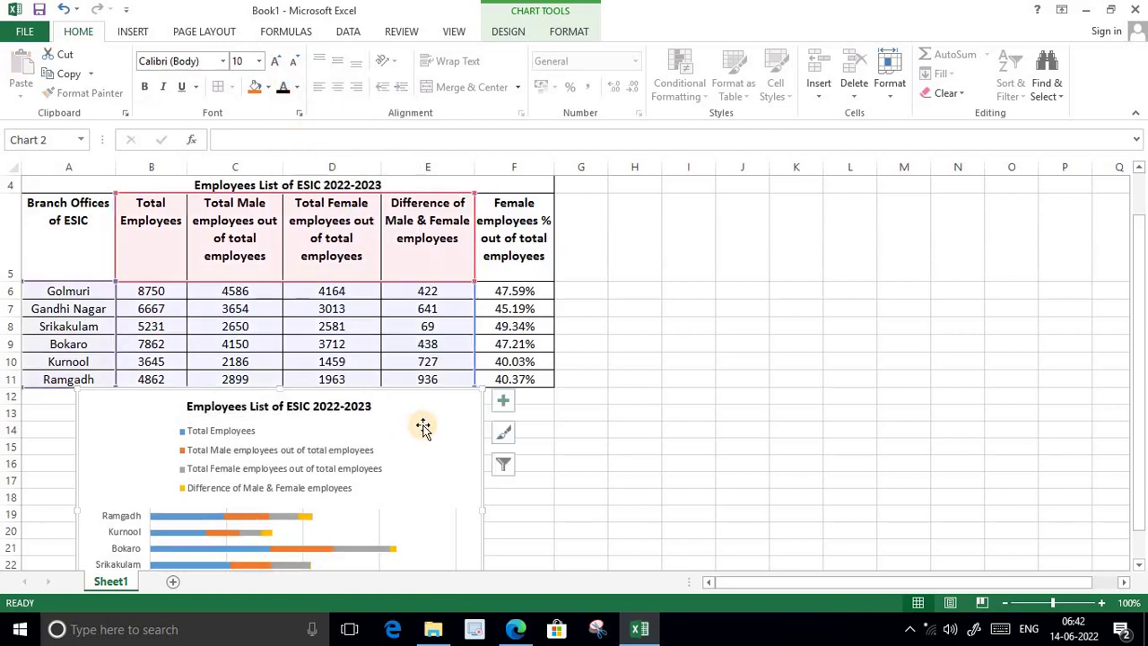
scroll(423, 432, down, 2)
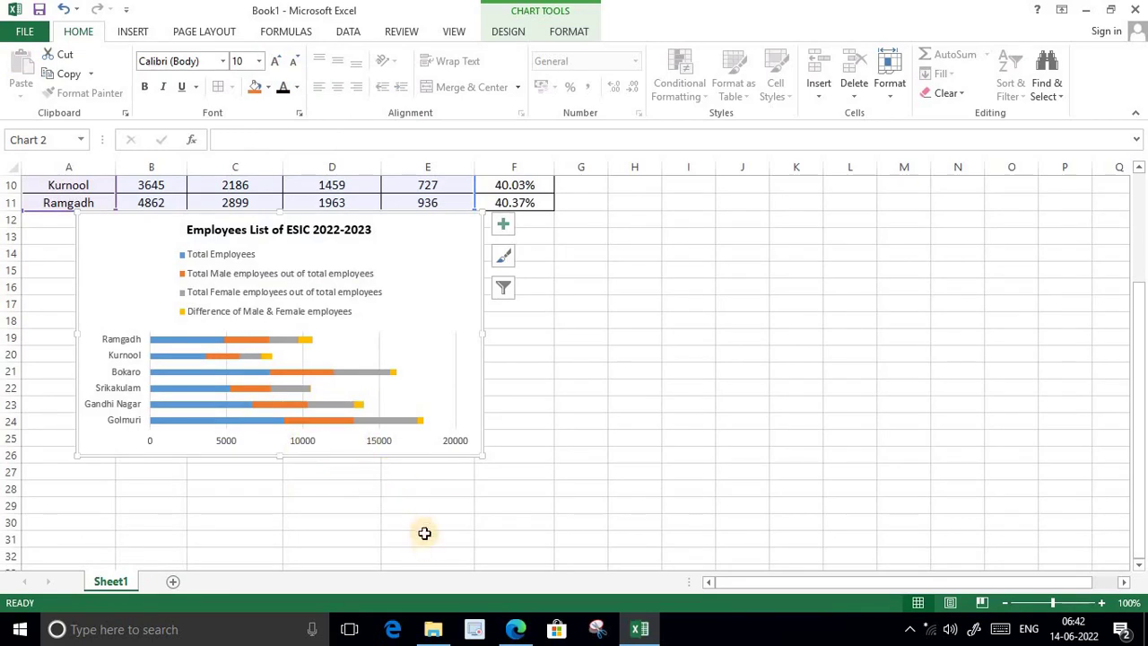
scroll(427, 526, up, 1)
drag(418, 351, 427, 349)
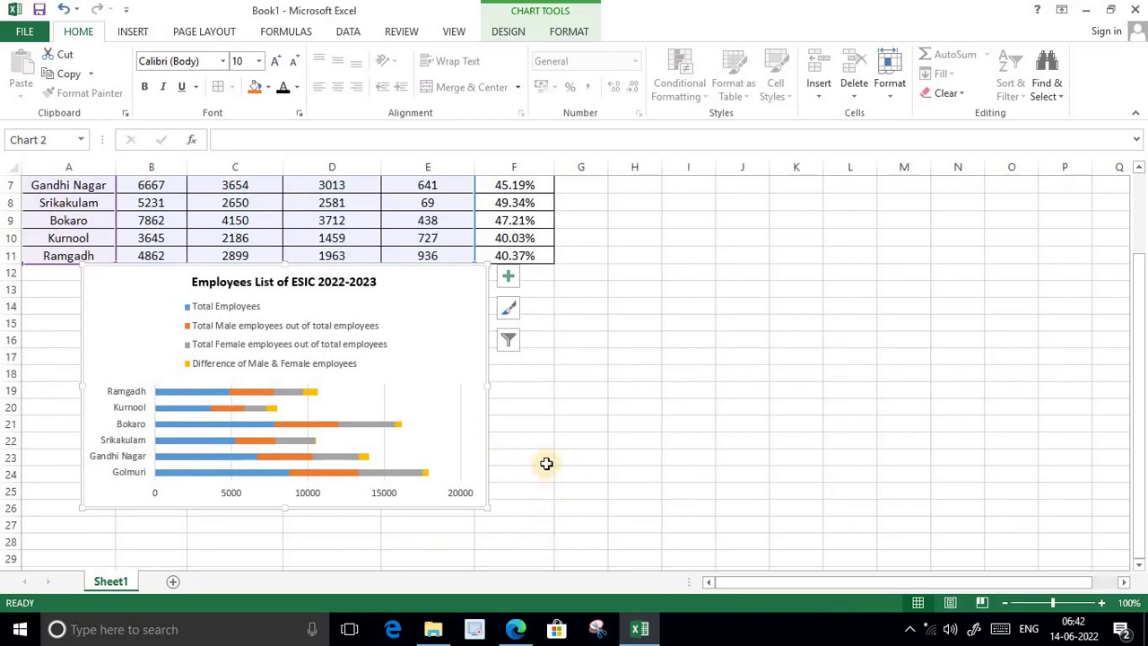
scroll(592, 455, up, 2)
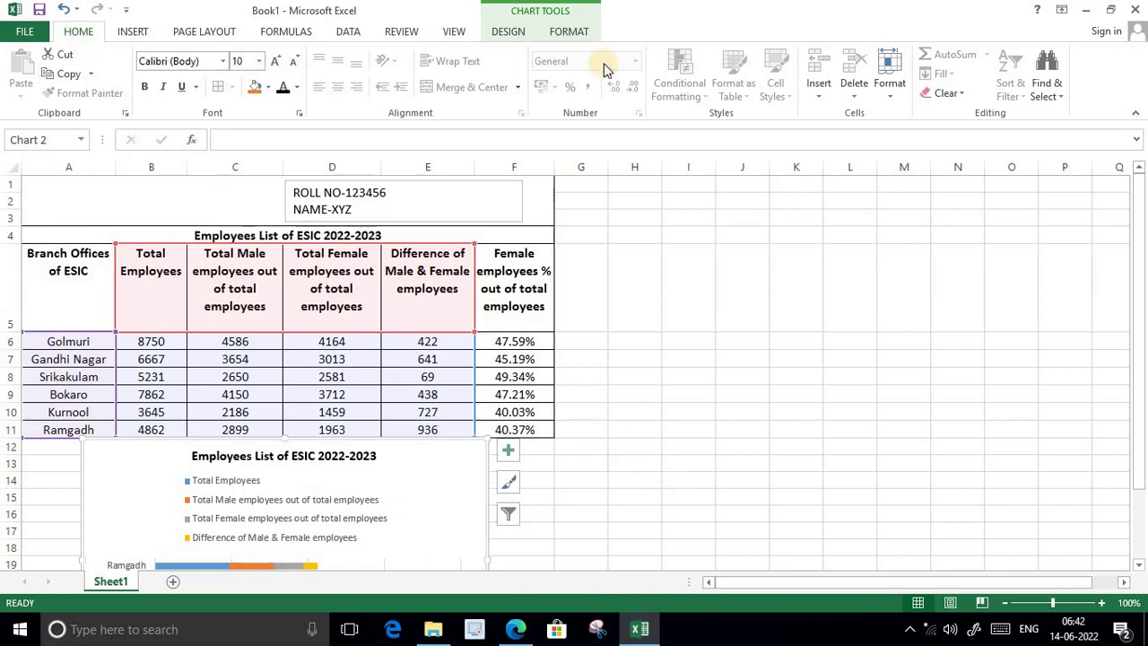
Step: Switch to Page Break Preview and drag page 1's boundary out to column F
click(579, 36)
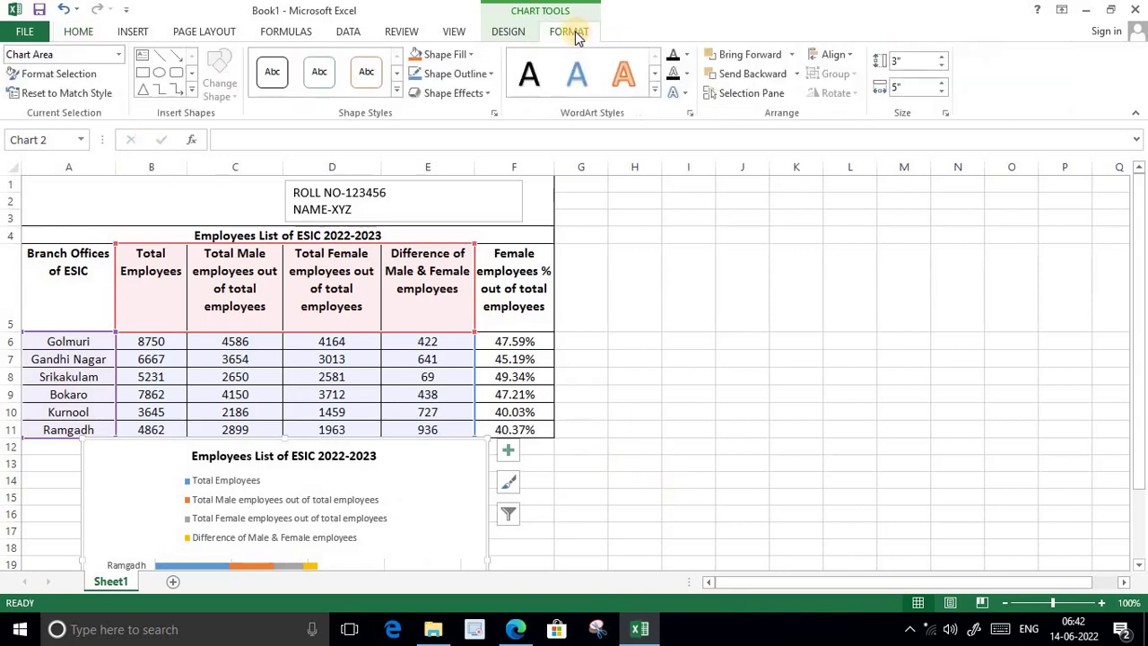
click(453, 38)
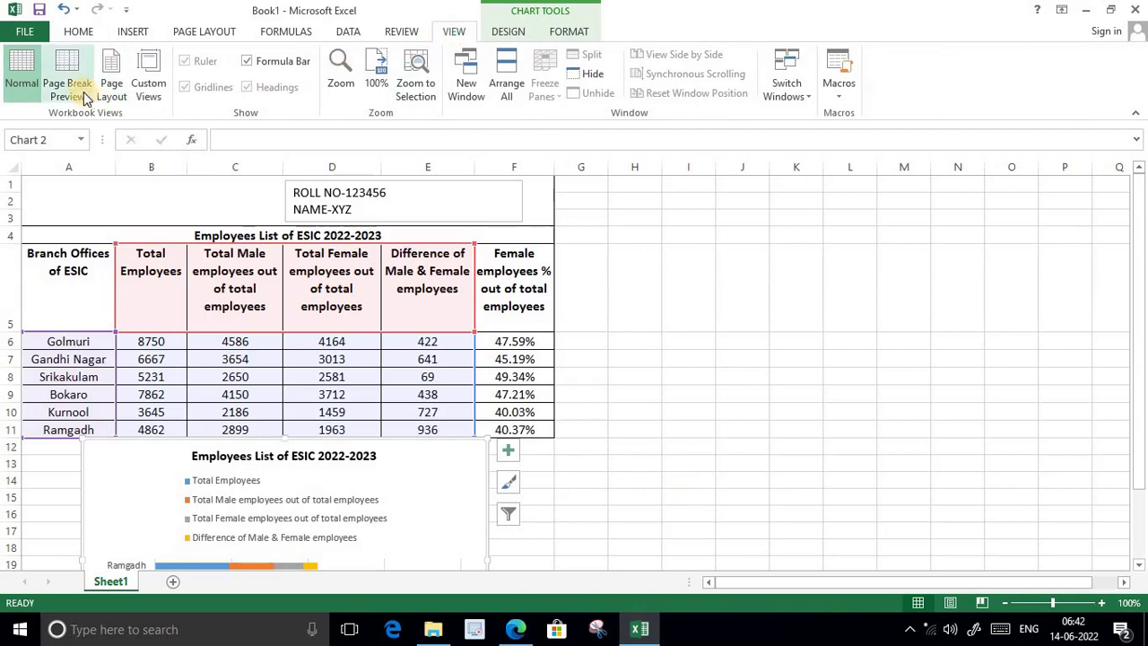
click(759, 433)
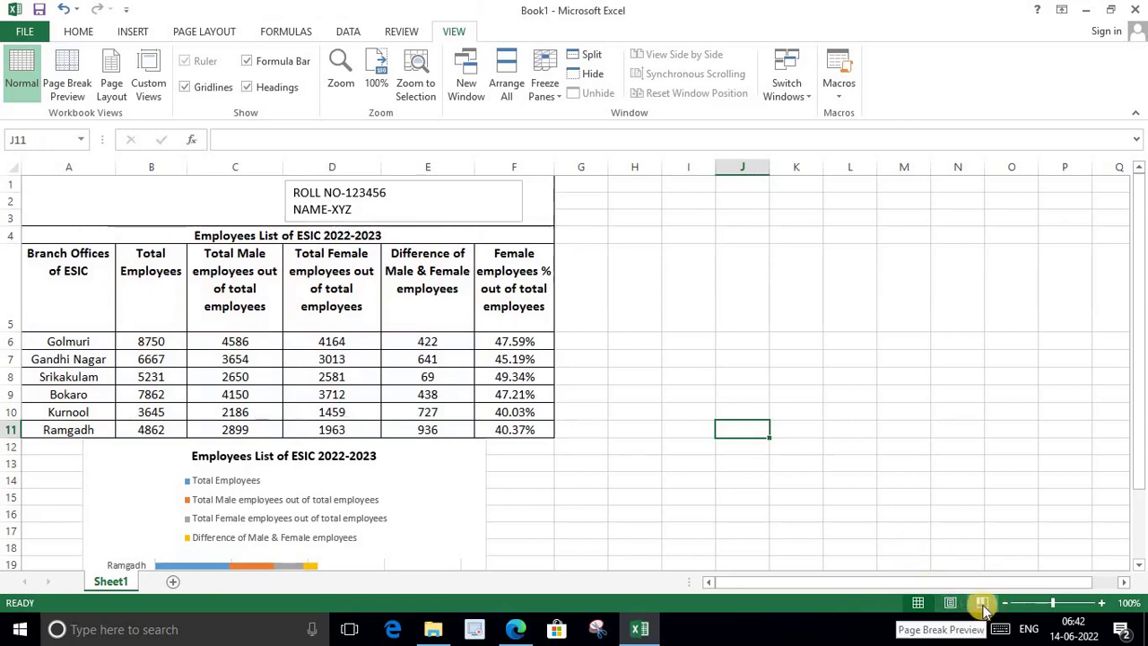
click(72, 79)
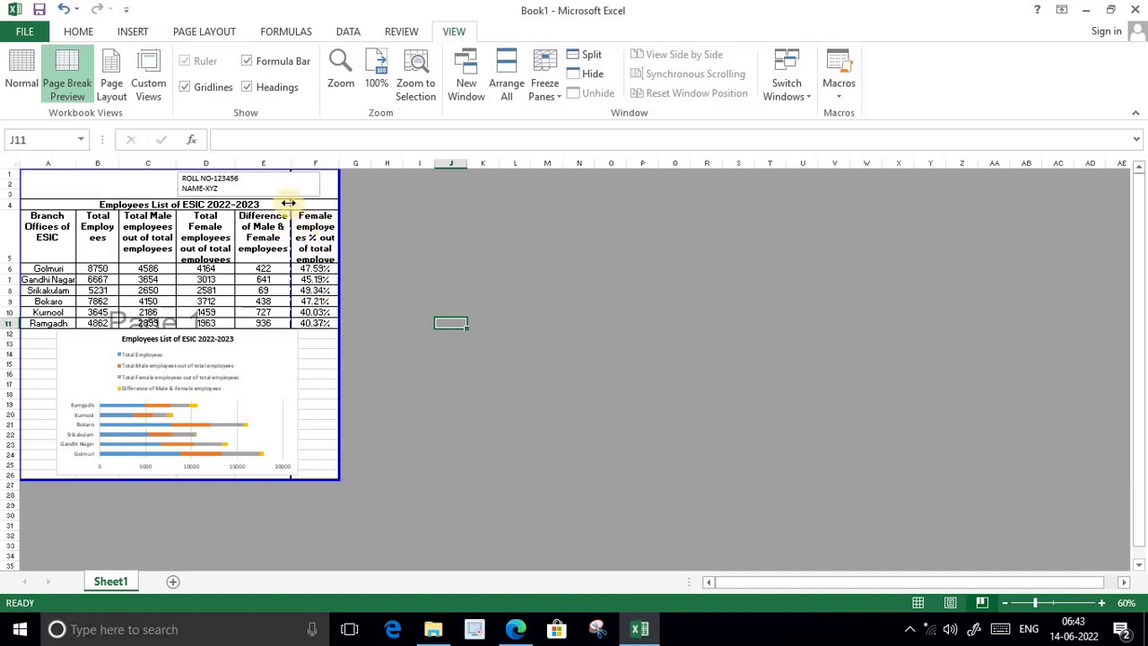
drag(295, 203, 342, 203)
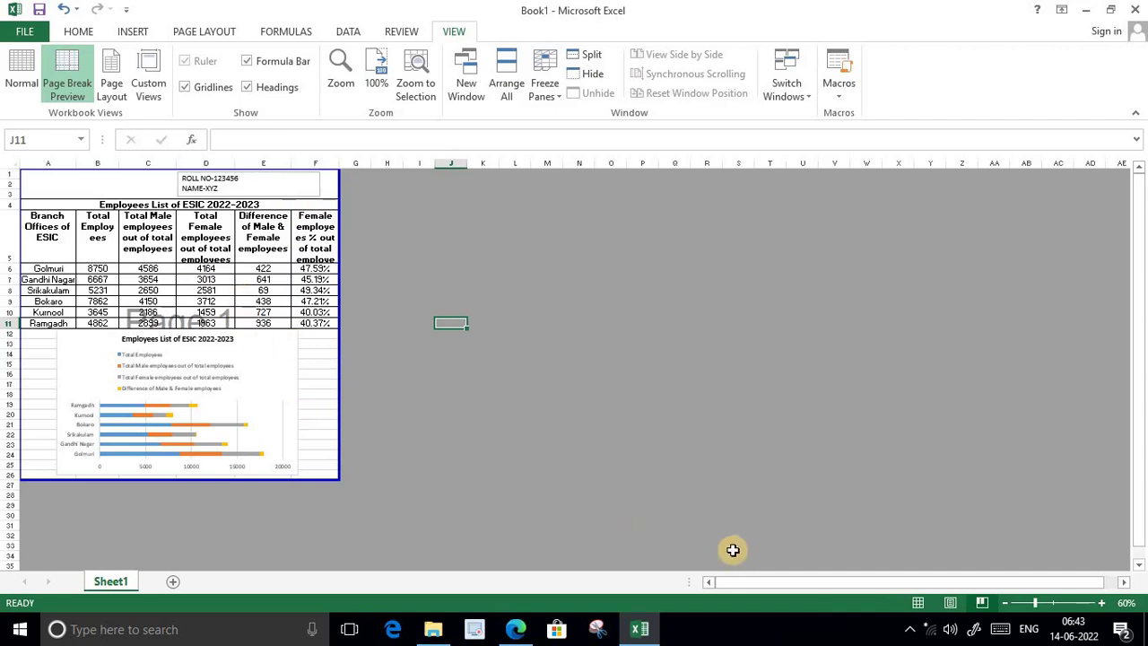
Step: Confirm in print preview that everything fits one page, then go back to Normal view
key(ctrl+p)
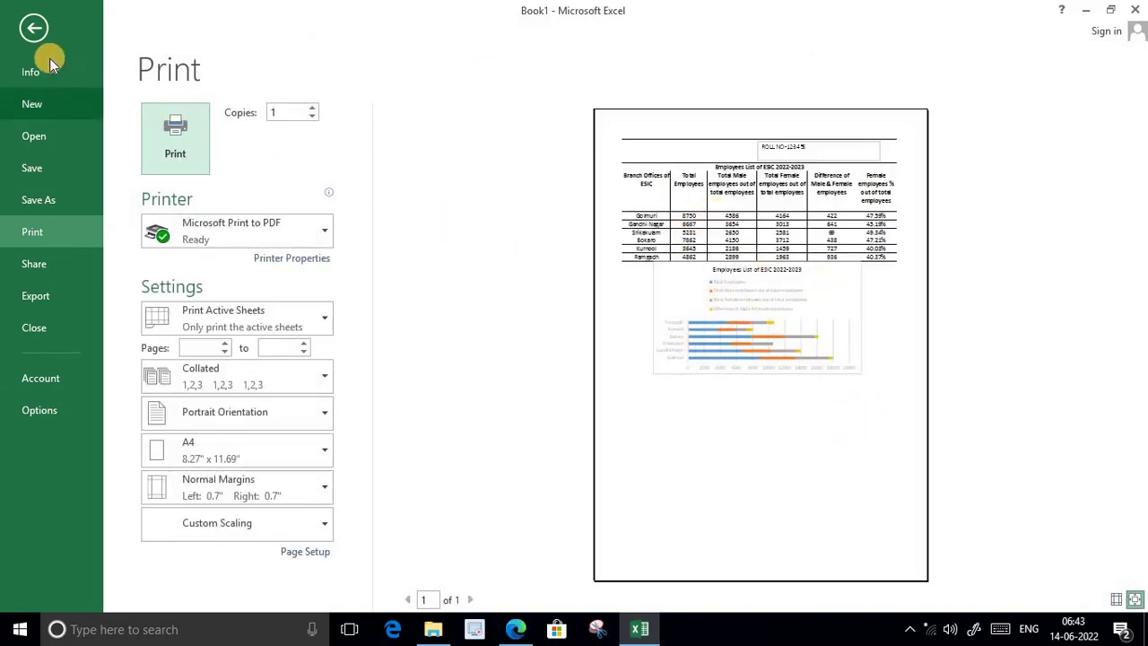
click(34, 33)
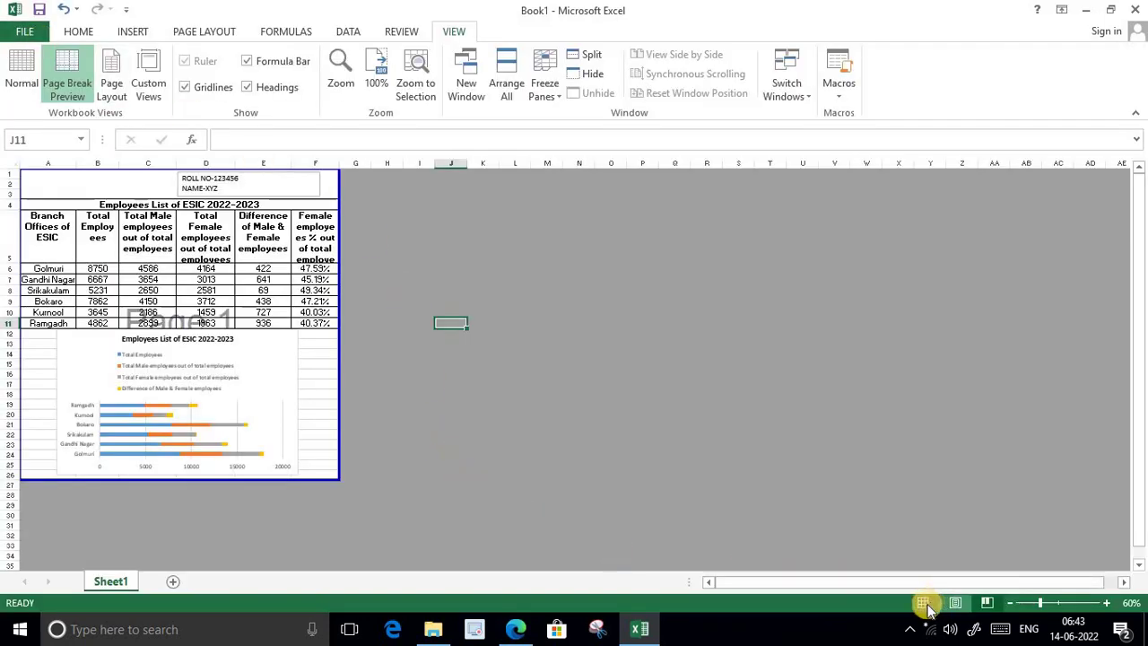
click(923, 603)
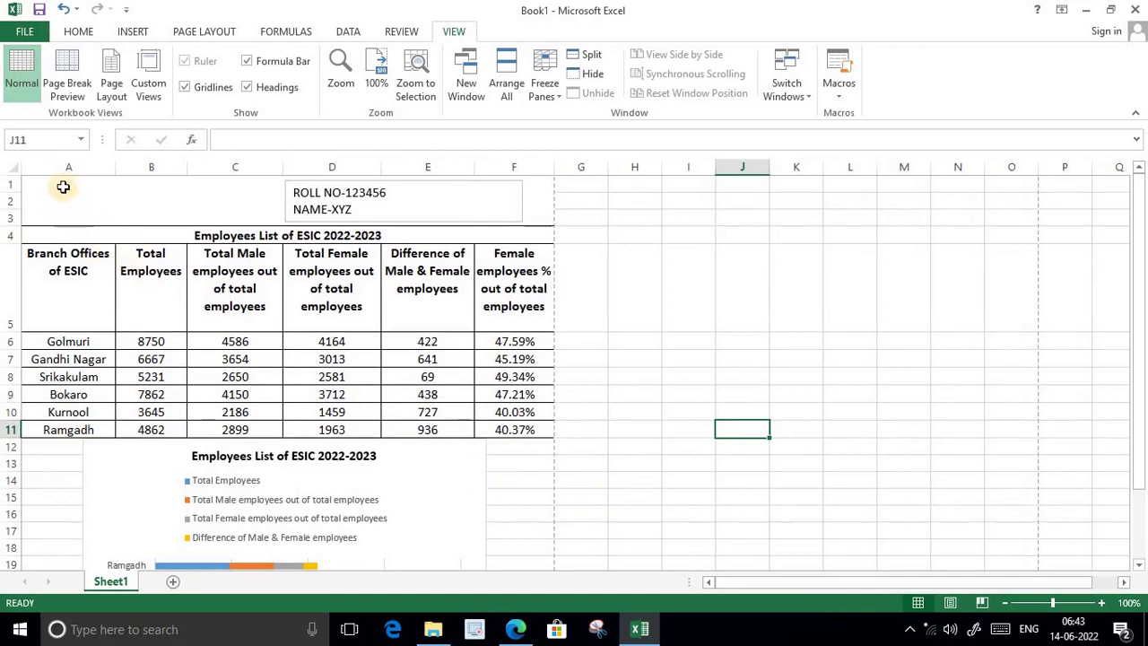
Step: Apply All Borders to A1:F26, framing both the table and the chart area
click(72, 33)
mouse_move(44, 189)
mouse_down()
mouse_move(229, 590)
mouse_move(216, 473)
mouse_move(216, 490)
mouse_up()
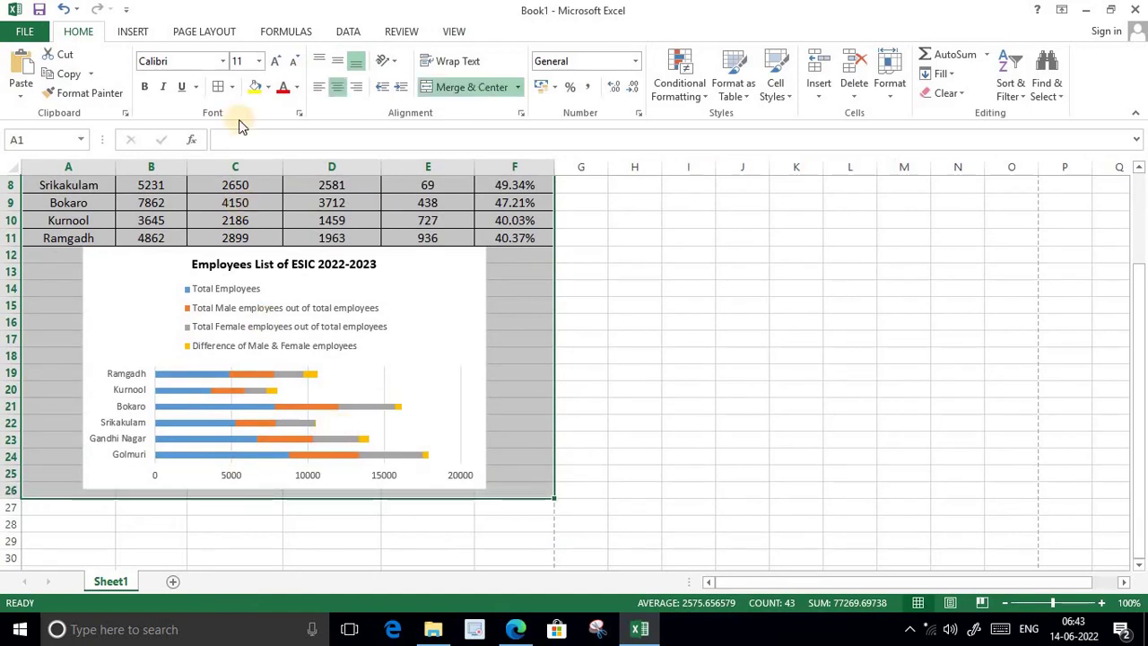
click(236, 85)
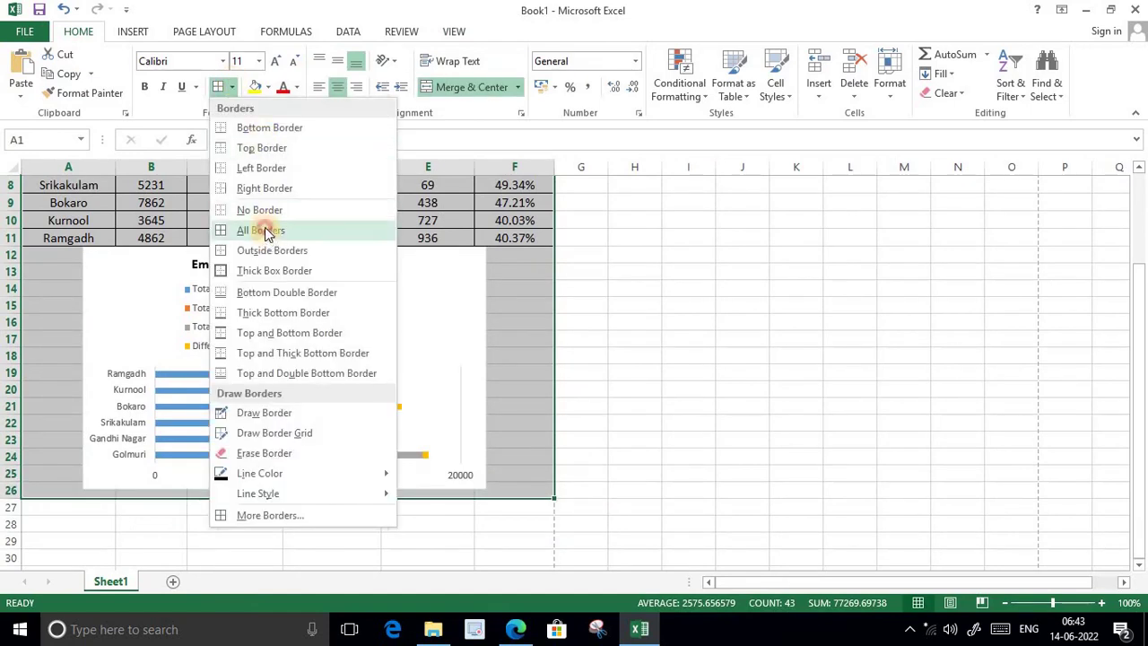
click(273, 226)
scroll(231, 221, up, 3)
scroll(507, 449, down, 2)
scroll(565, 470, down, 1)
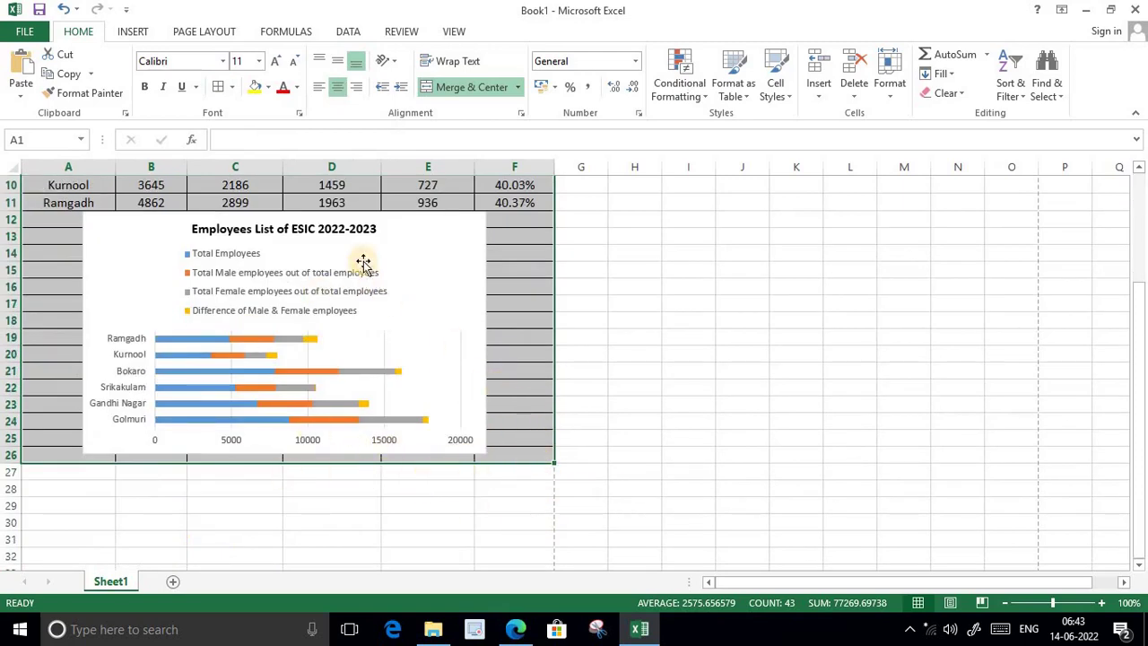
click(715, 474)
scroll(610, 398, up, 2)
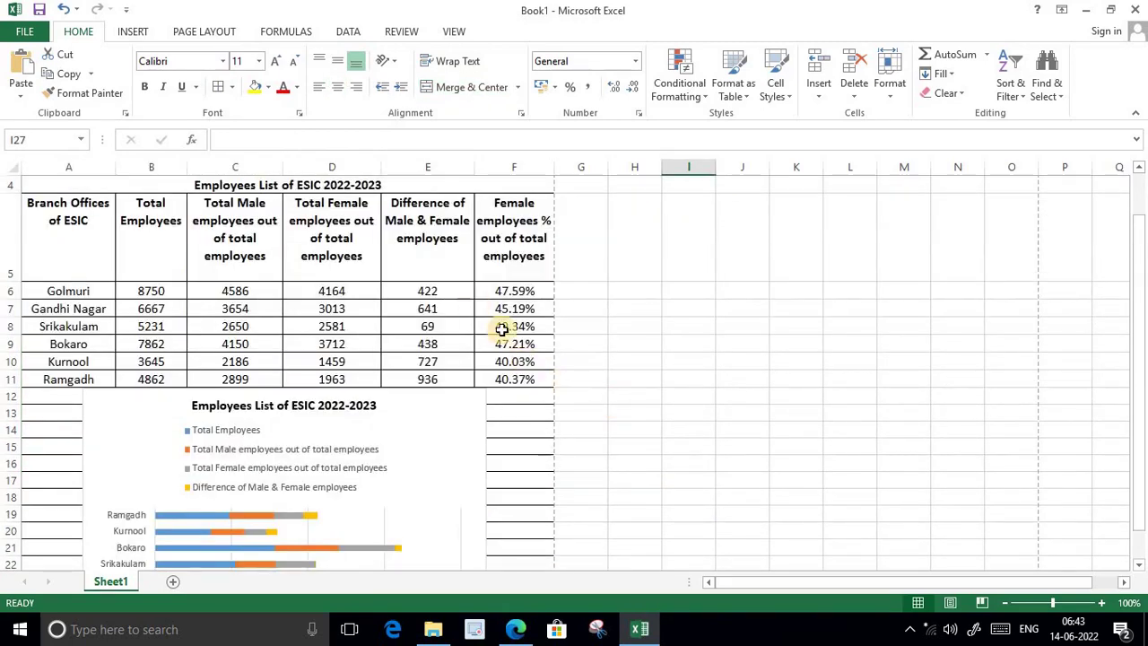
Step: Enable Gridlines > Print in Page Layout's Sheet Options
click(199, 38)
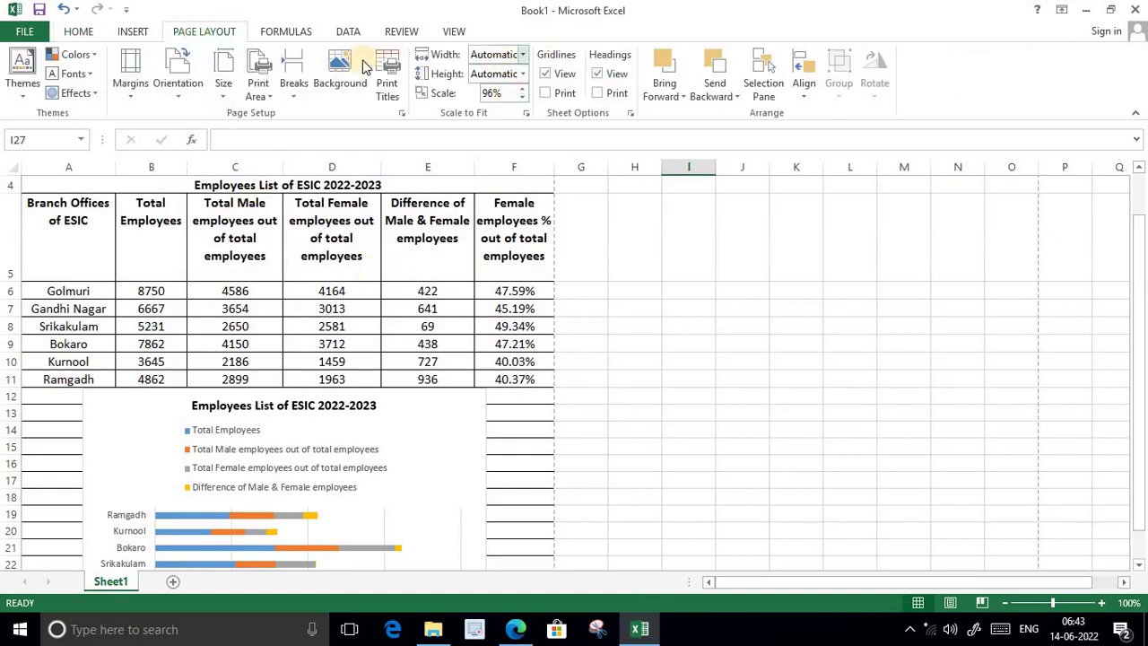
click(546, 93)
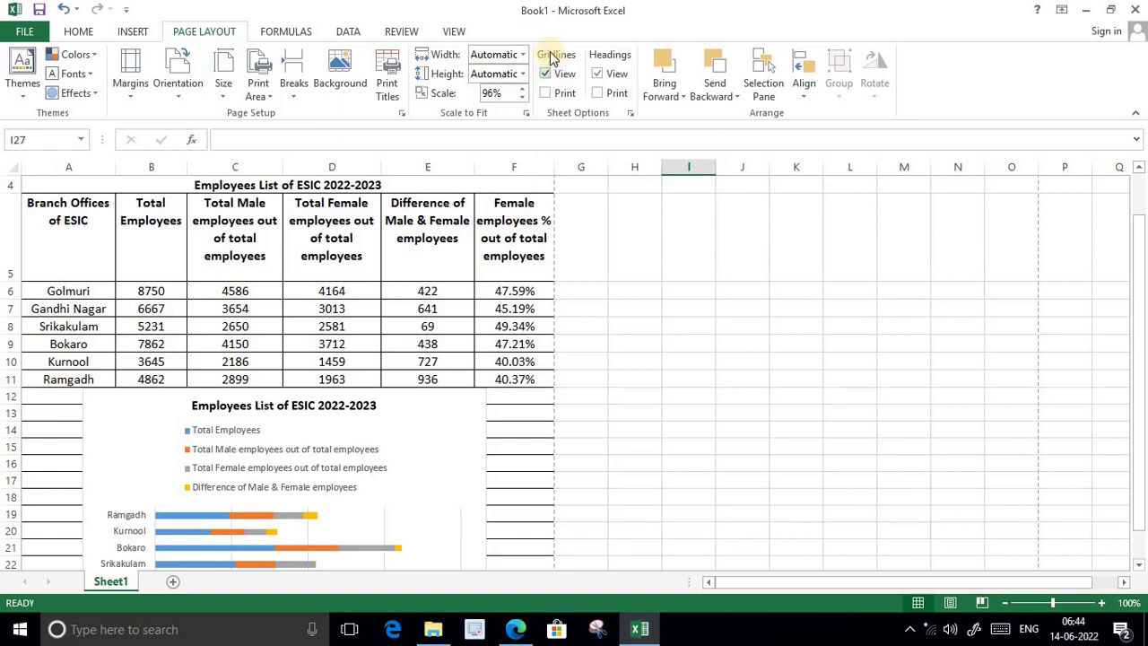
click(547, 75)
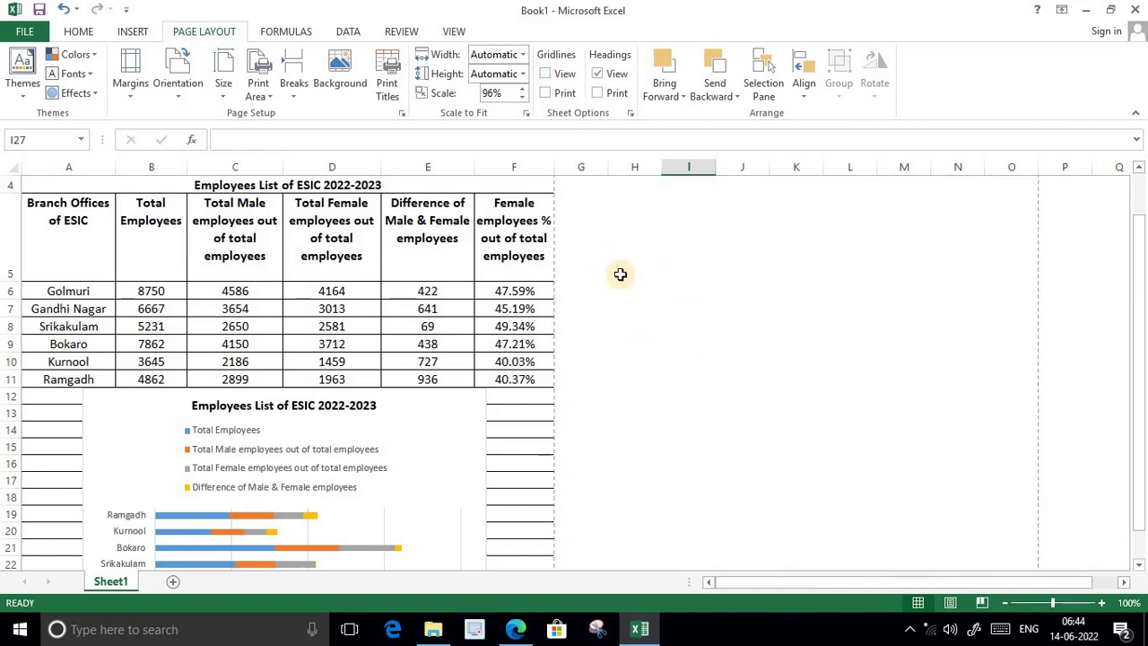
click(546, 75)
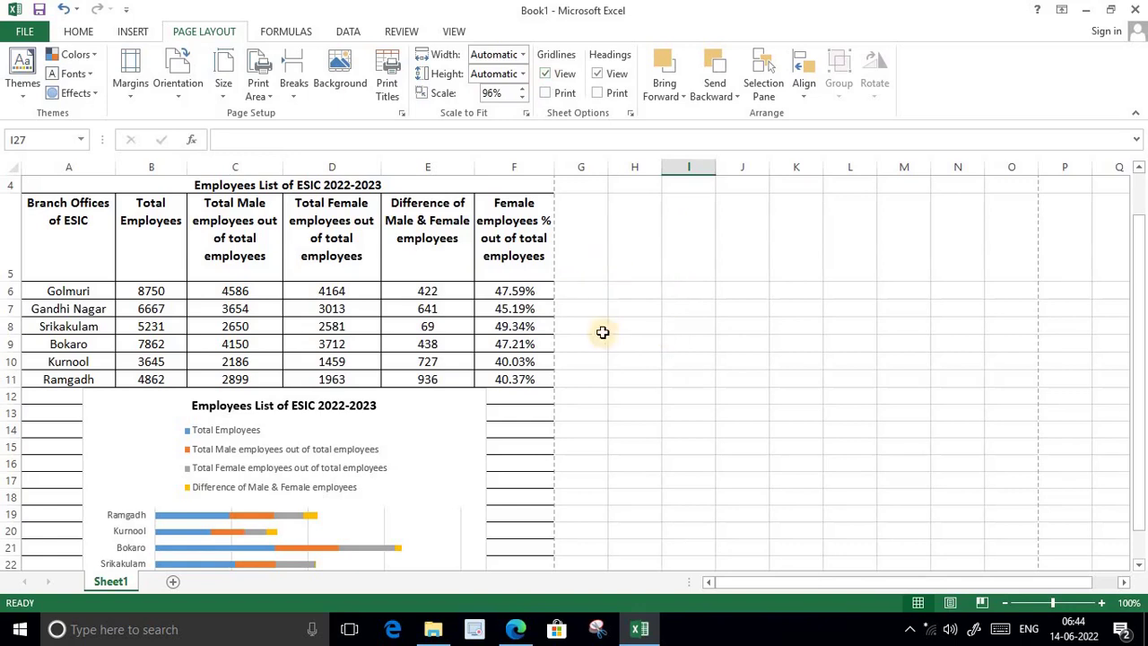
click(544, 92)
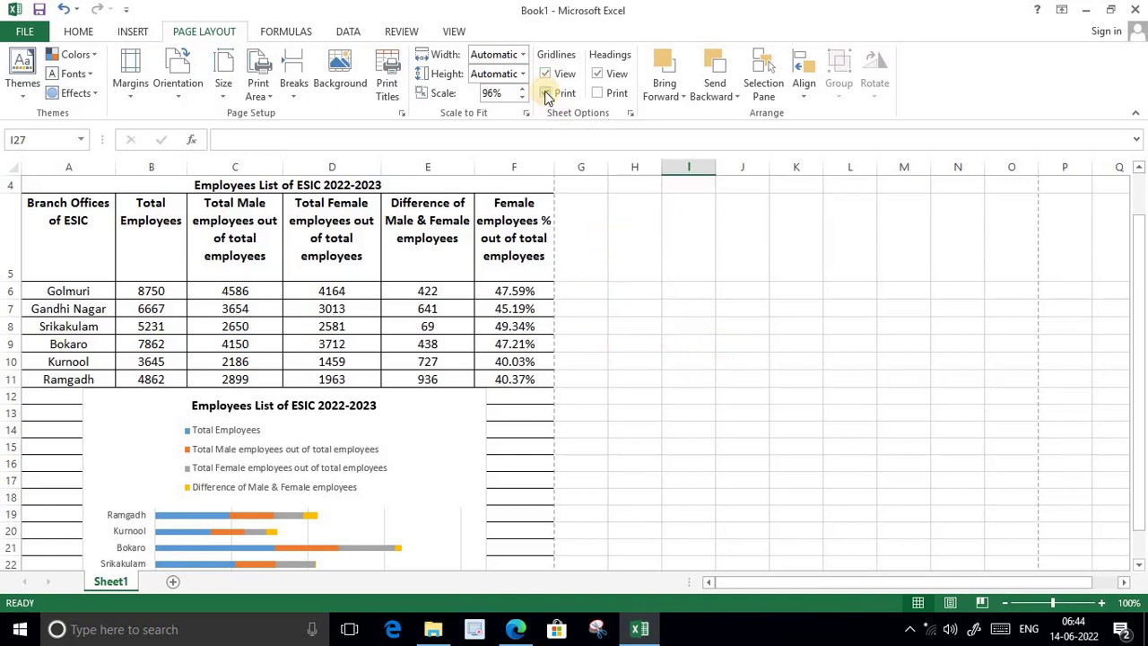
click(545, 92)
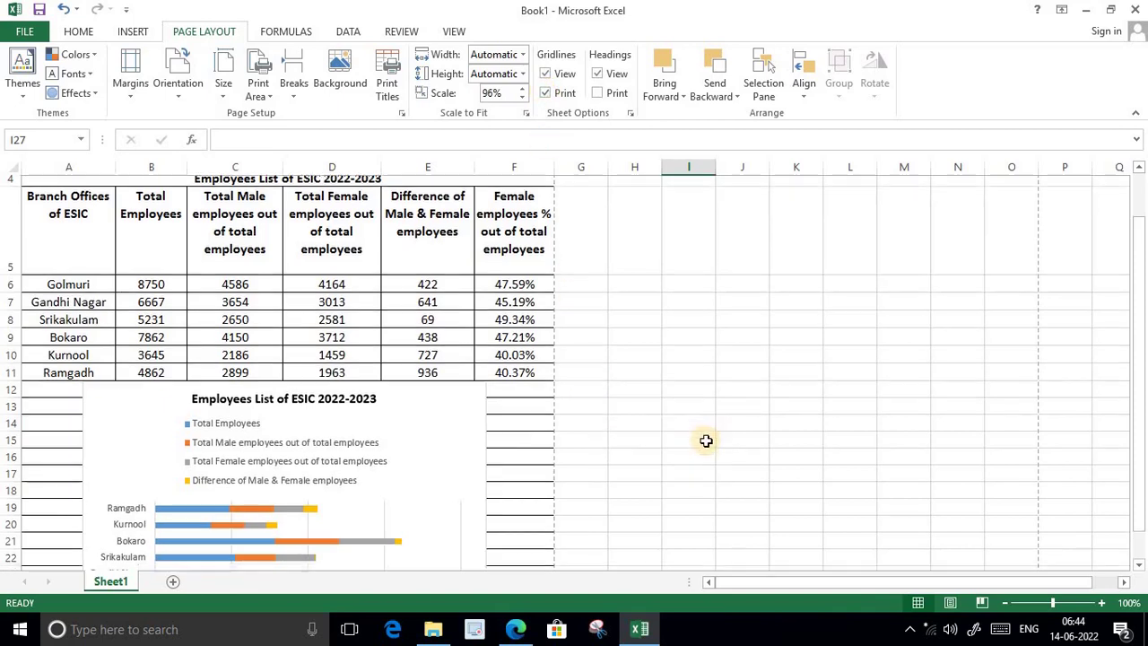
scroll(700, 440, down, 1)
scroll(631, 397, up, 2)
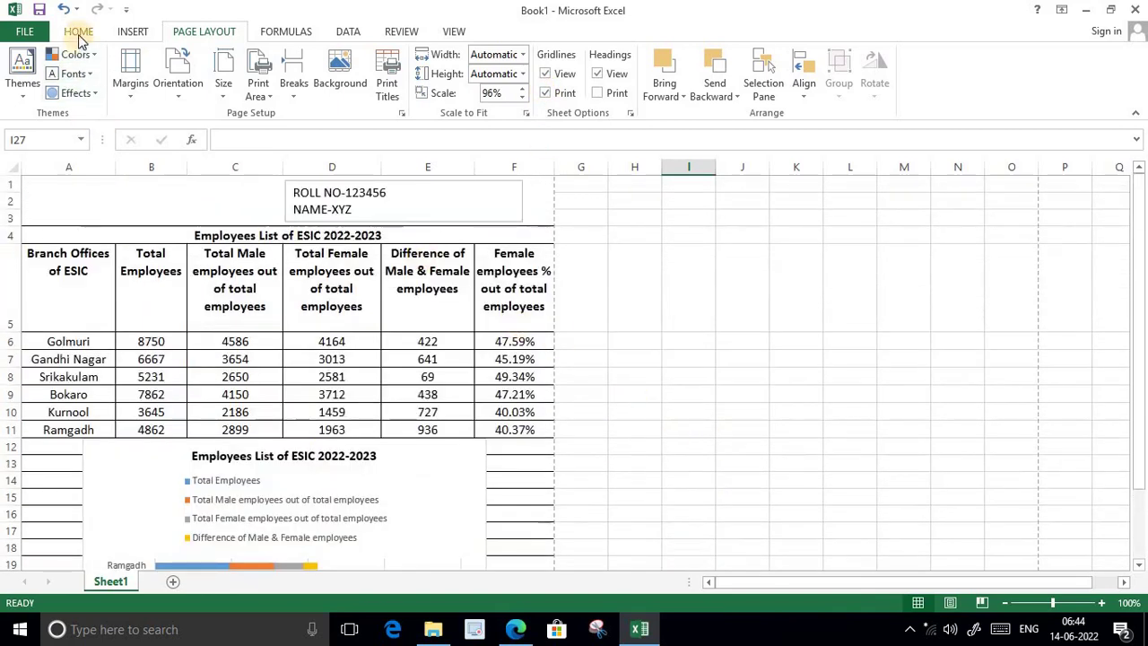
click(78, 32)
Step: Check the page-layout requirements in the assignment PDF, then go back to the Excel workbook
click(516, 628)
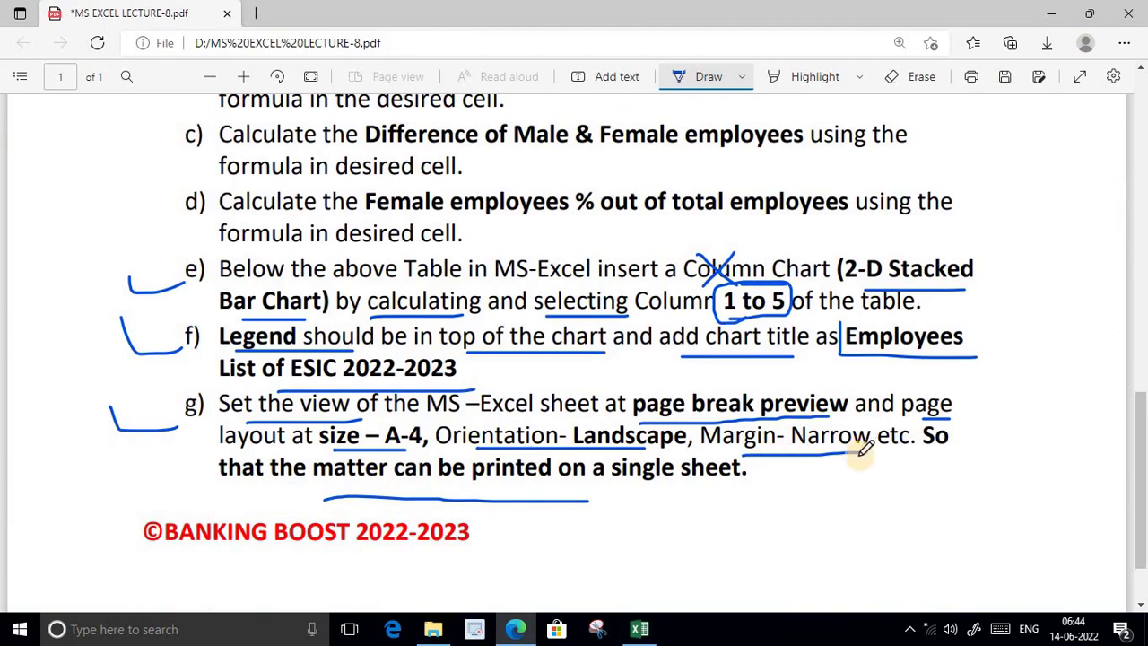
click(640, 629)
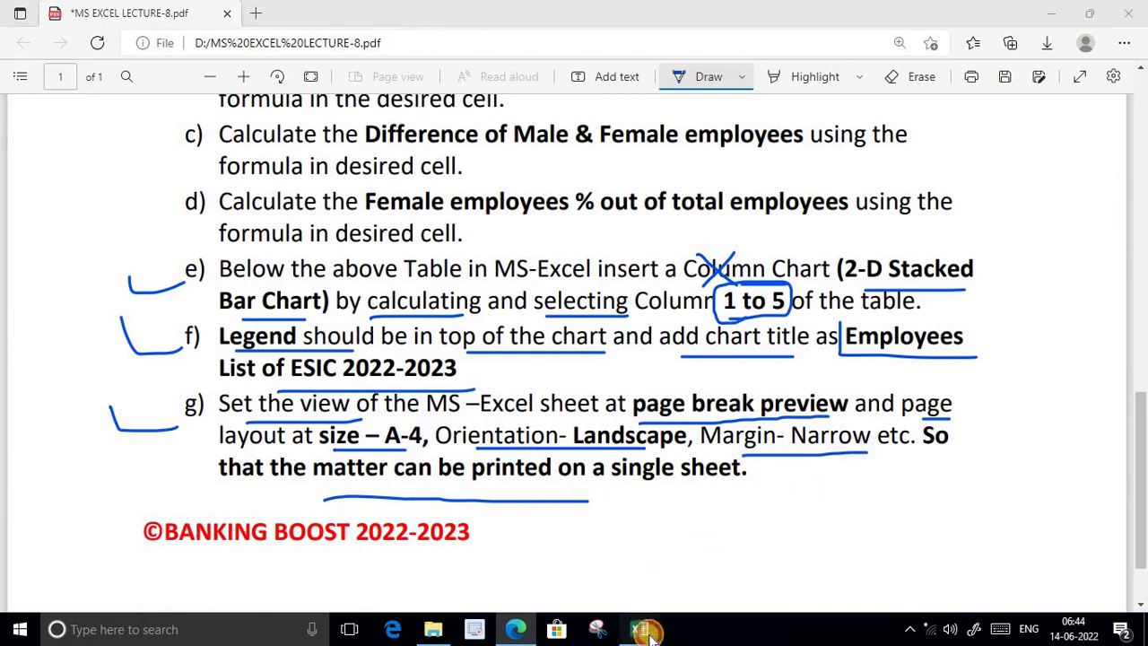
Step: Apply Narrow margins, Landscape orientation and A4 paper size to the employees sheet
click(204, 31)
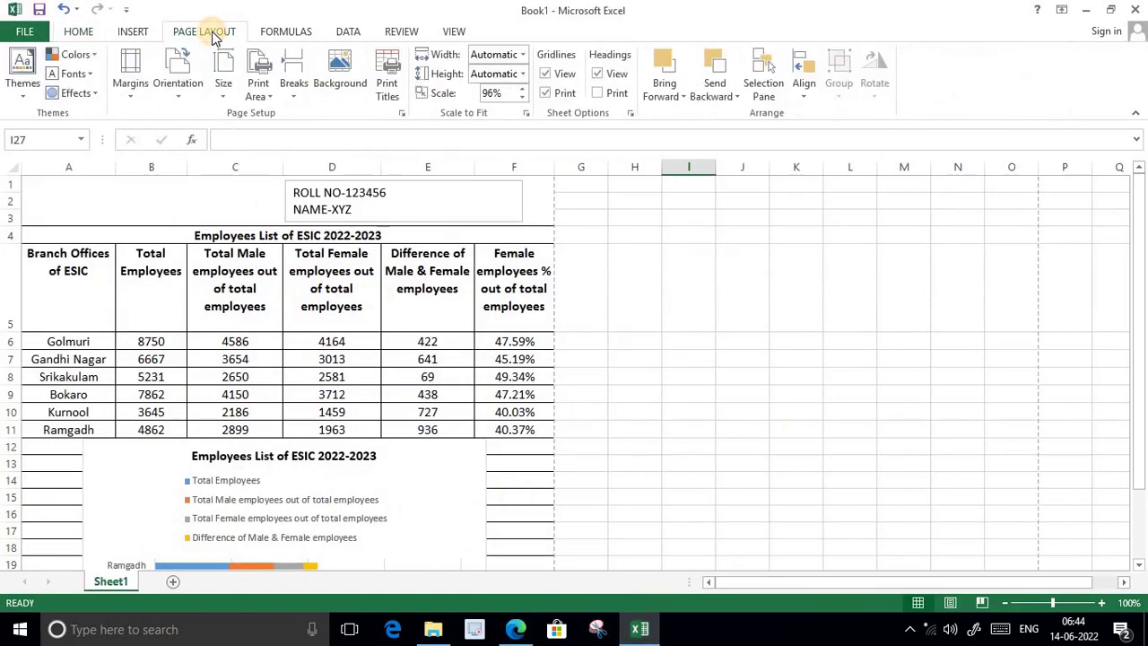
click(135, 93)
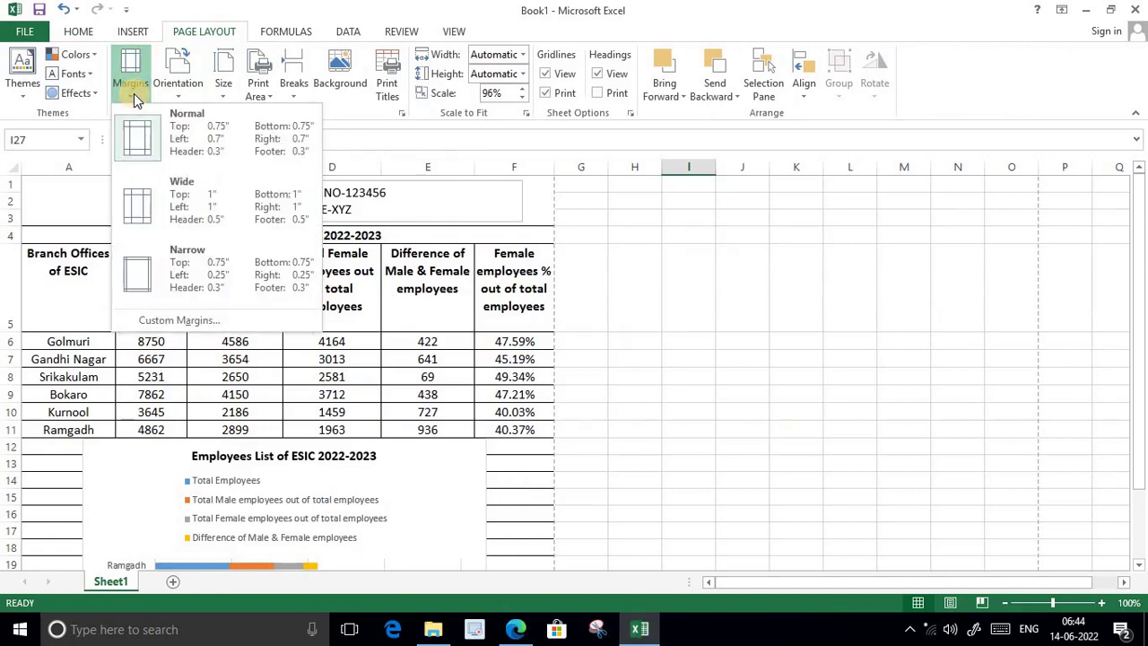
click(191, 280)
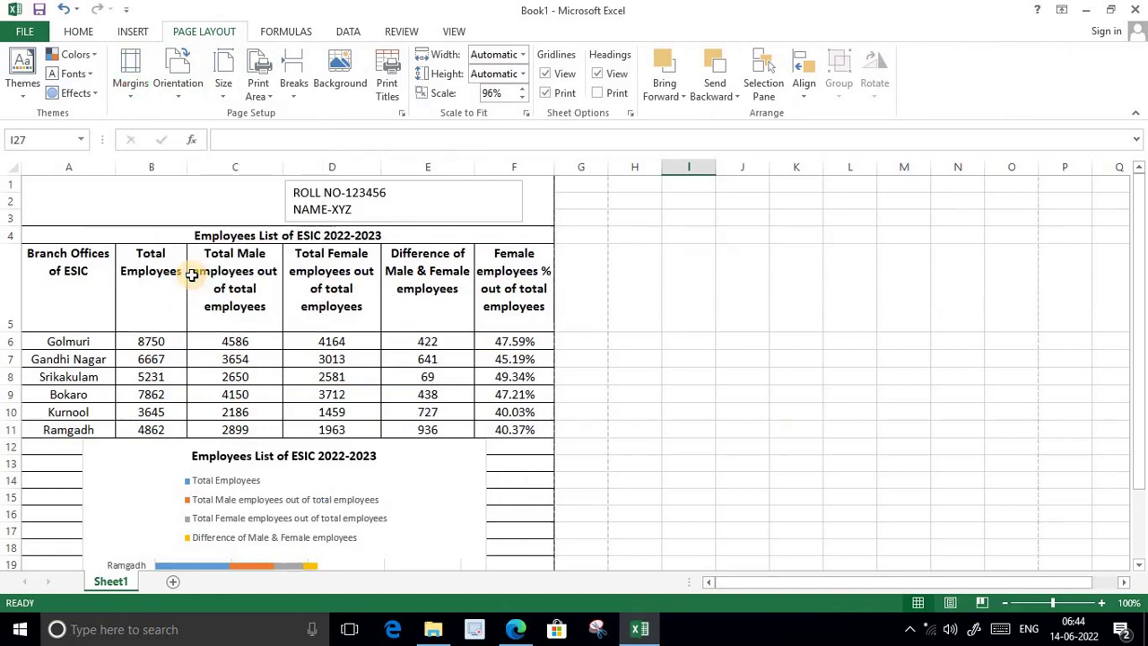
click(174, 94)
click(209, 159)
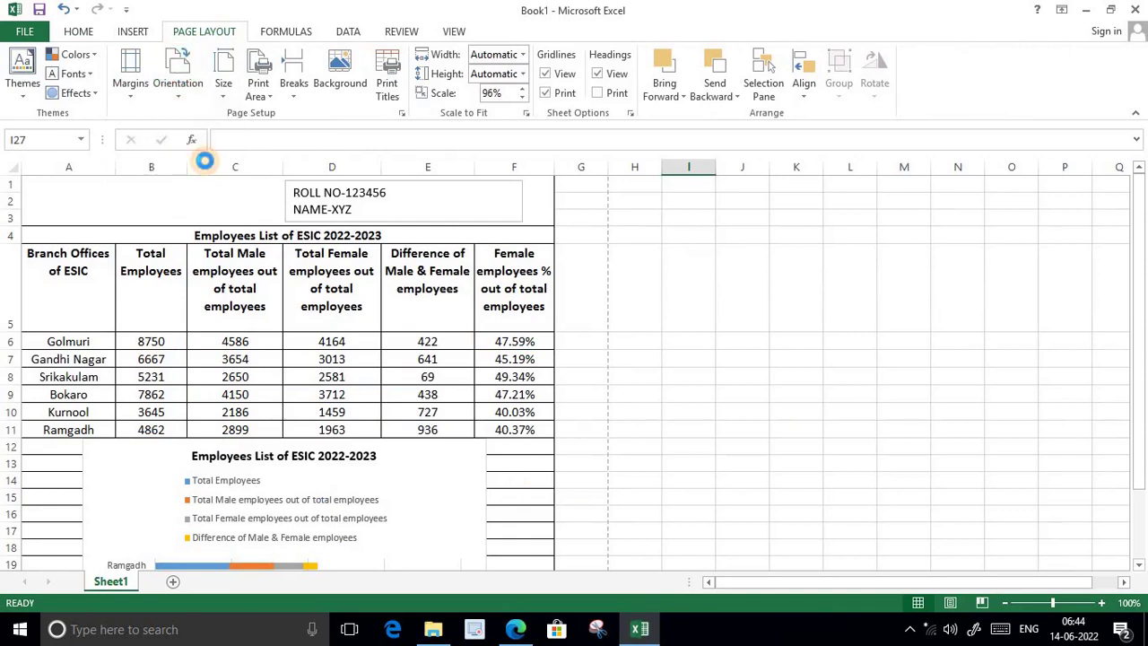
click(224, 85)
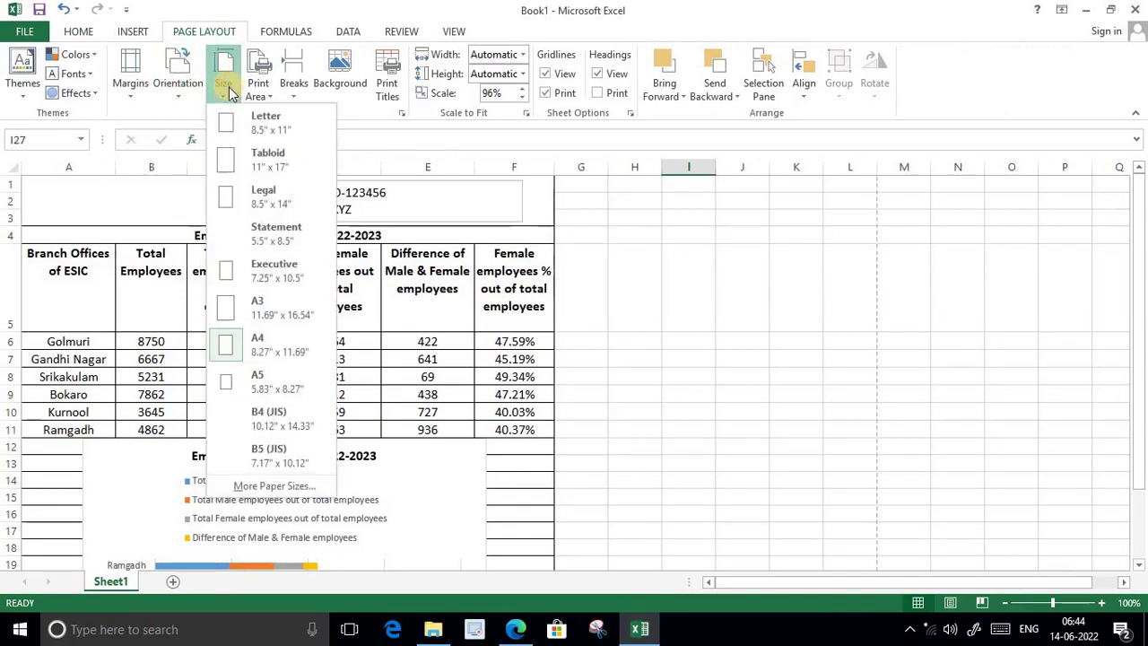
click(295, 344)
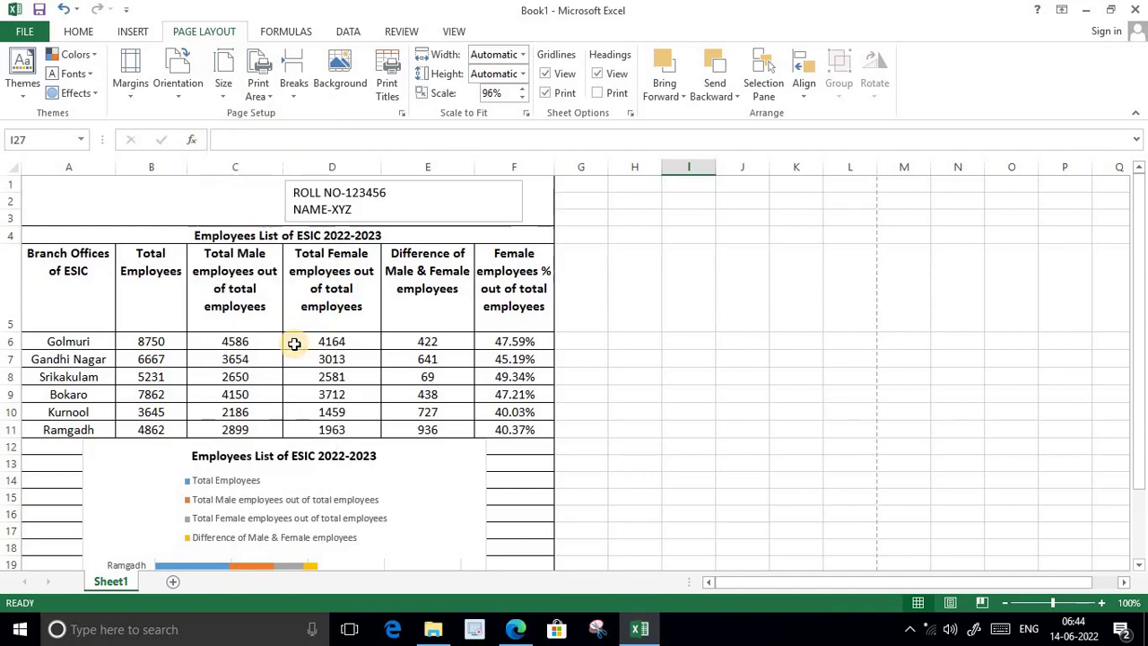
scroll(551, 485, down, 3)
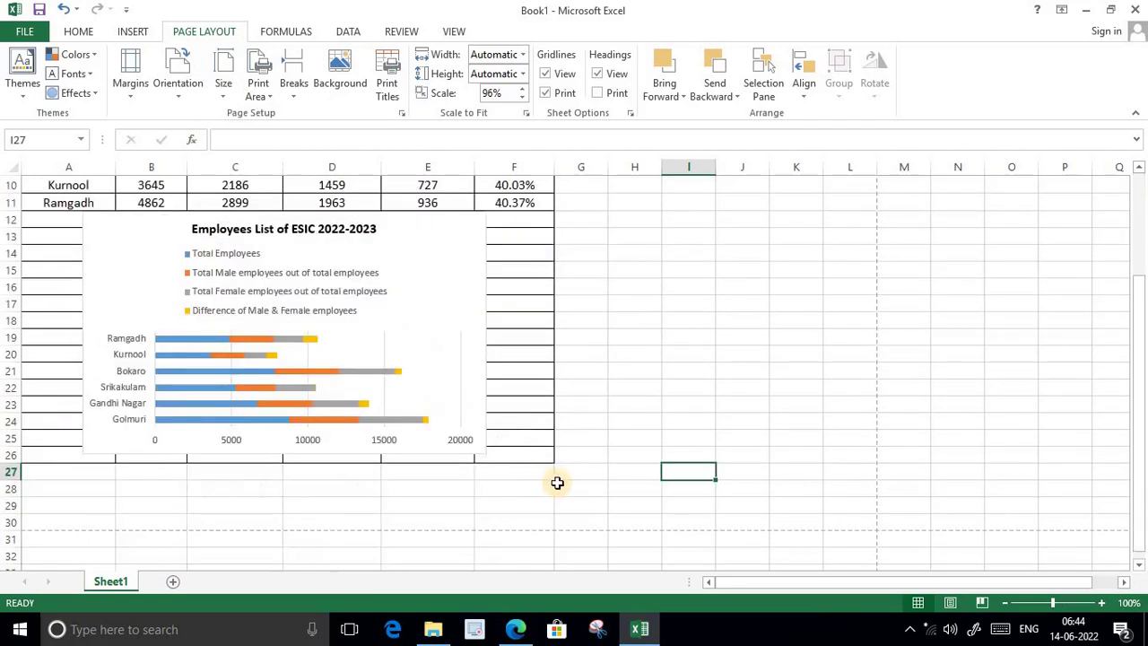
scroll(576, 482, up, 2)
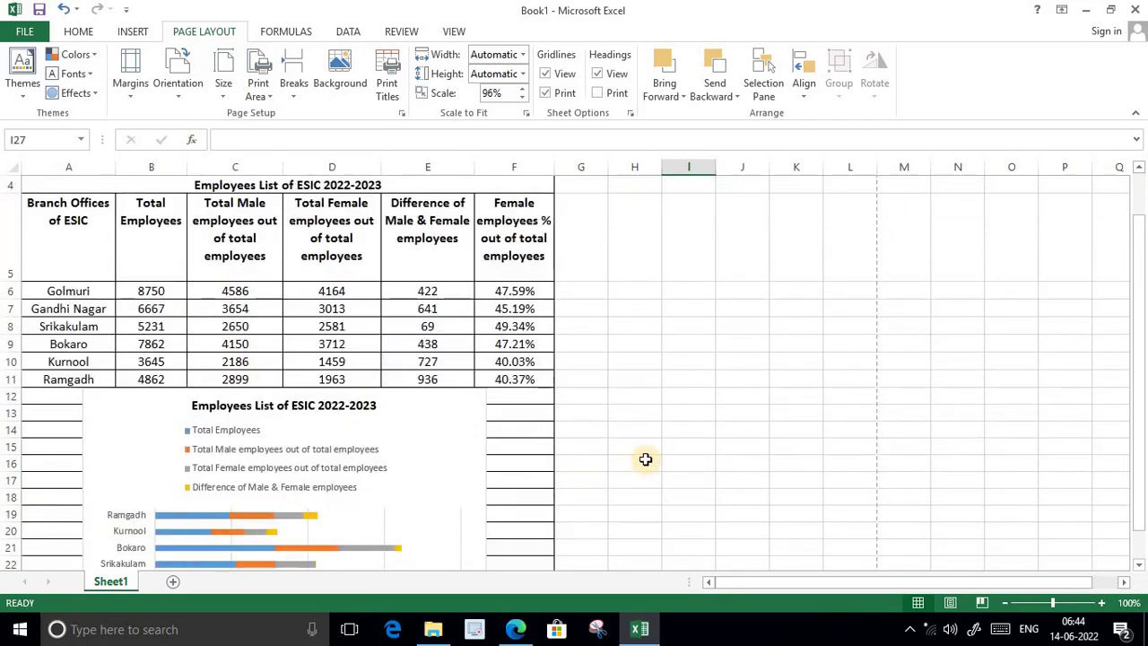
Step: Preview the printout, nudge the roll number and name text box slightly, then preview again
key(ctrl+p)
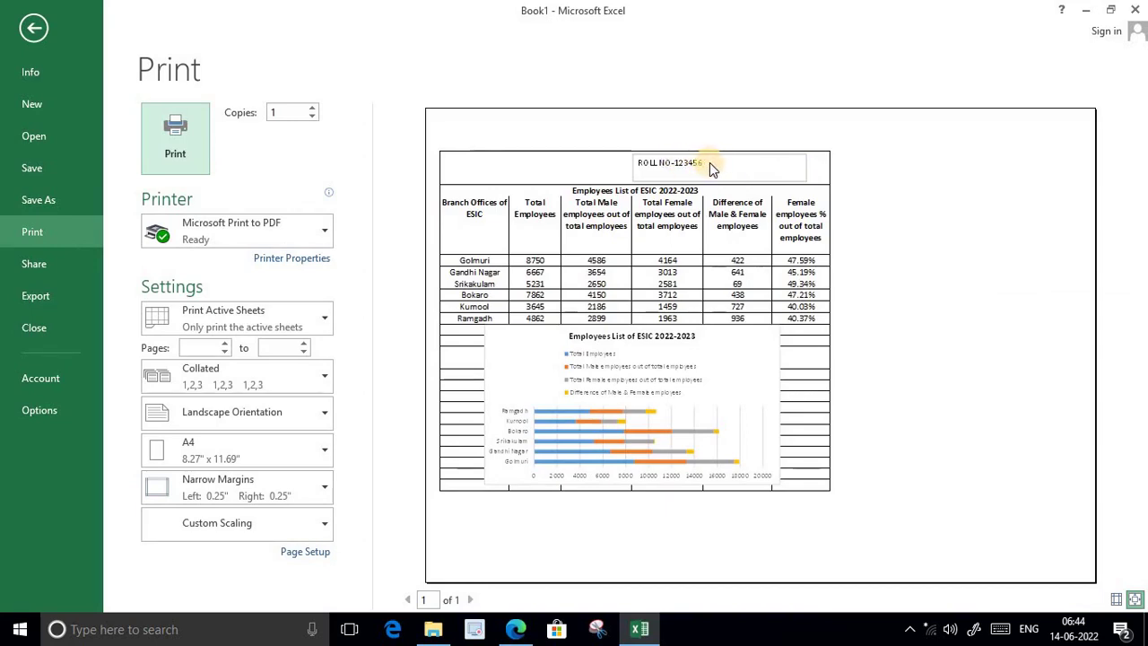
click(77, 63)
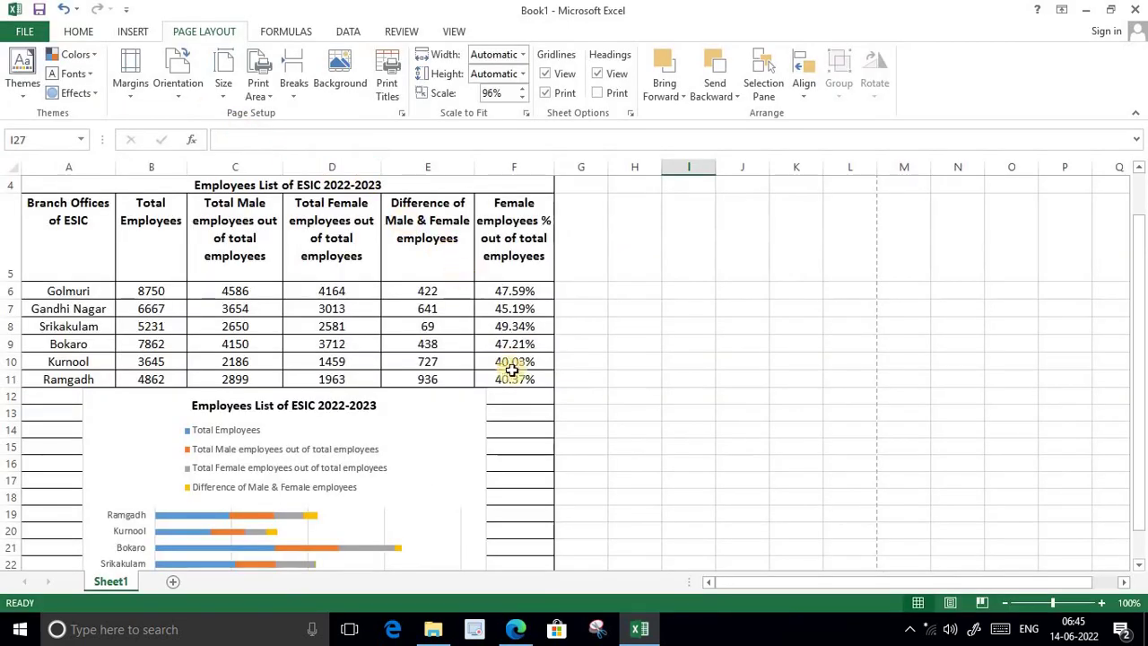
scroll(511, 372, up, 1)
click(428, 198)
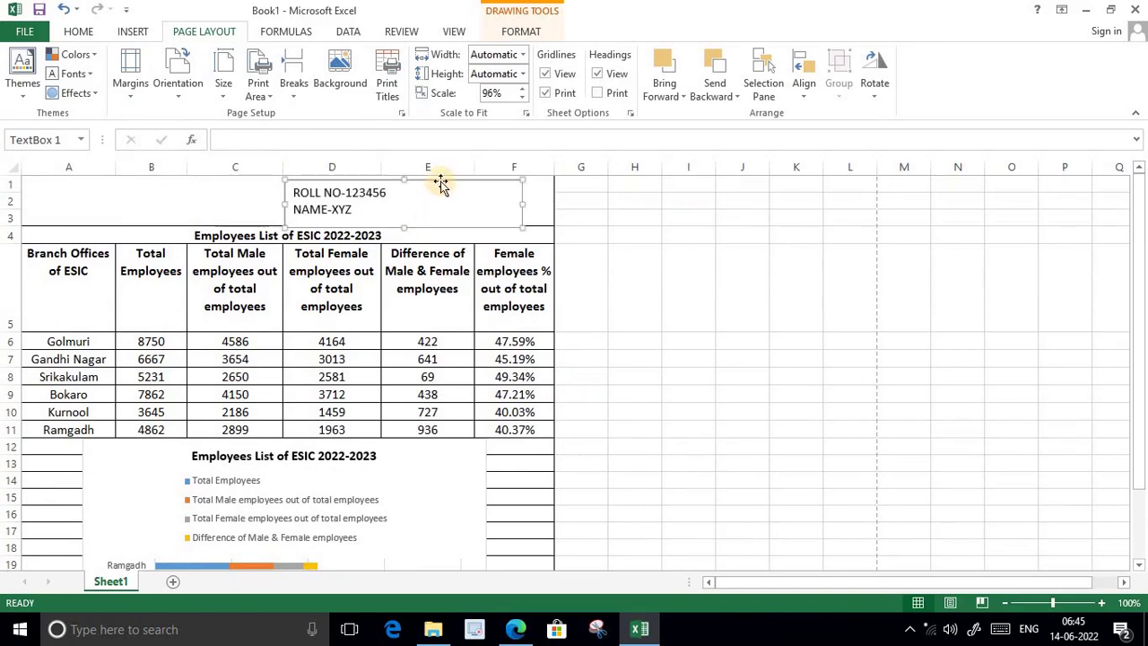
drag(442, 179, 444, 175)
key(Escape)
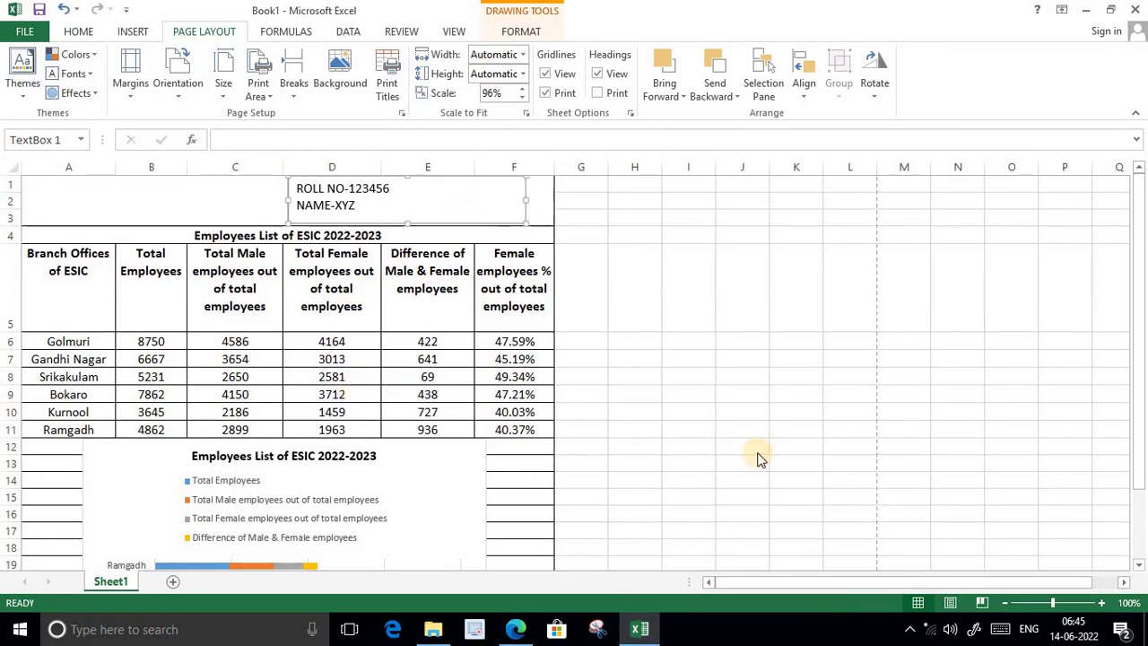
key(ctrl+p)
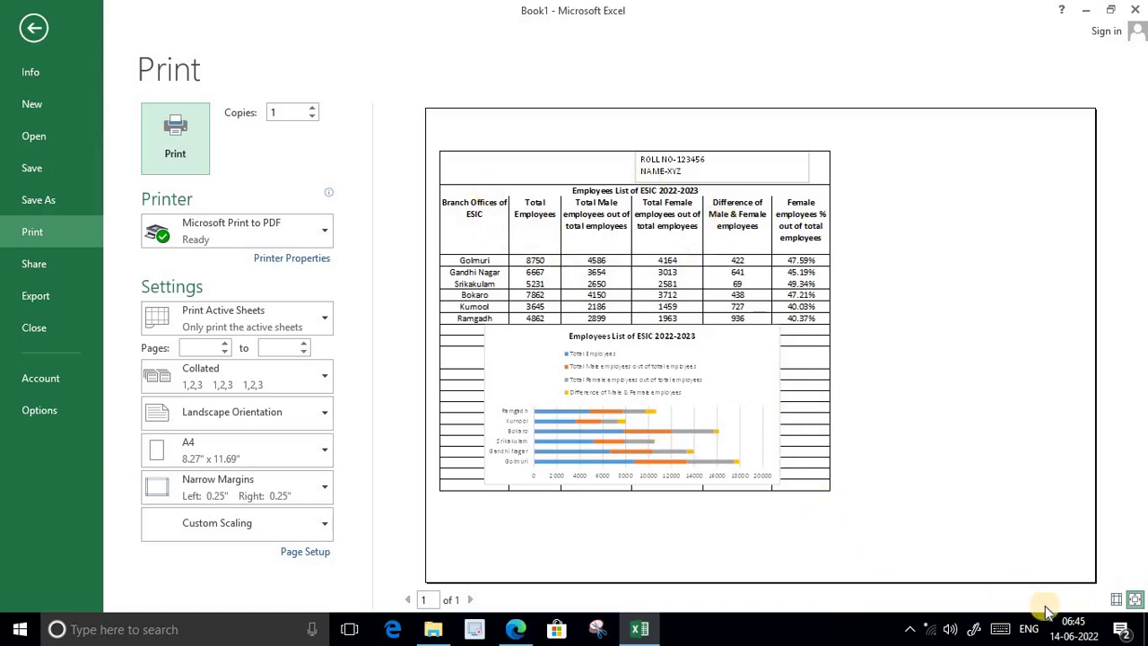
Step: Zoom into the print preview to inspect the page, leaving the scaling option unchanged
click(901, 502)
scroll(936, 497, down, 1)
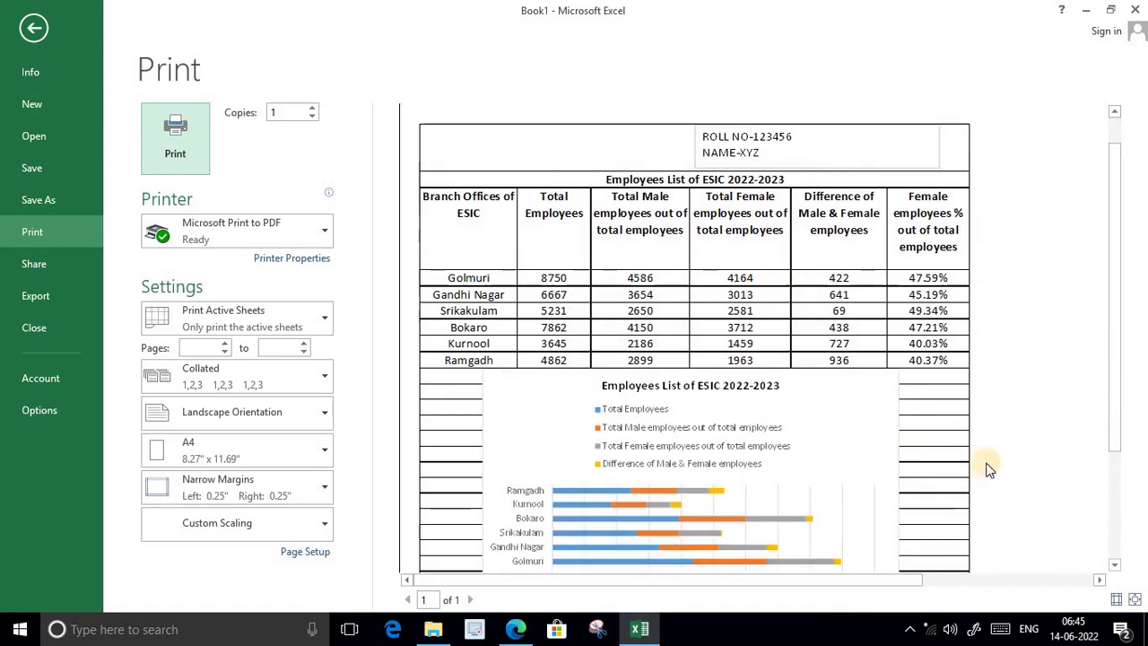
scroll(925, 468, down, 1)
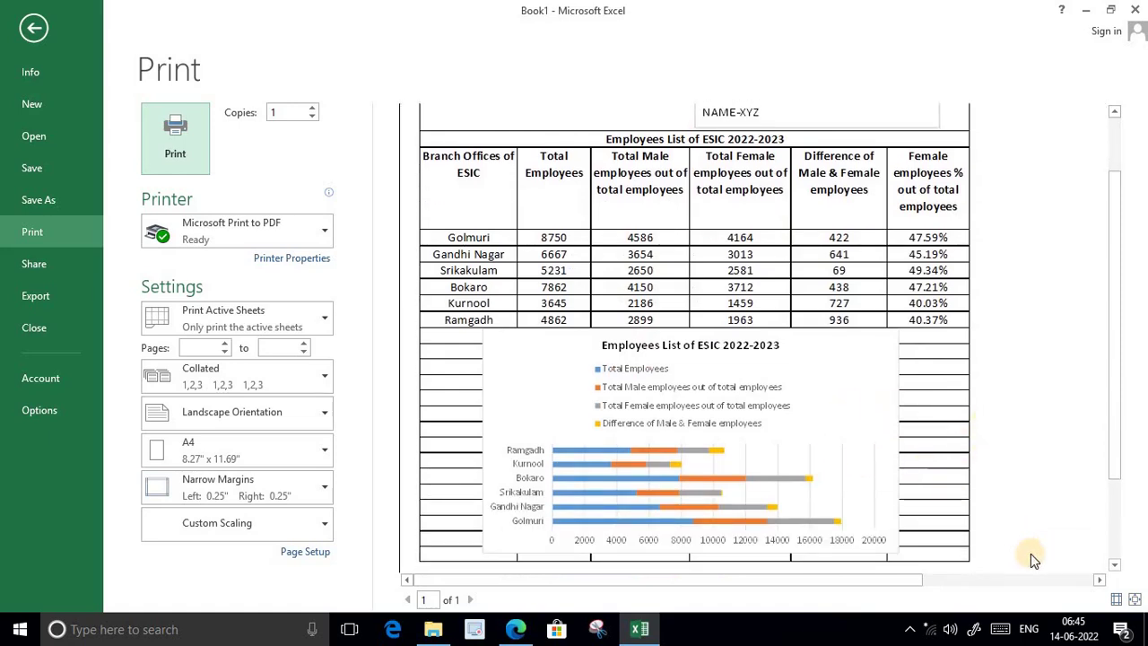
click(666, 458)
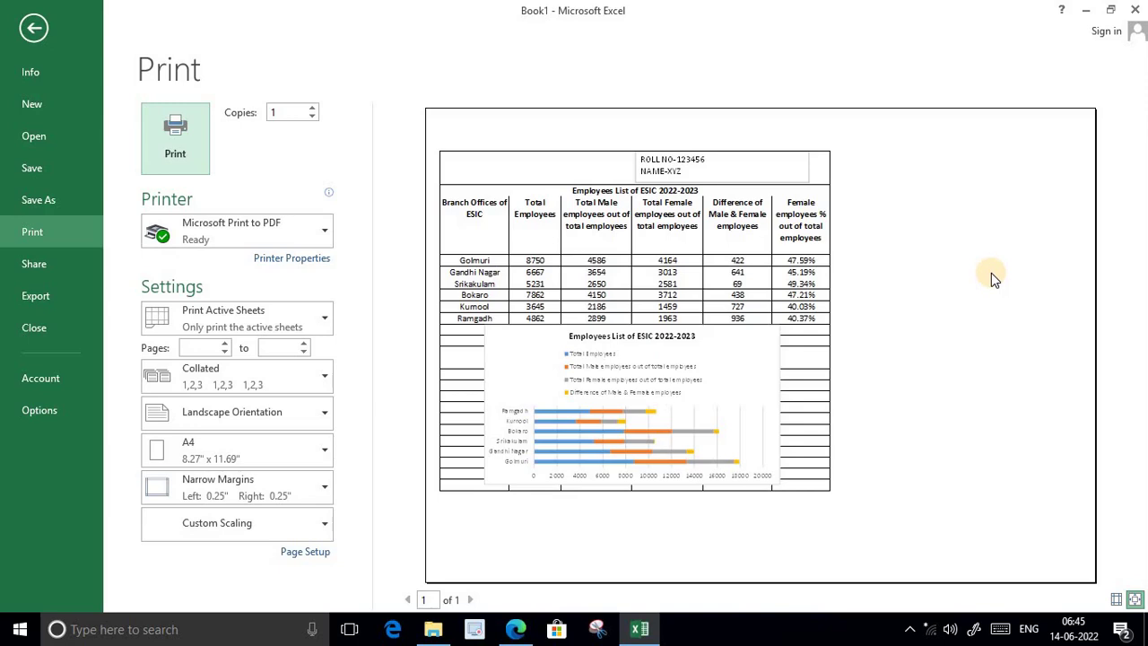
click(314, 526)
click(316, 527)
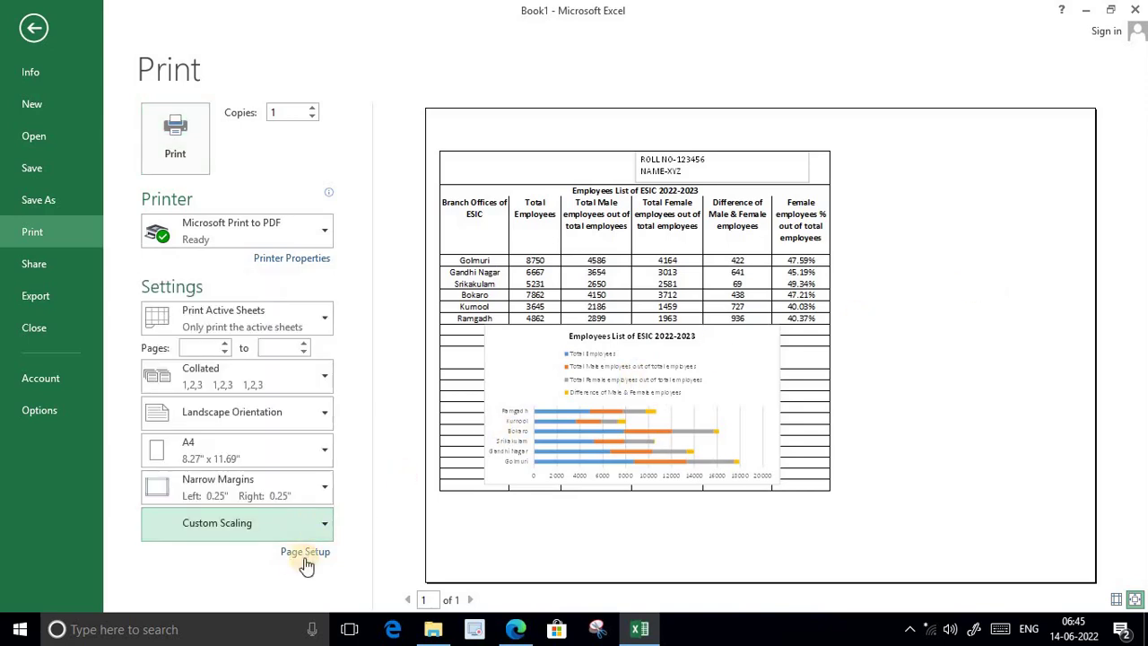
Step: In Page Setup margins, tick Center on page Horizontally and confirm
click(298, 553)
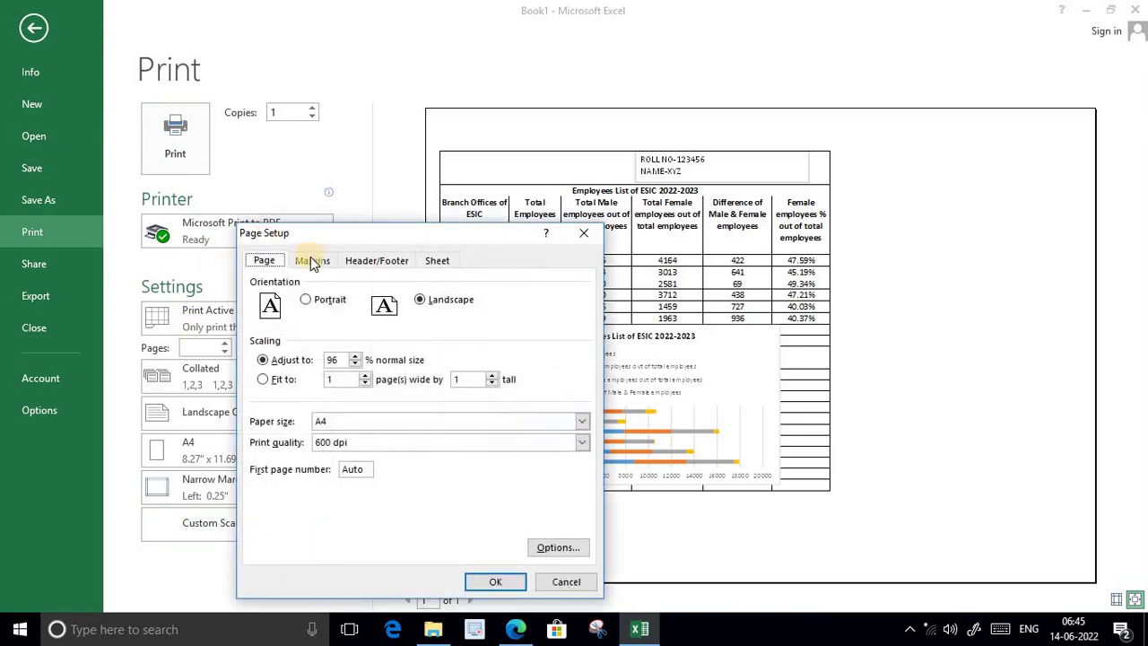
click(307, 266)
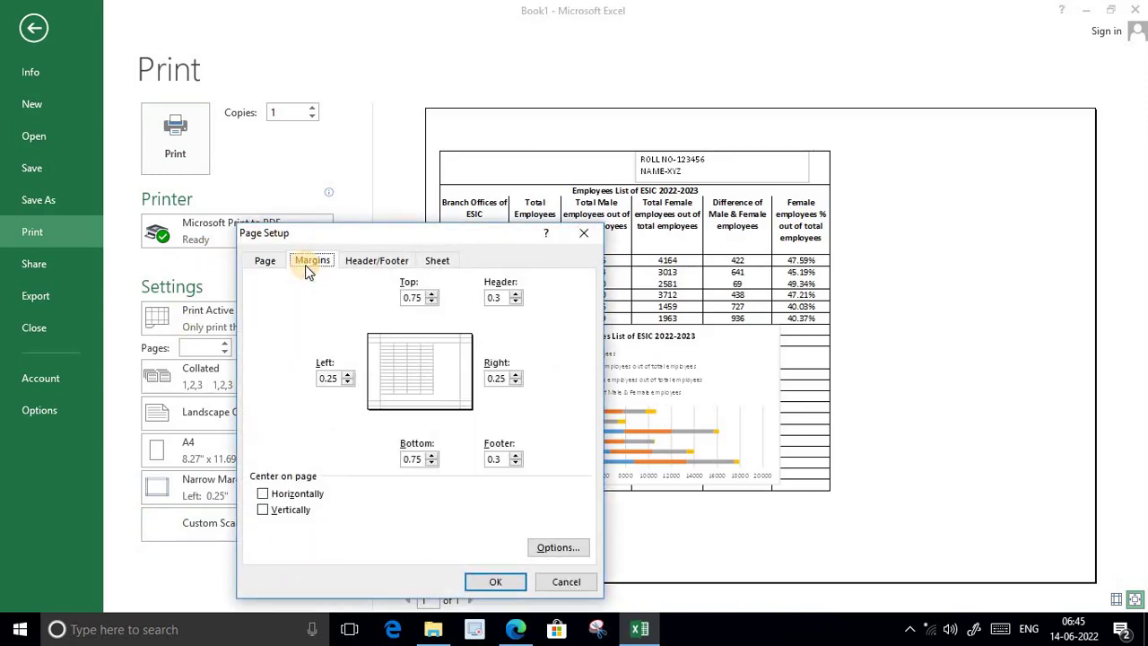
click(262, 495)
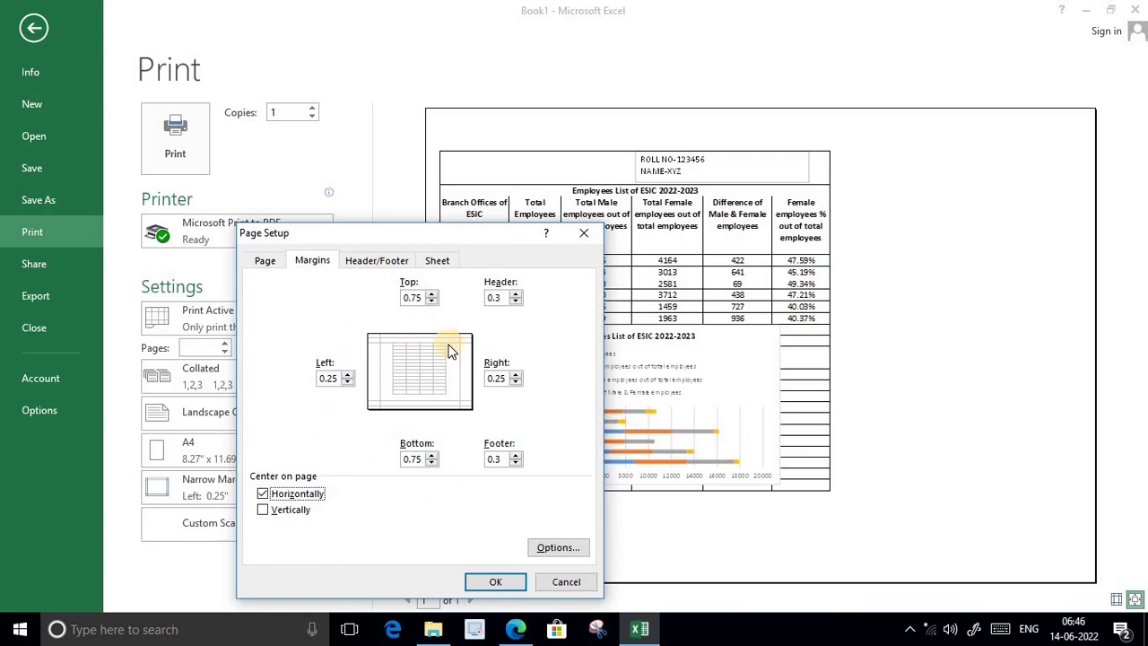
click(495, 582)
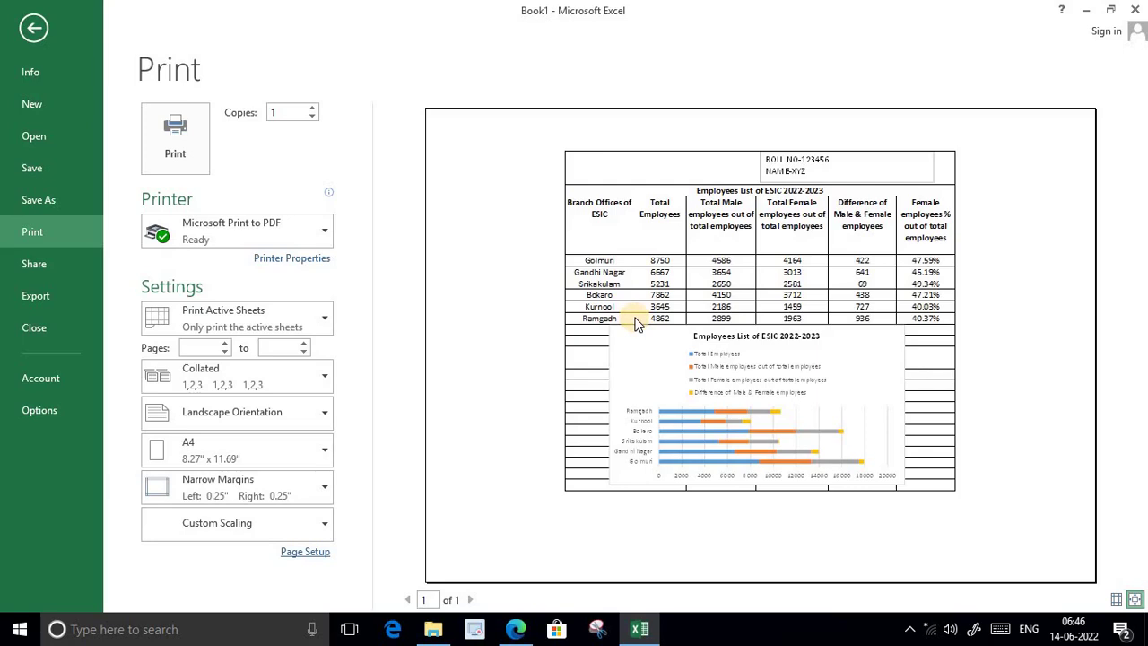
Step: Exit print preview and scroll through Sheet1 to review the bordered ESIC table and chart
click(34, 27)
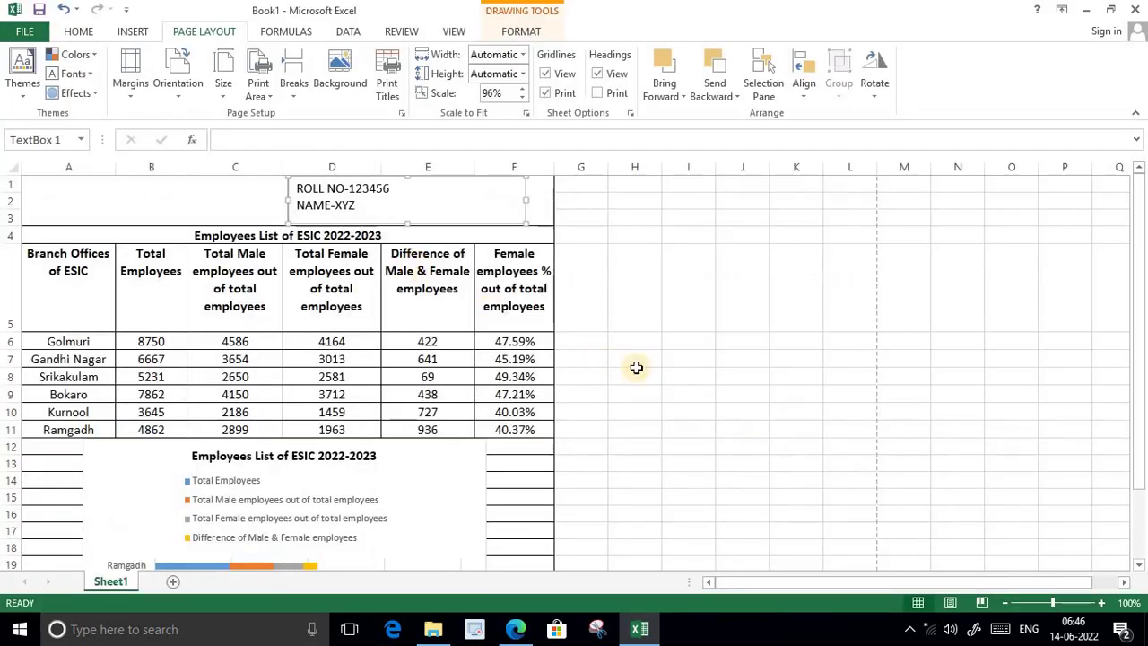
scroll(671, 384, down, 1)
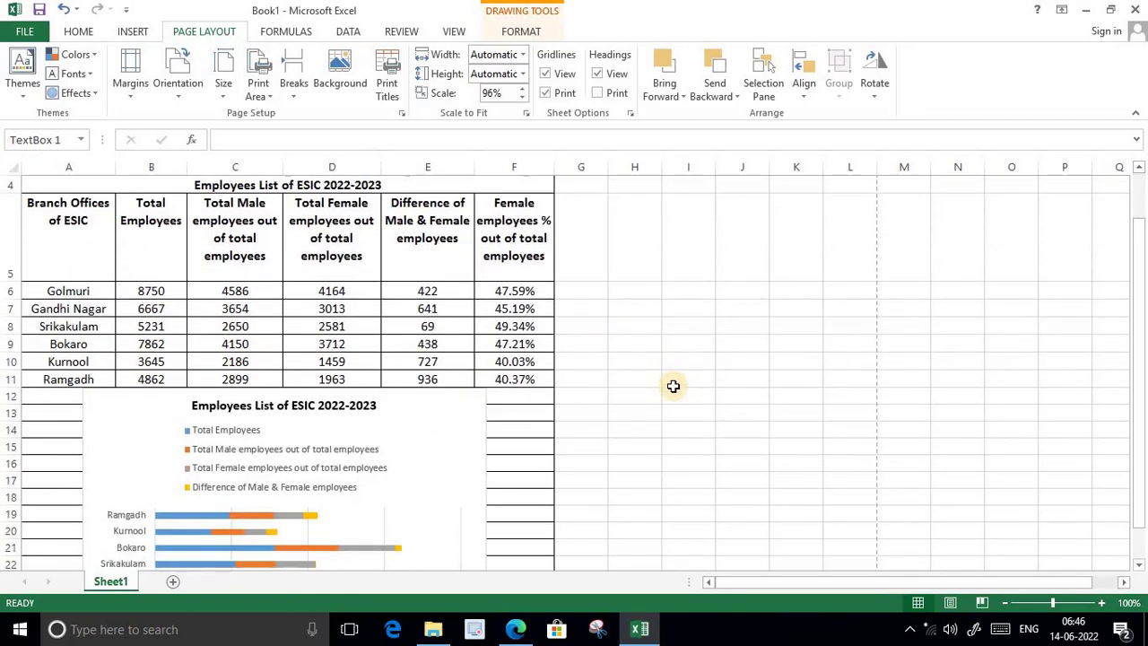
scroll(674, 386, down, 1)
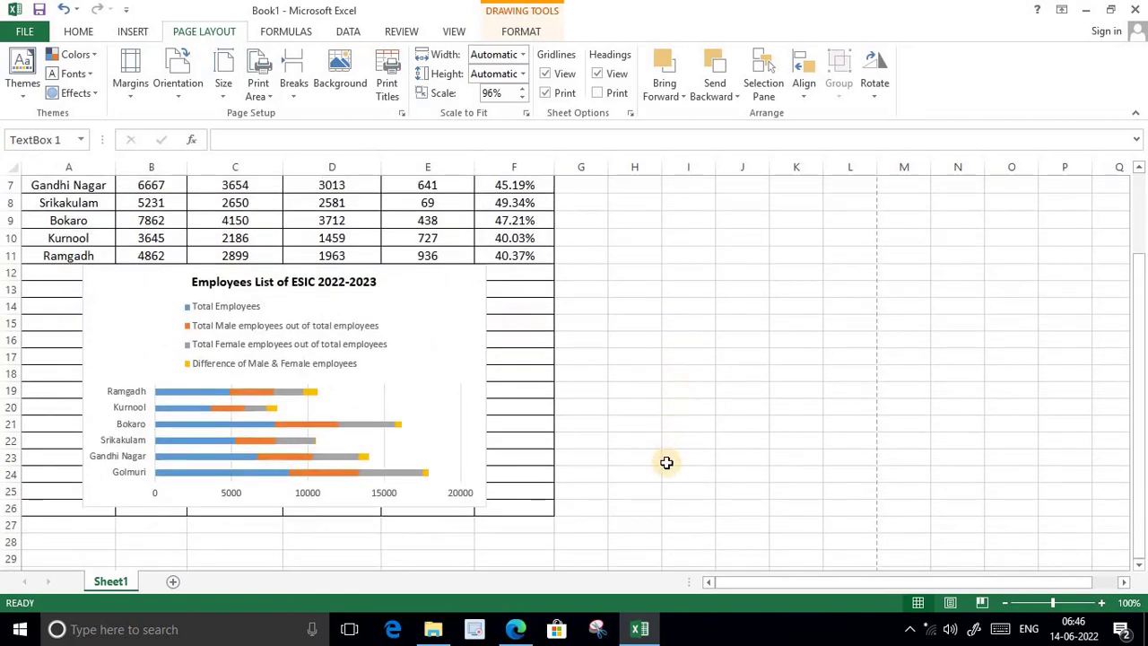
scroll(667, 463, up, 1)
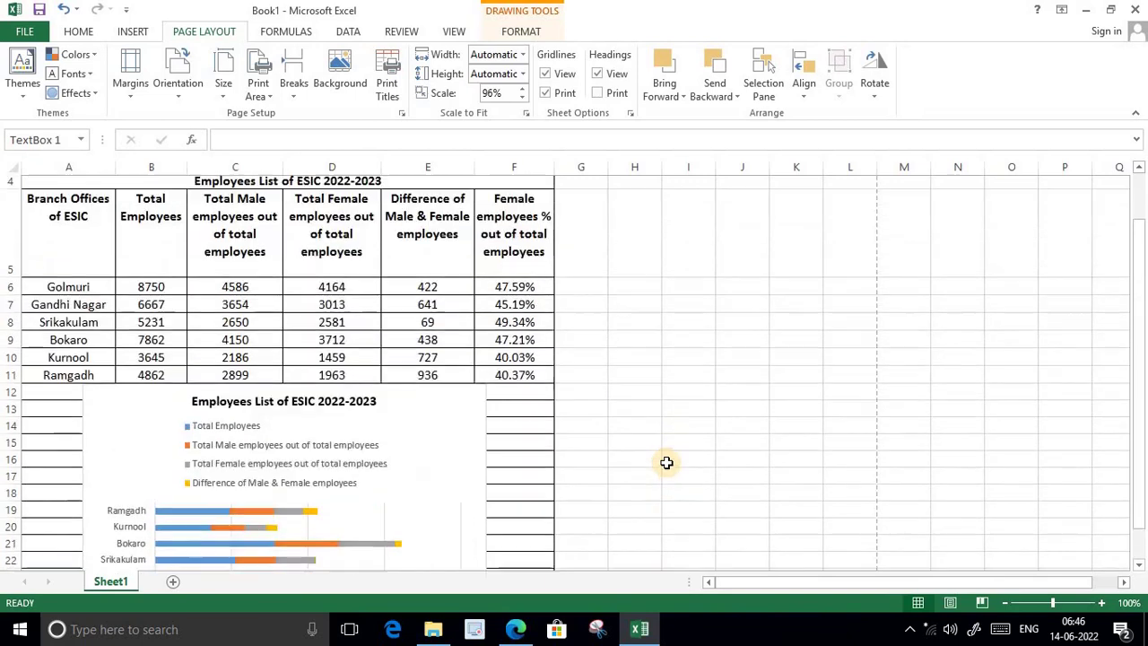
scroll(666, 463, up, 1)
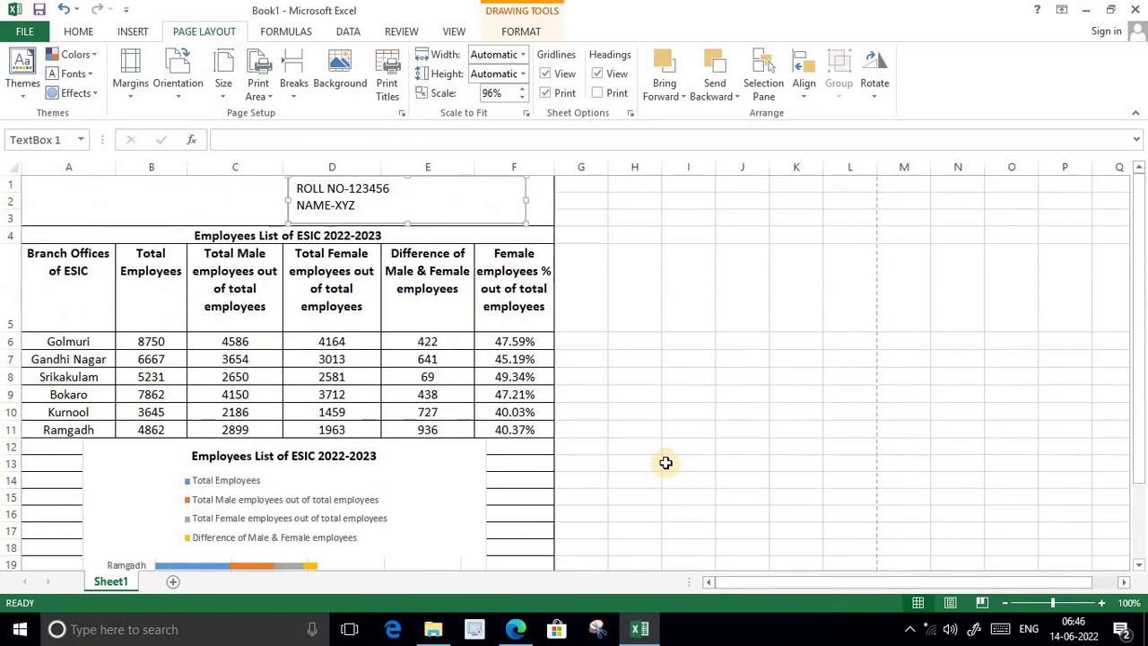